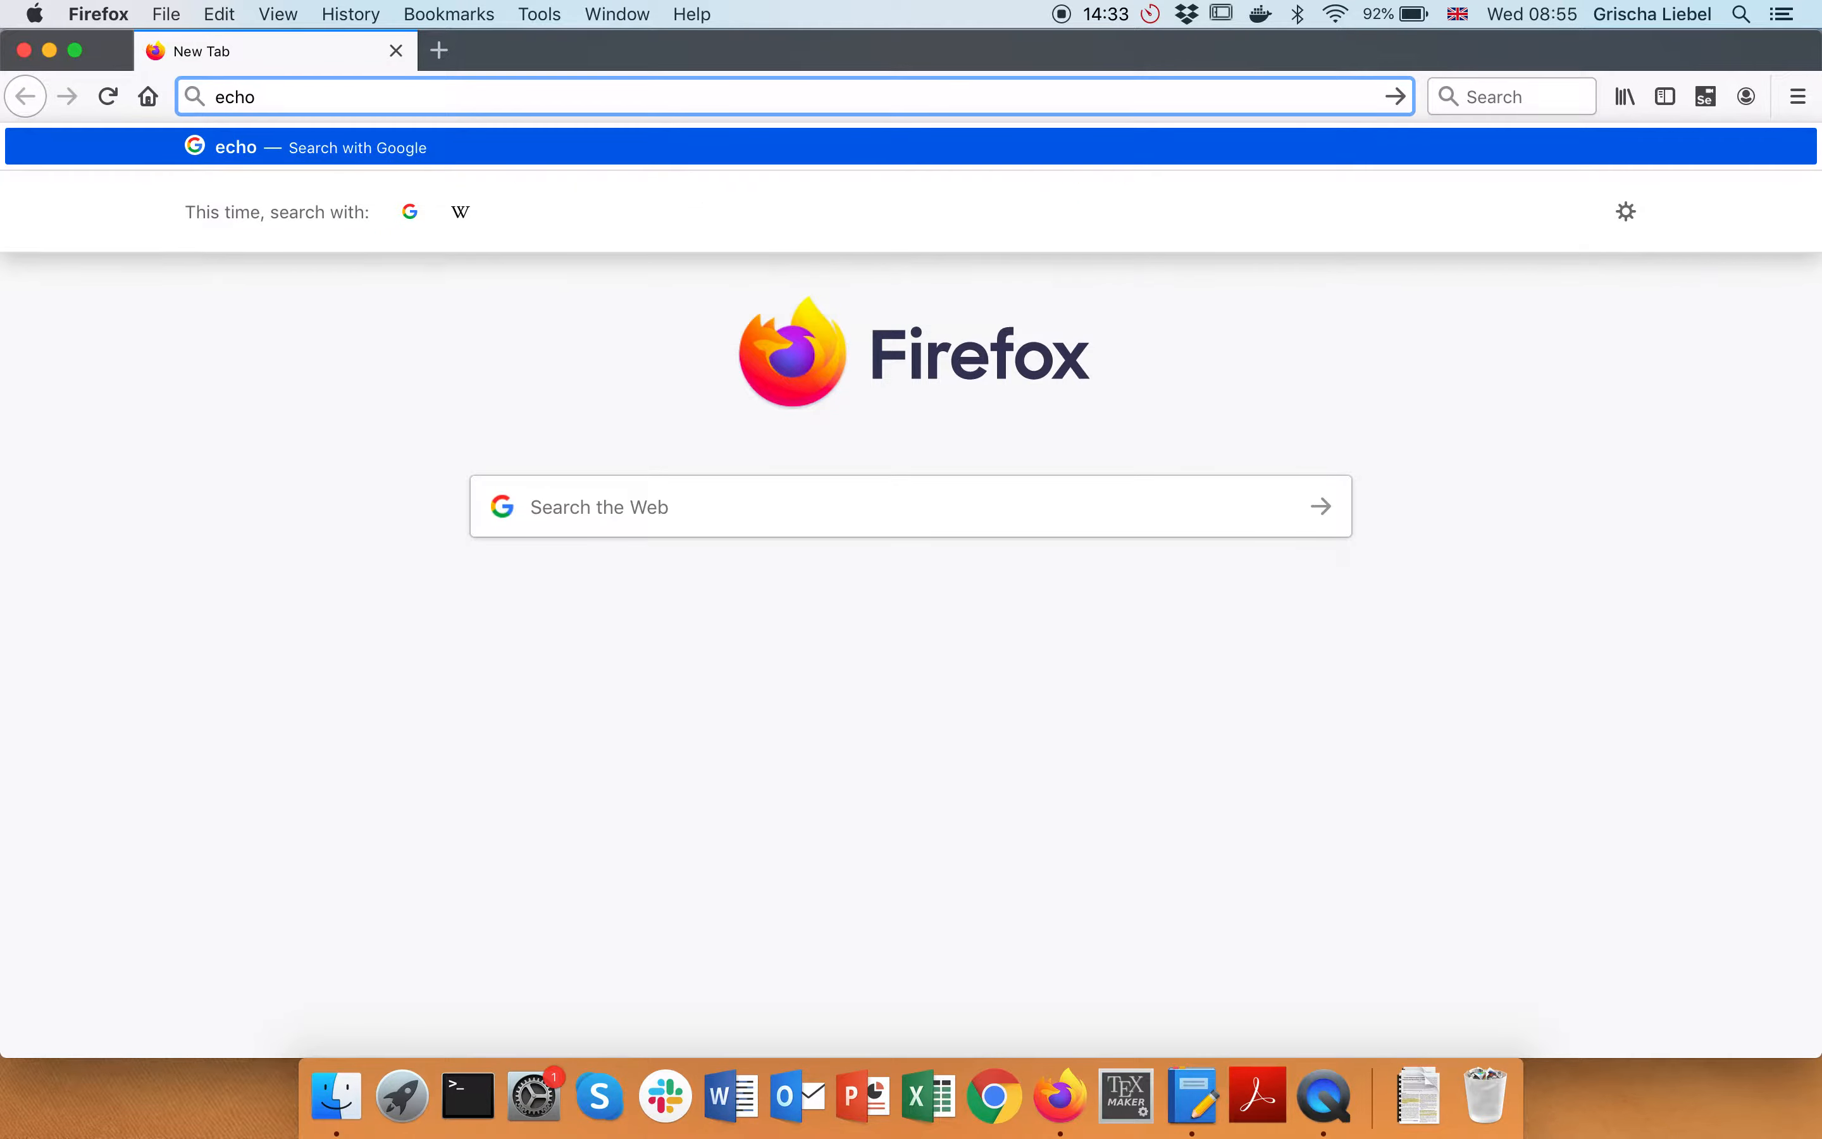
# Load echo360.com in the Firefox address bar
pyautogui.write('.com')
pyautogui.press('Return')
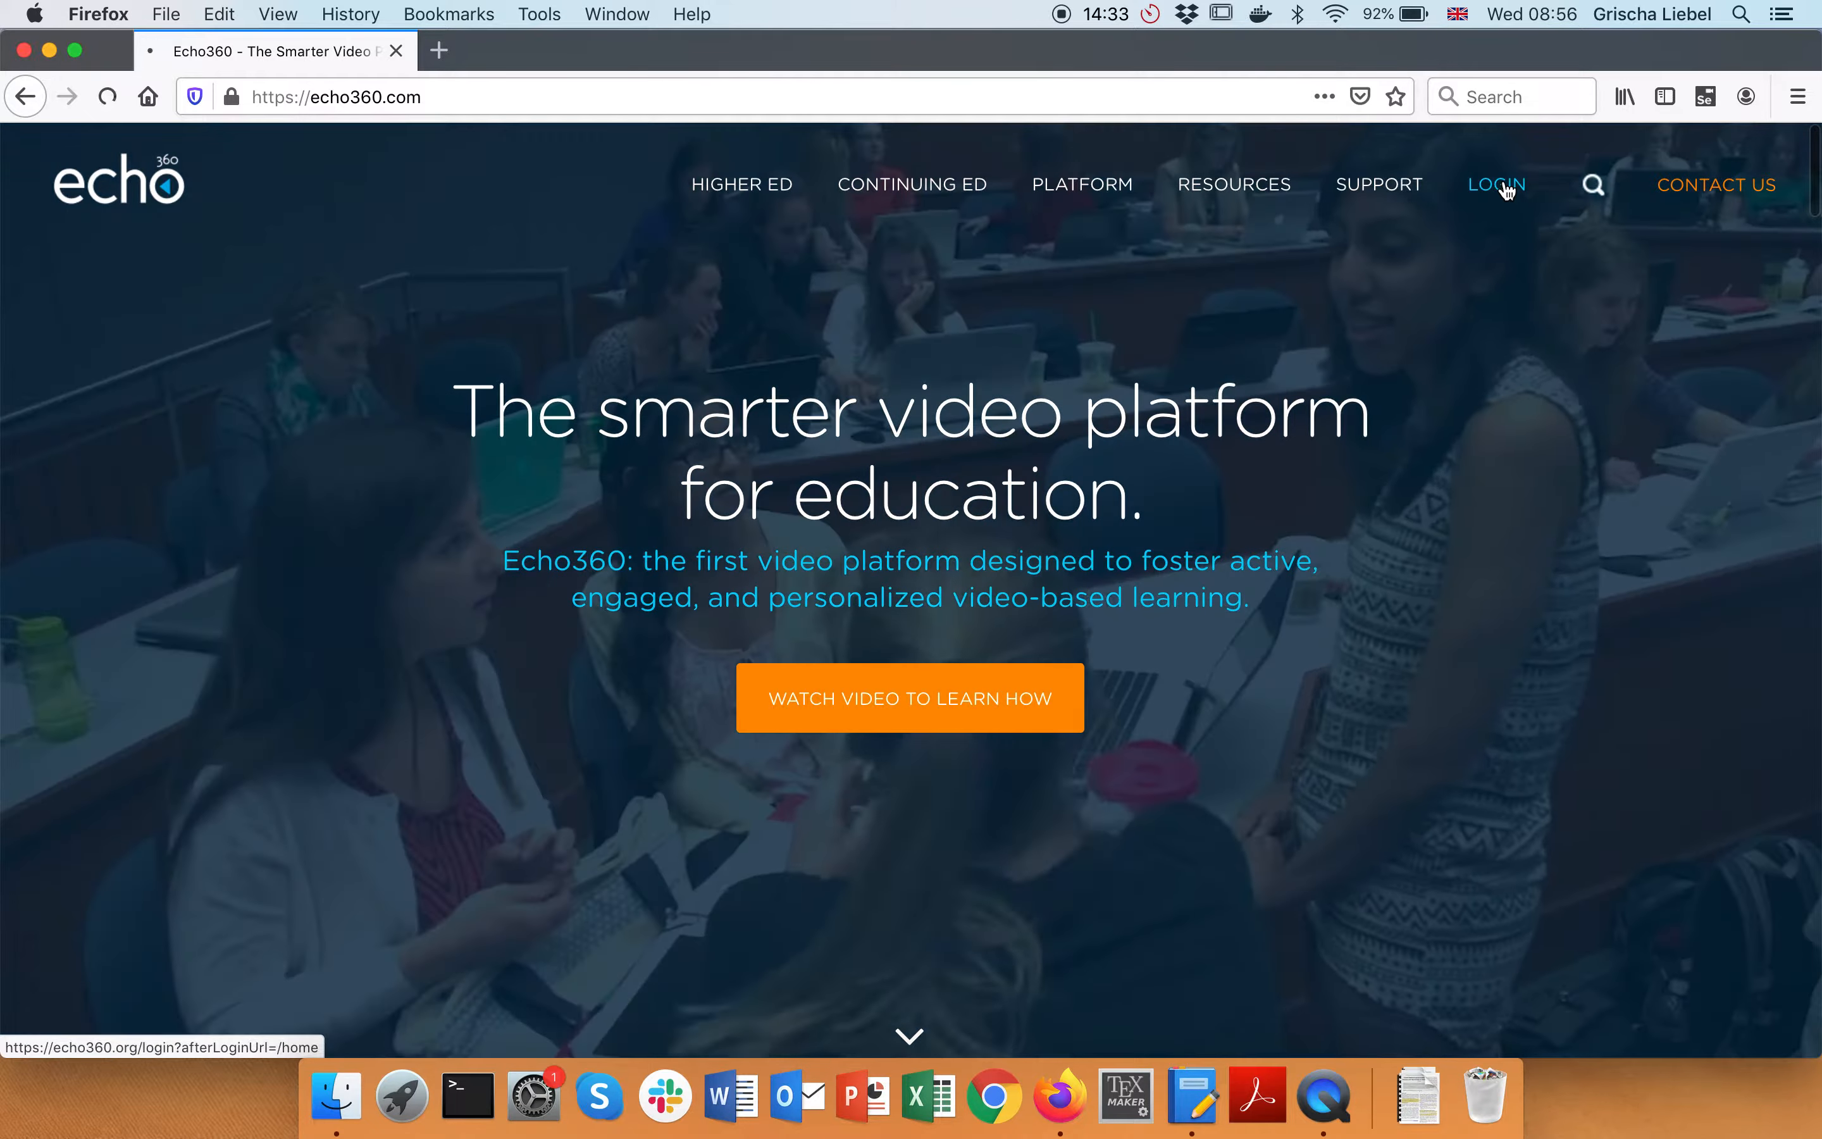
# Log in to Echo360 with the university email, username and password
pyautogui.click(1498, 185)
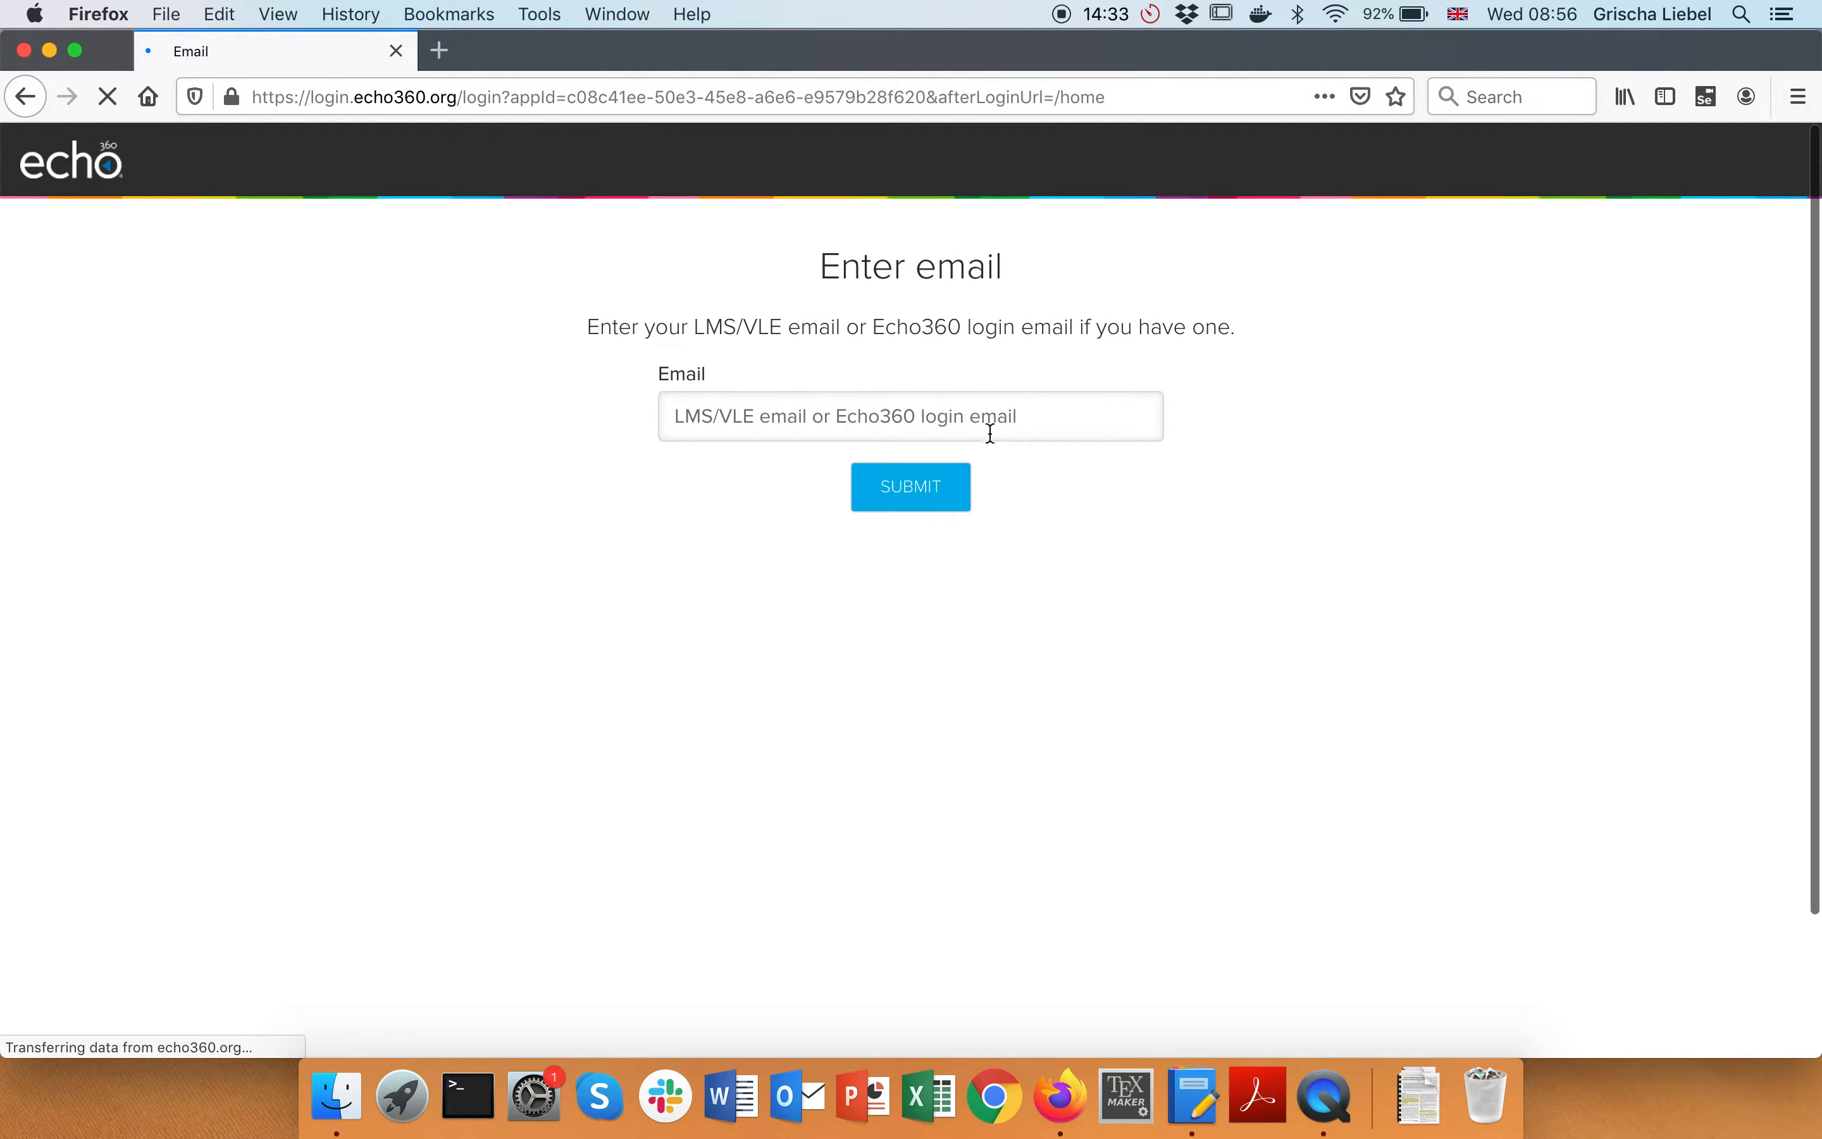
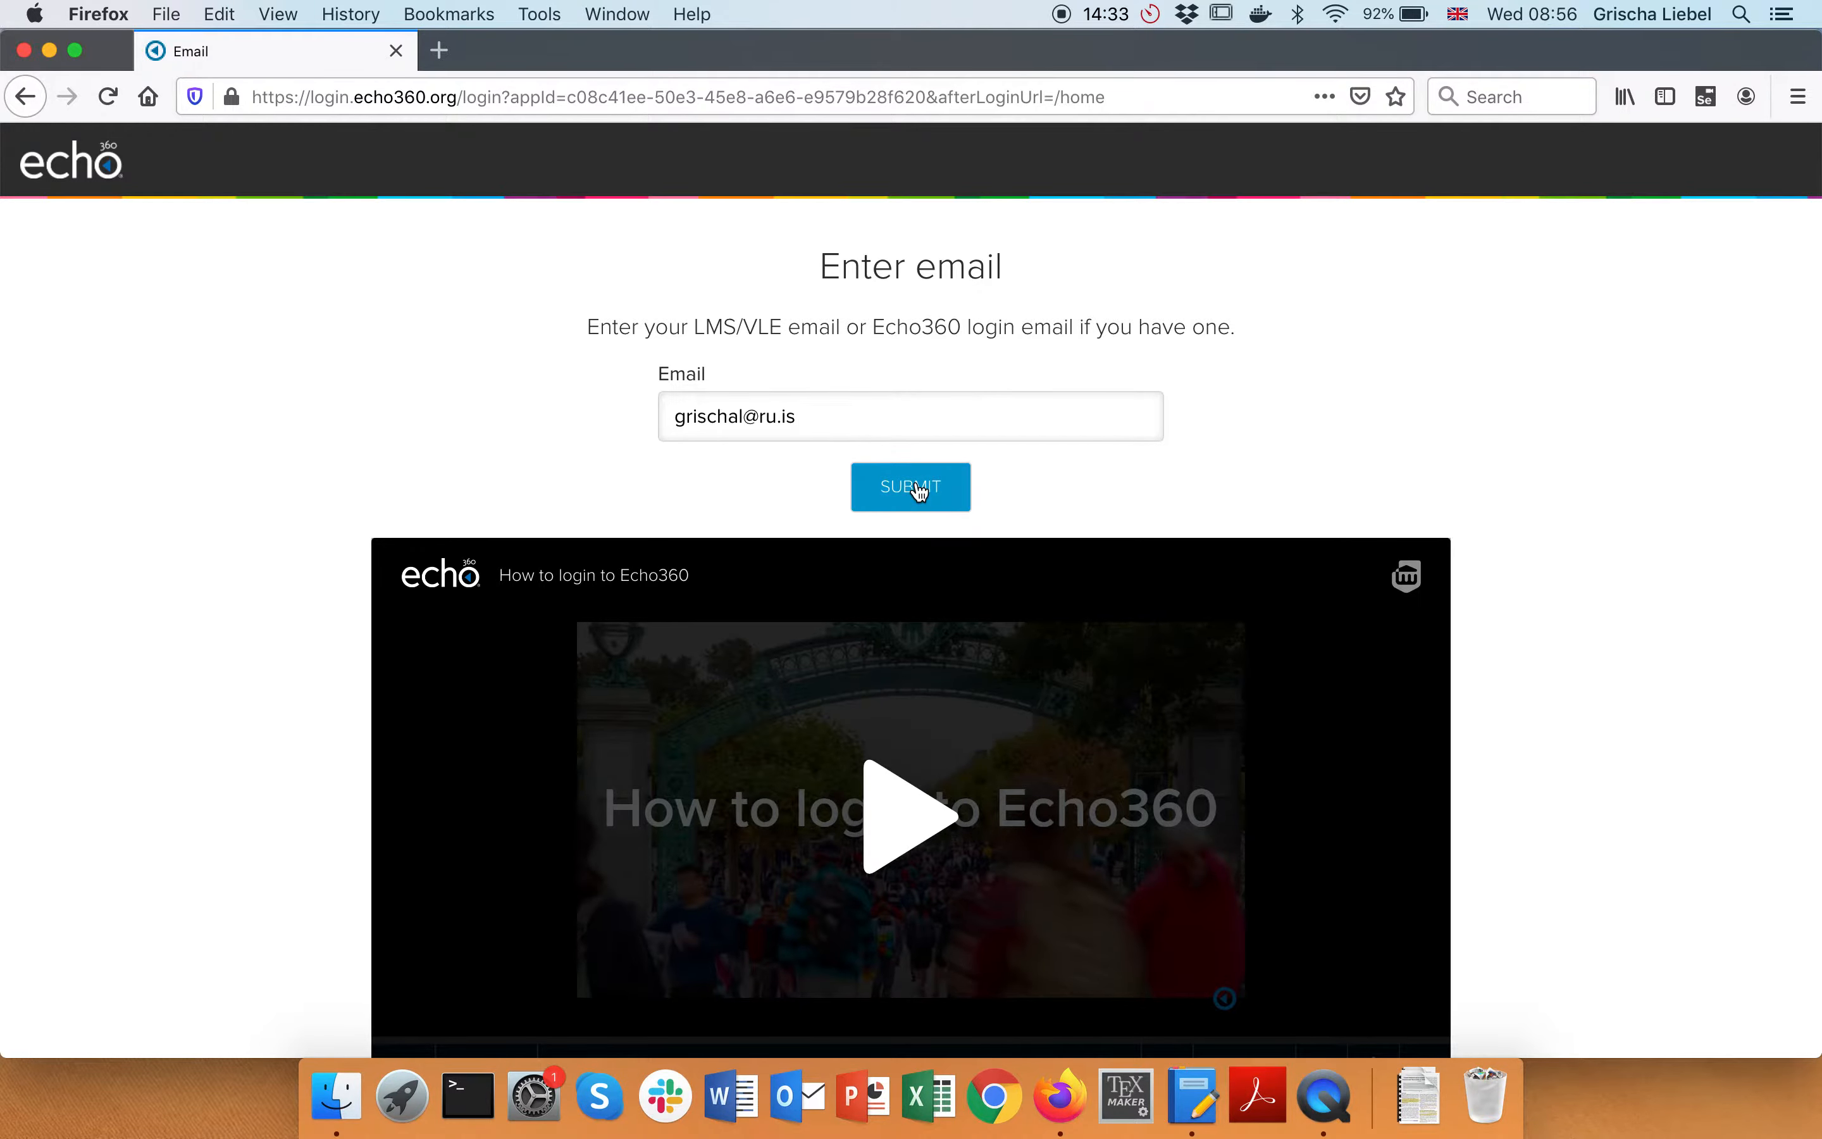
pyautogui.click(919, 488)
pyautogui.press('Tab')
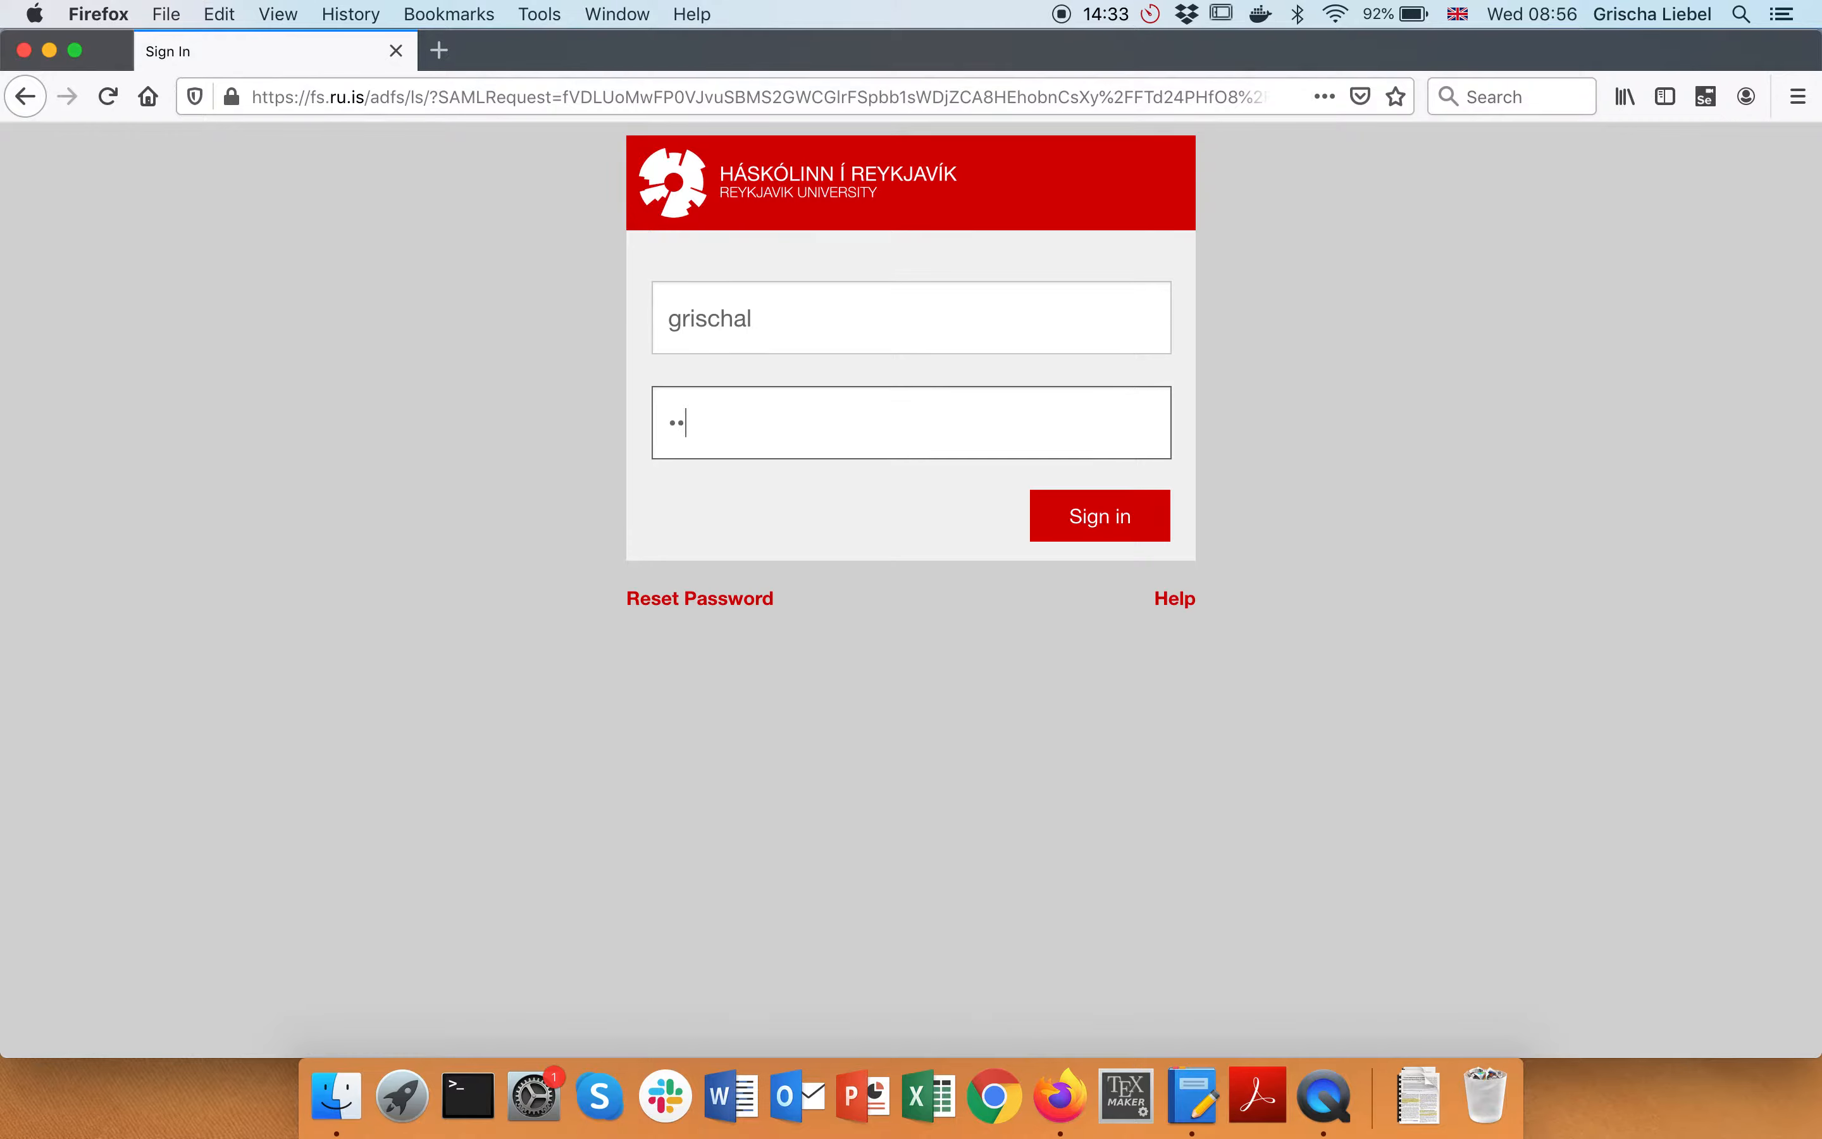
pyautogui.press('Return')
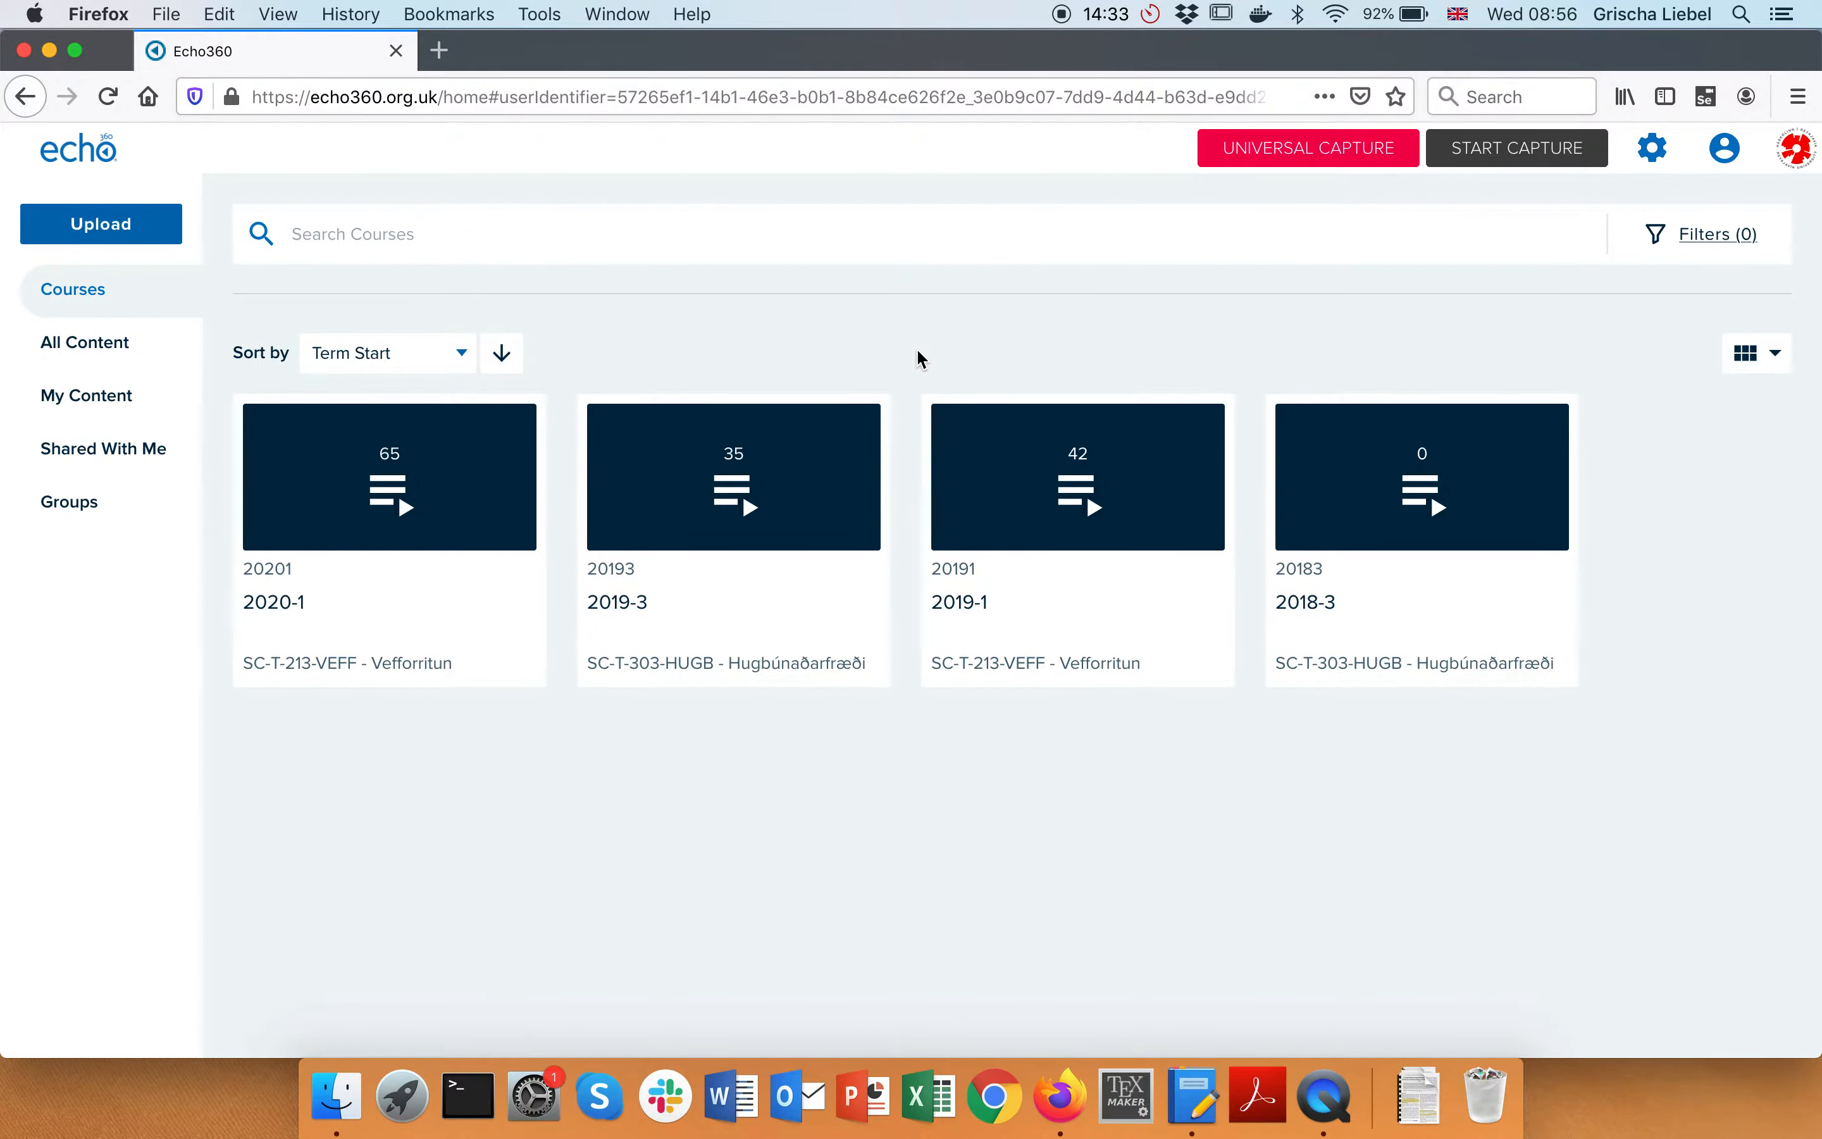
# Reach the Downloads page with Universal Capture: Personal installers, then open Launchpad
pyautogui.click(1655, 153)
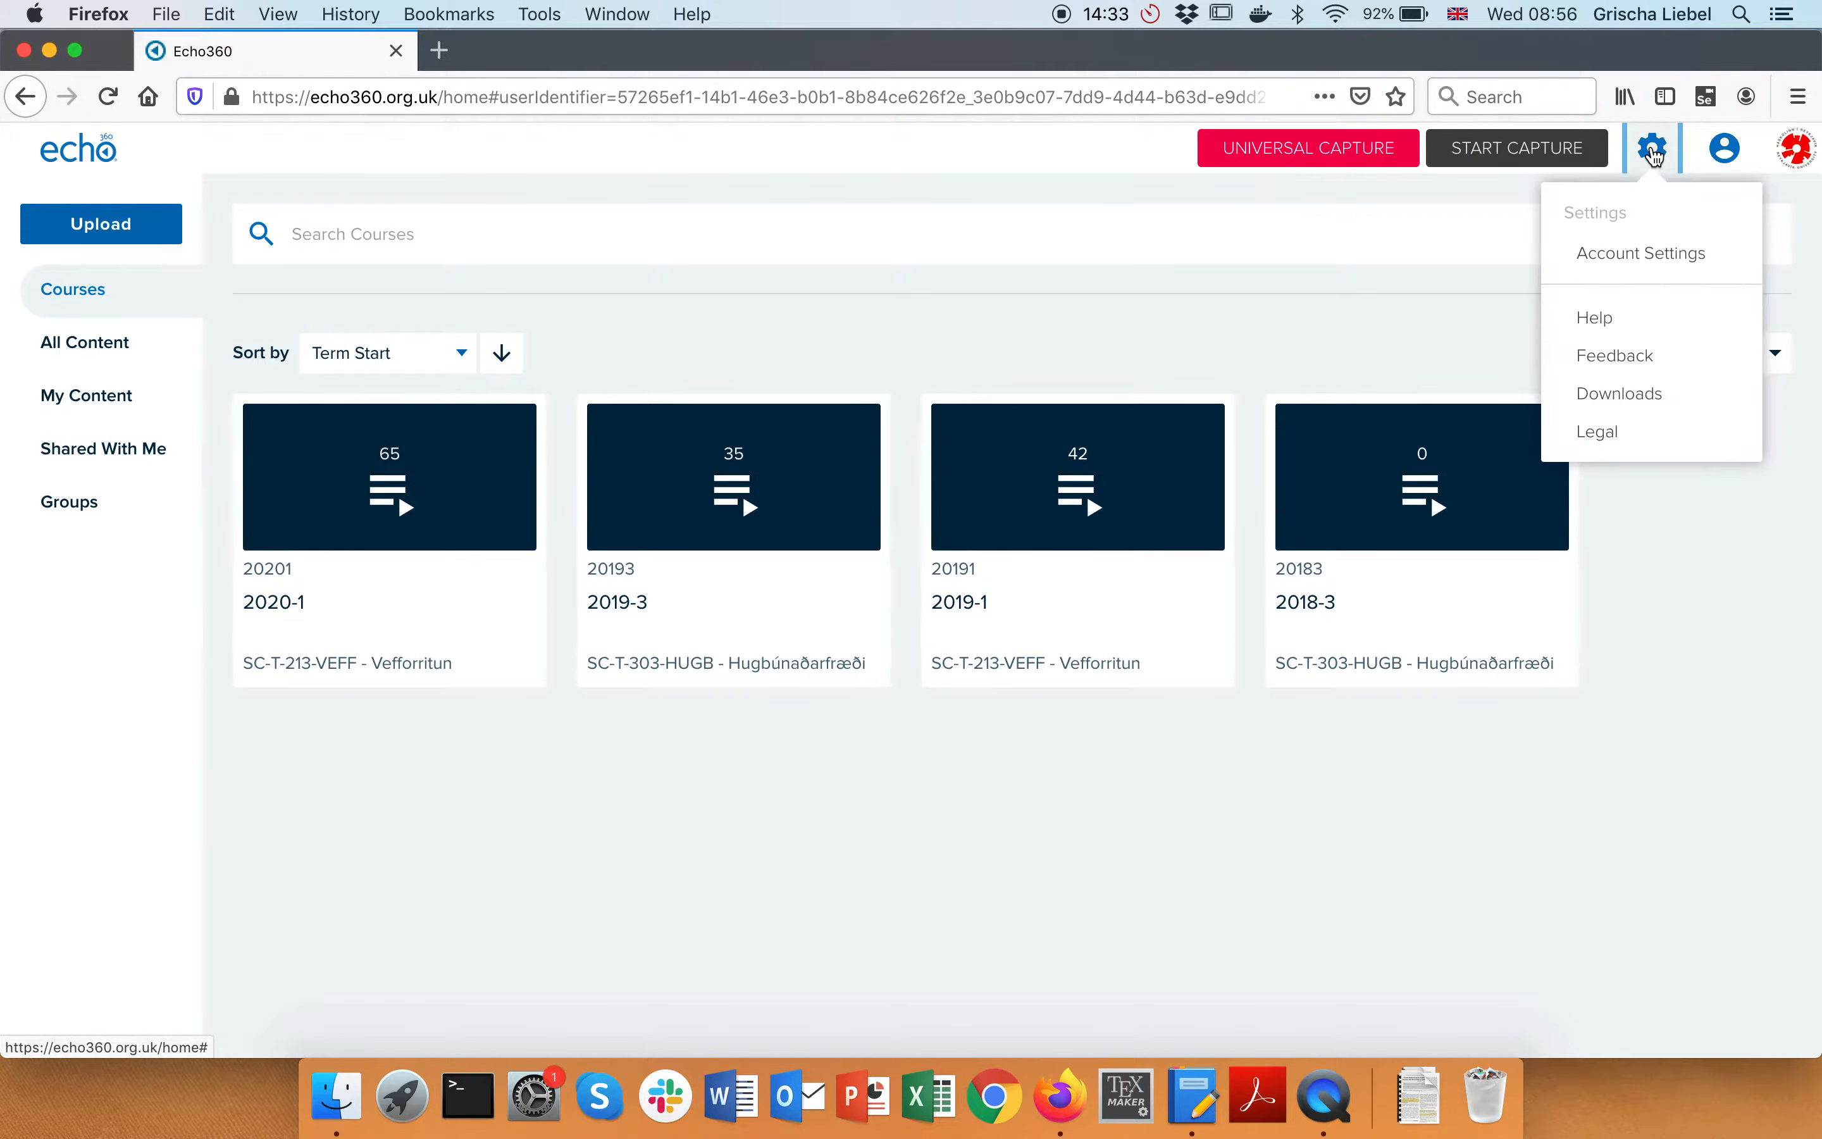
pyautogui.click(1630, 398)
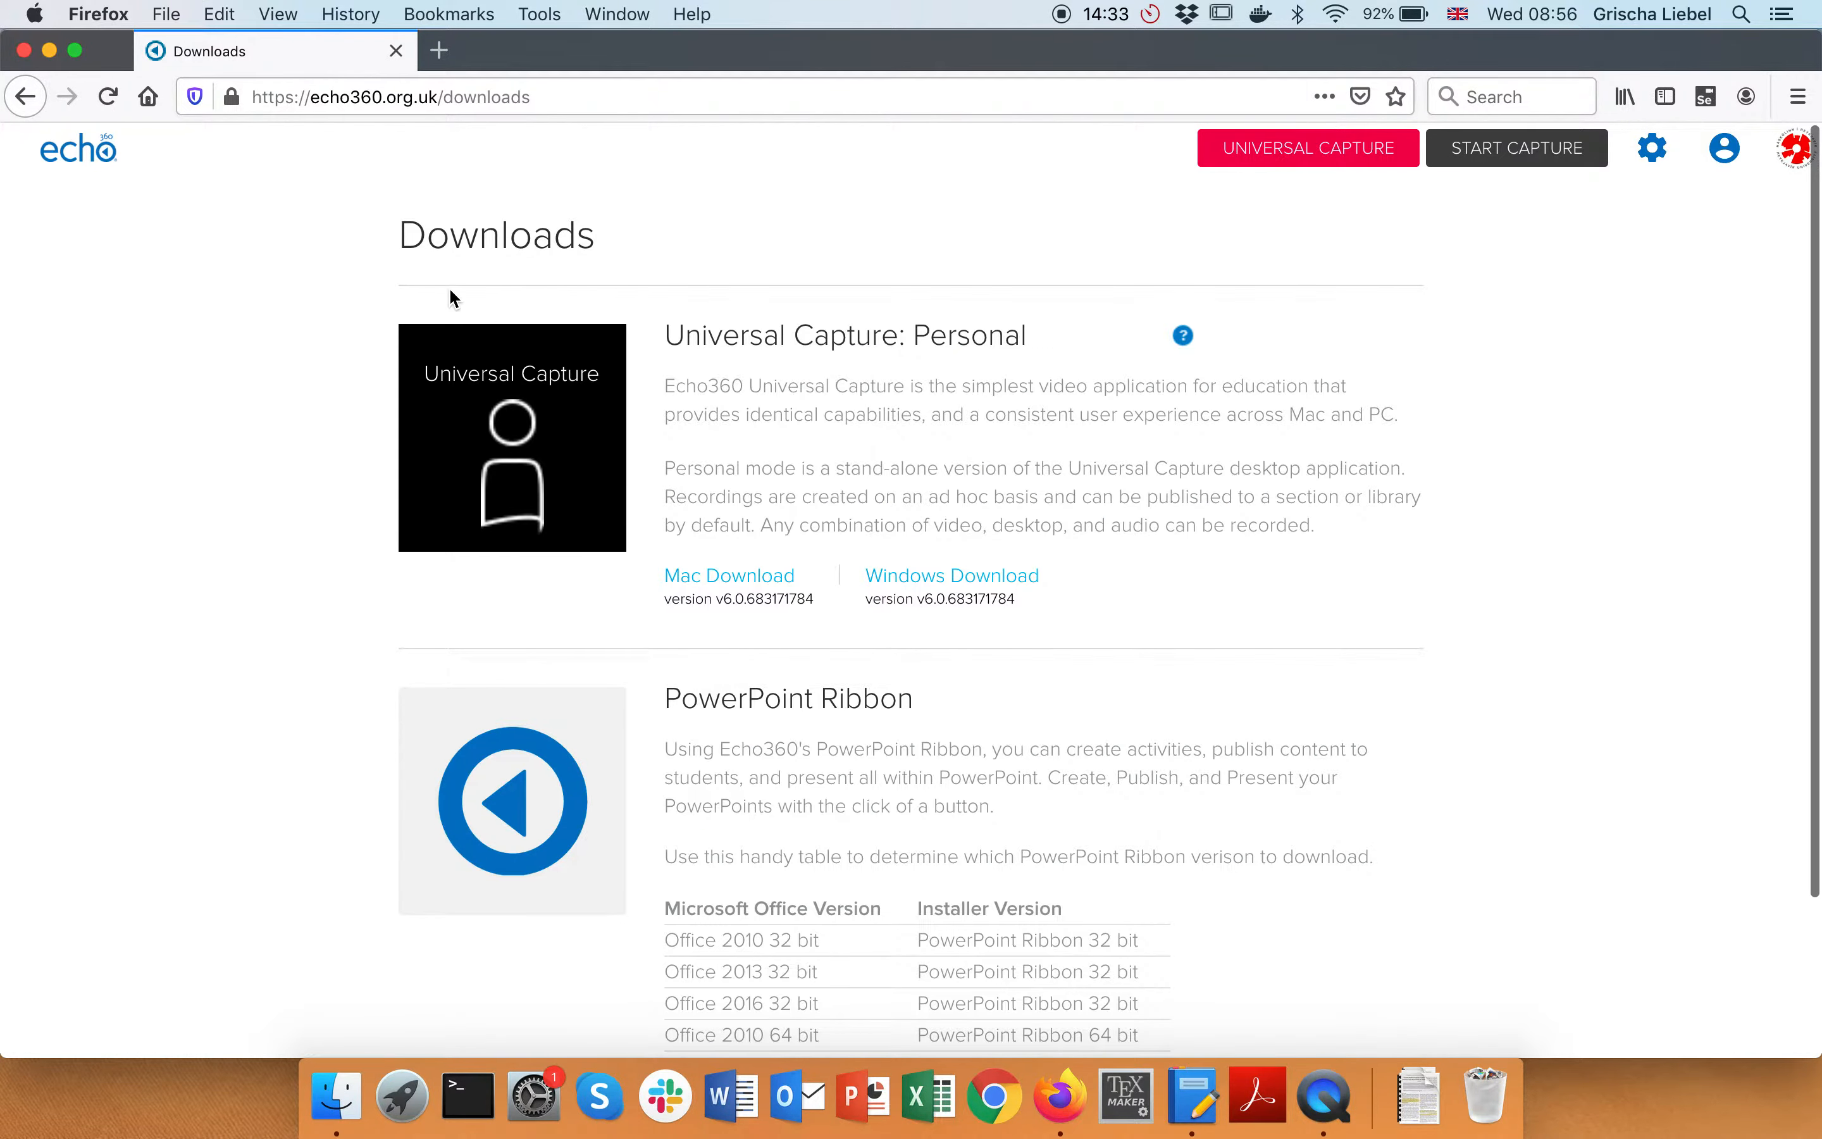
pyautogui.moveTo(717, 335); pyautogui.dragTo(971, 335)
pyautogui.click(970, 335)
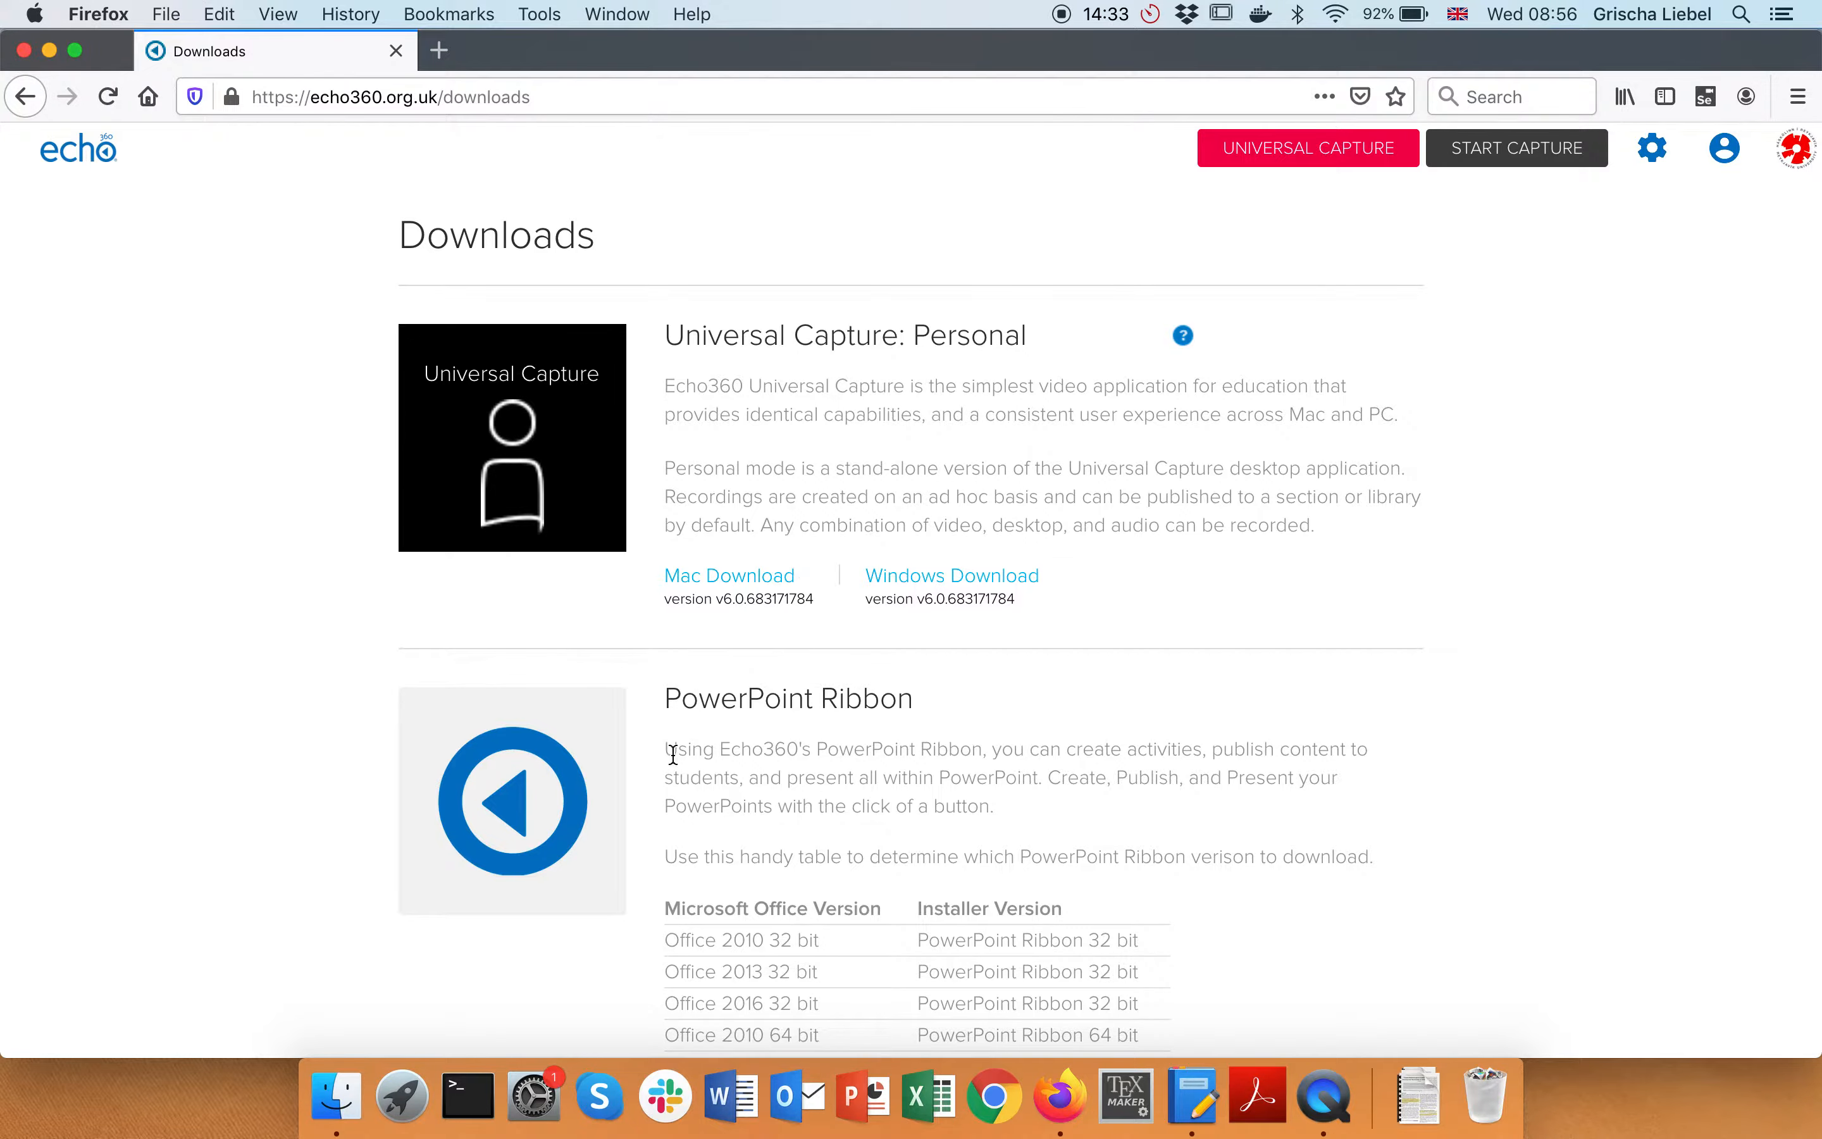
pyautogui.click(405, 1122)
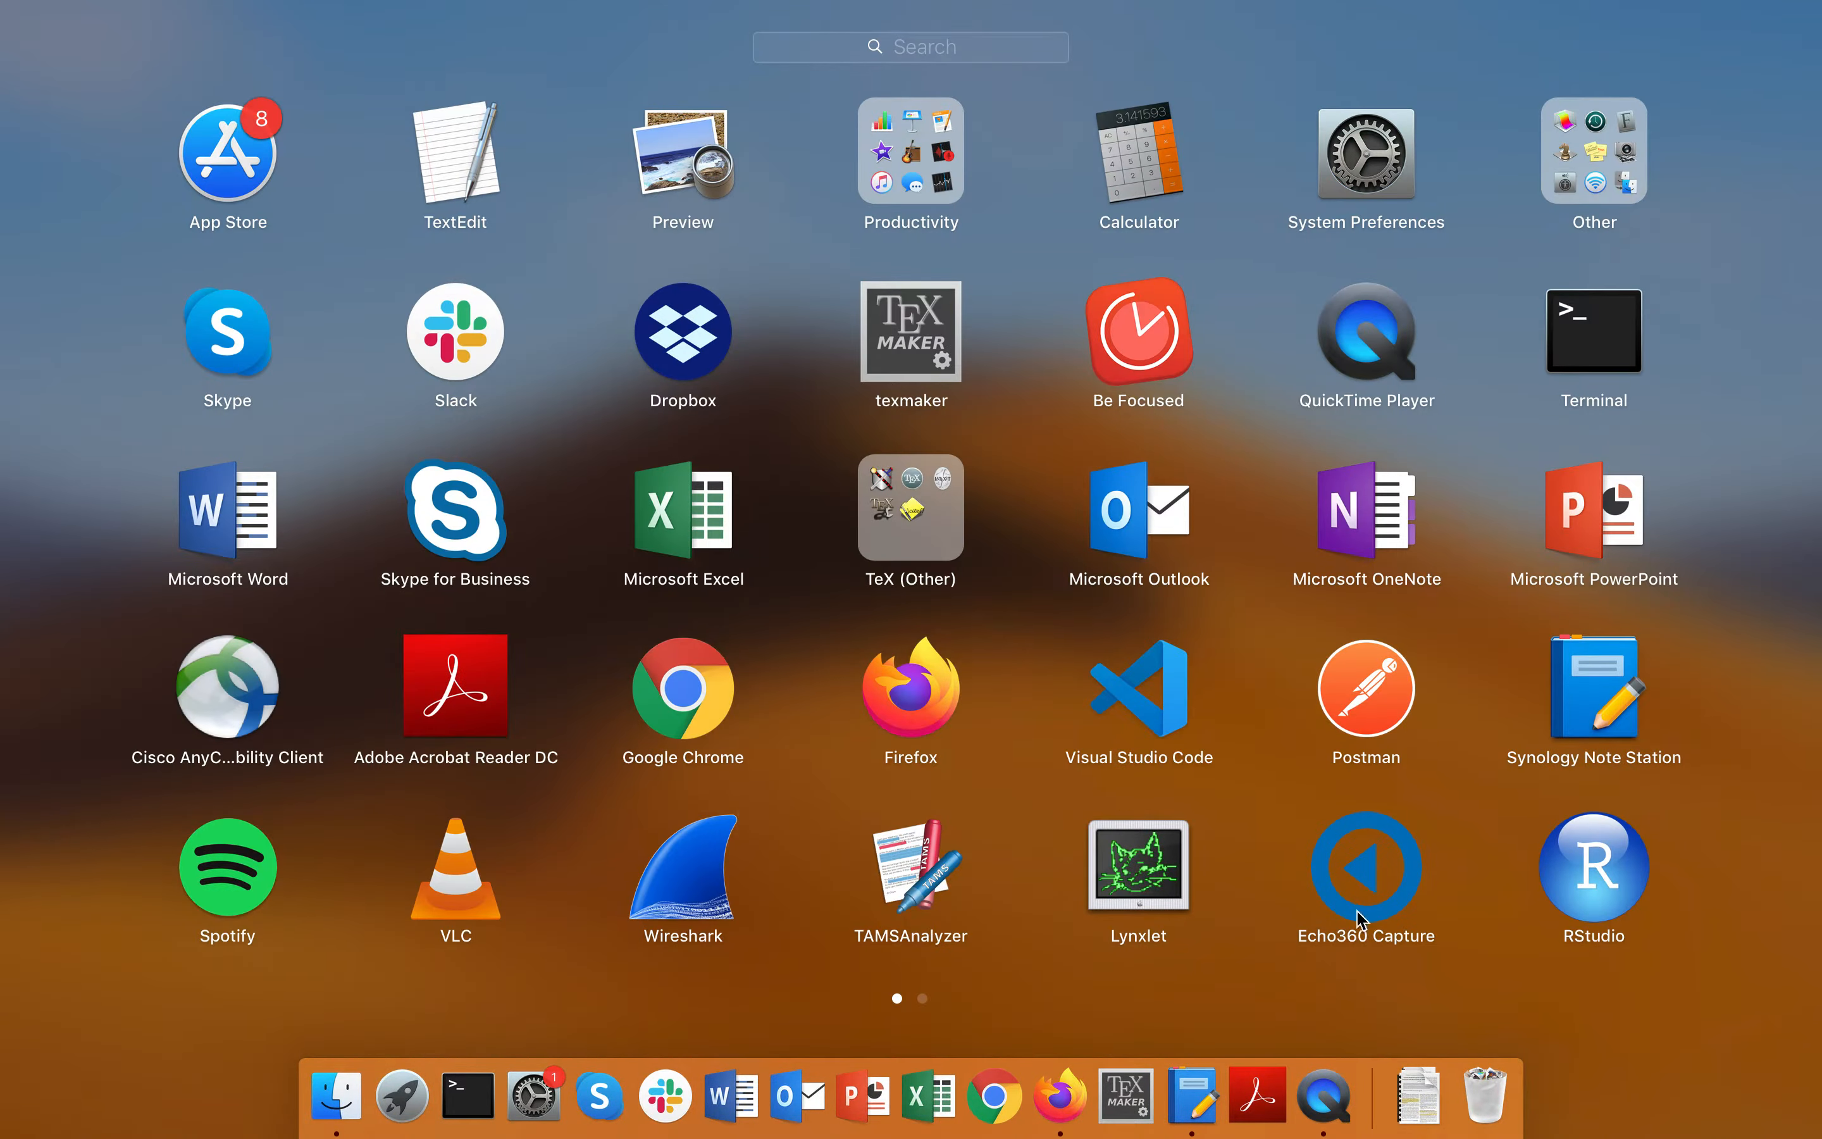
# Launch Echo360 Capture from Launchpad, position its window, and check the signed-in account
pyautogui.click(1374, 875)
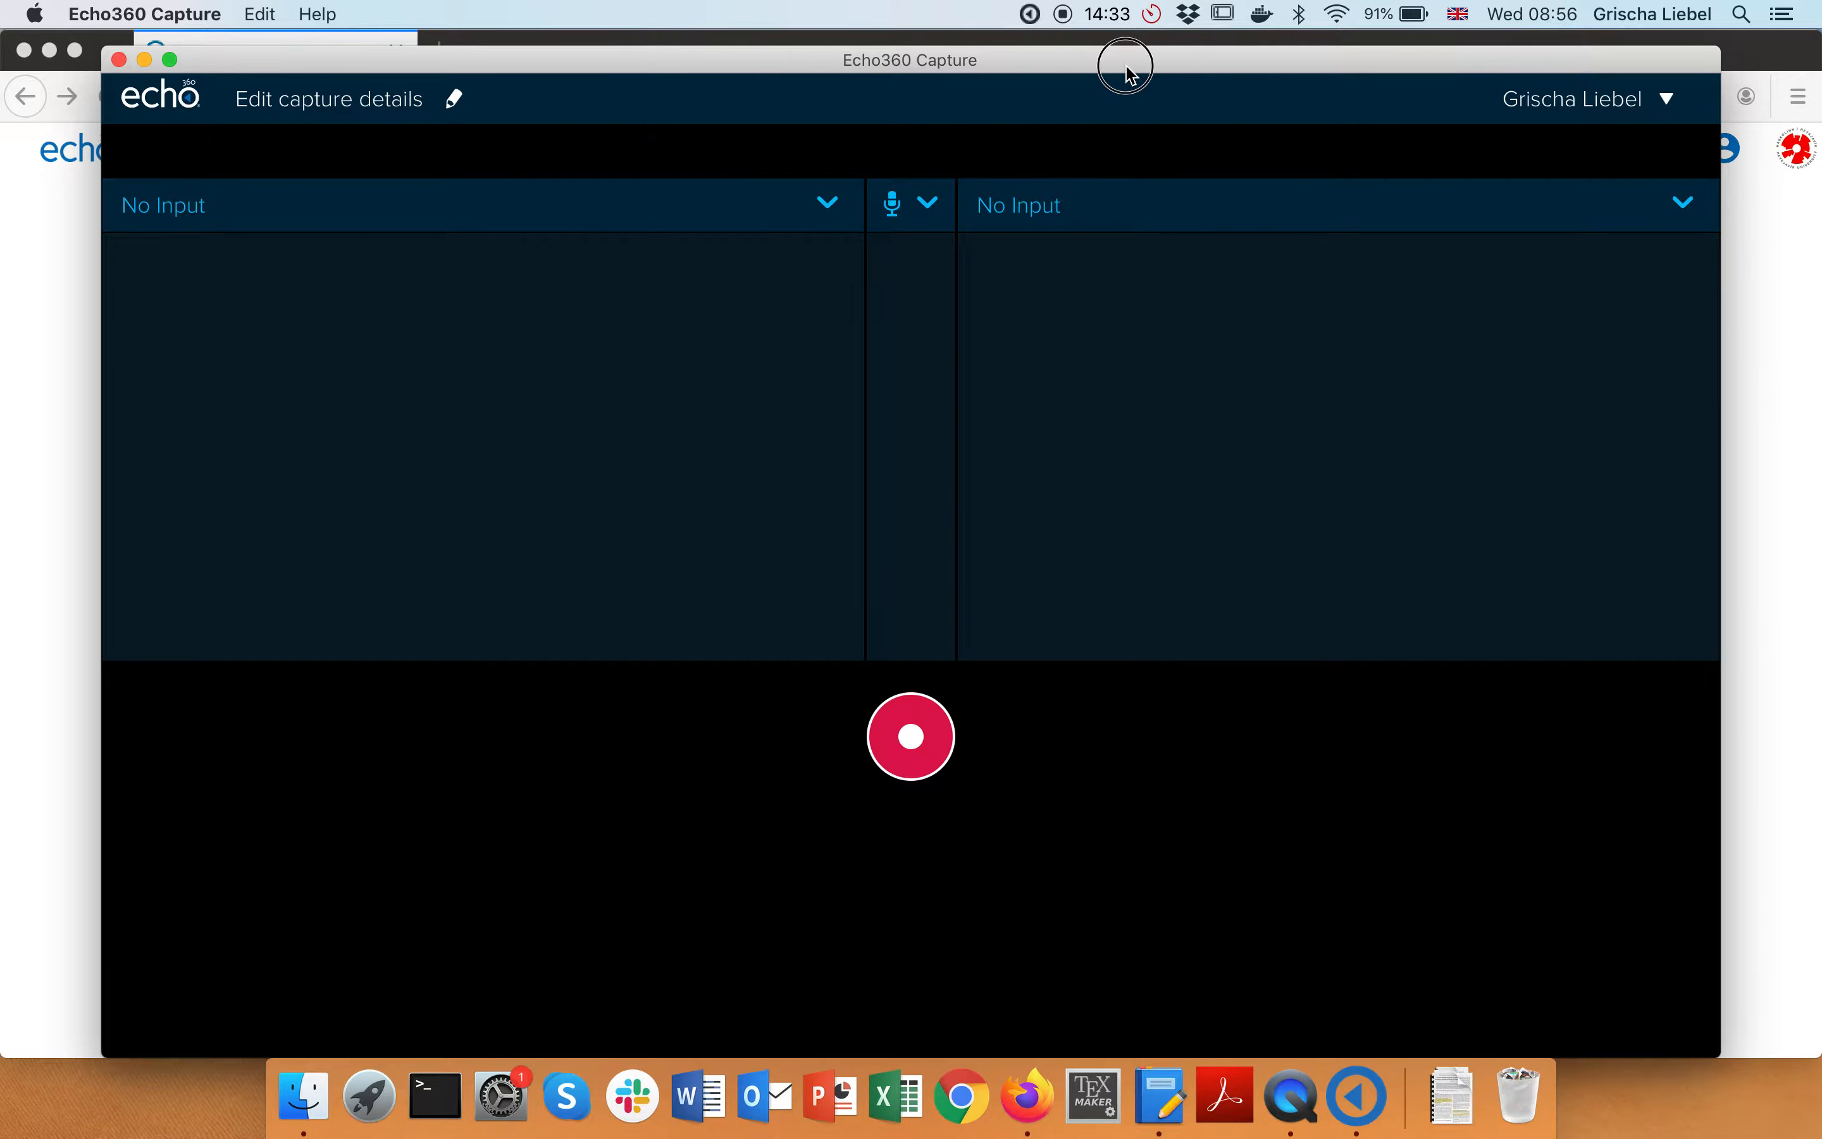
pyautogui.moveTo(1127, 68); pyautogui.dragTo(1137, 51)
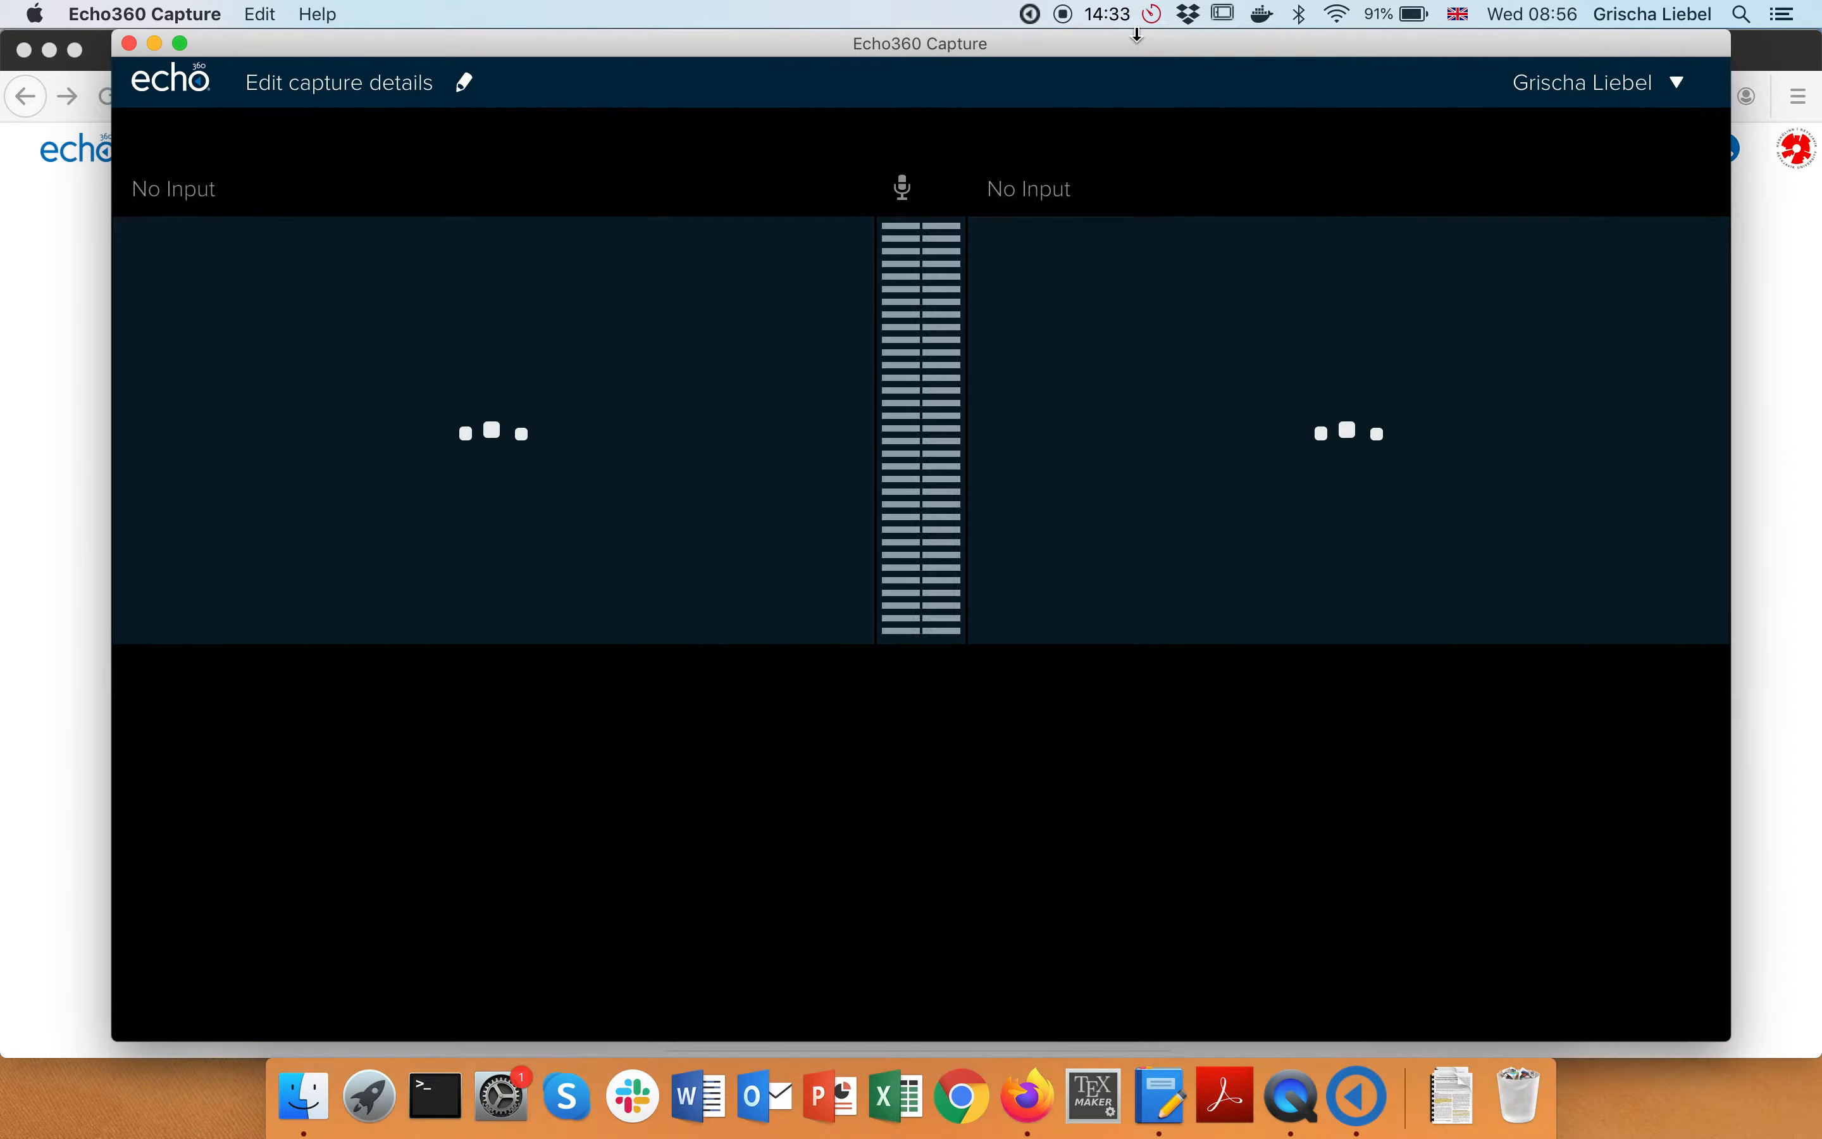
pyautogui.click(1774, 306)
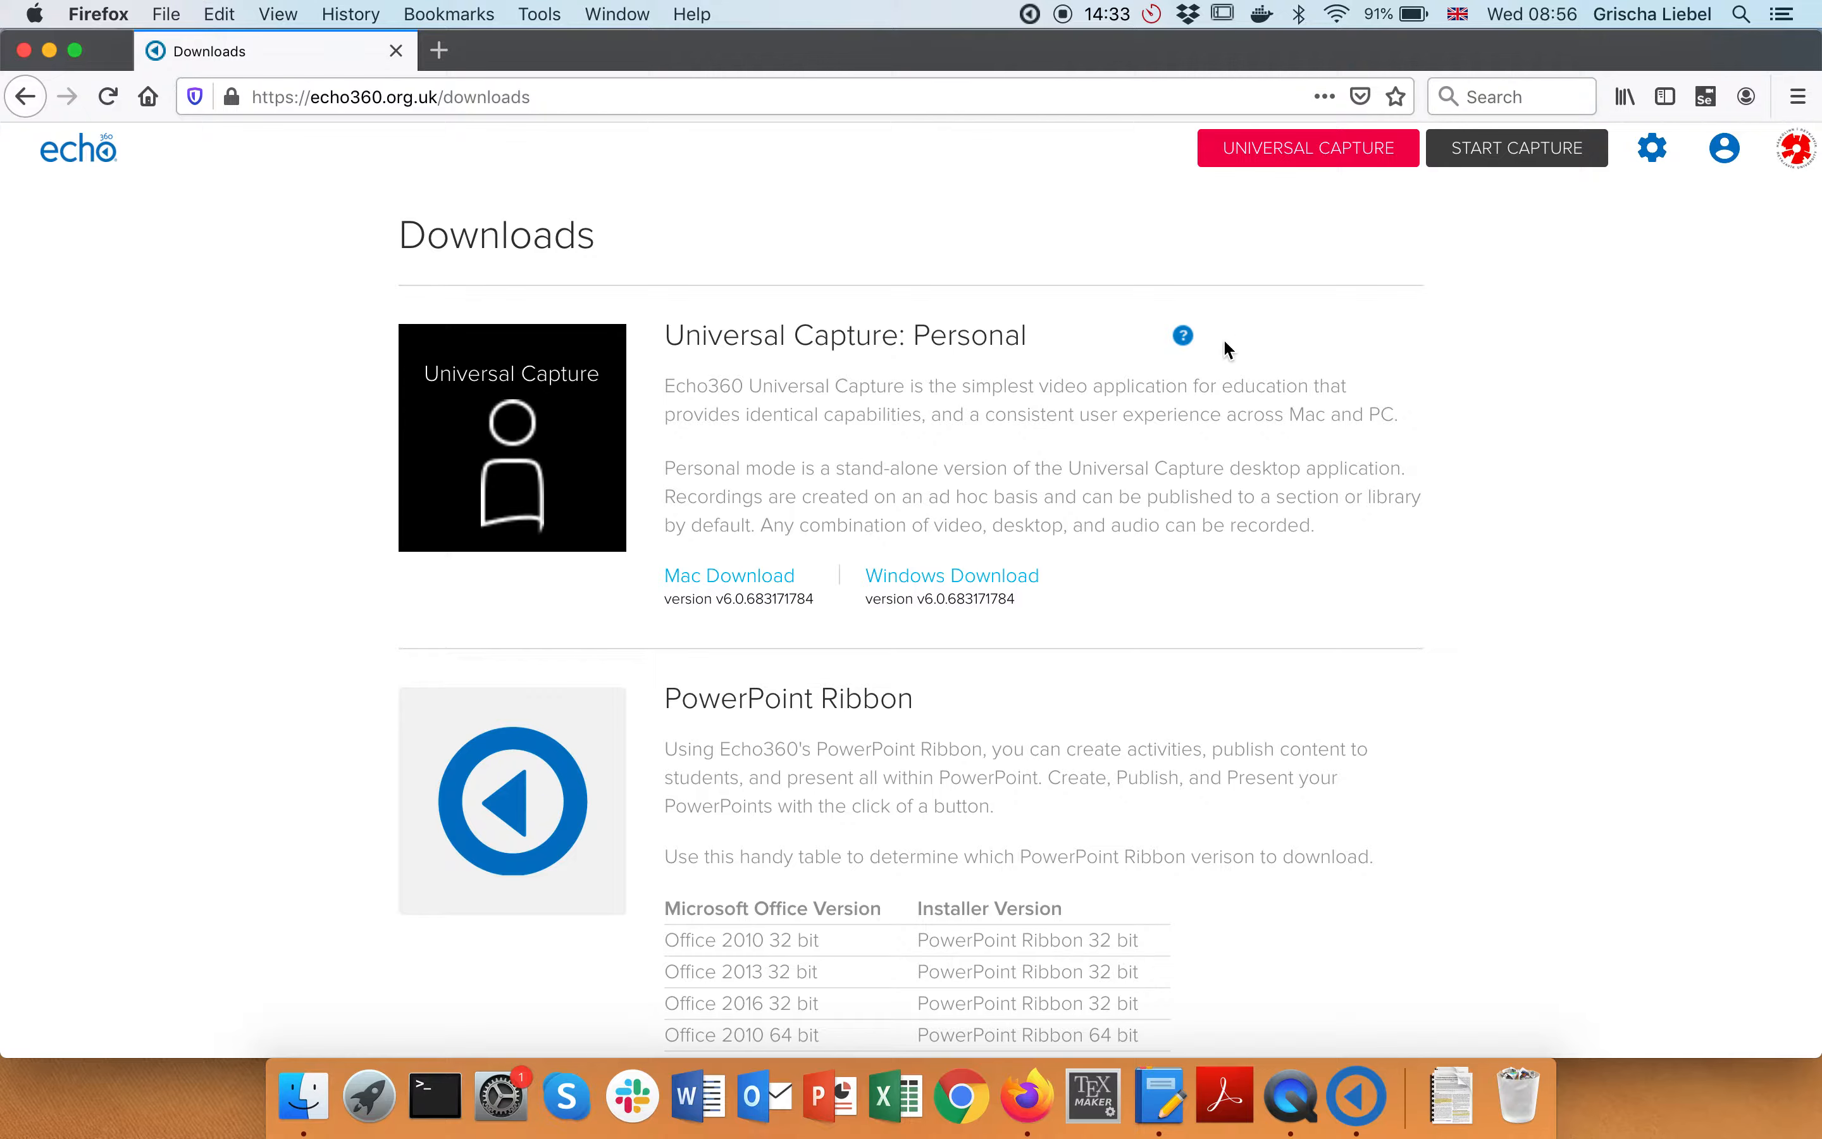
pyautogui.press('super+Tab')
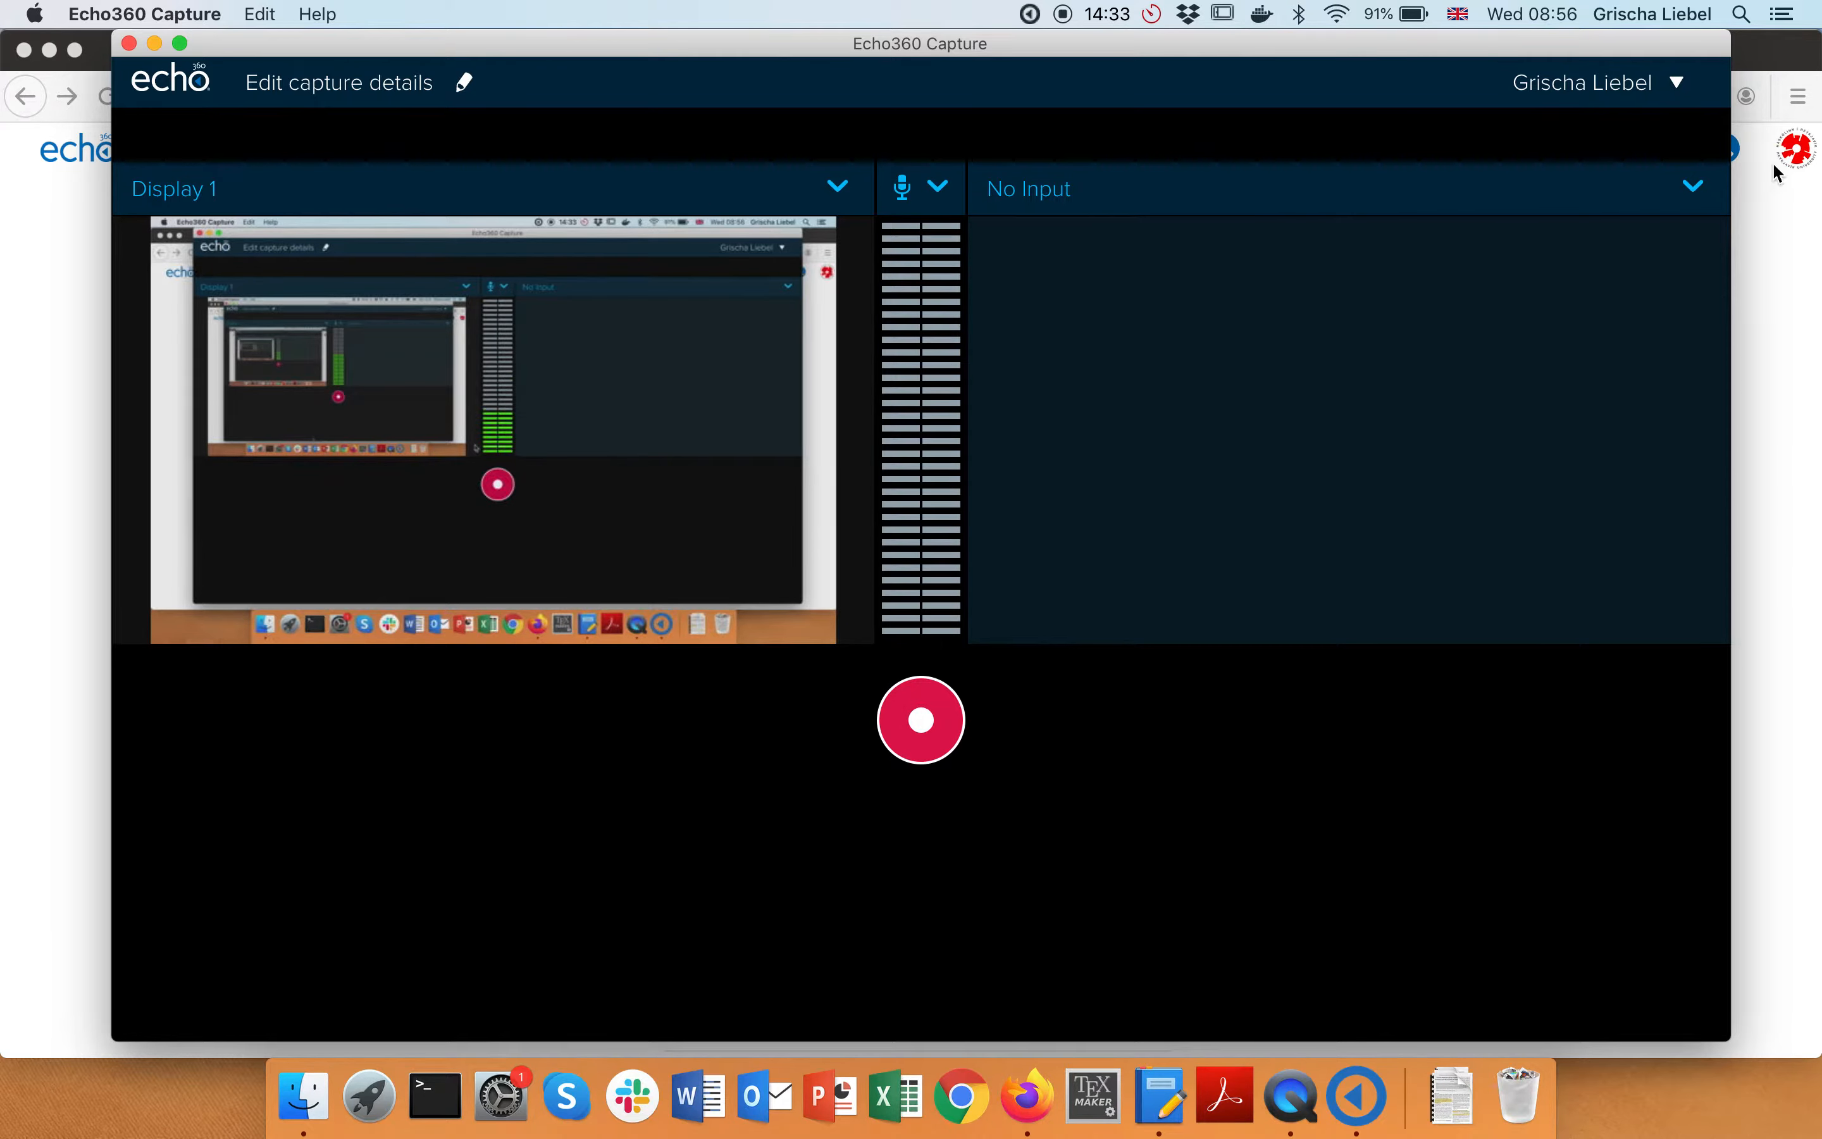
pyautogui.click(1679, 85)
pyautogui.click(1195, 126)
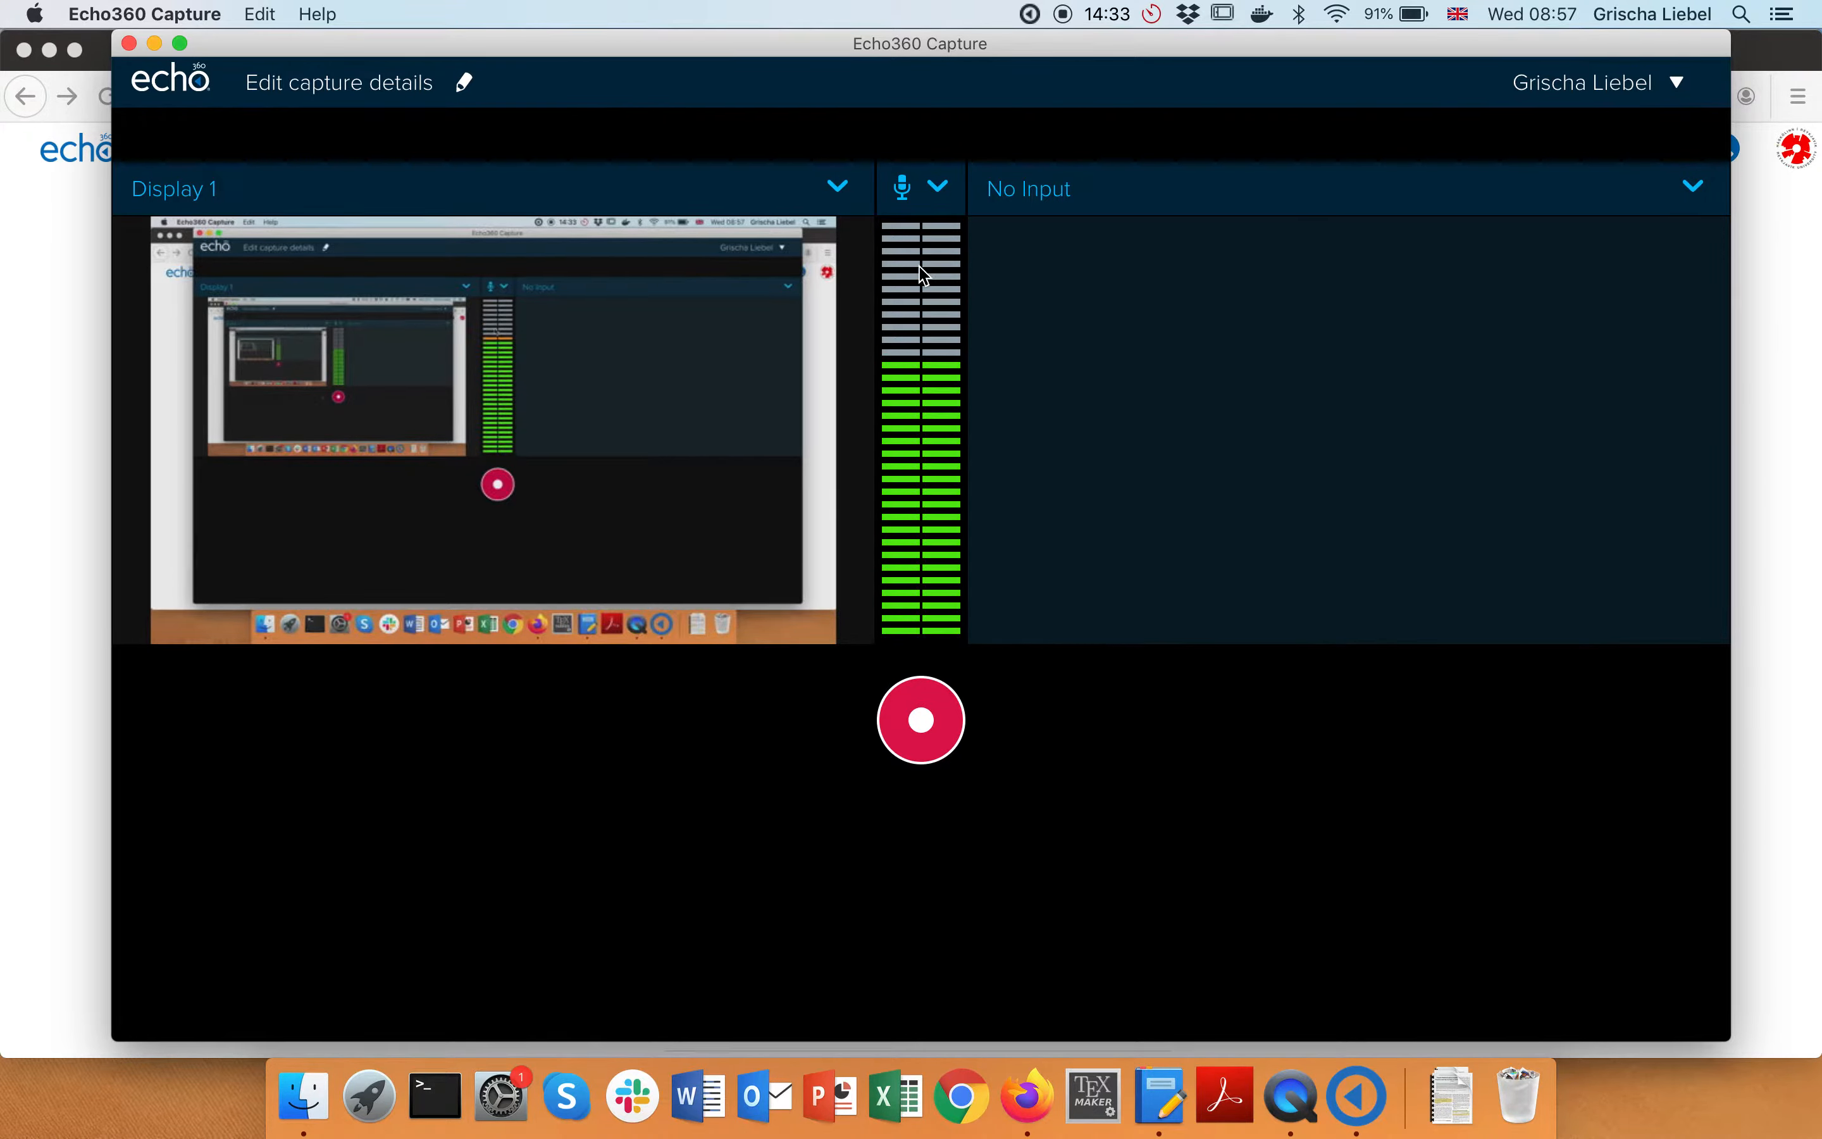
pyautogui.click(842, 190)
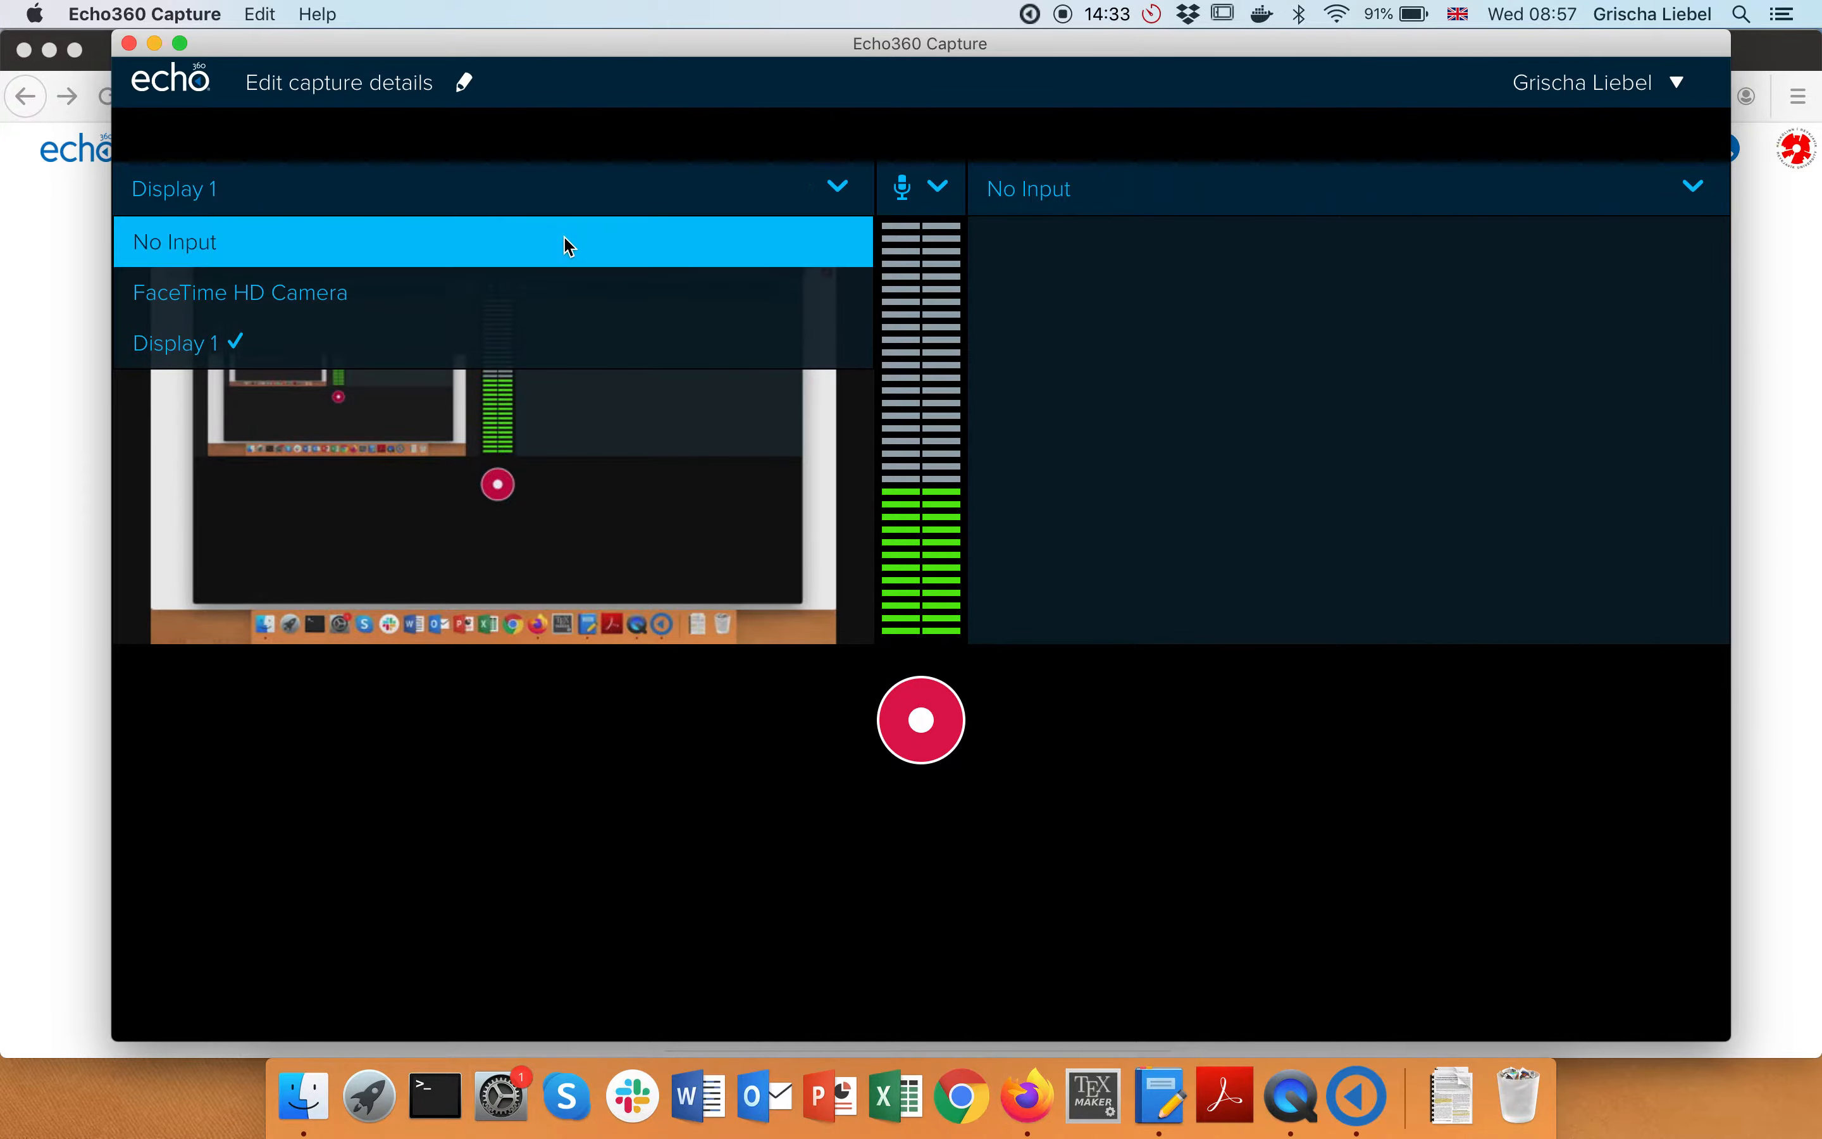
pyautogui.click(377, 296)
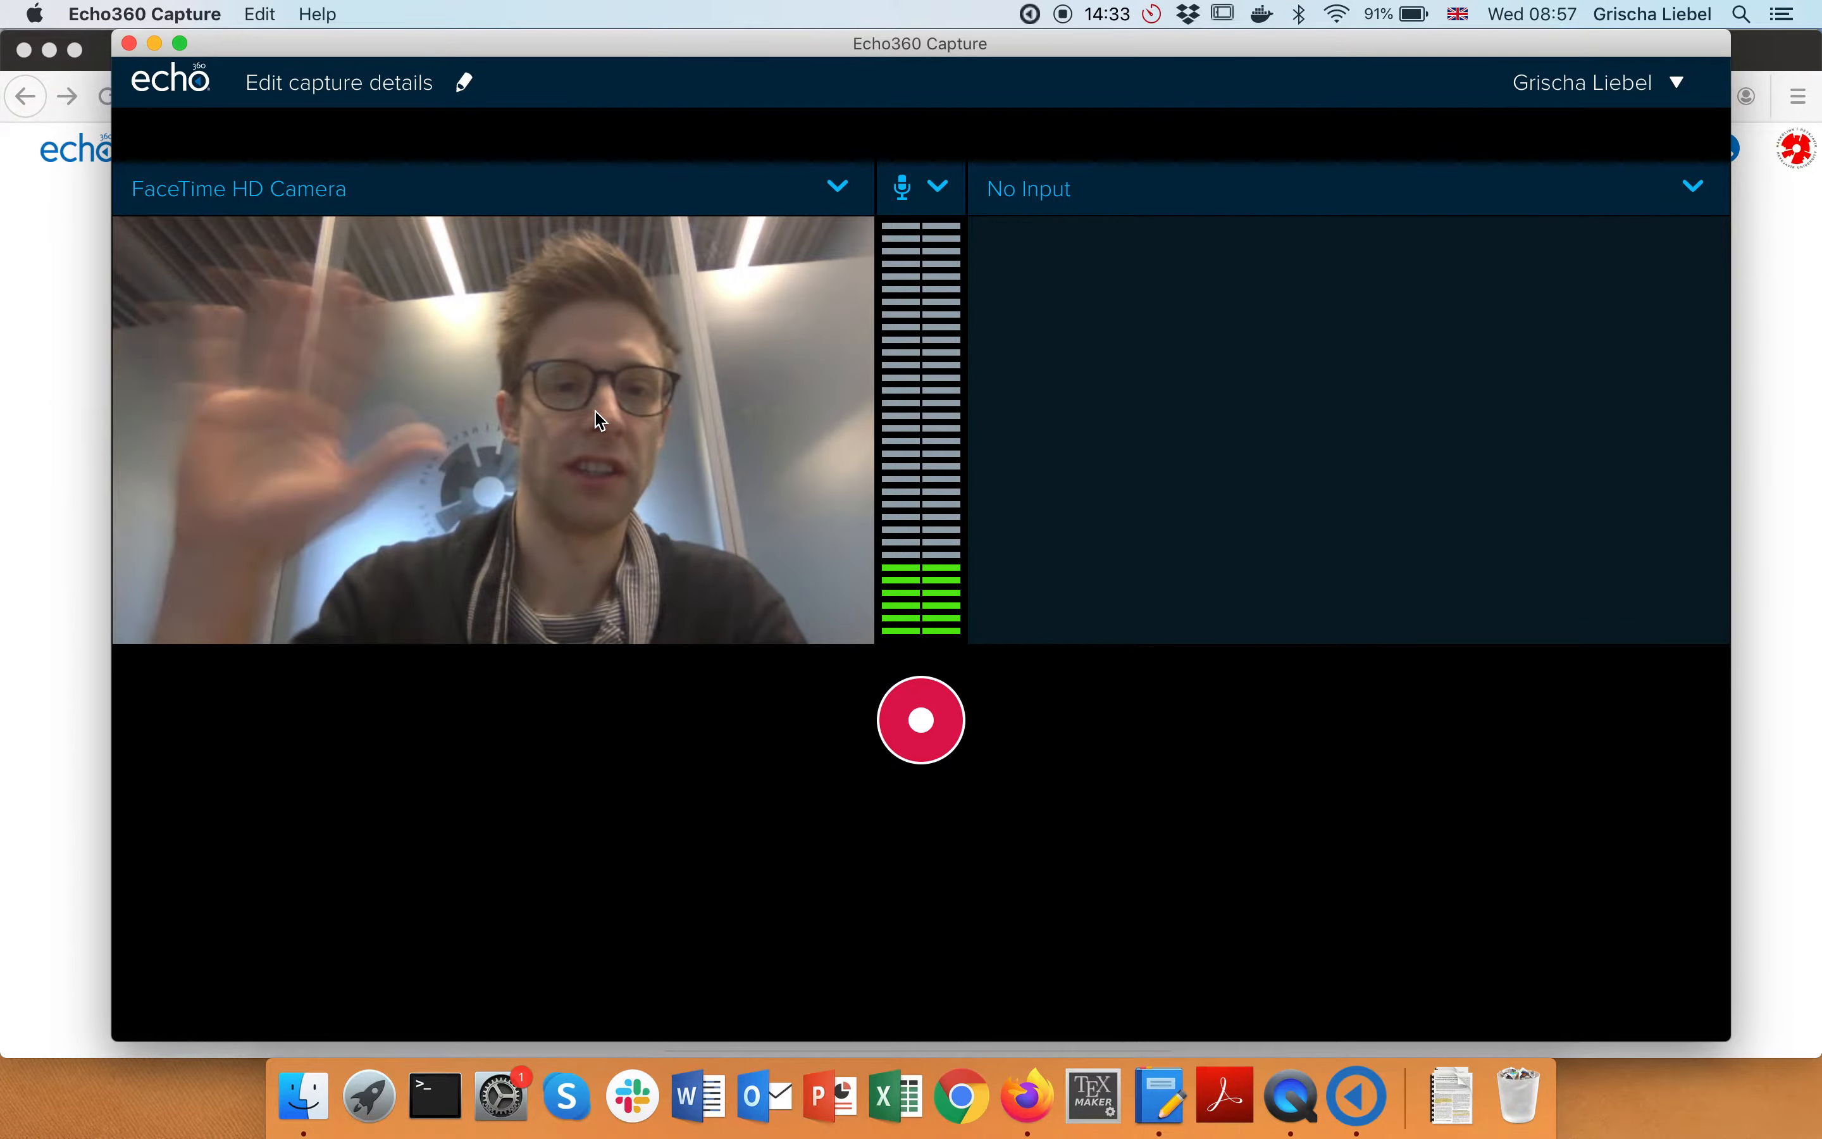
pyautogui.click(840, 189)
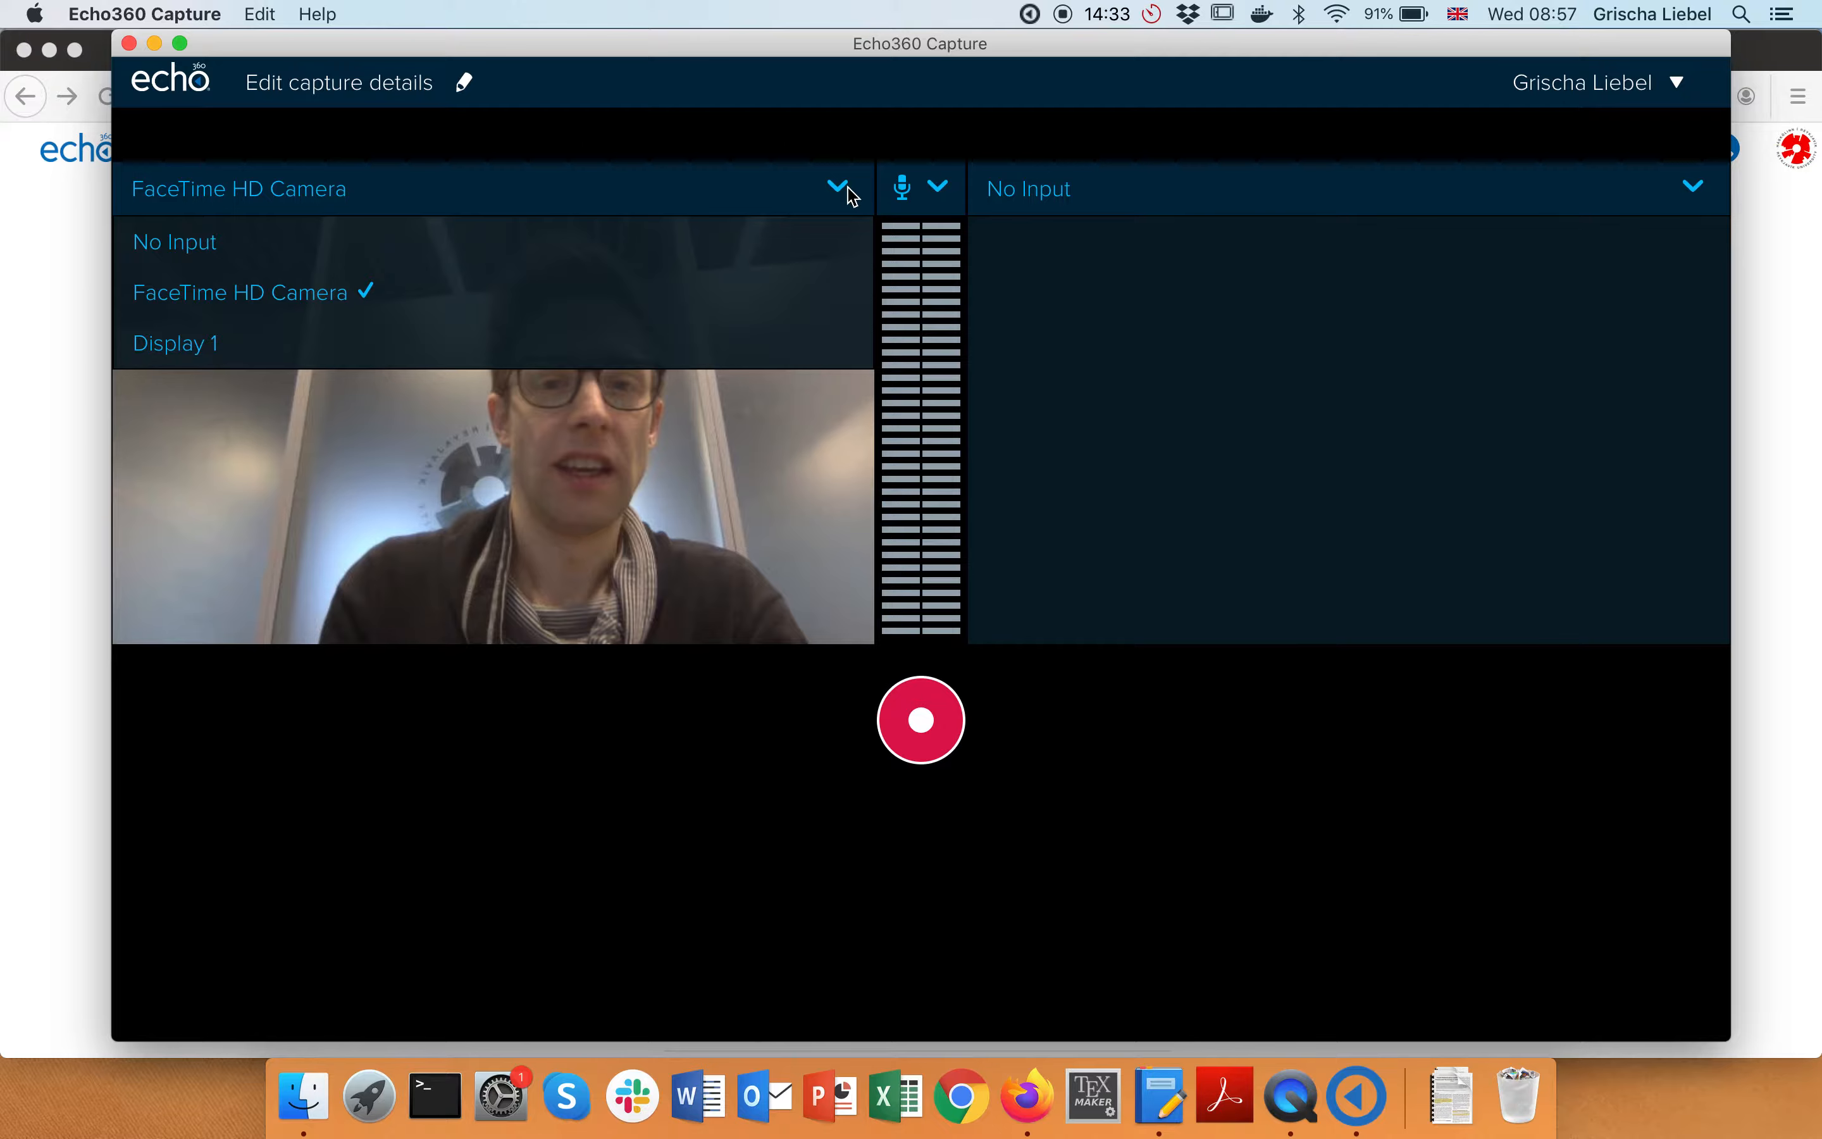
pyautogui.click(254, 345)
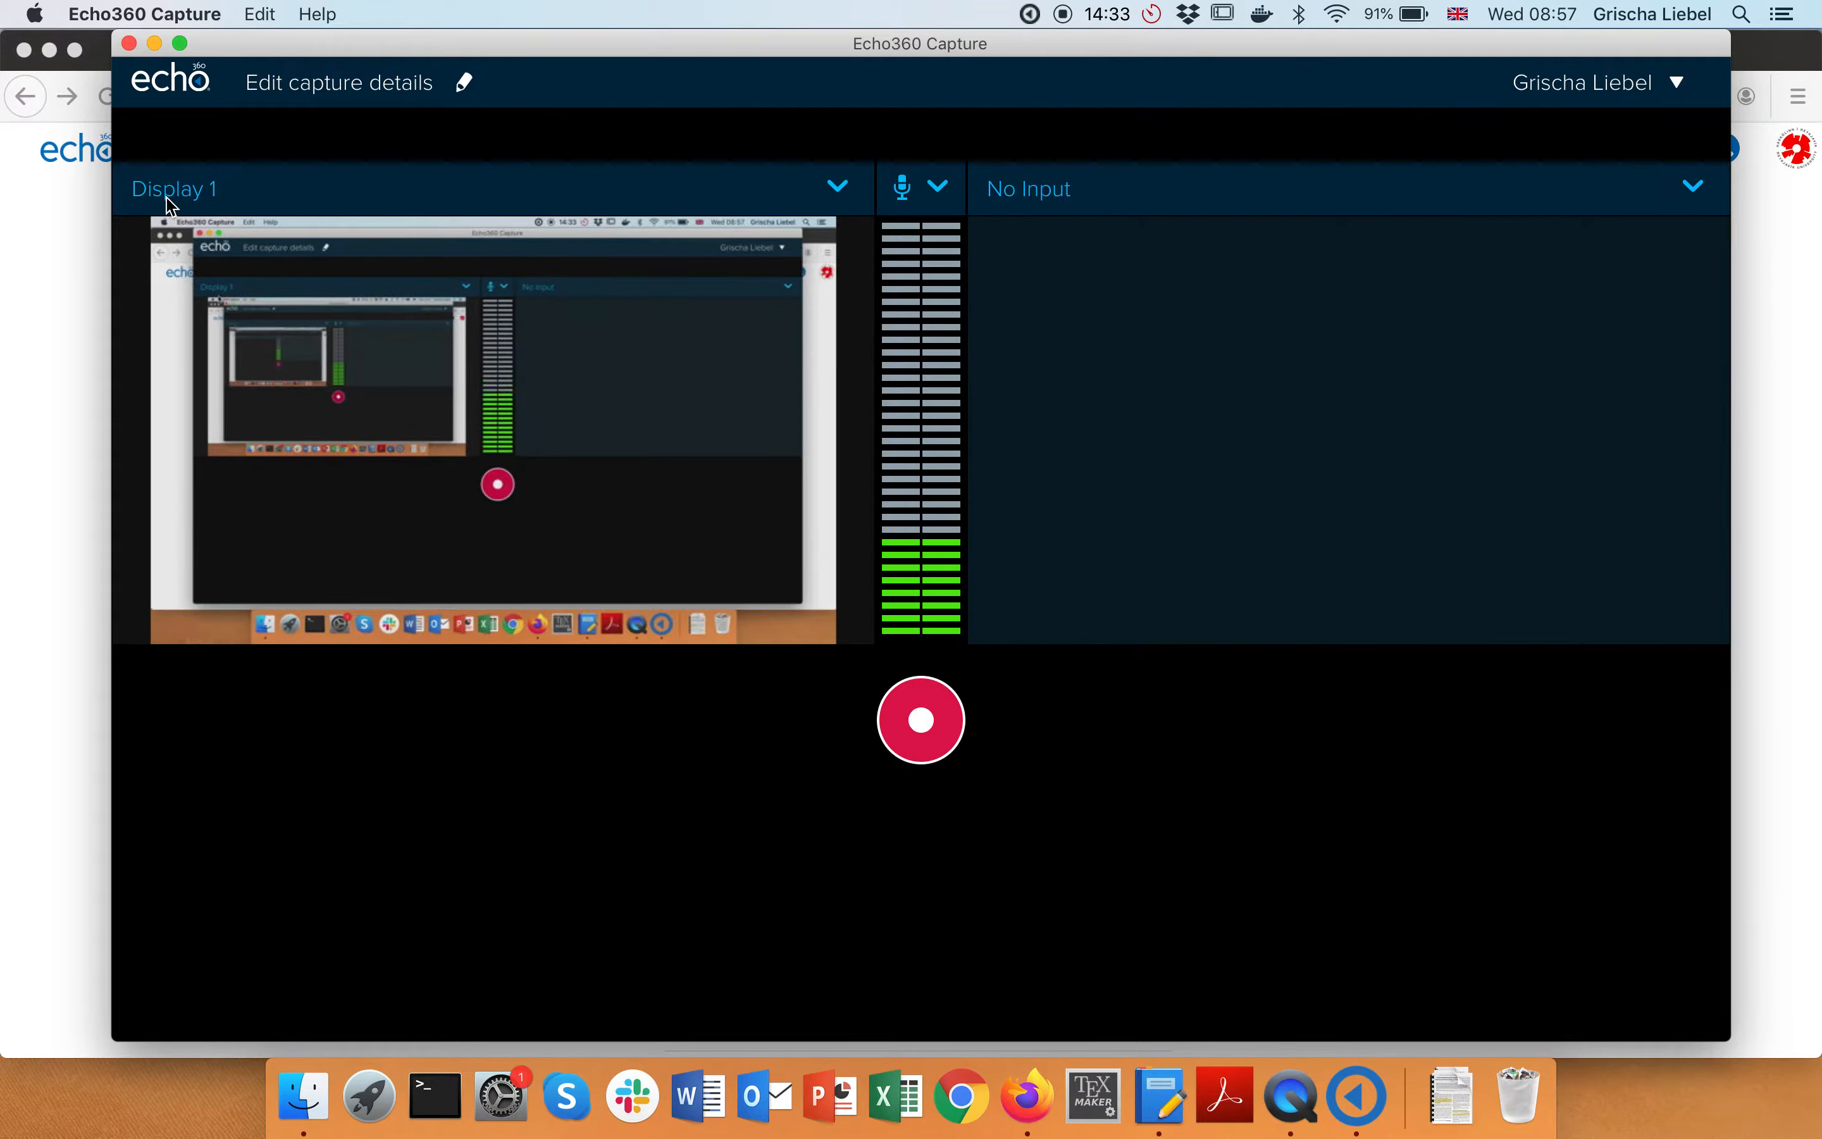
pyautogui.click(1062, 197)
pyautogui.click(1078, 305)
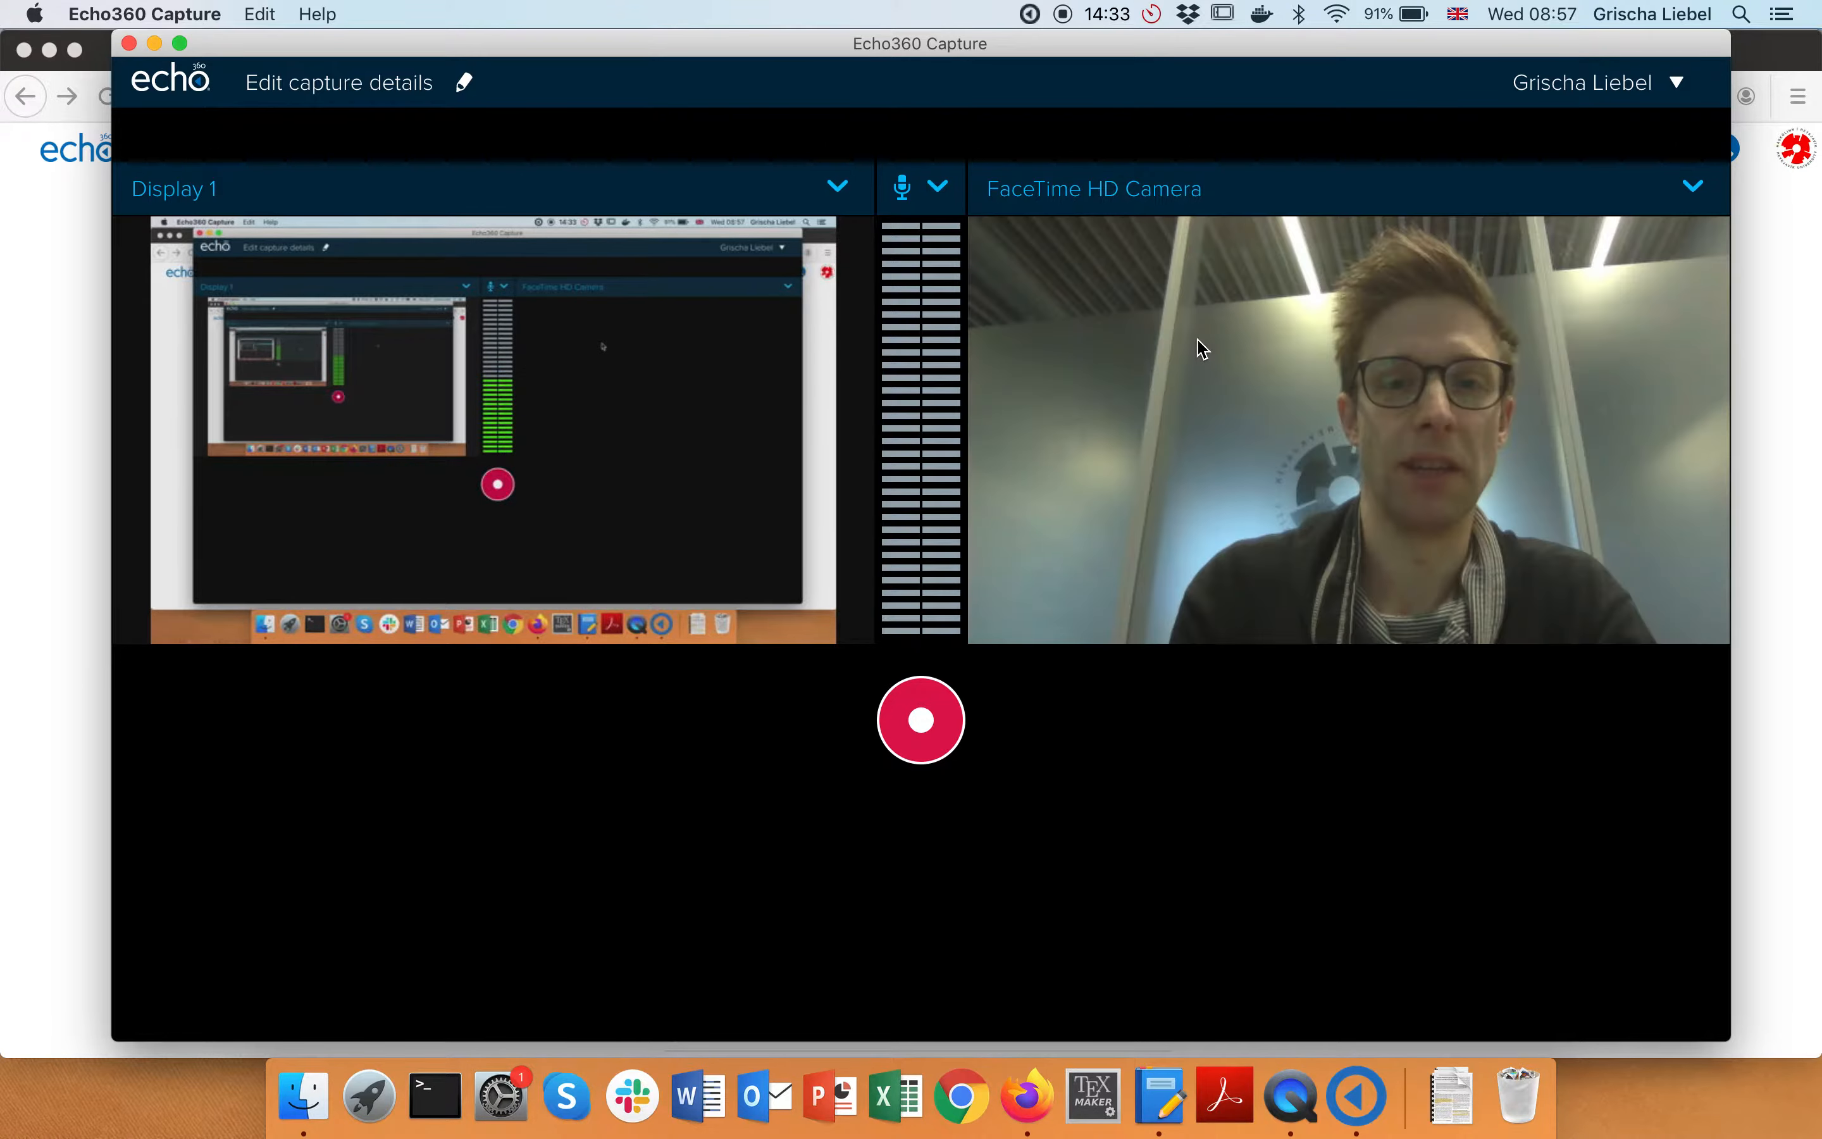
pyautogui.click(1130, 193)
pyautogui.click(1065, 236)
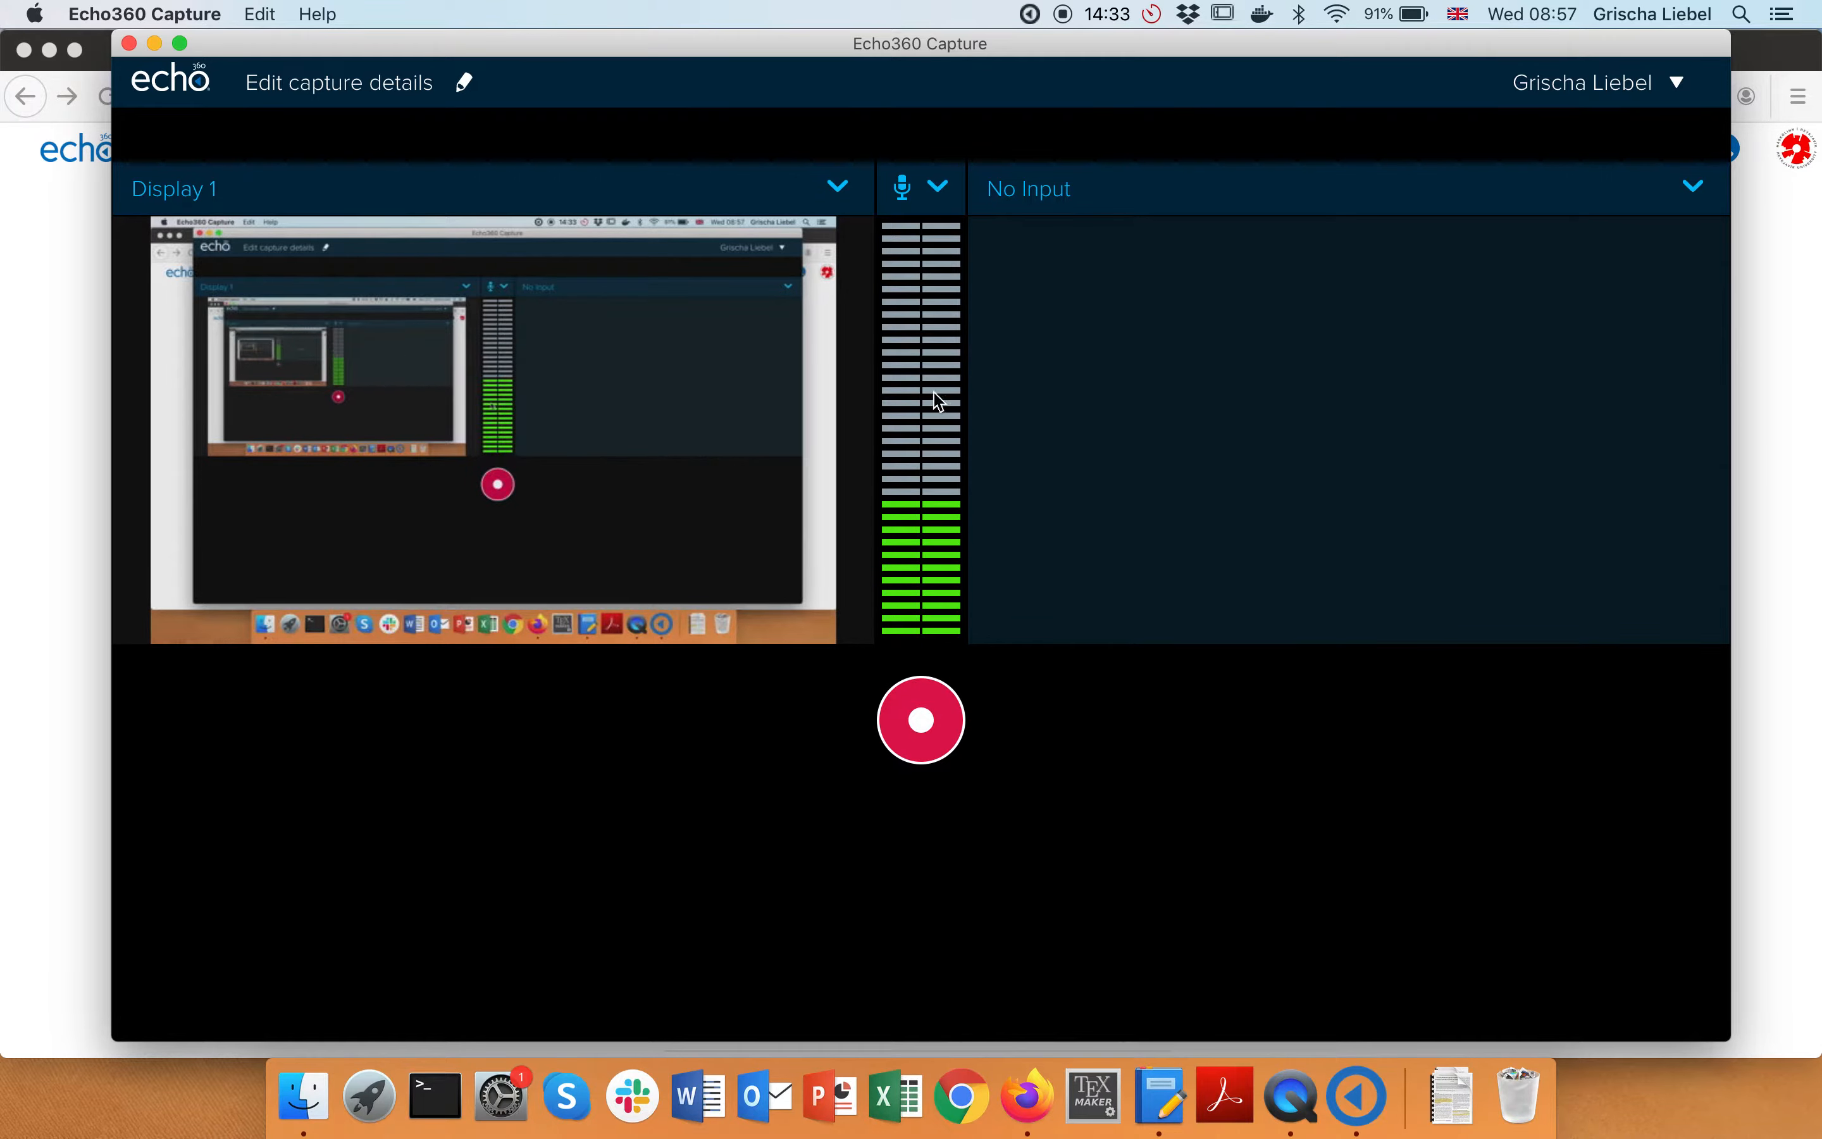
pyautogui.click(938, 186)
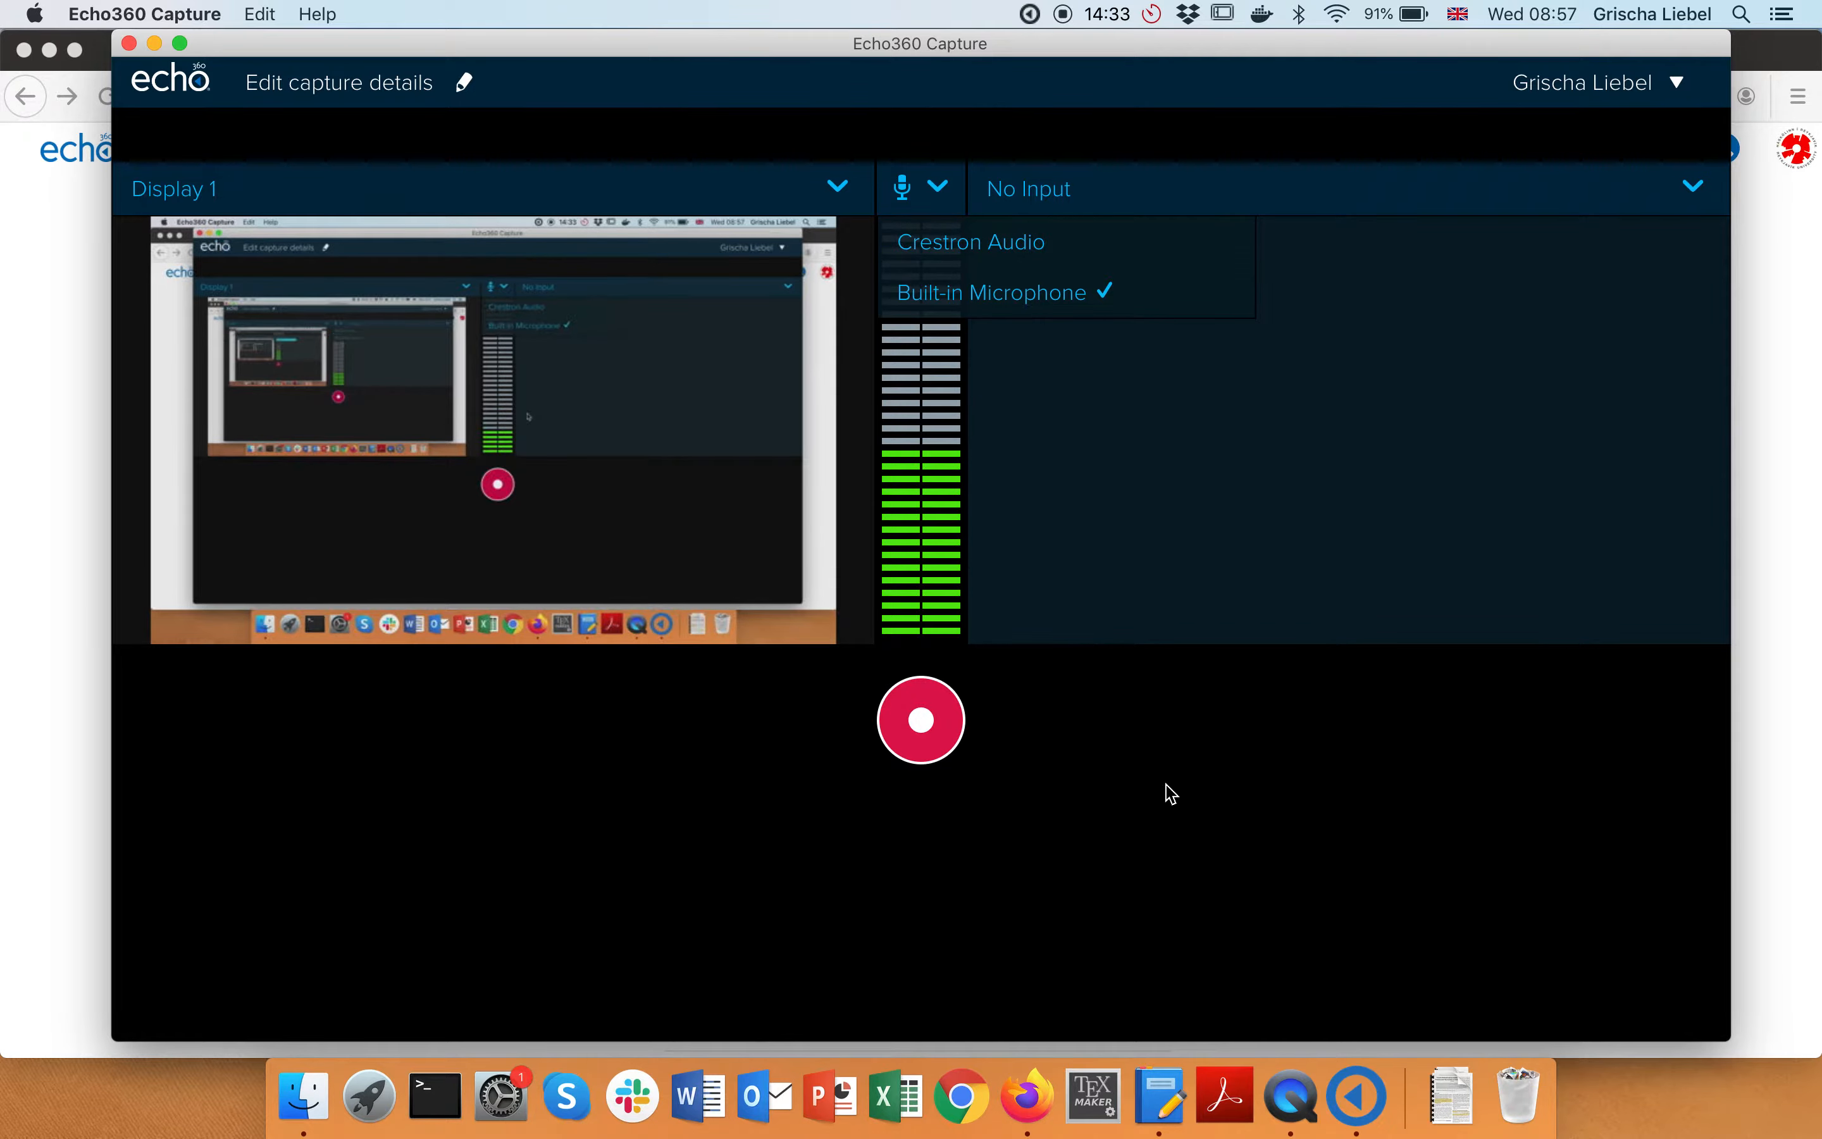
pyautogui.click(1141, 792)
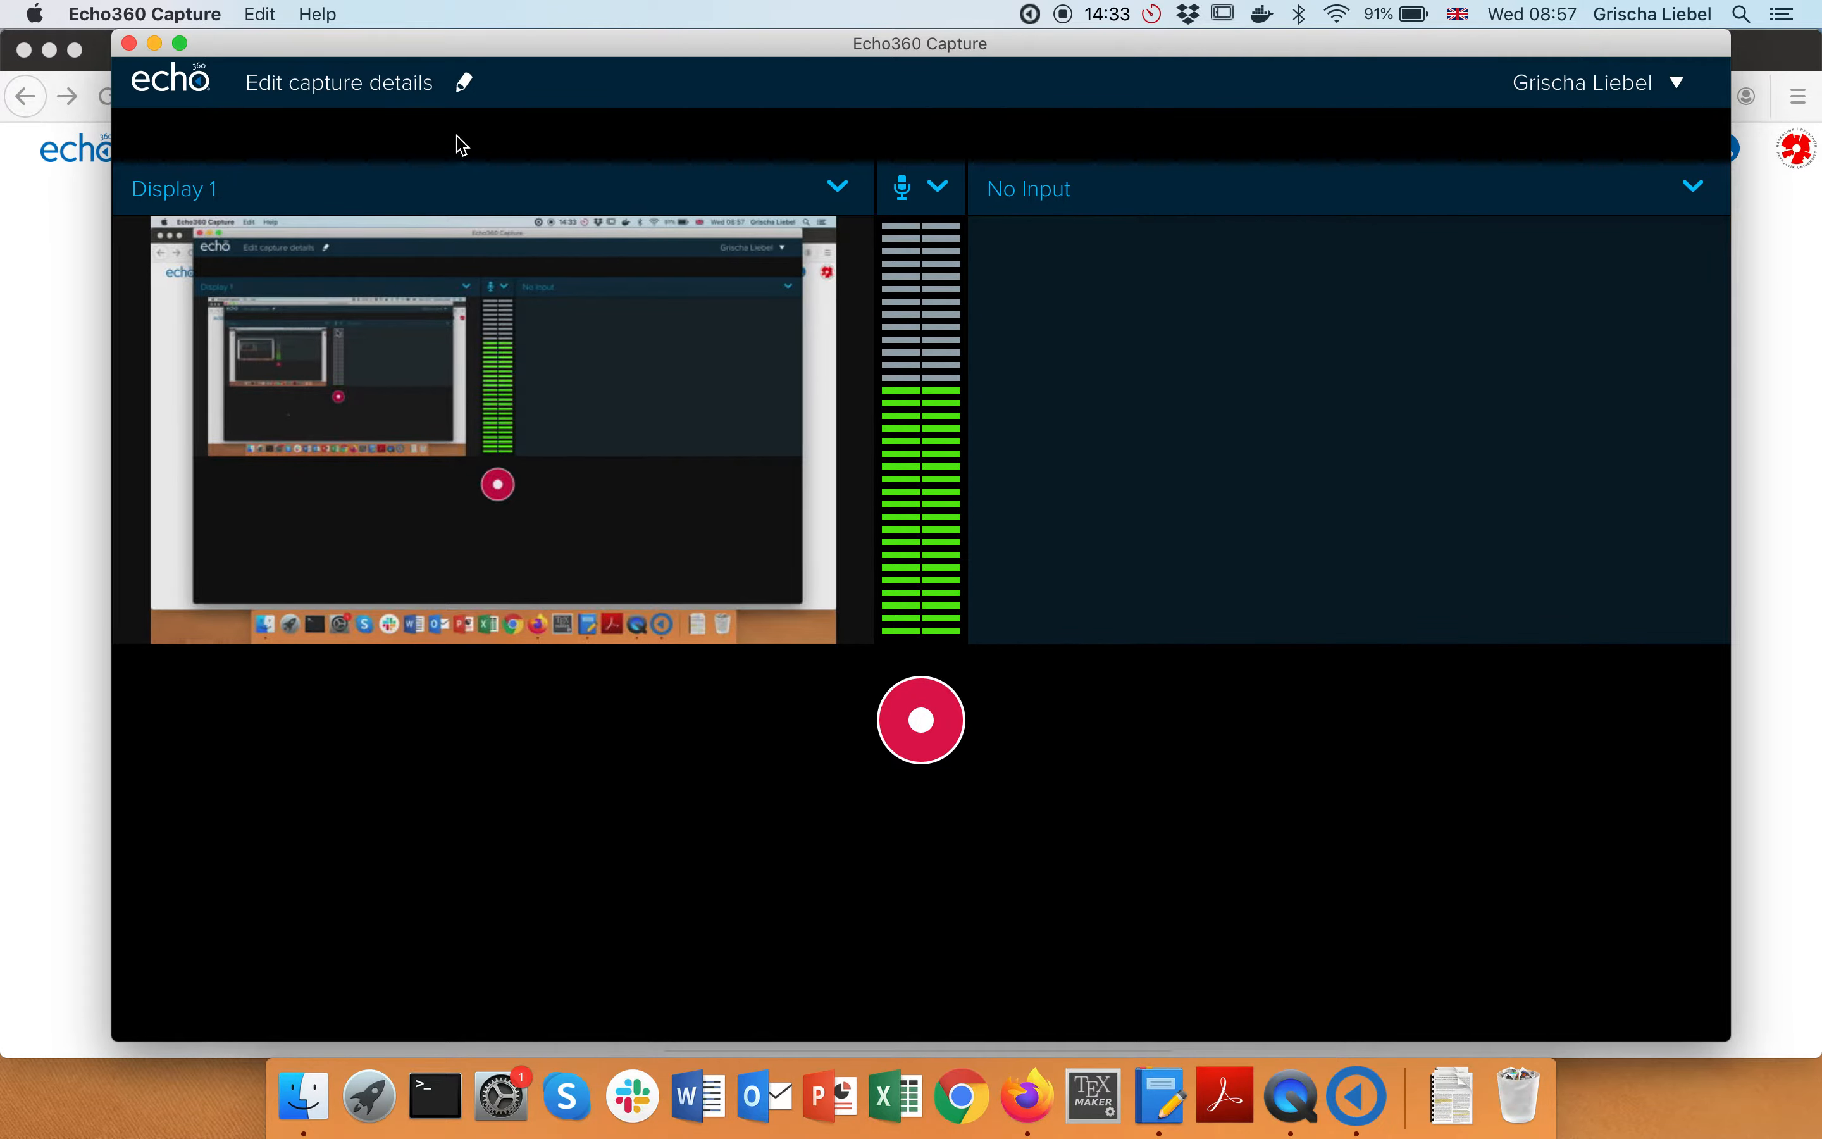
# Enter the capture title 'Echo360 Intro' in the capture details, leaving Tags empty
pyautogui.click(468, 75)
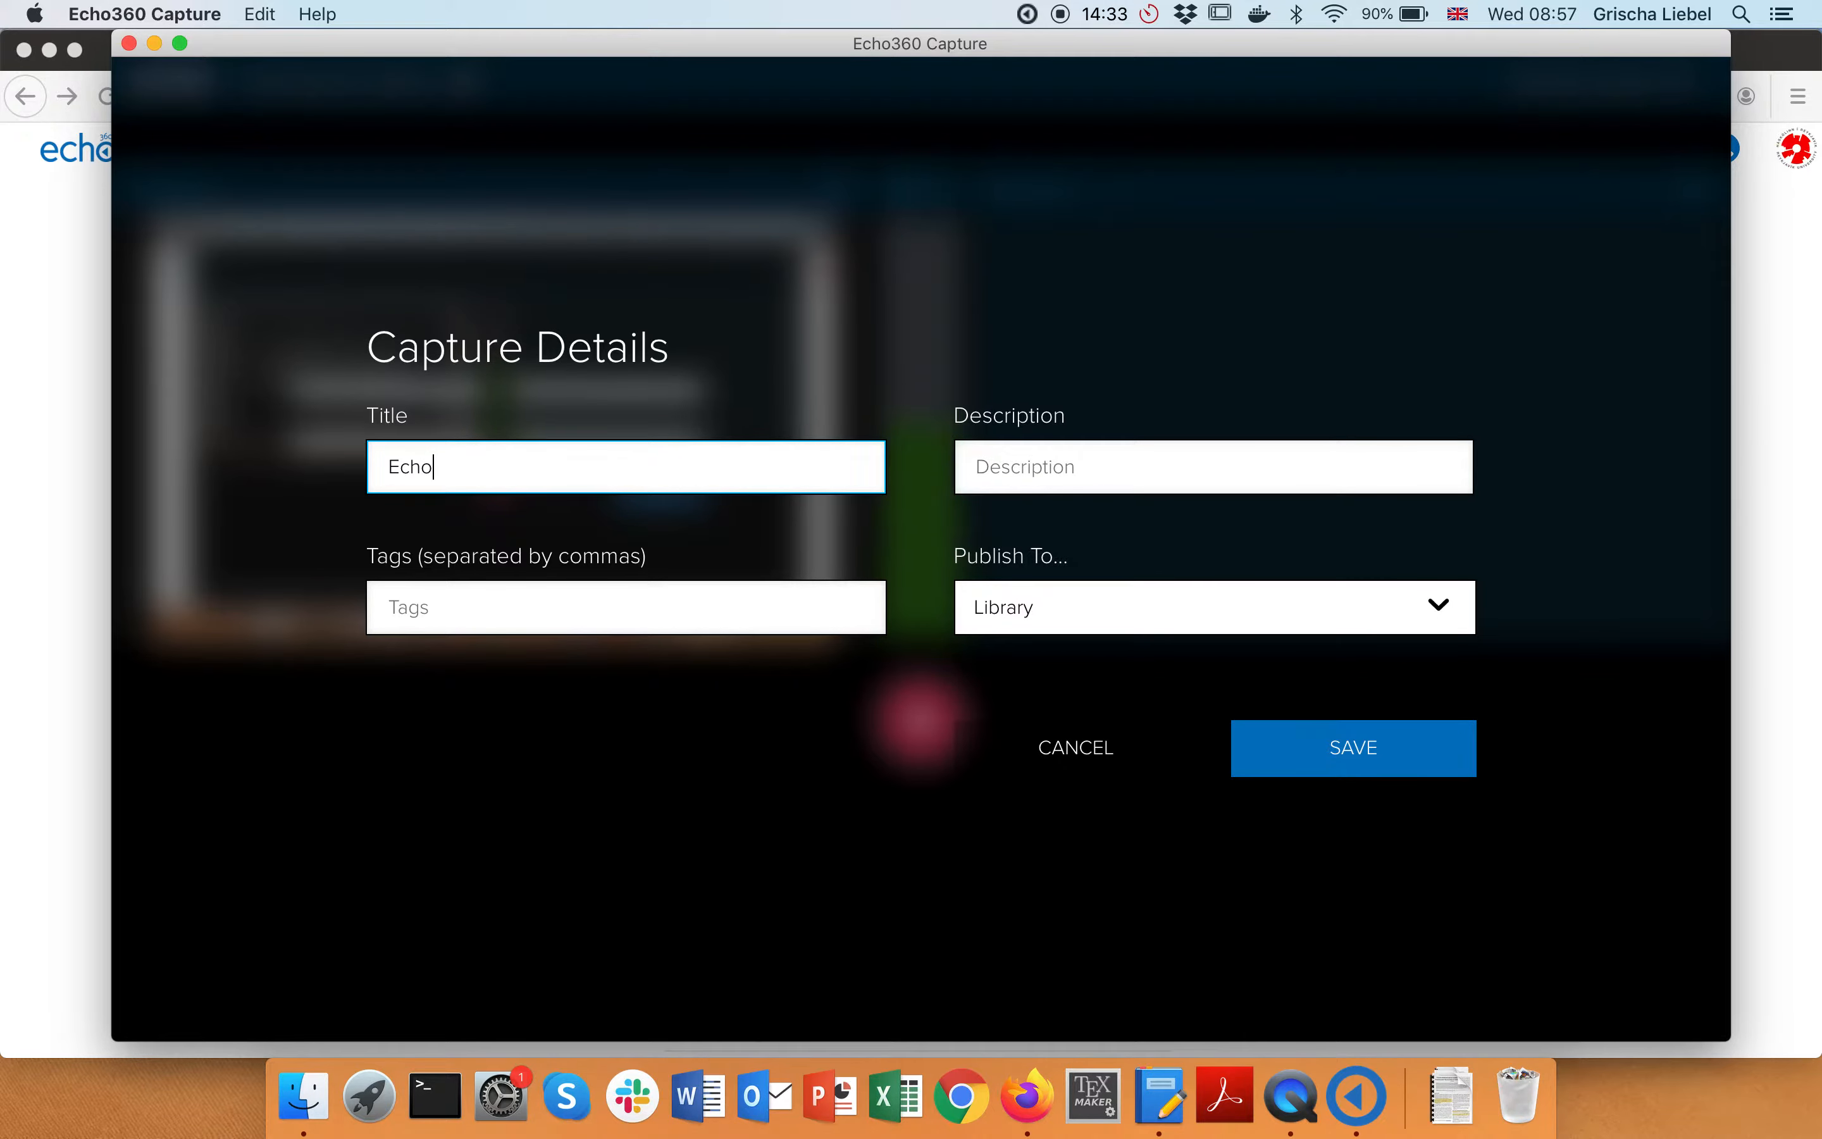
pyautogui.click(1021, 471)
pyautogui.click(726, 609)
pyautogui.click(630, 764)
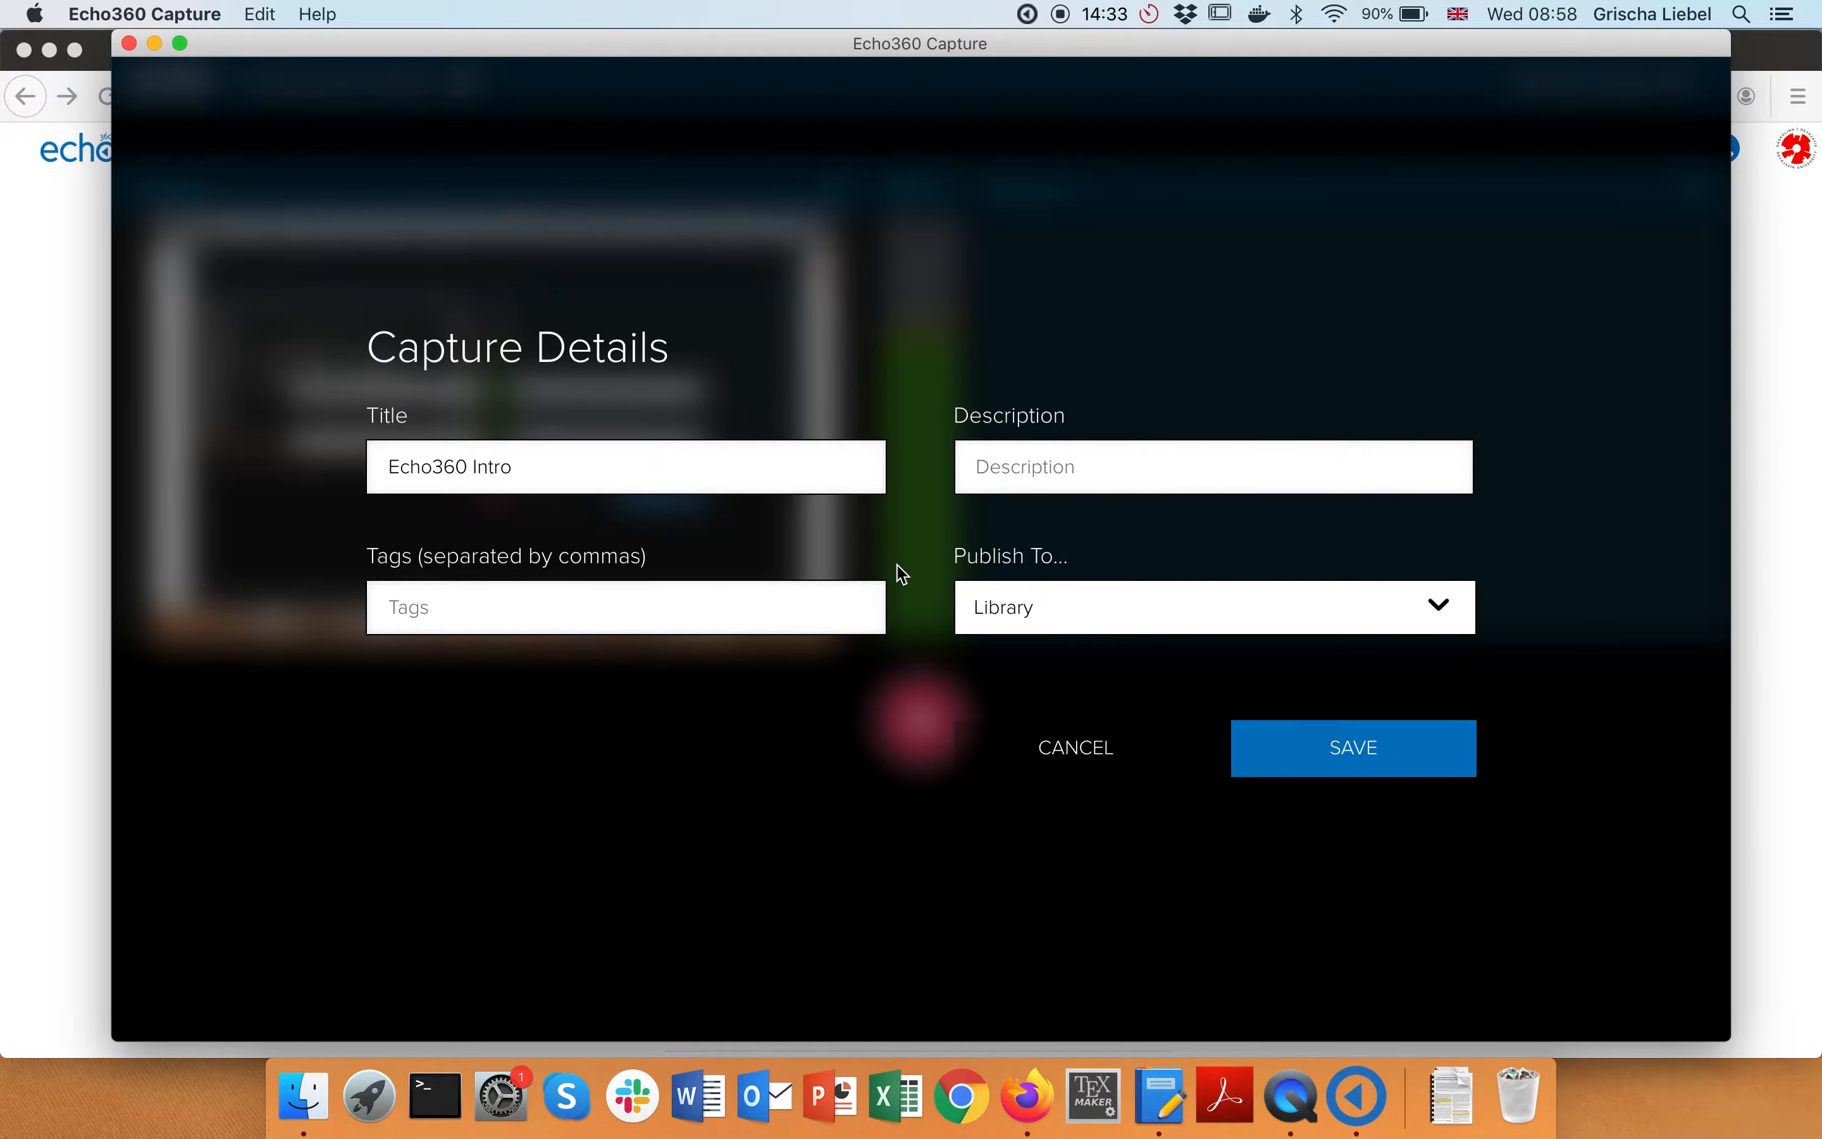
# Publish to the Vefforritun 2020-1 section, save the details, and return to Firefox
pyautogui.click(1084, 609)
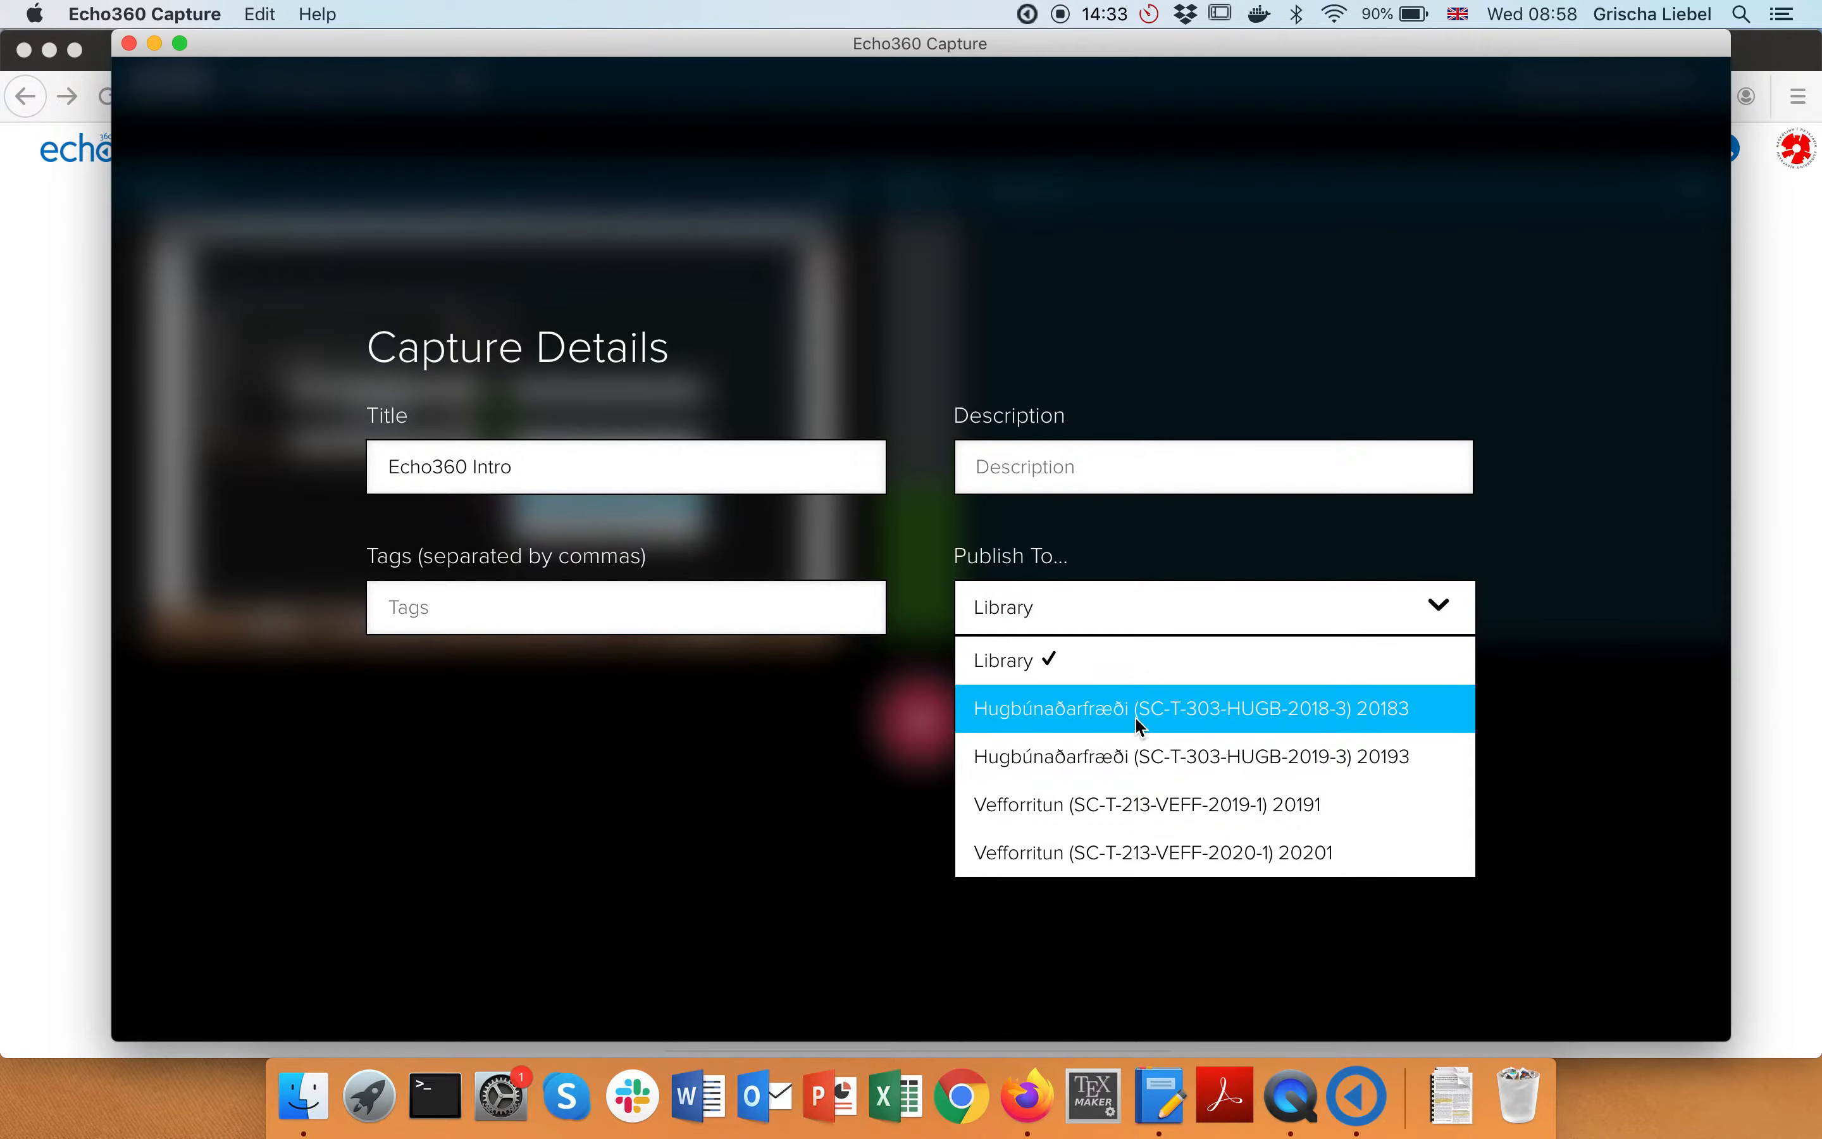
pyautogui.click(1104, 850)
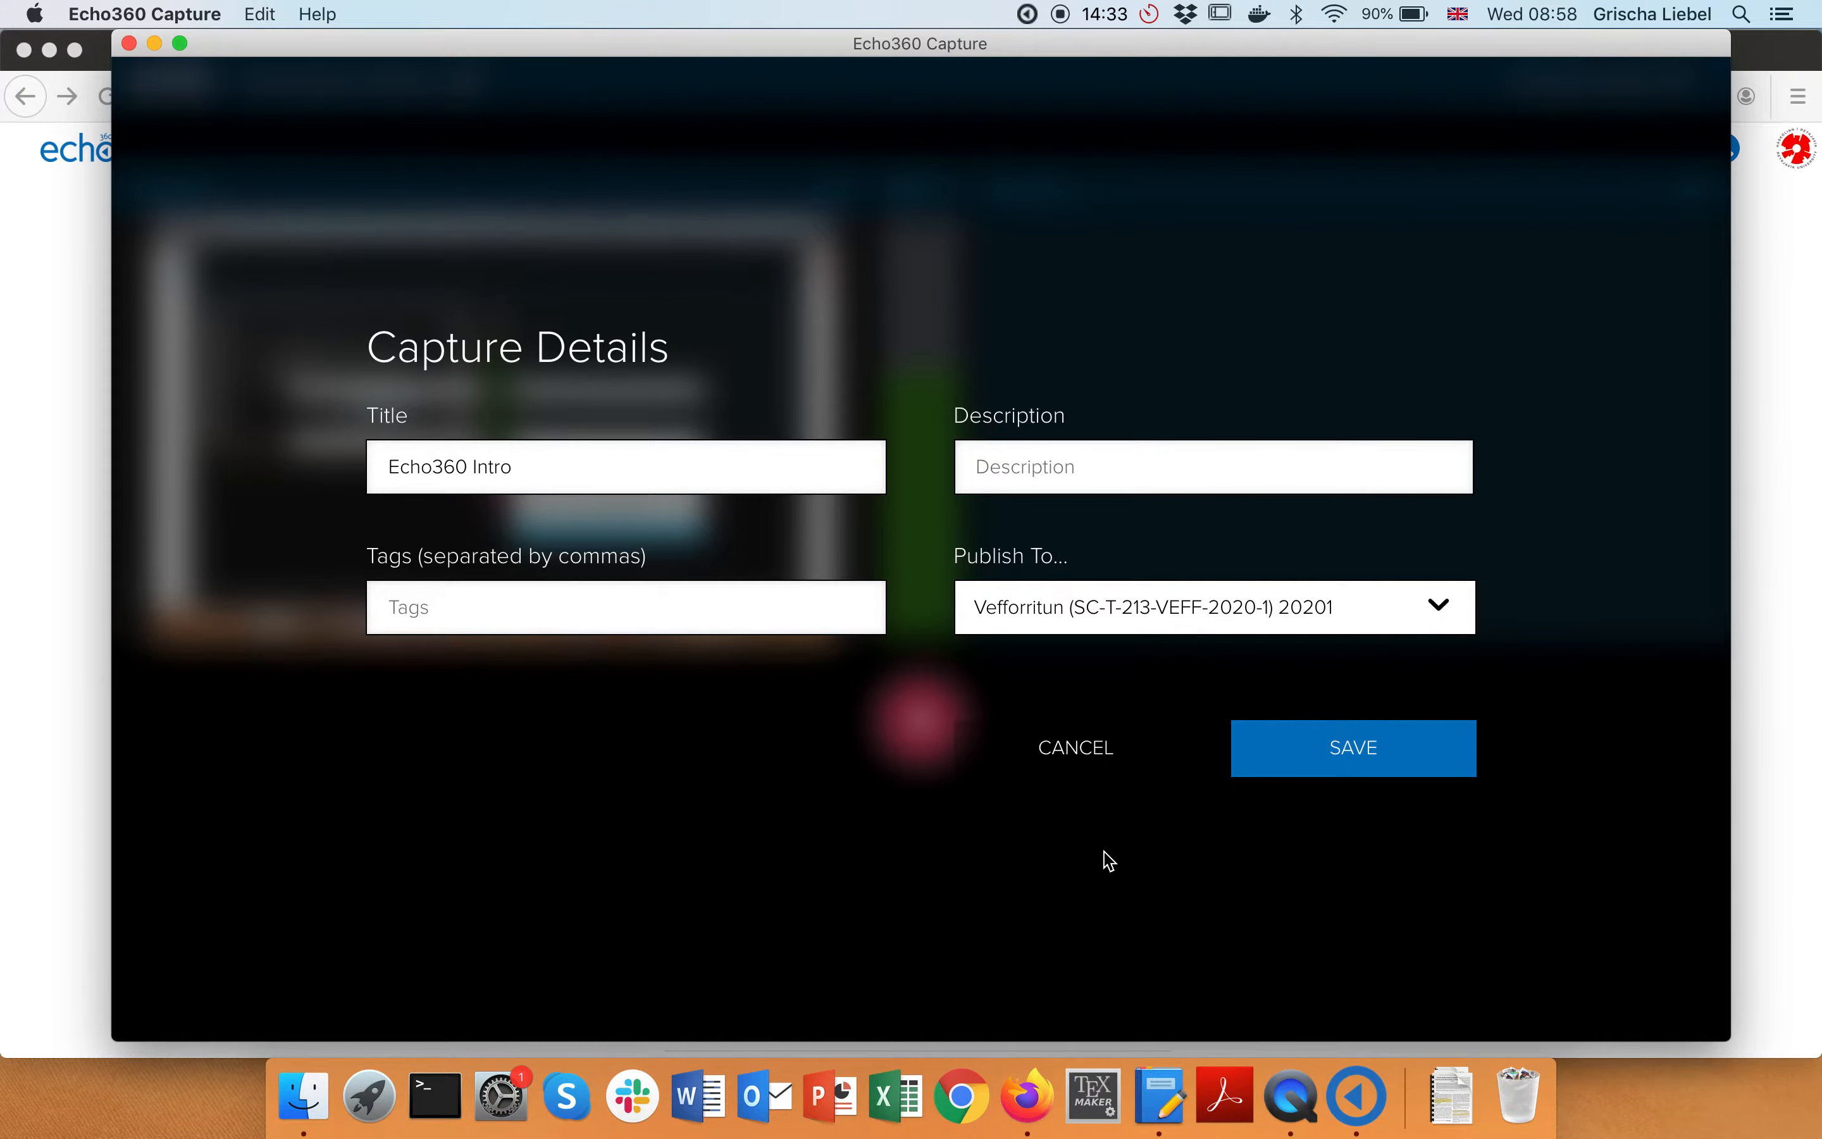
pyautogui.click(1296, 756)
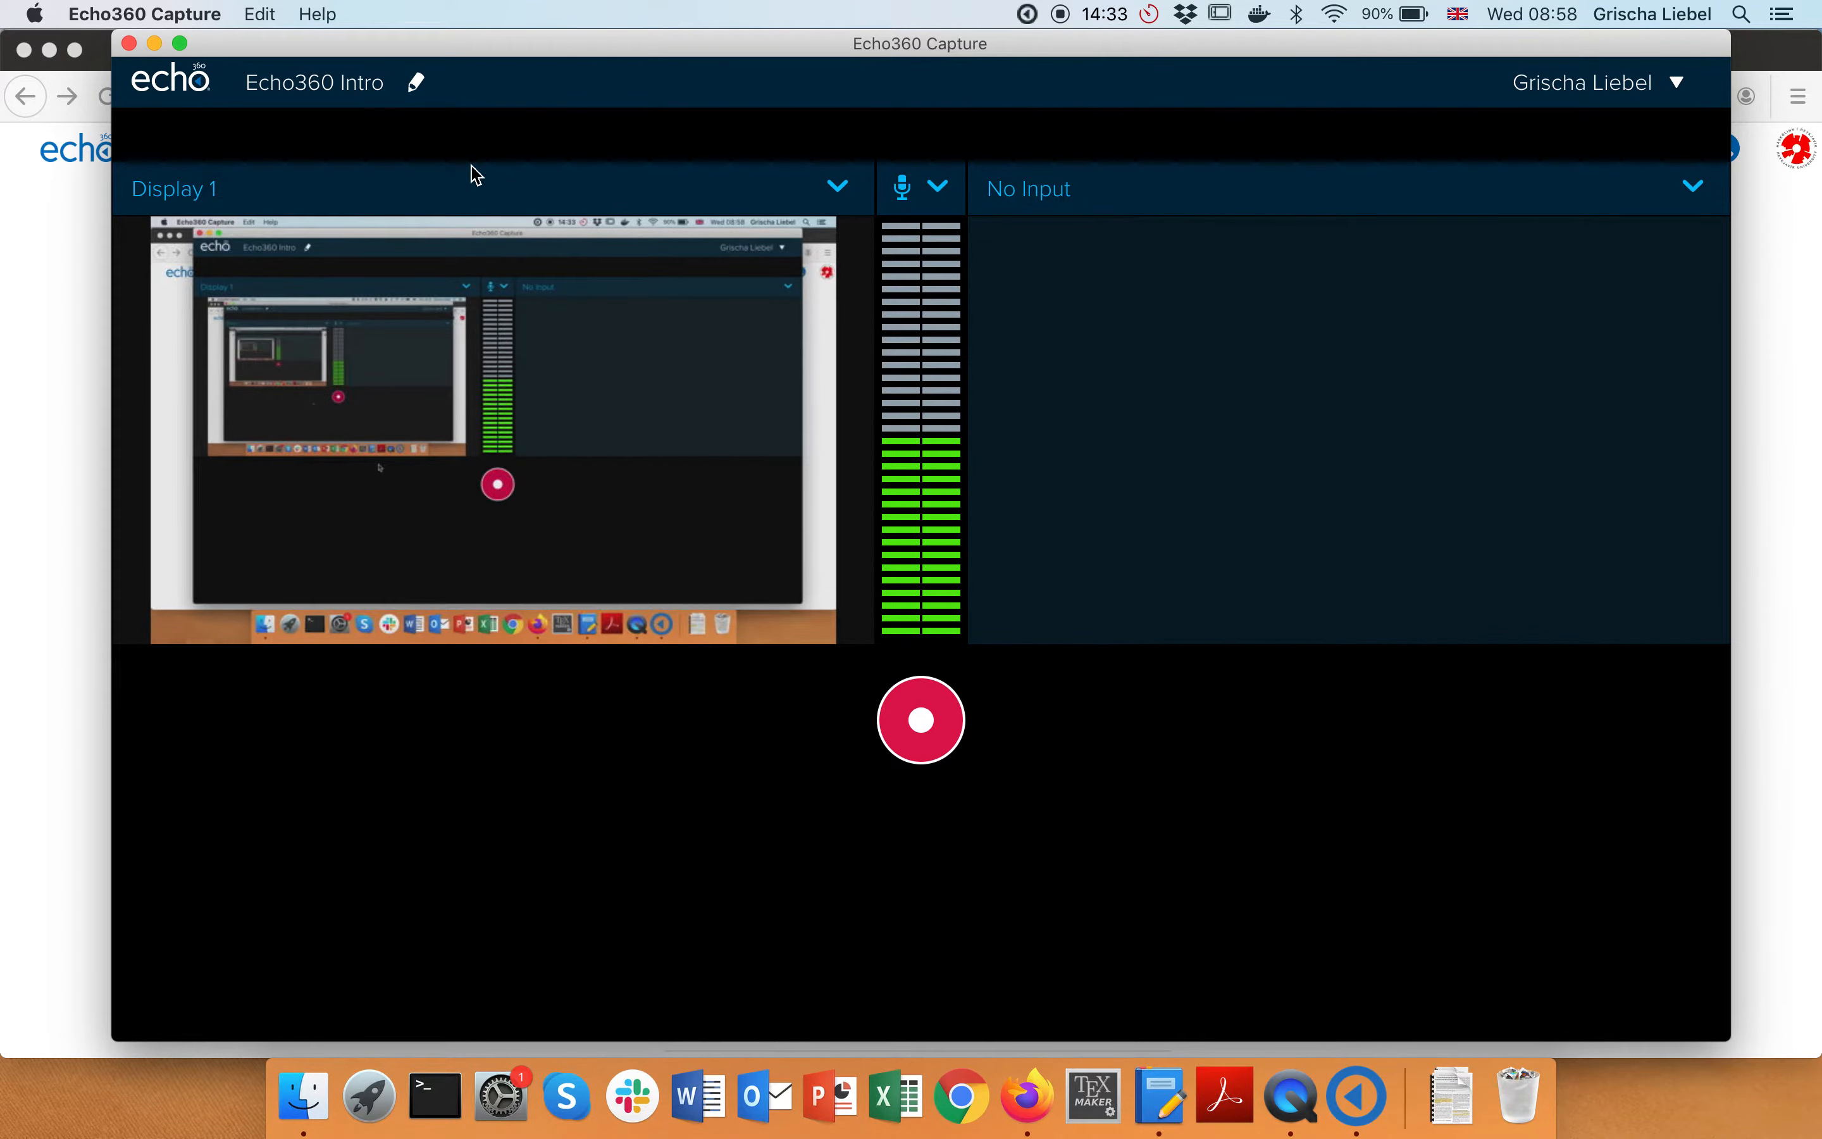
pyautogui.click(417, 86)
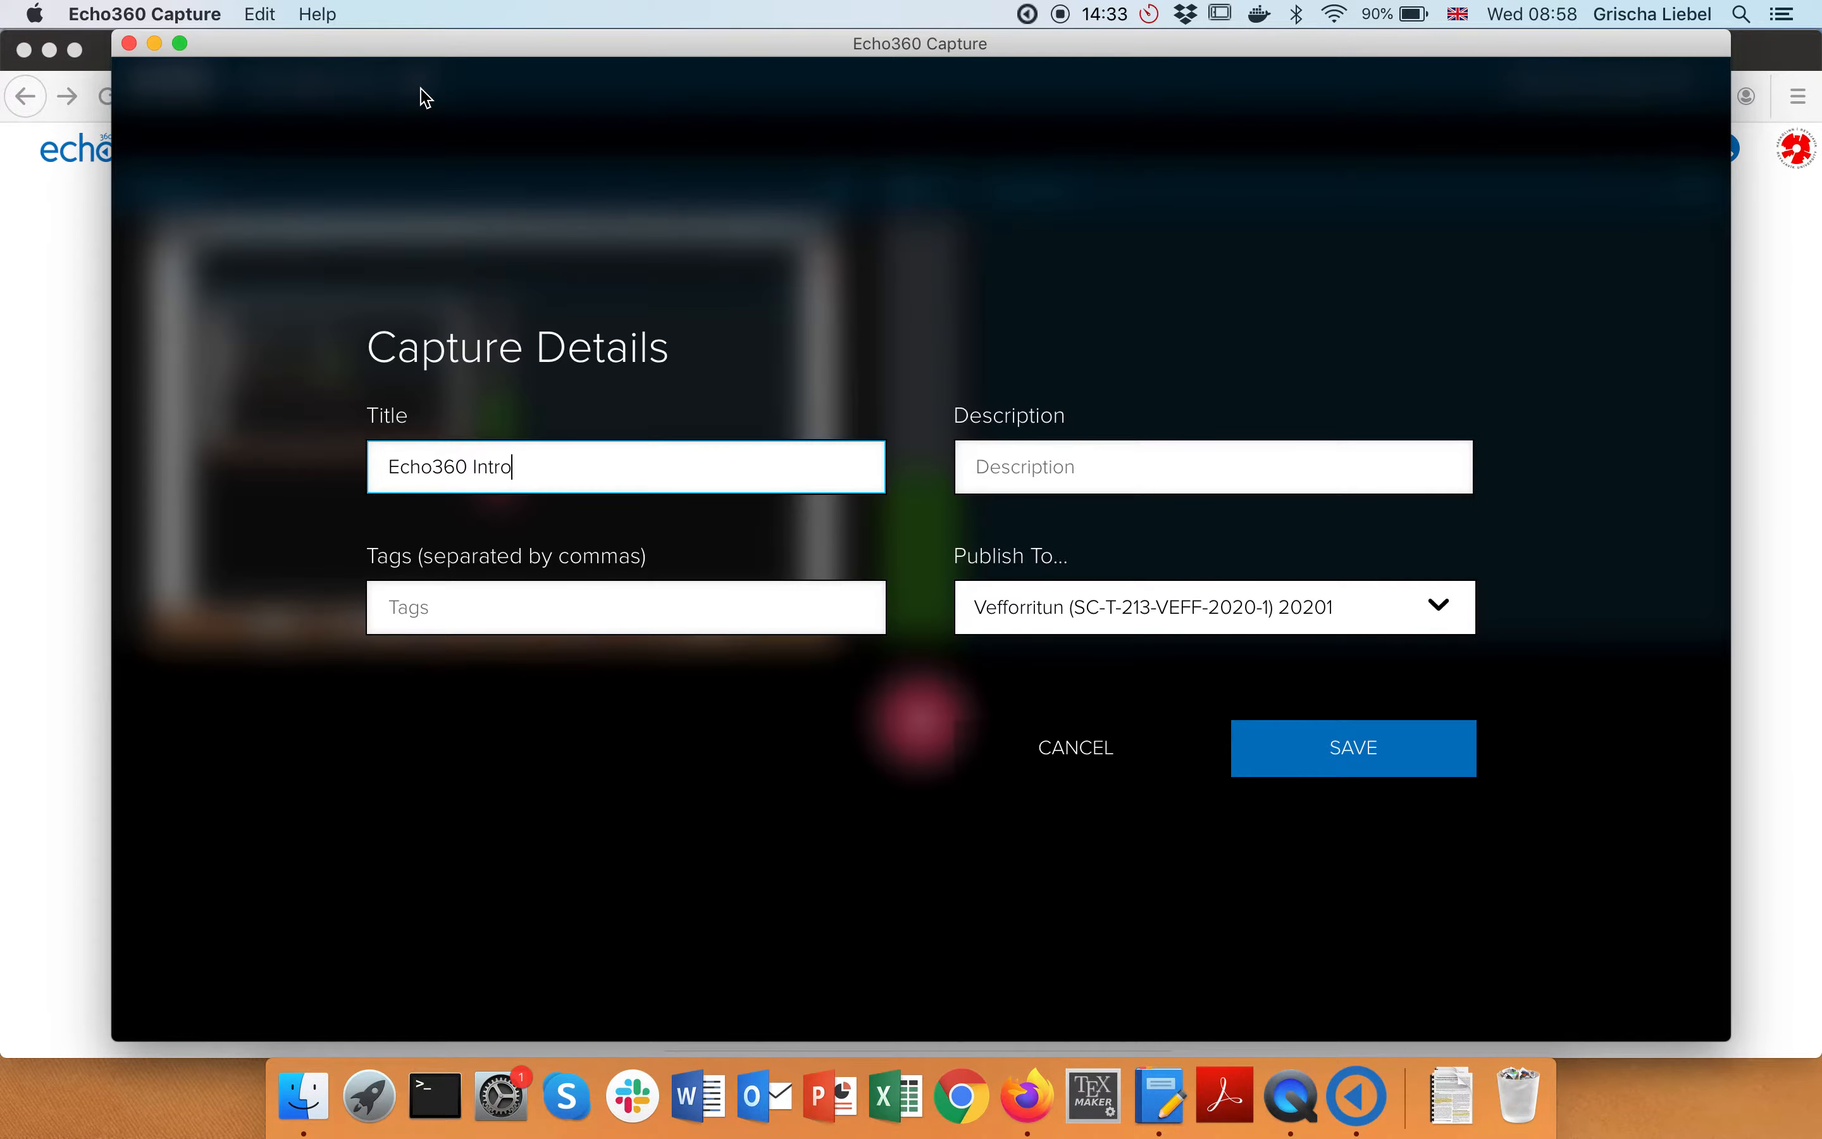
pyautogui.click(38, 313)
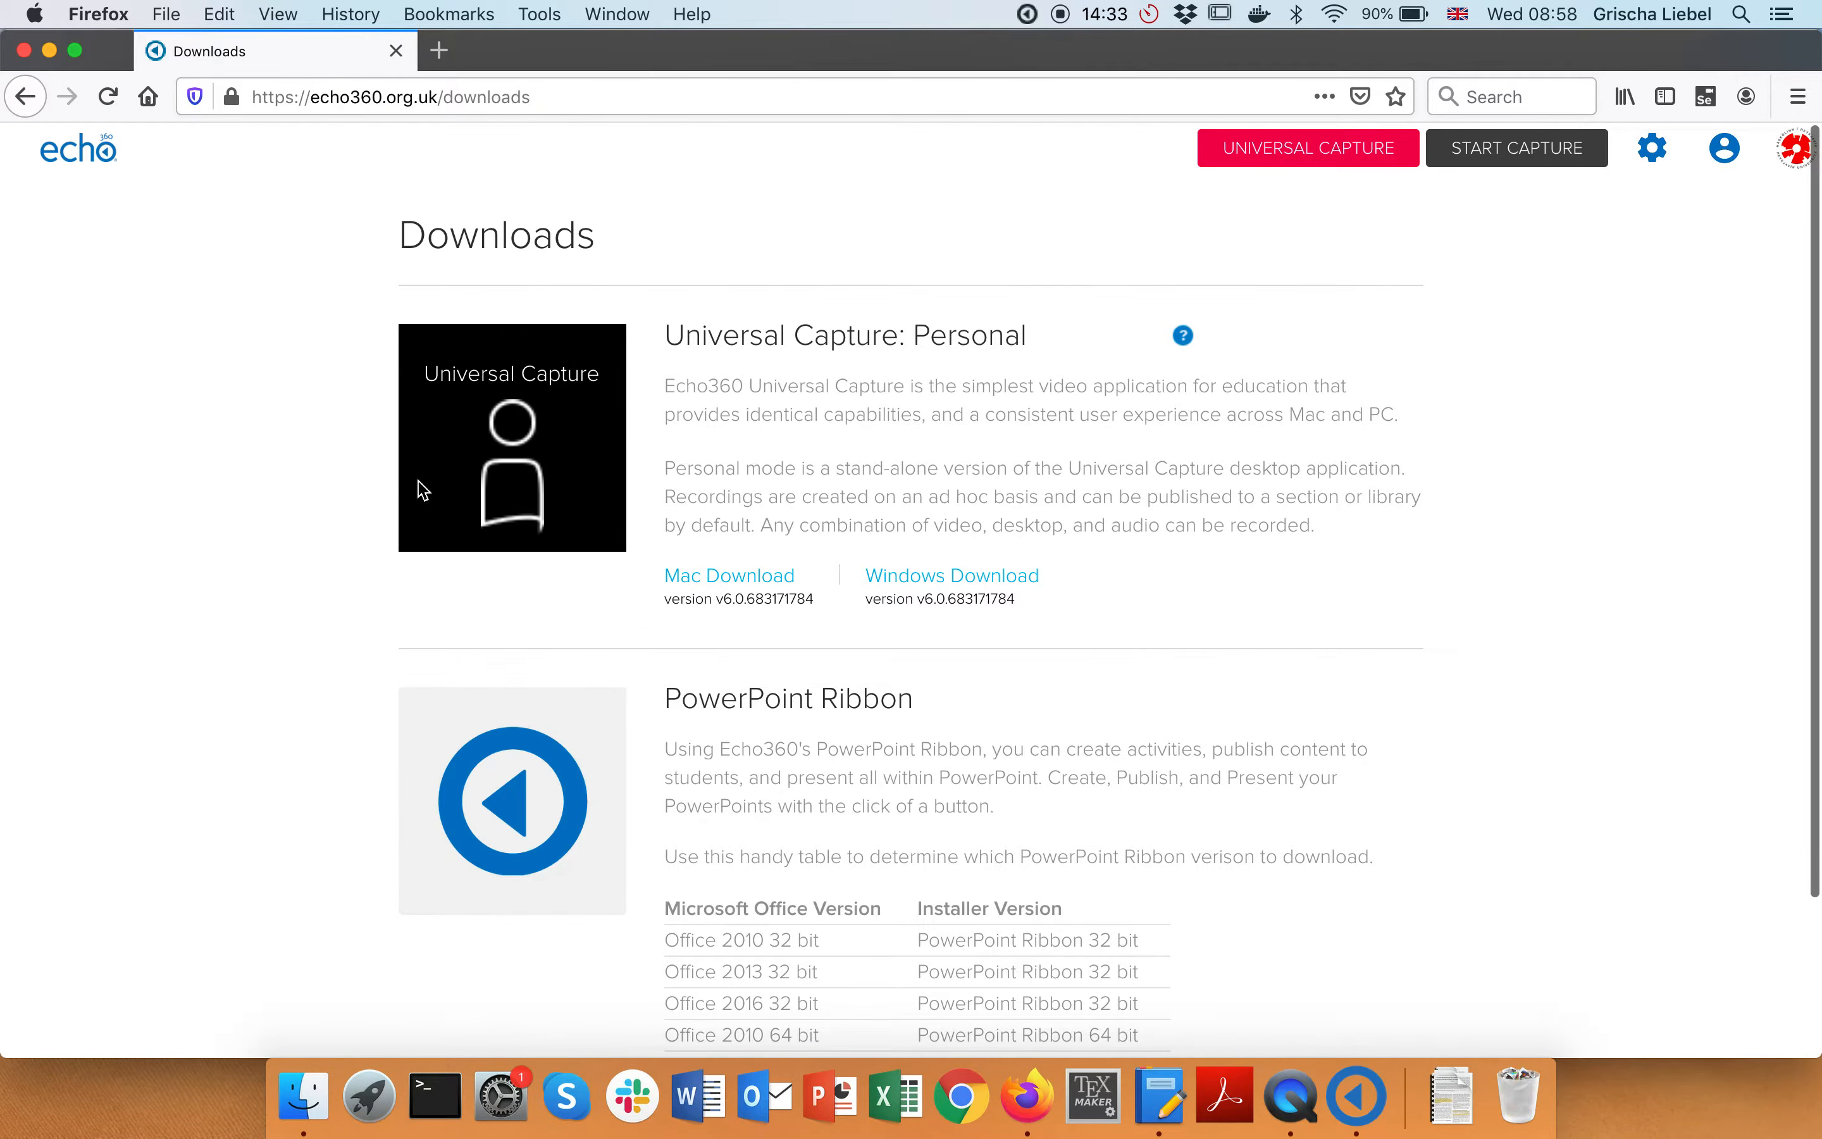
# Open canvas.ru in a new private tab and view Vefforritun's Echo360 class list
pyautogui.click(103, 159)
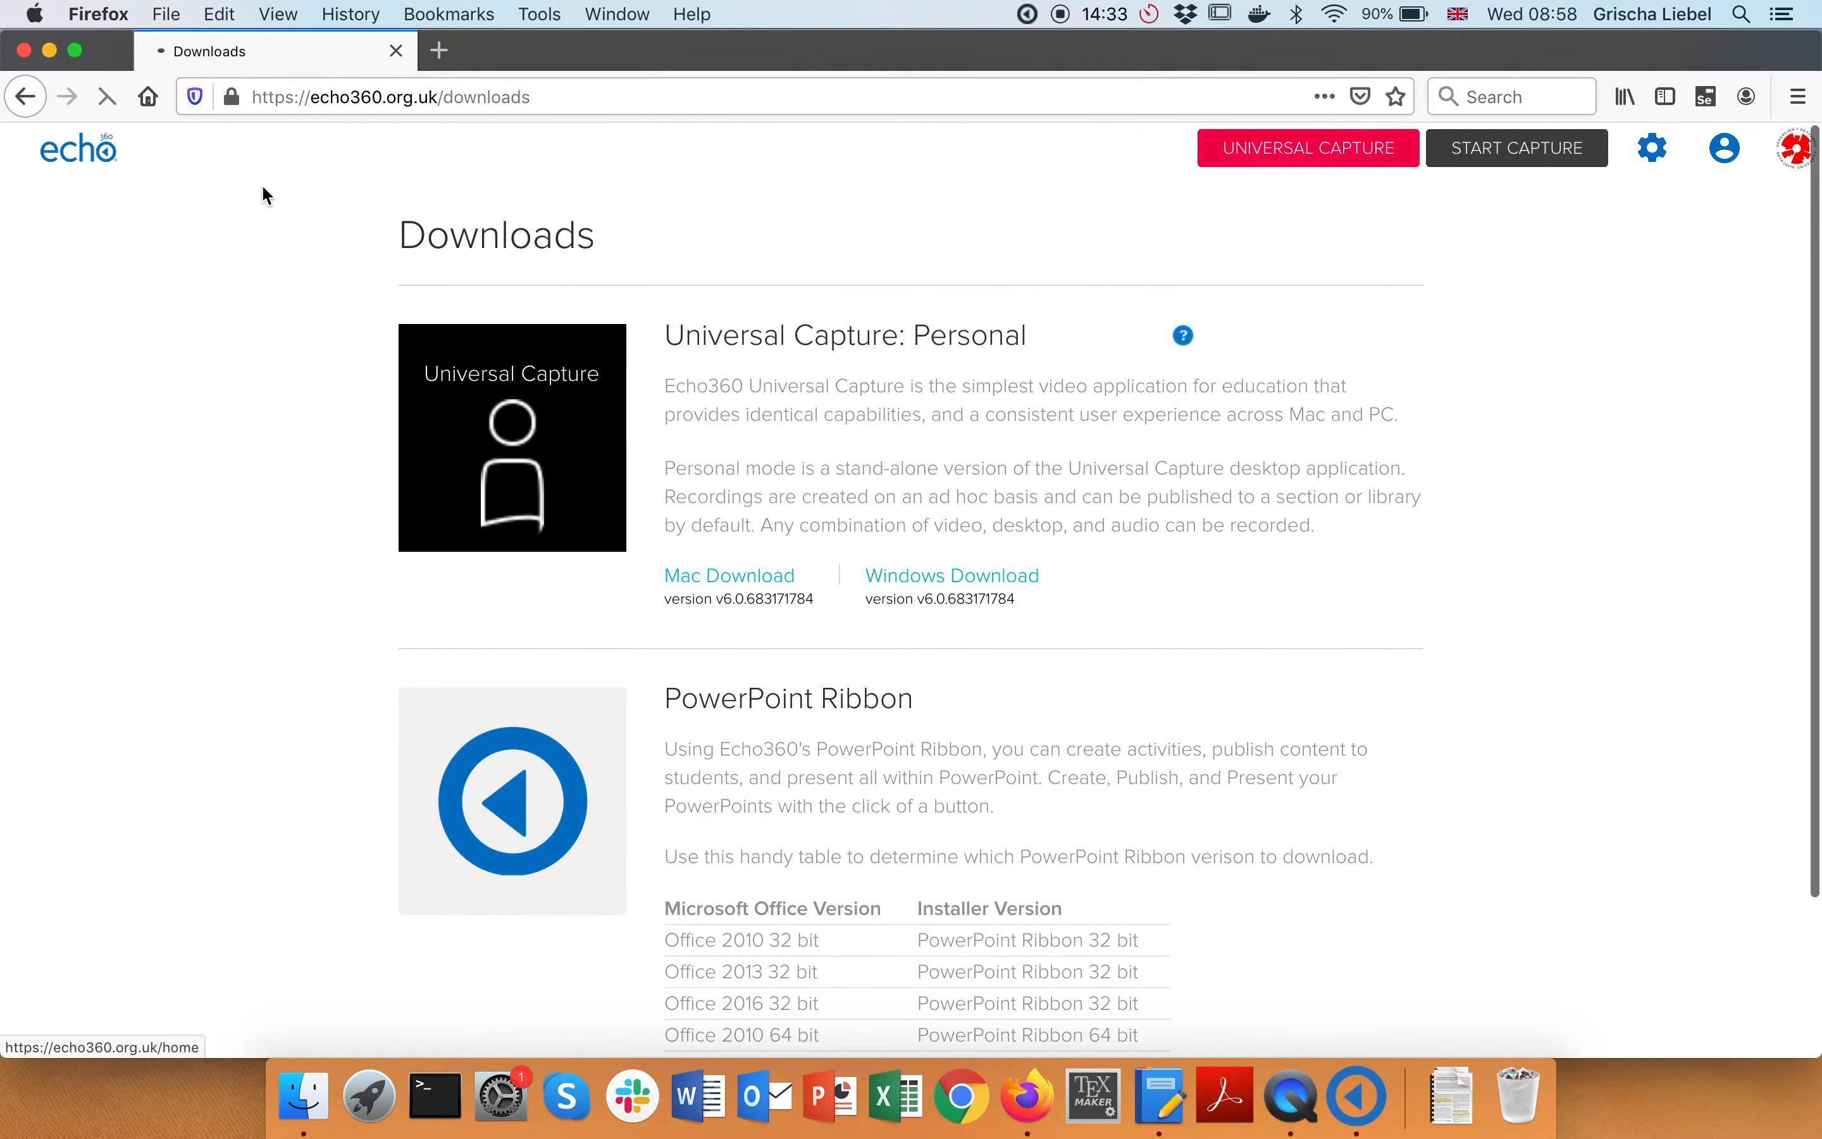
pyautogui.press('super+t')
pyautogui.write('canvas.ru')
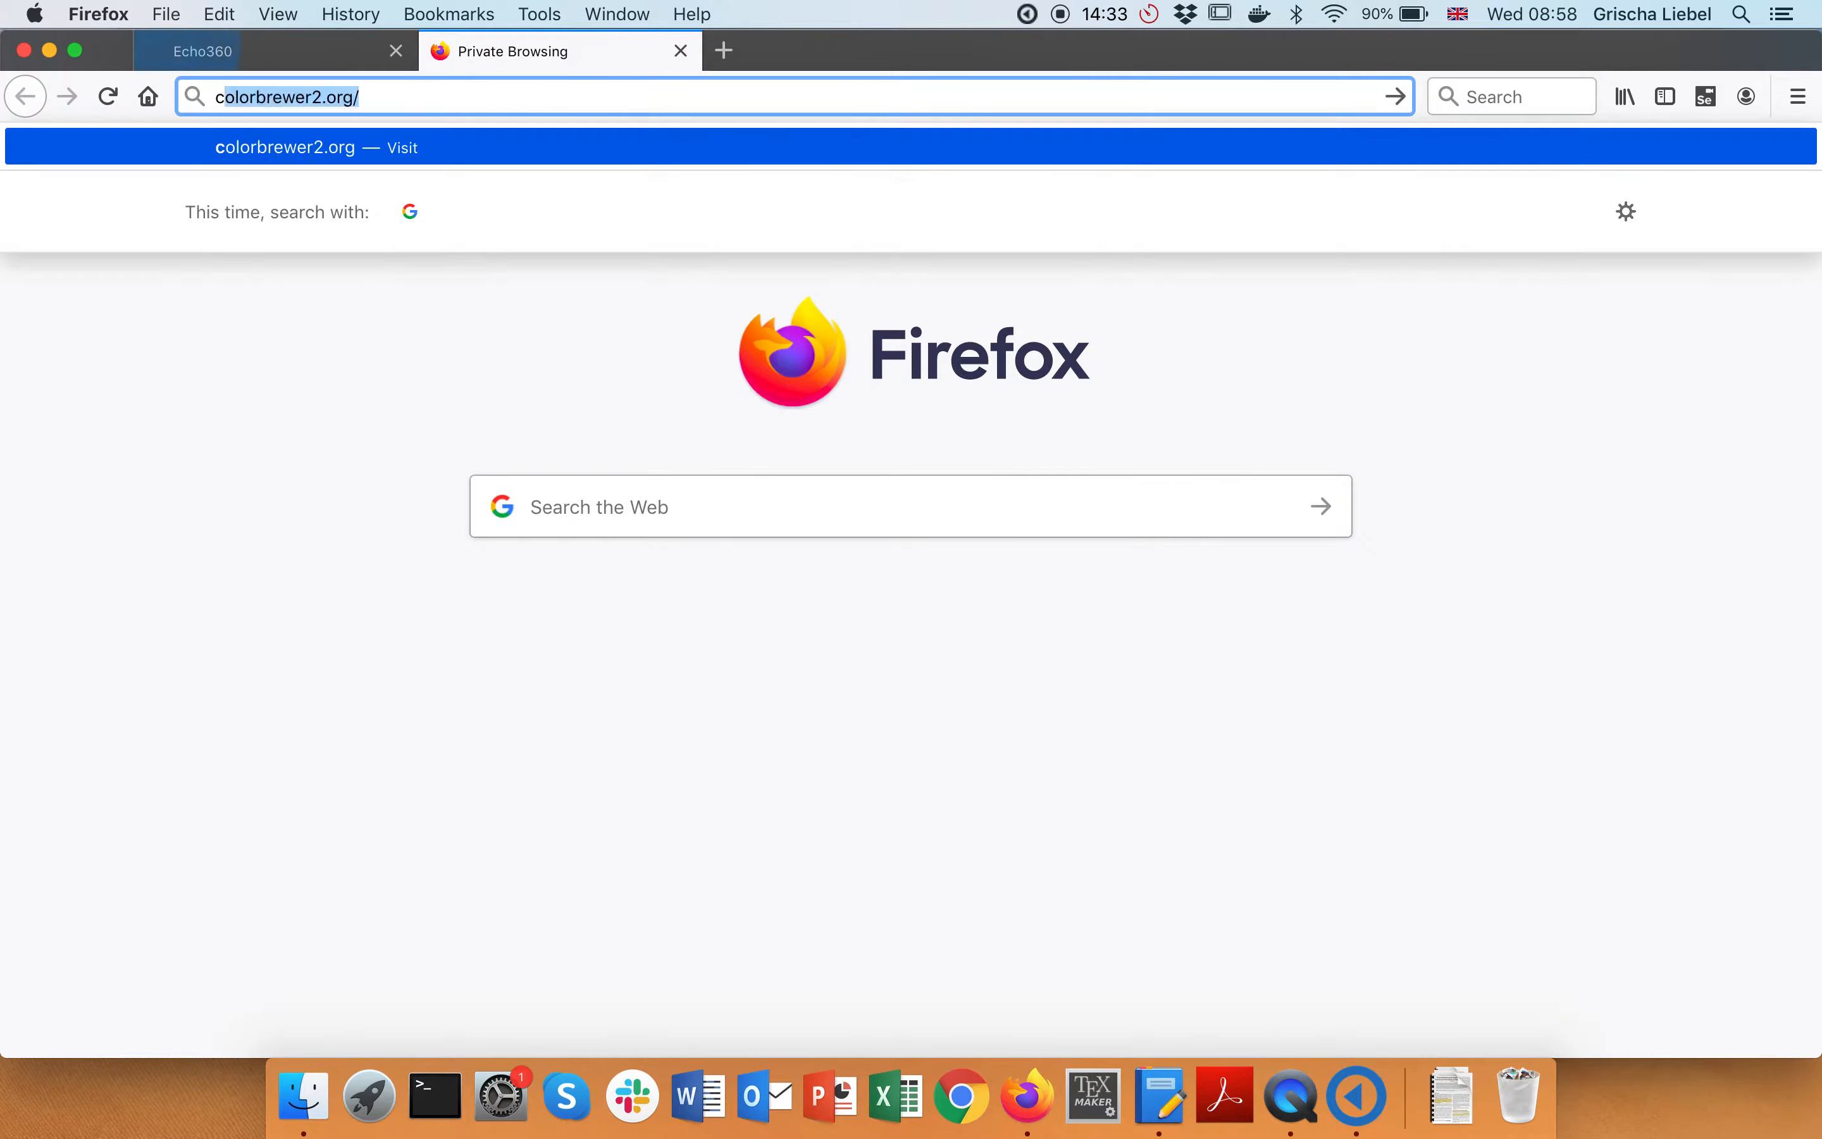
pyautogui.press('Return')
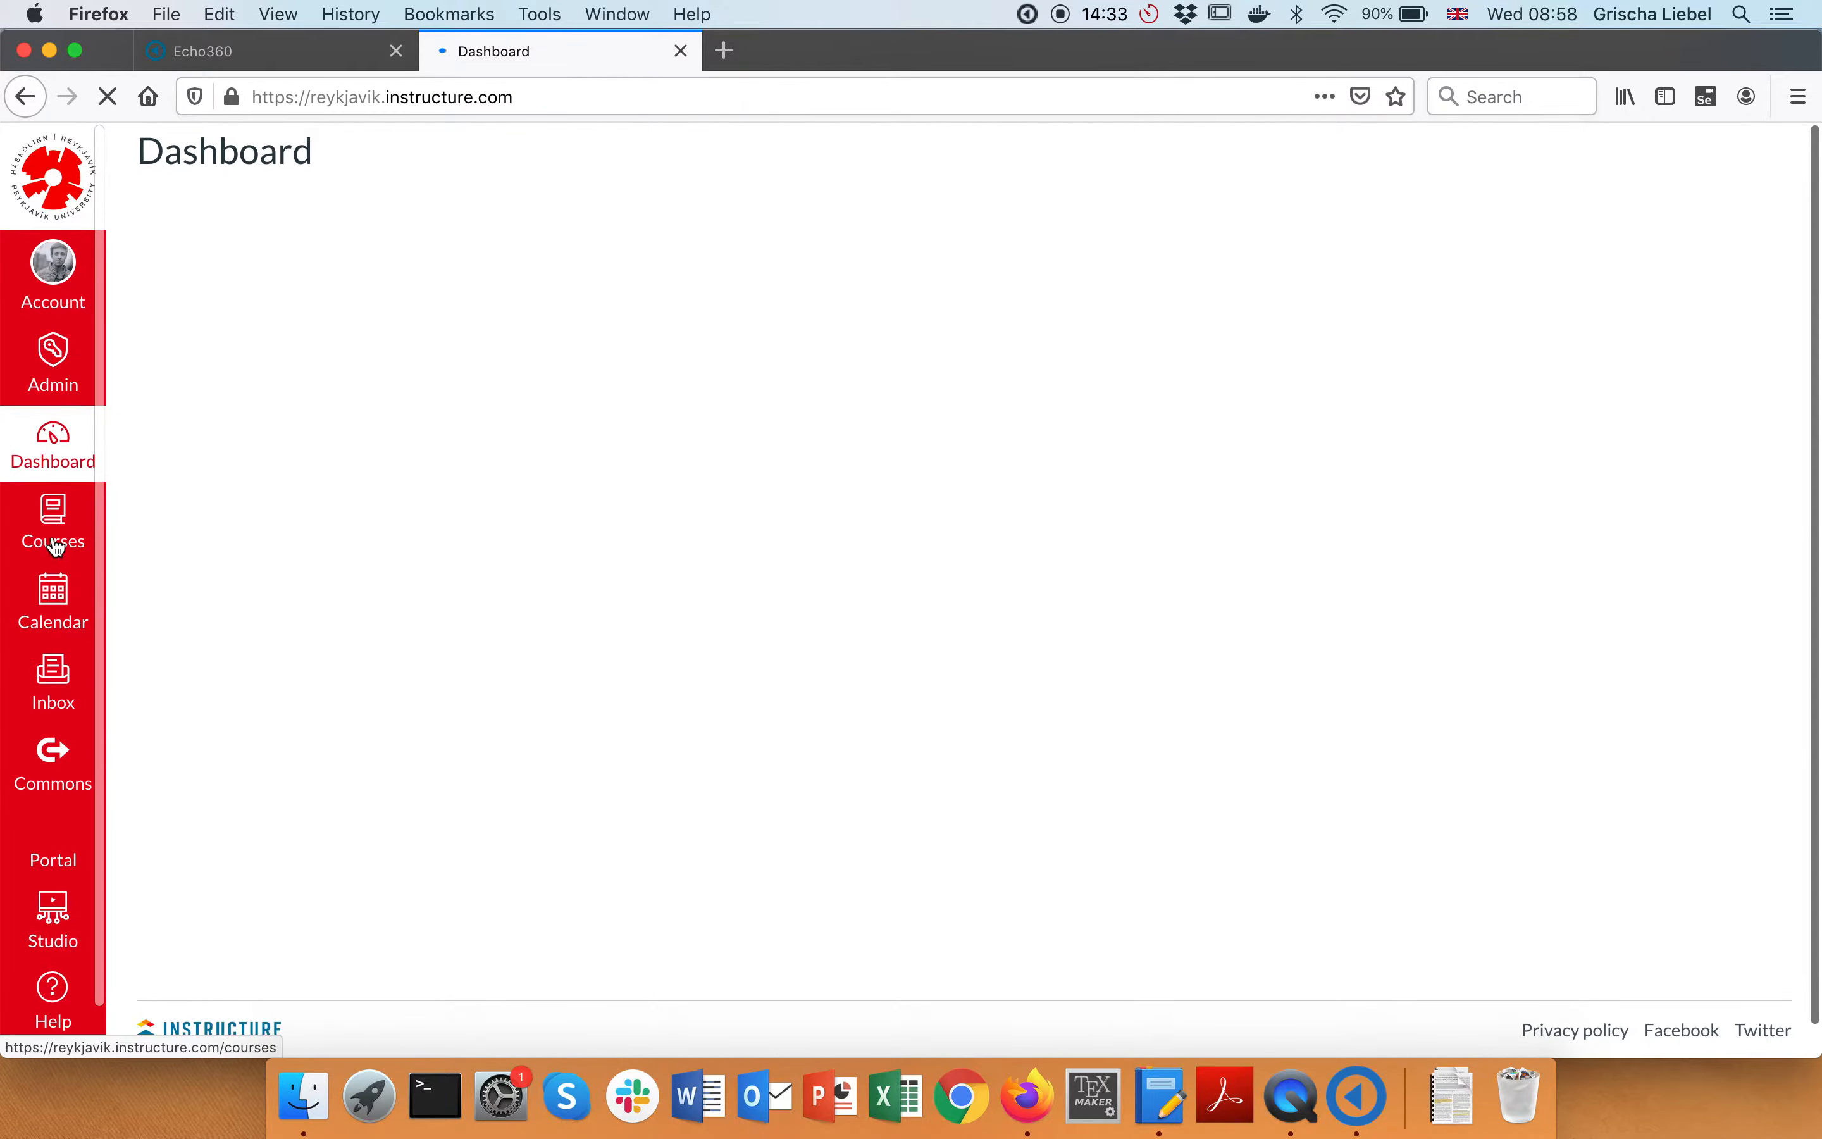
pyautogui.click(56, 536)
pyautogui.click(190, 457)
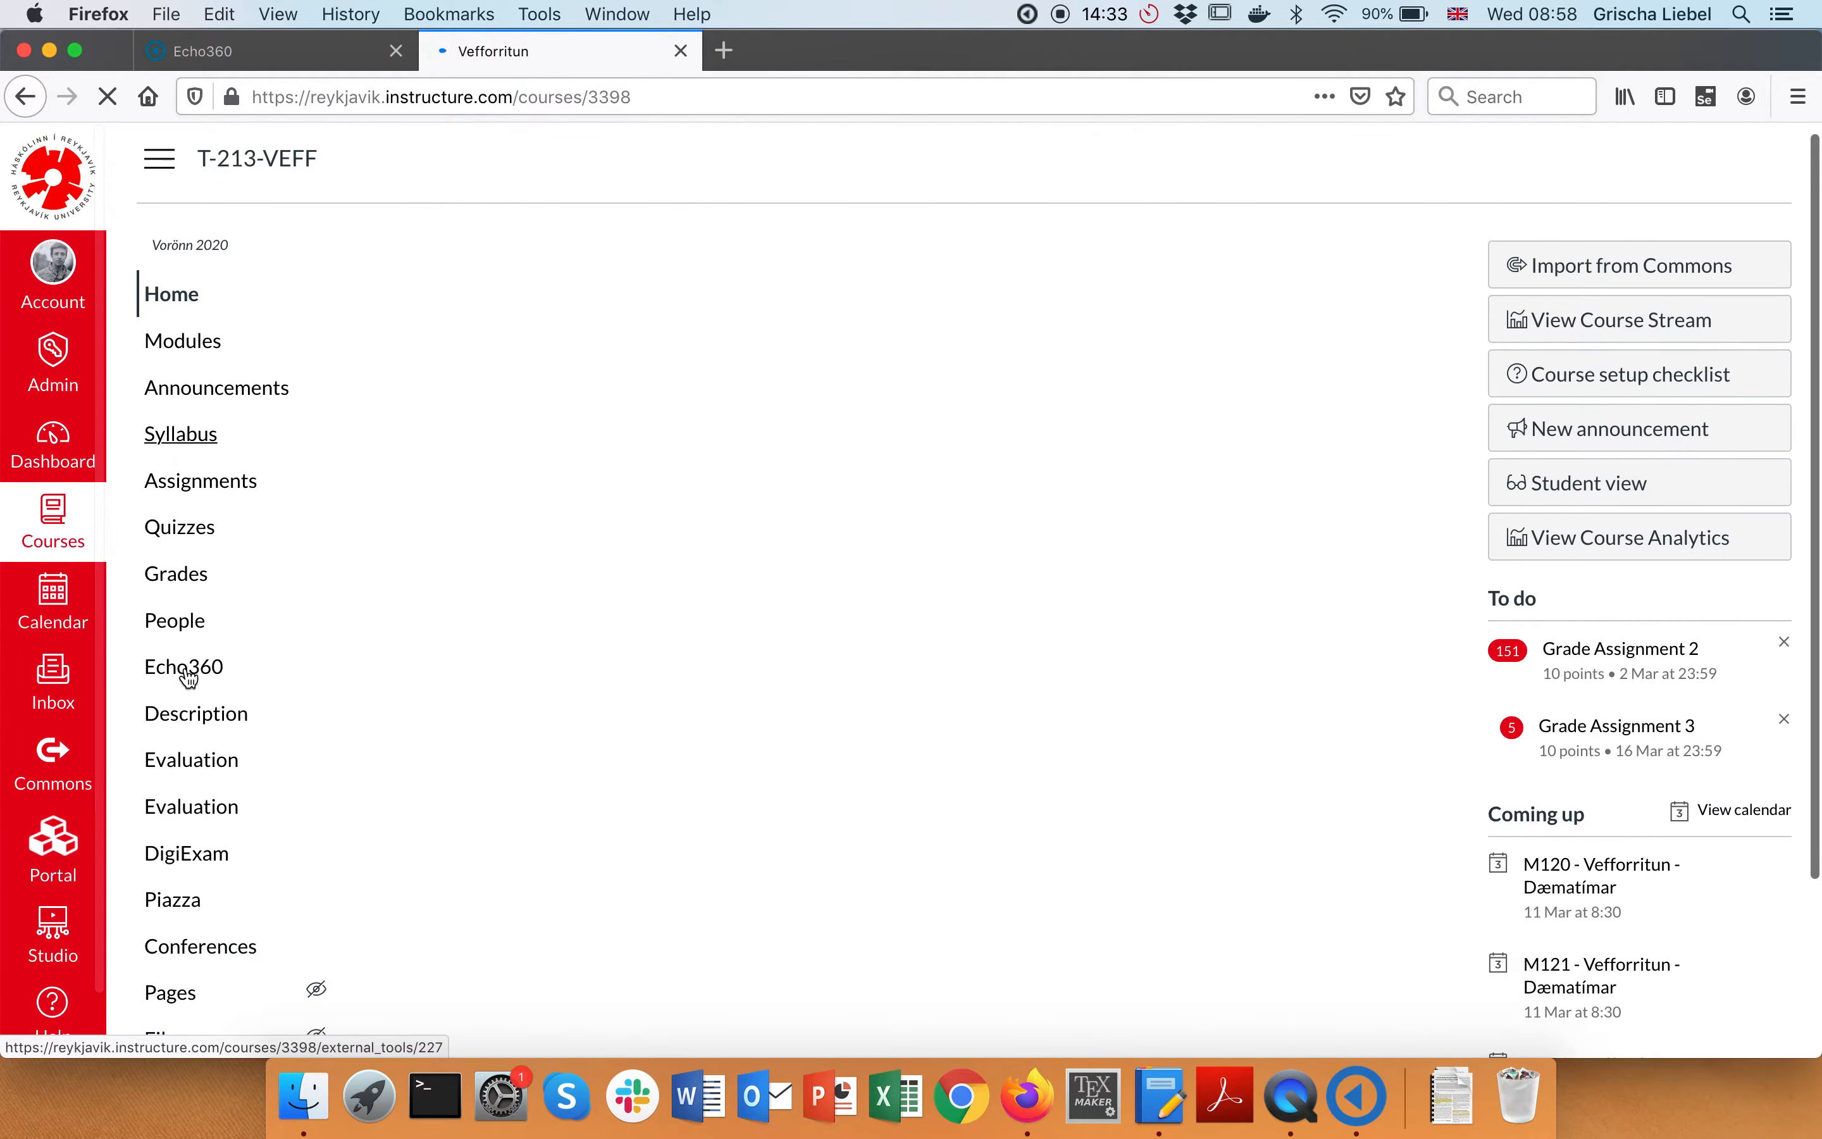
pyautogui.click(182, 671)
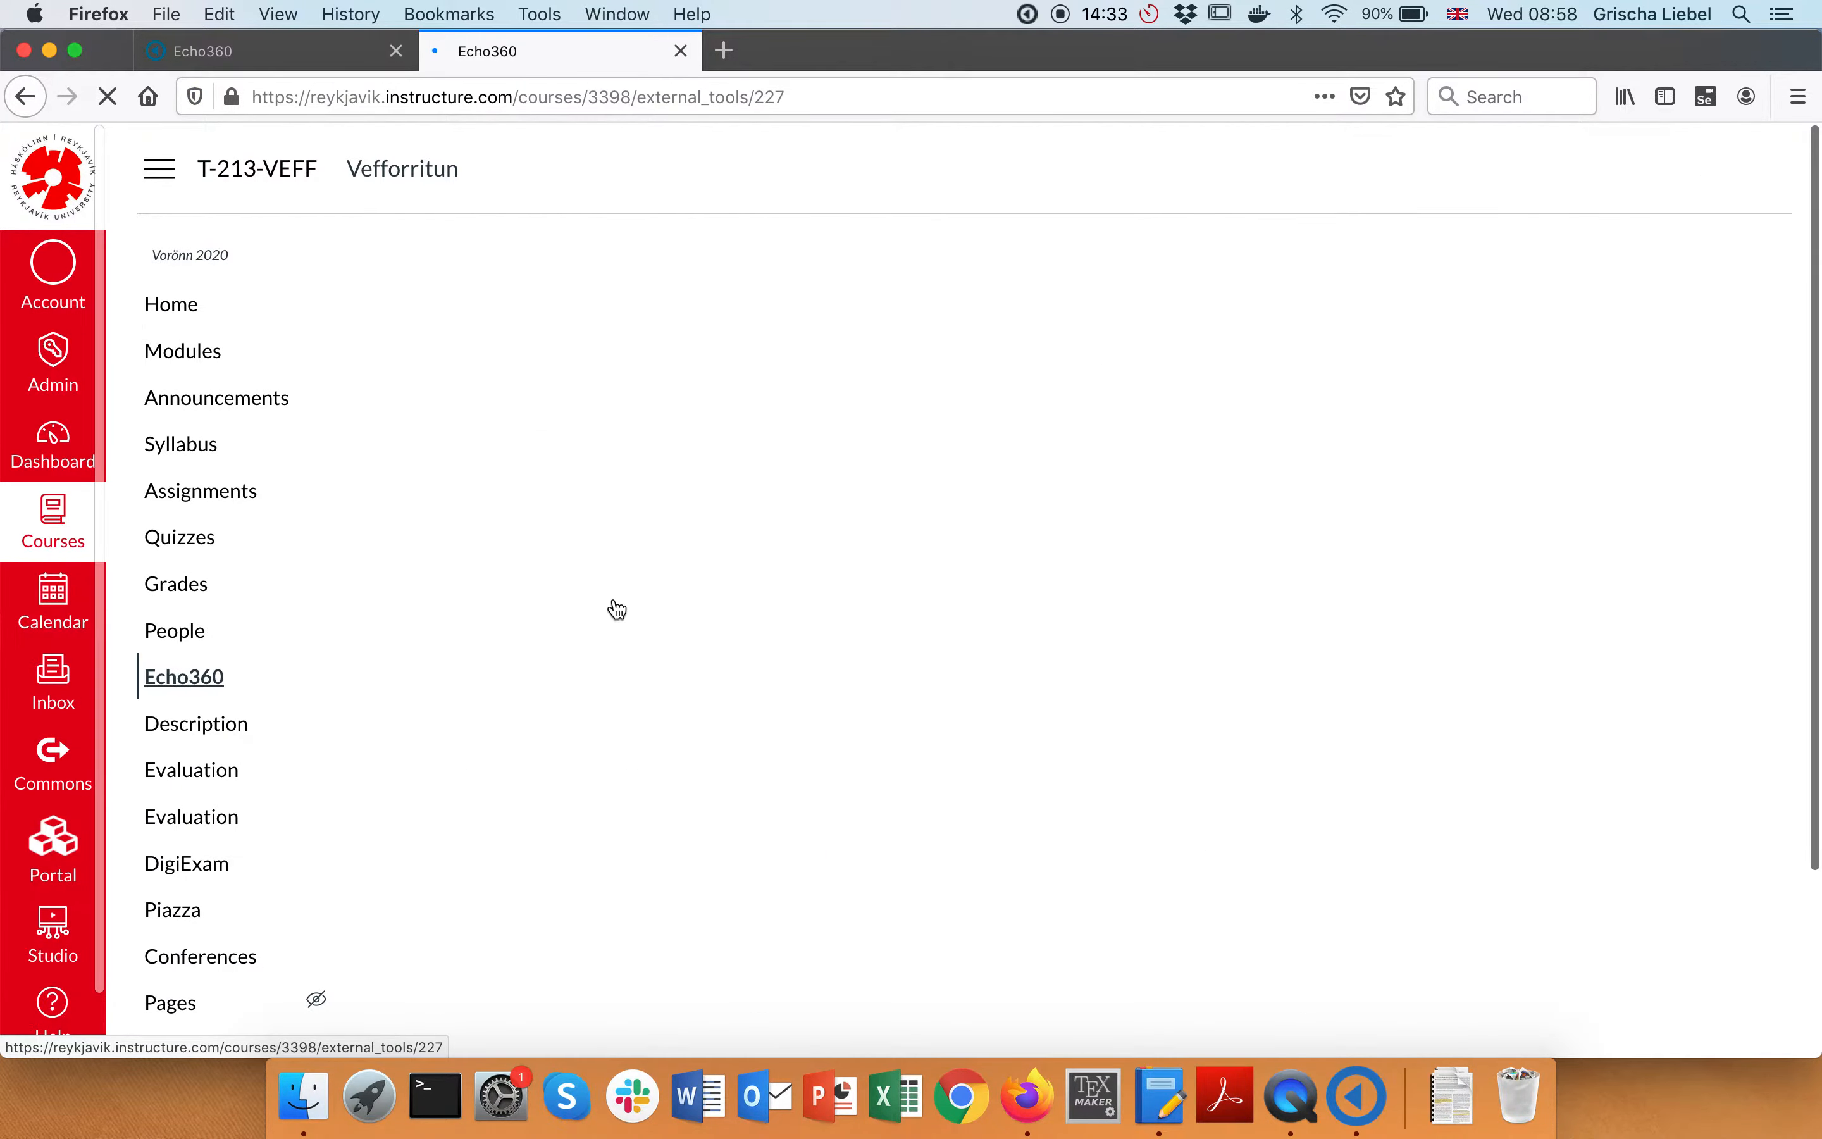
pyautogui.scroll(-1, 672, 591)
pyautogui.scroll(-1, 776, 705)
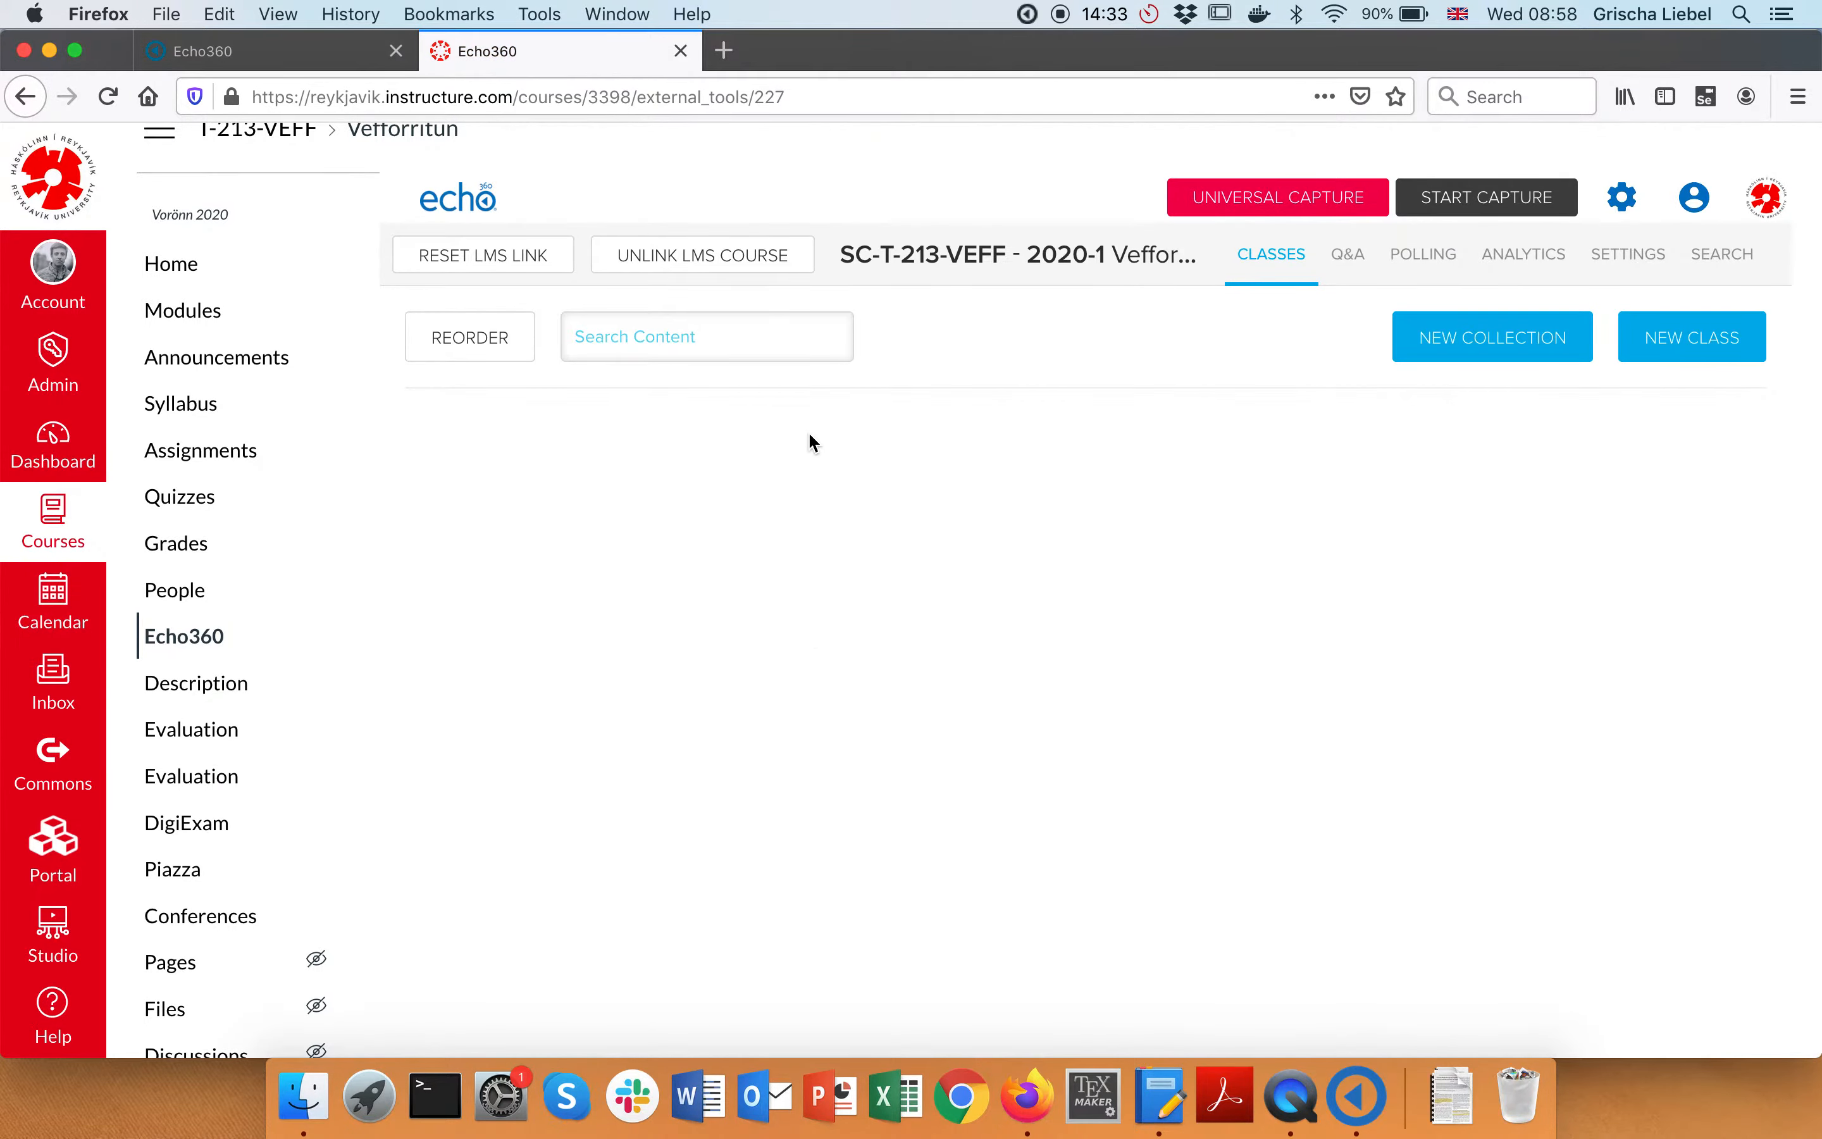
pyautogui.scroll(-3, 811, 443)
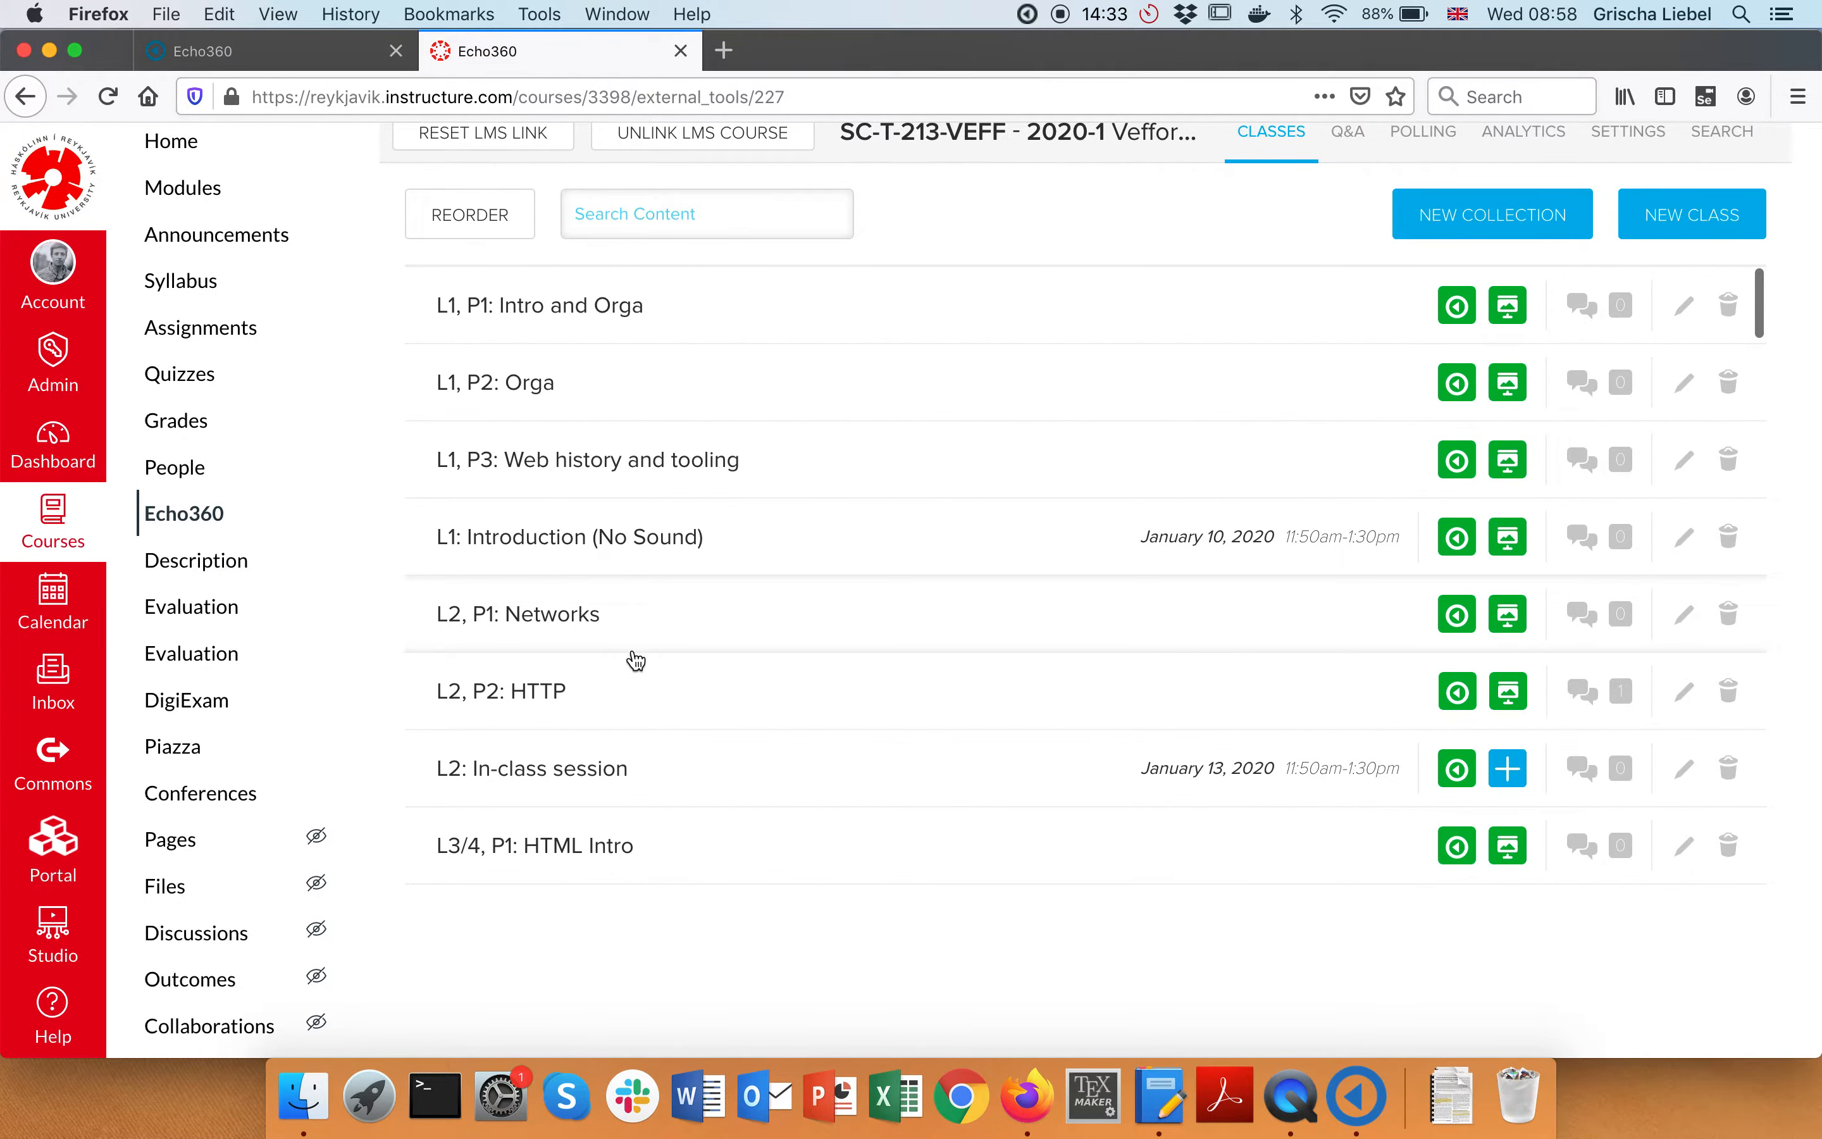
# Return to Echo360 Capture's details and reopen the Publish To destination list
pyautogui.press('super+Tab')
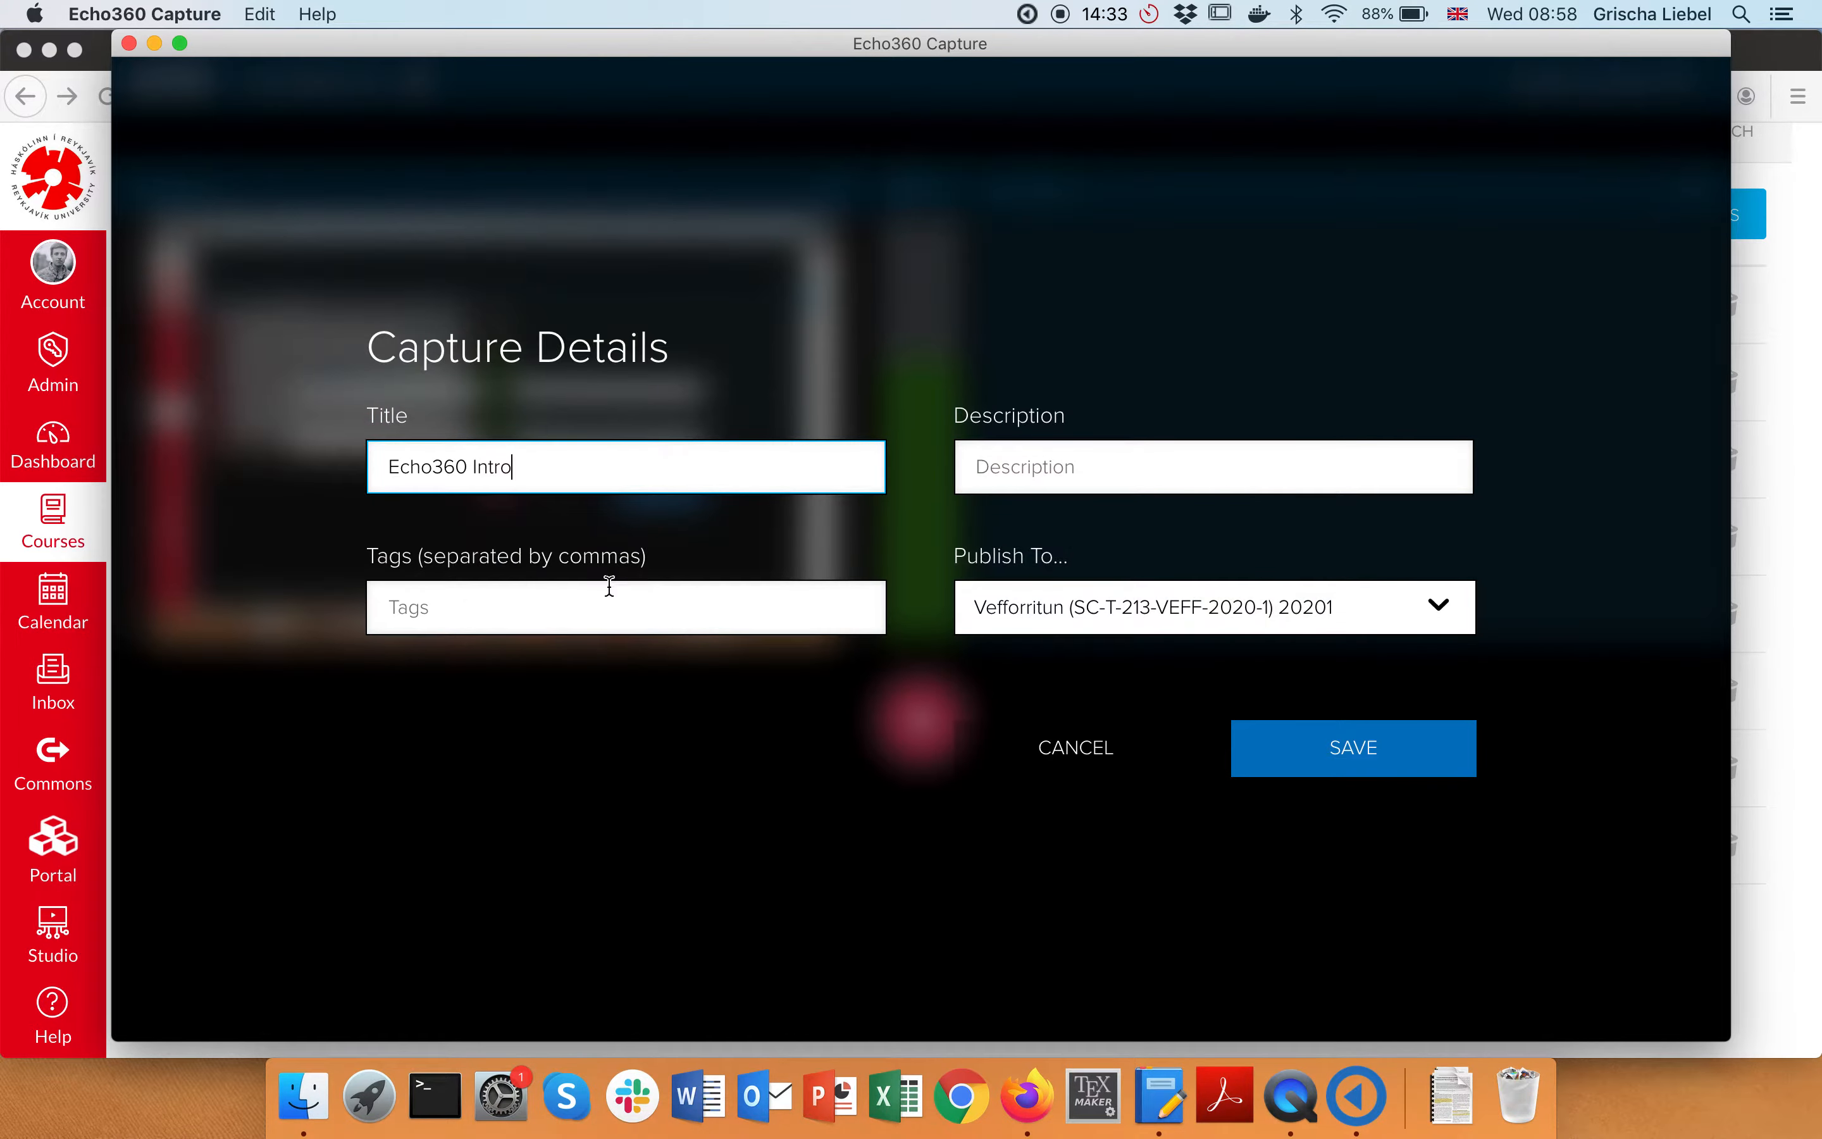
pyautogui.click(1049, 607)
pyautogui.click(747, 799)
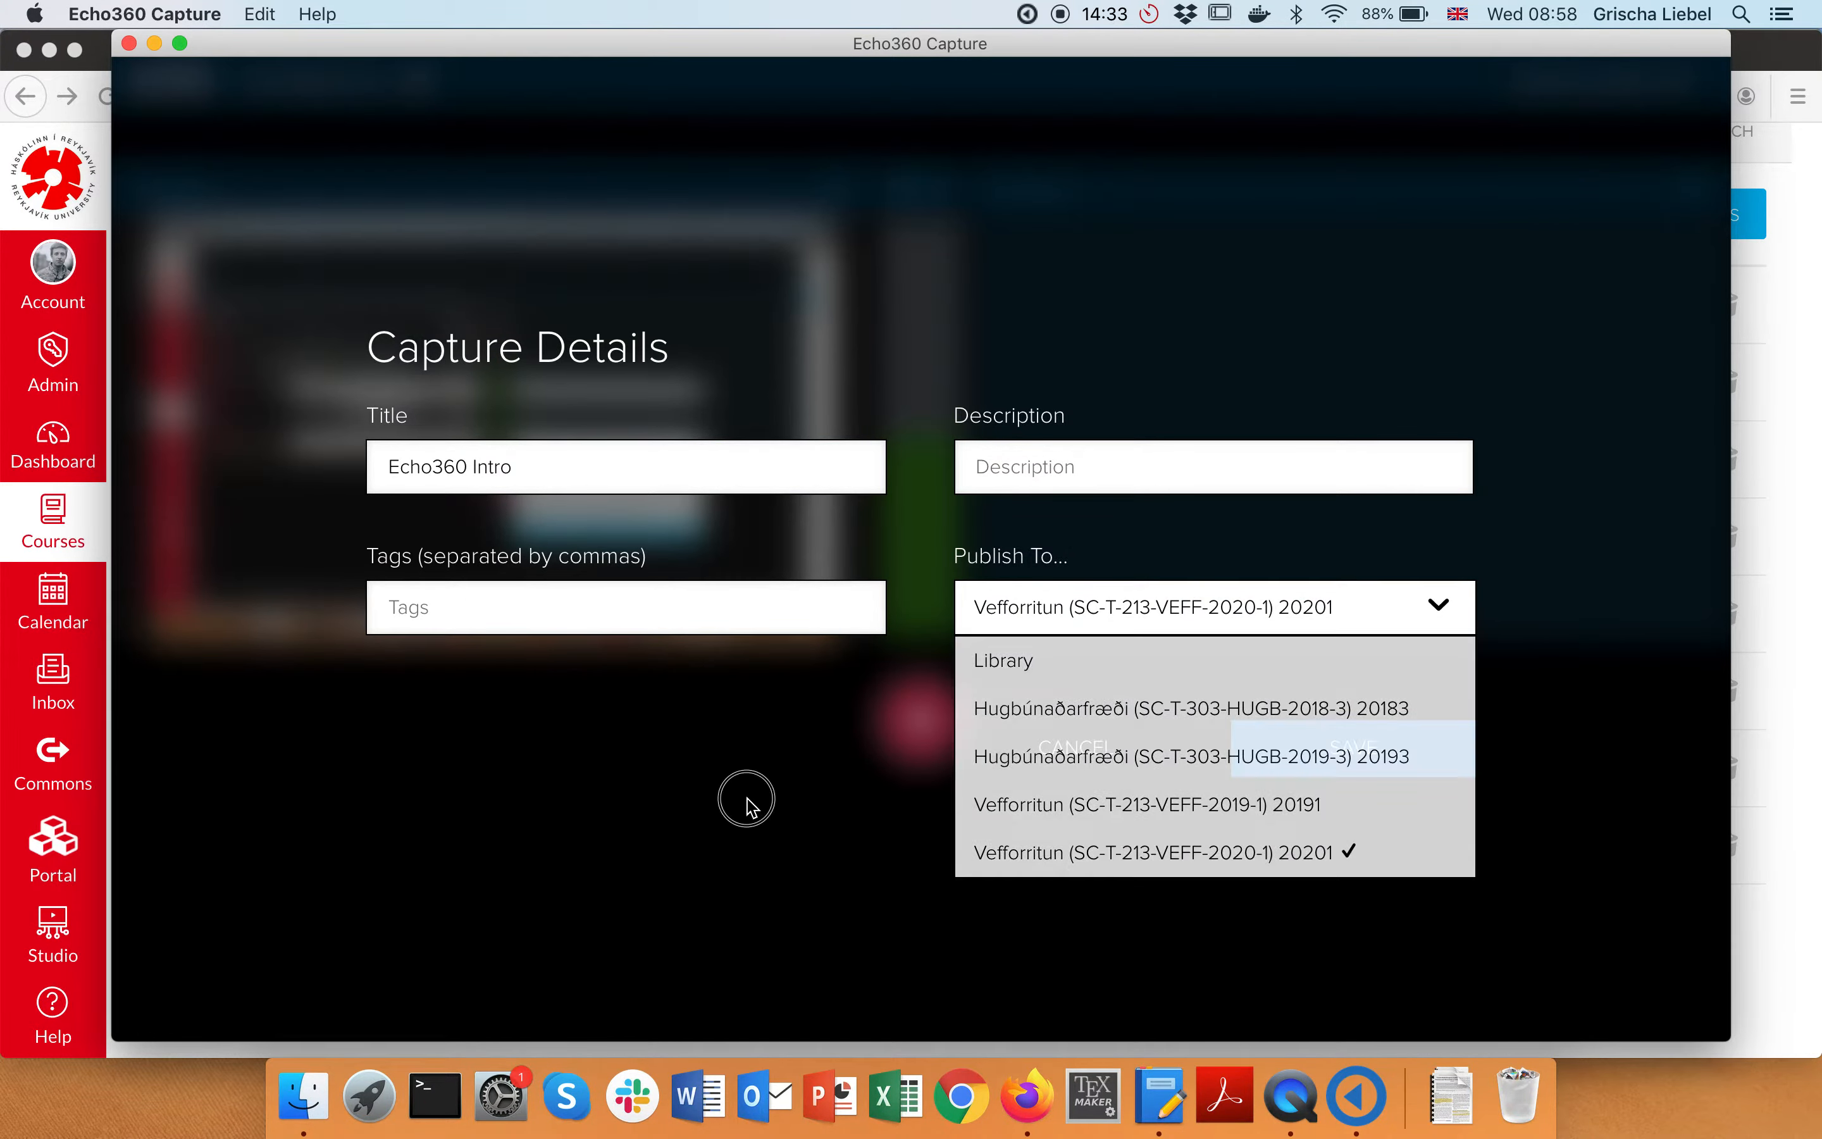
pyautogui.press('super+Tab')
pyautogui.scroll(-3, 634, 620)
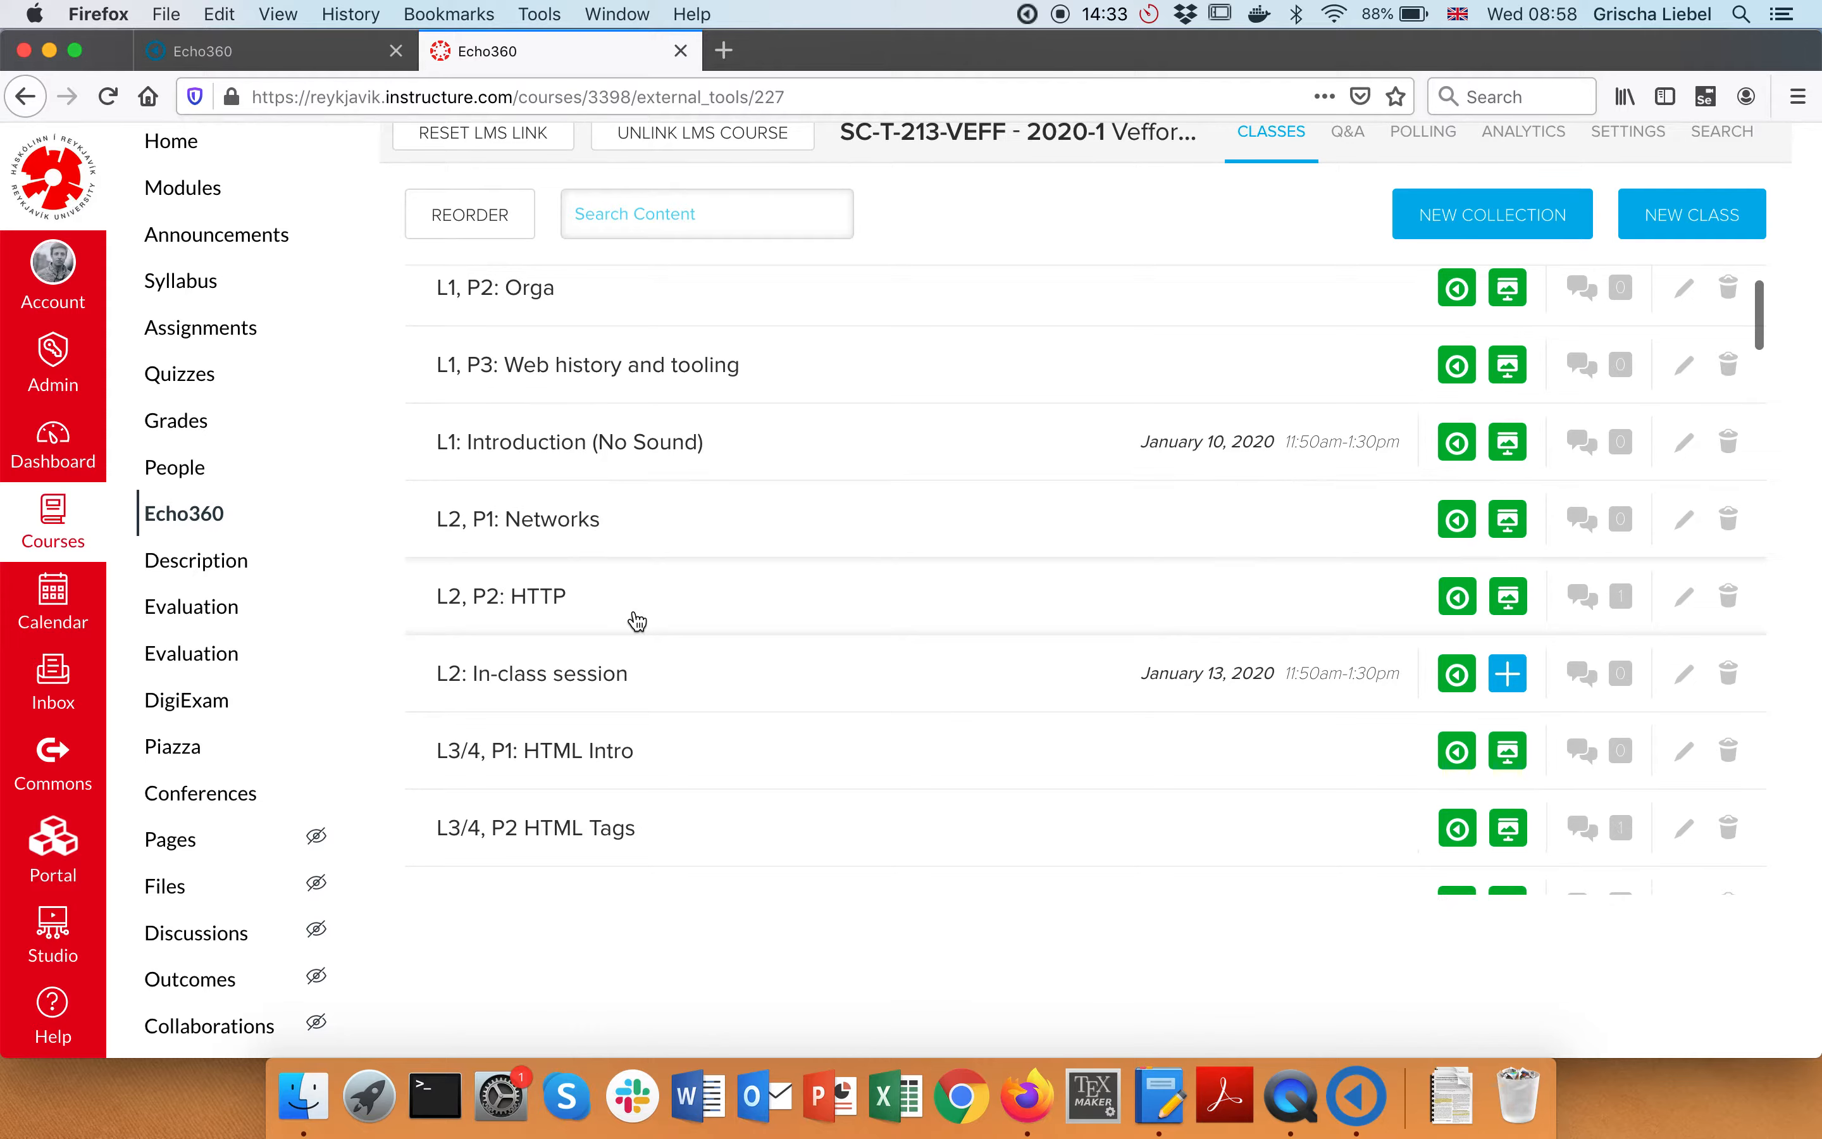
pyautogui.press('super+Tab')
pyautogui.click(1027, 596)
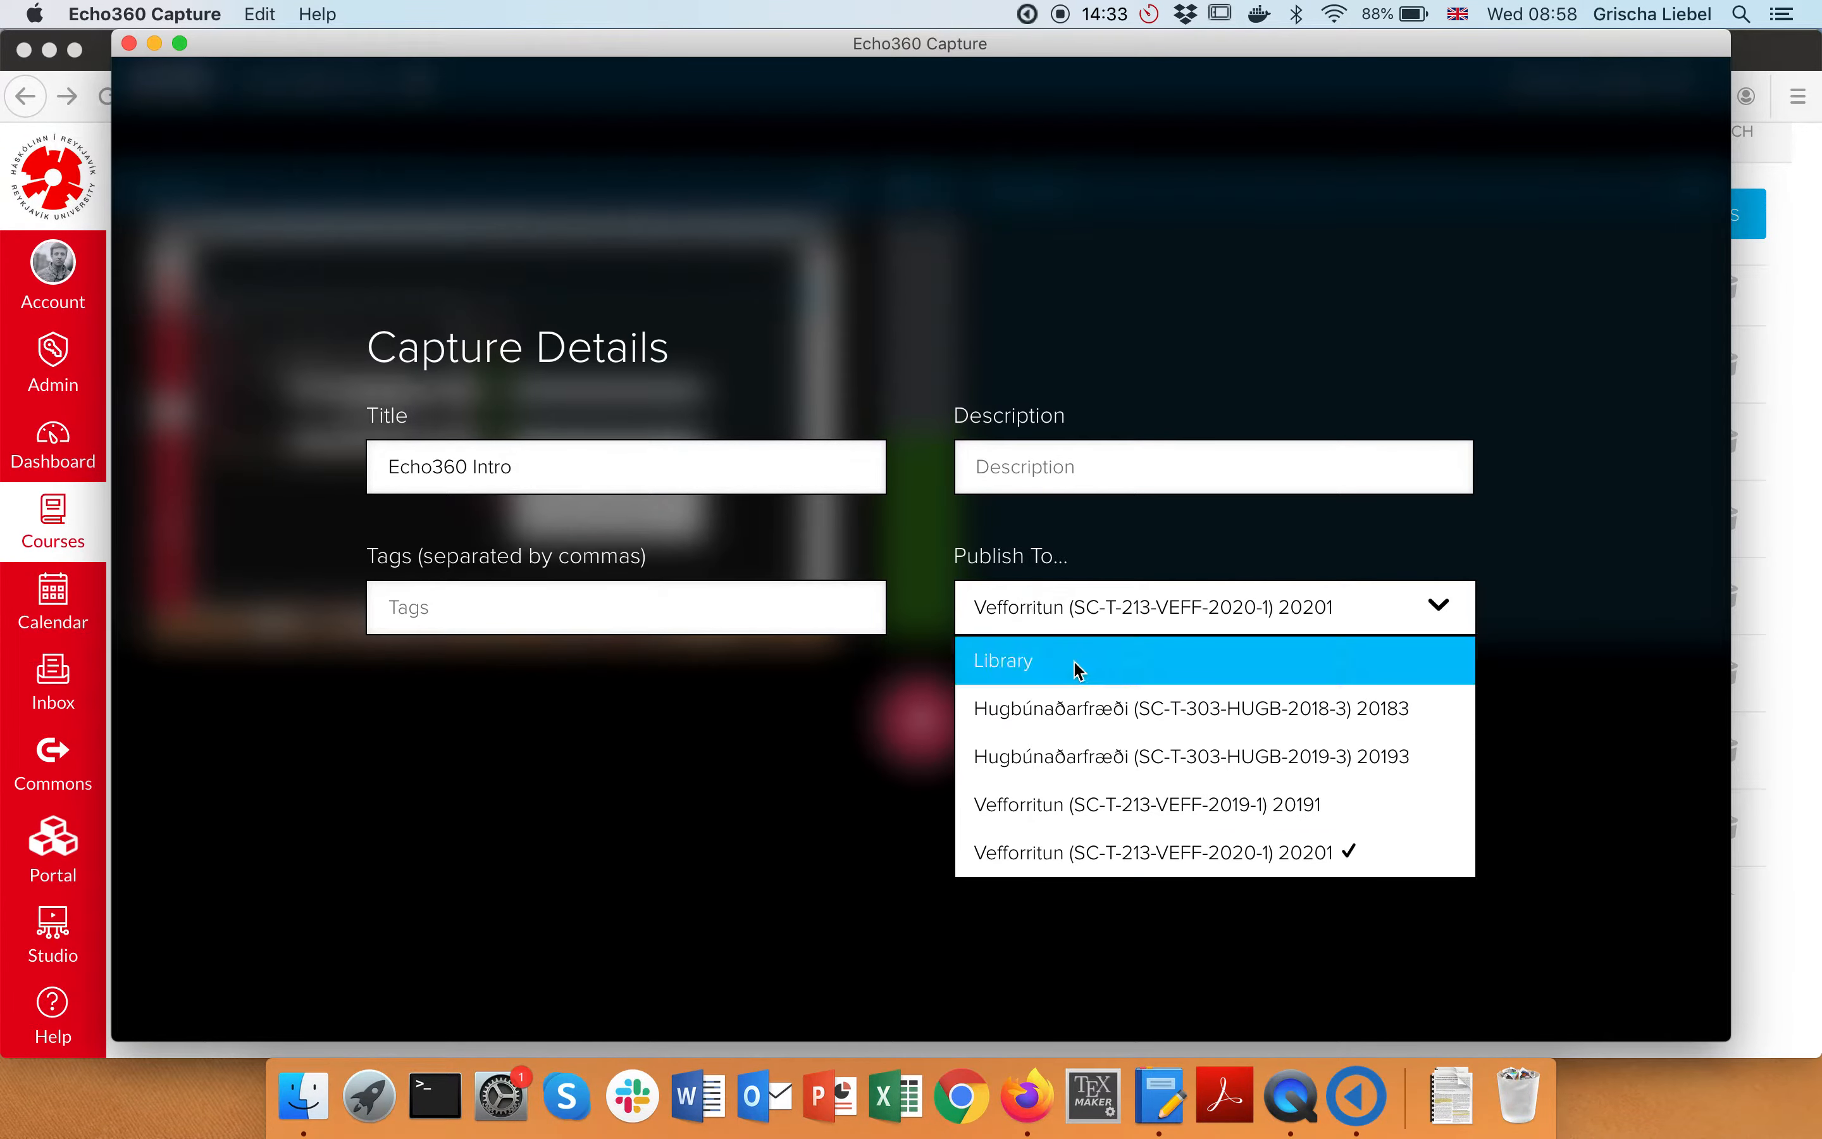
# Change Publish To to Library and save the Echo360 Intro capture details
pyautogui.click(1079, 669)
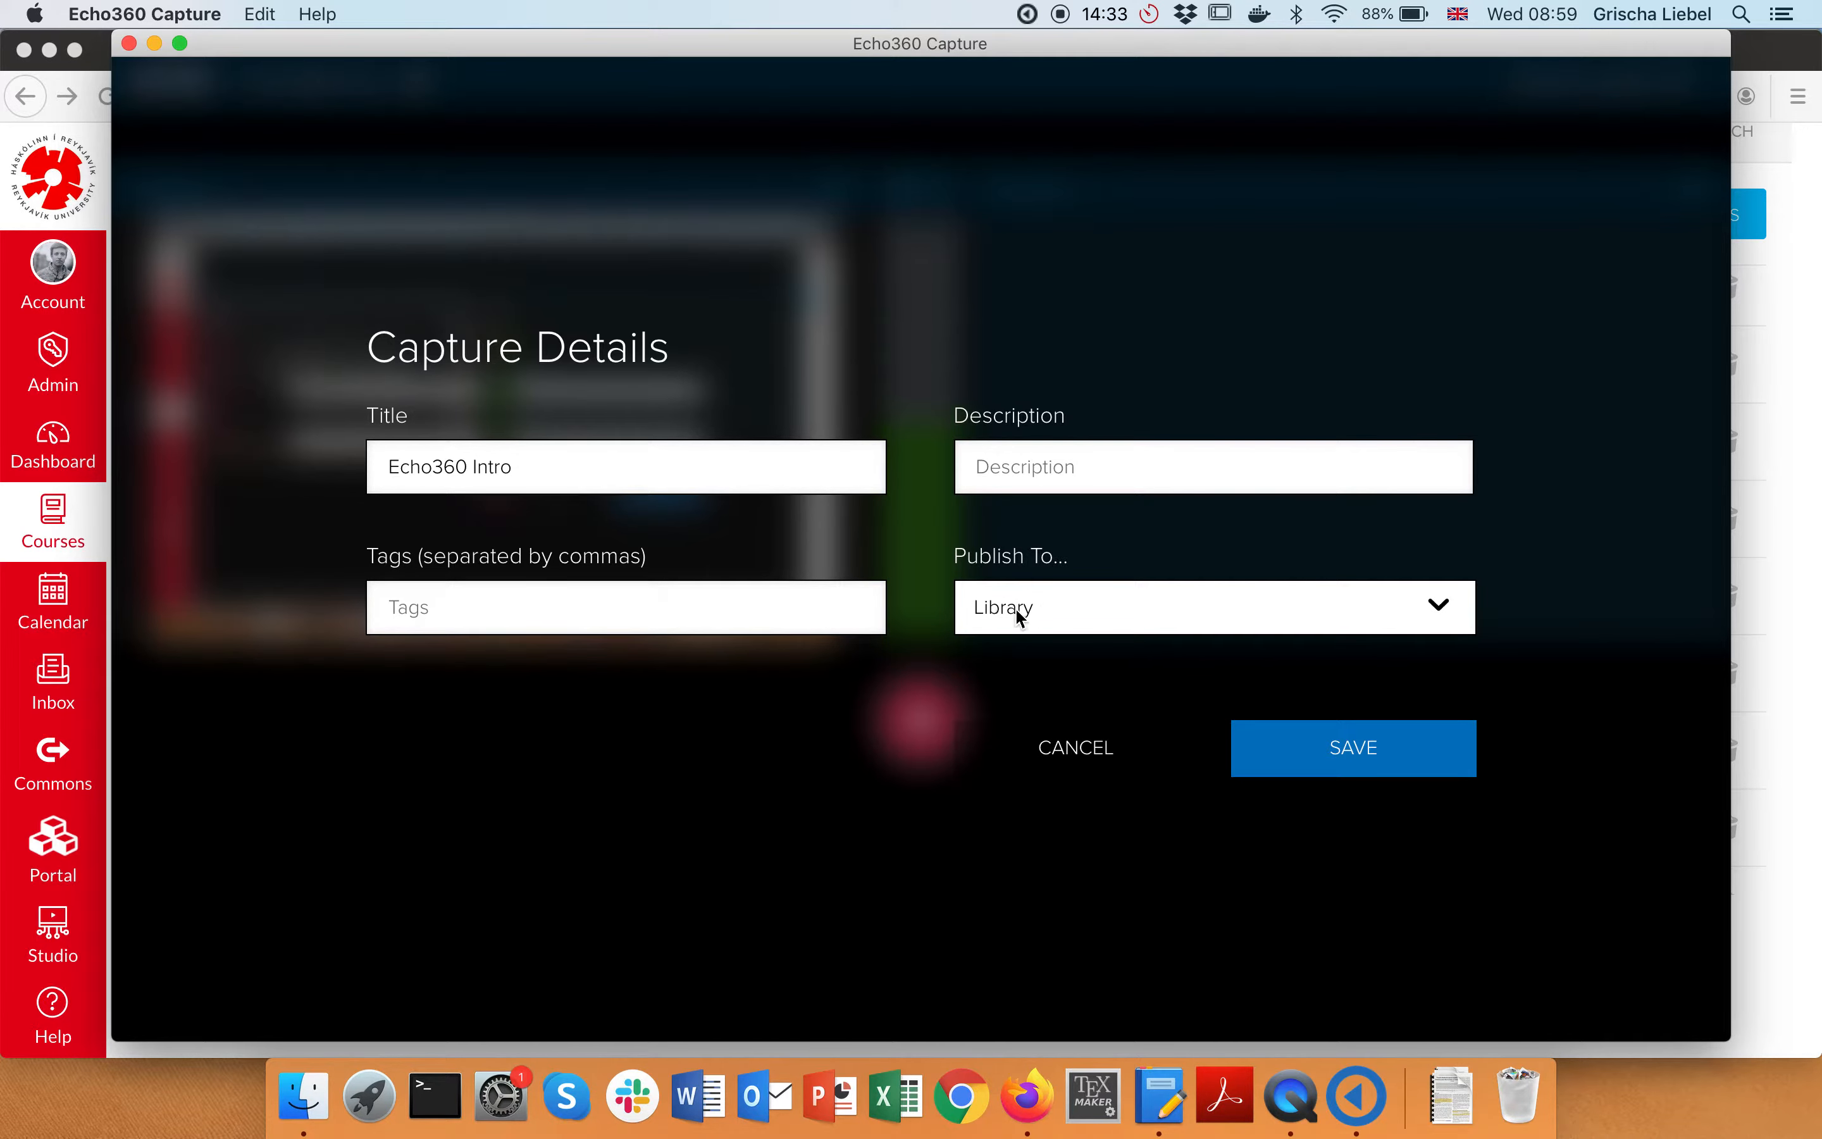
pyautogui.click(1361, 755)
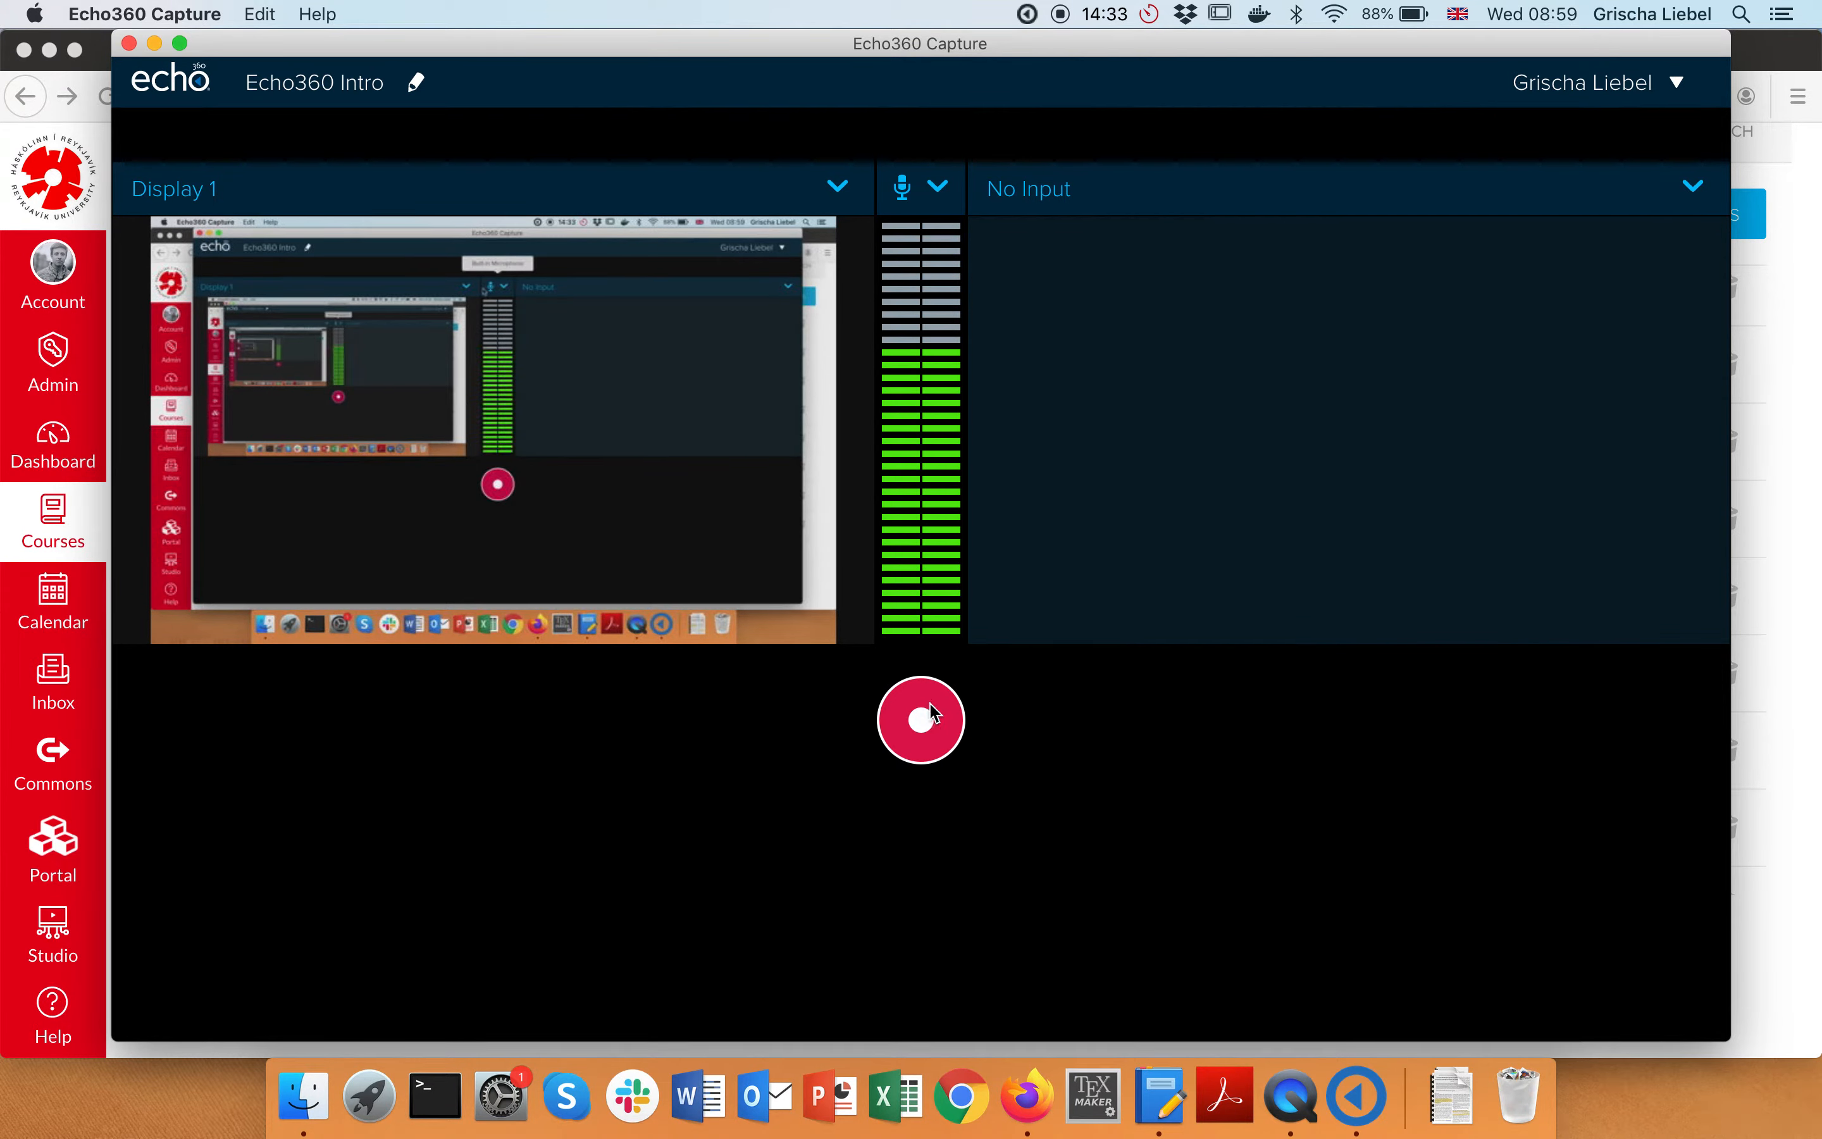
# Start recording the screen, pause it from the menu-bar timer, then resume
pyautogui.click(923, 723)
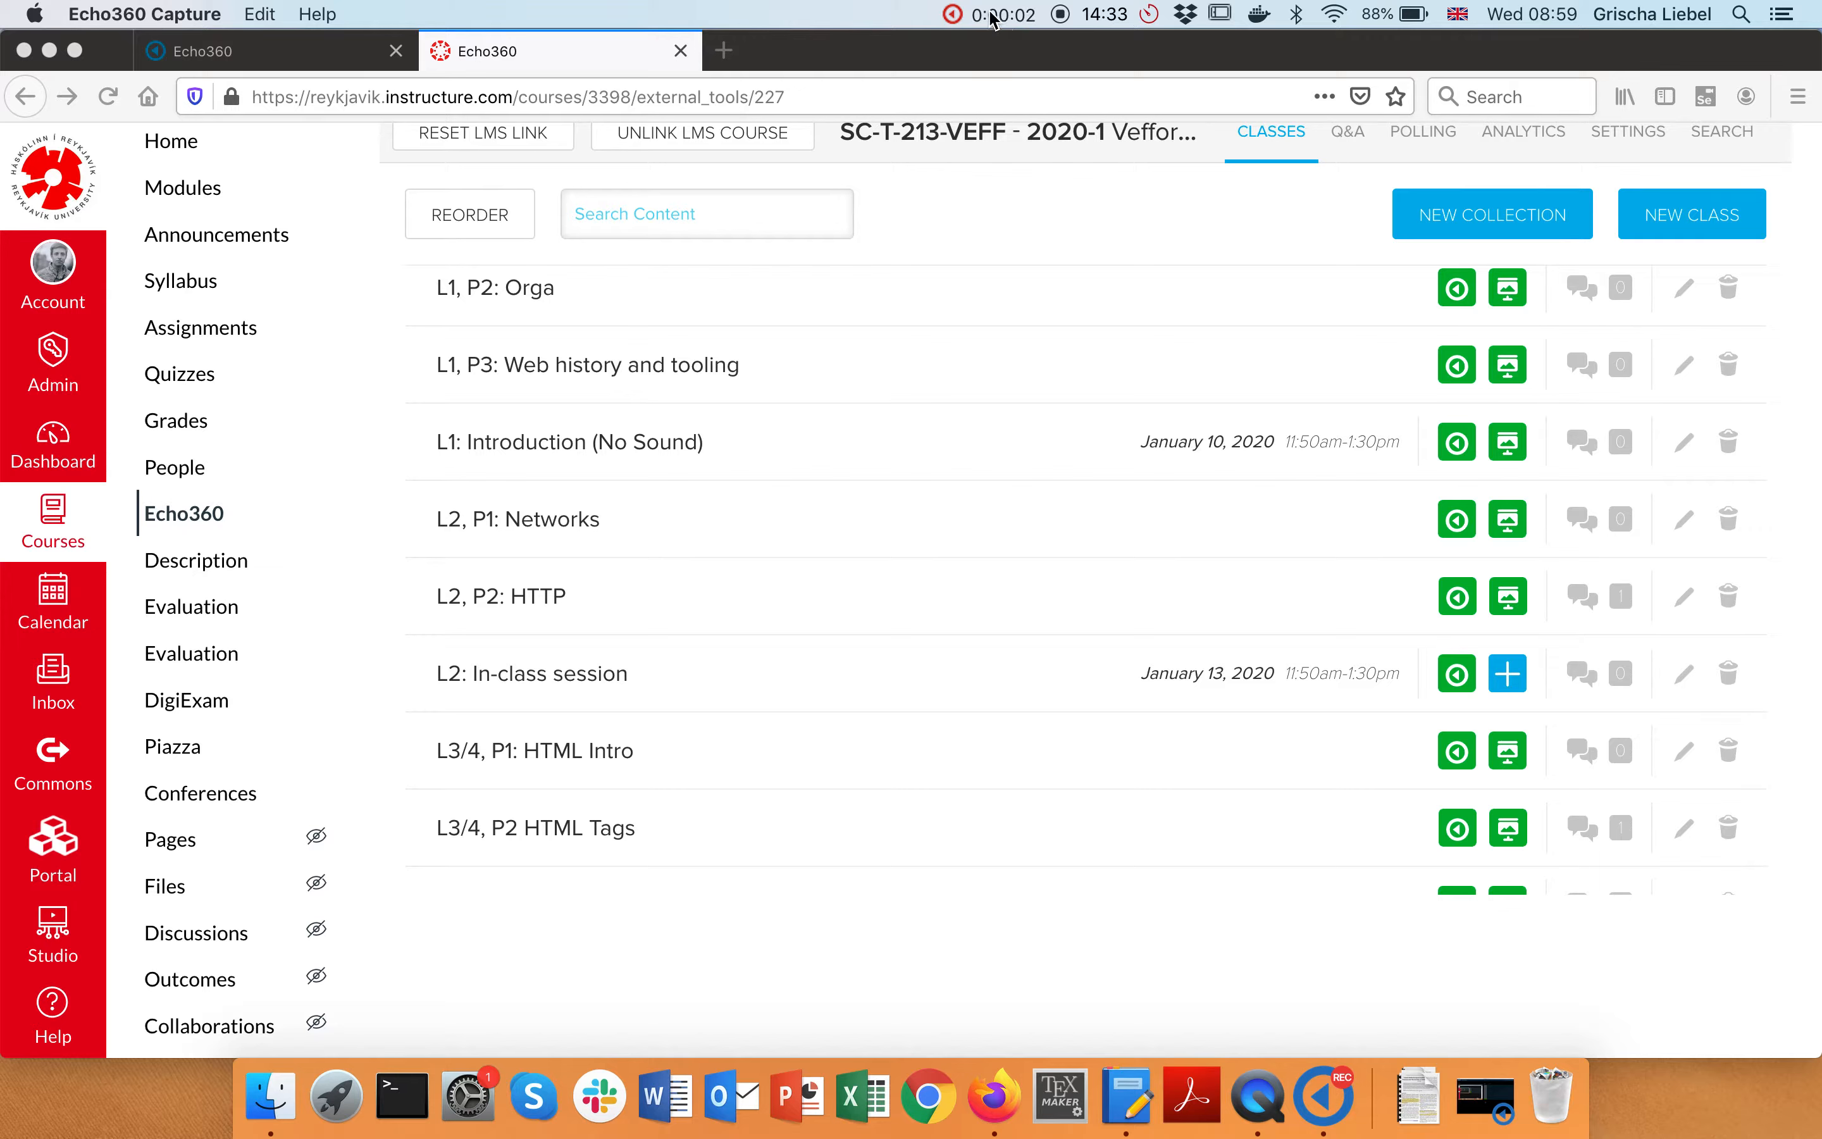
pyautogui.click(993, 16)
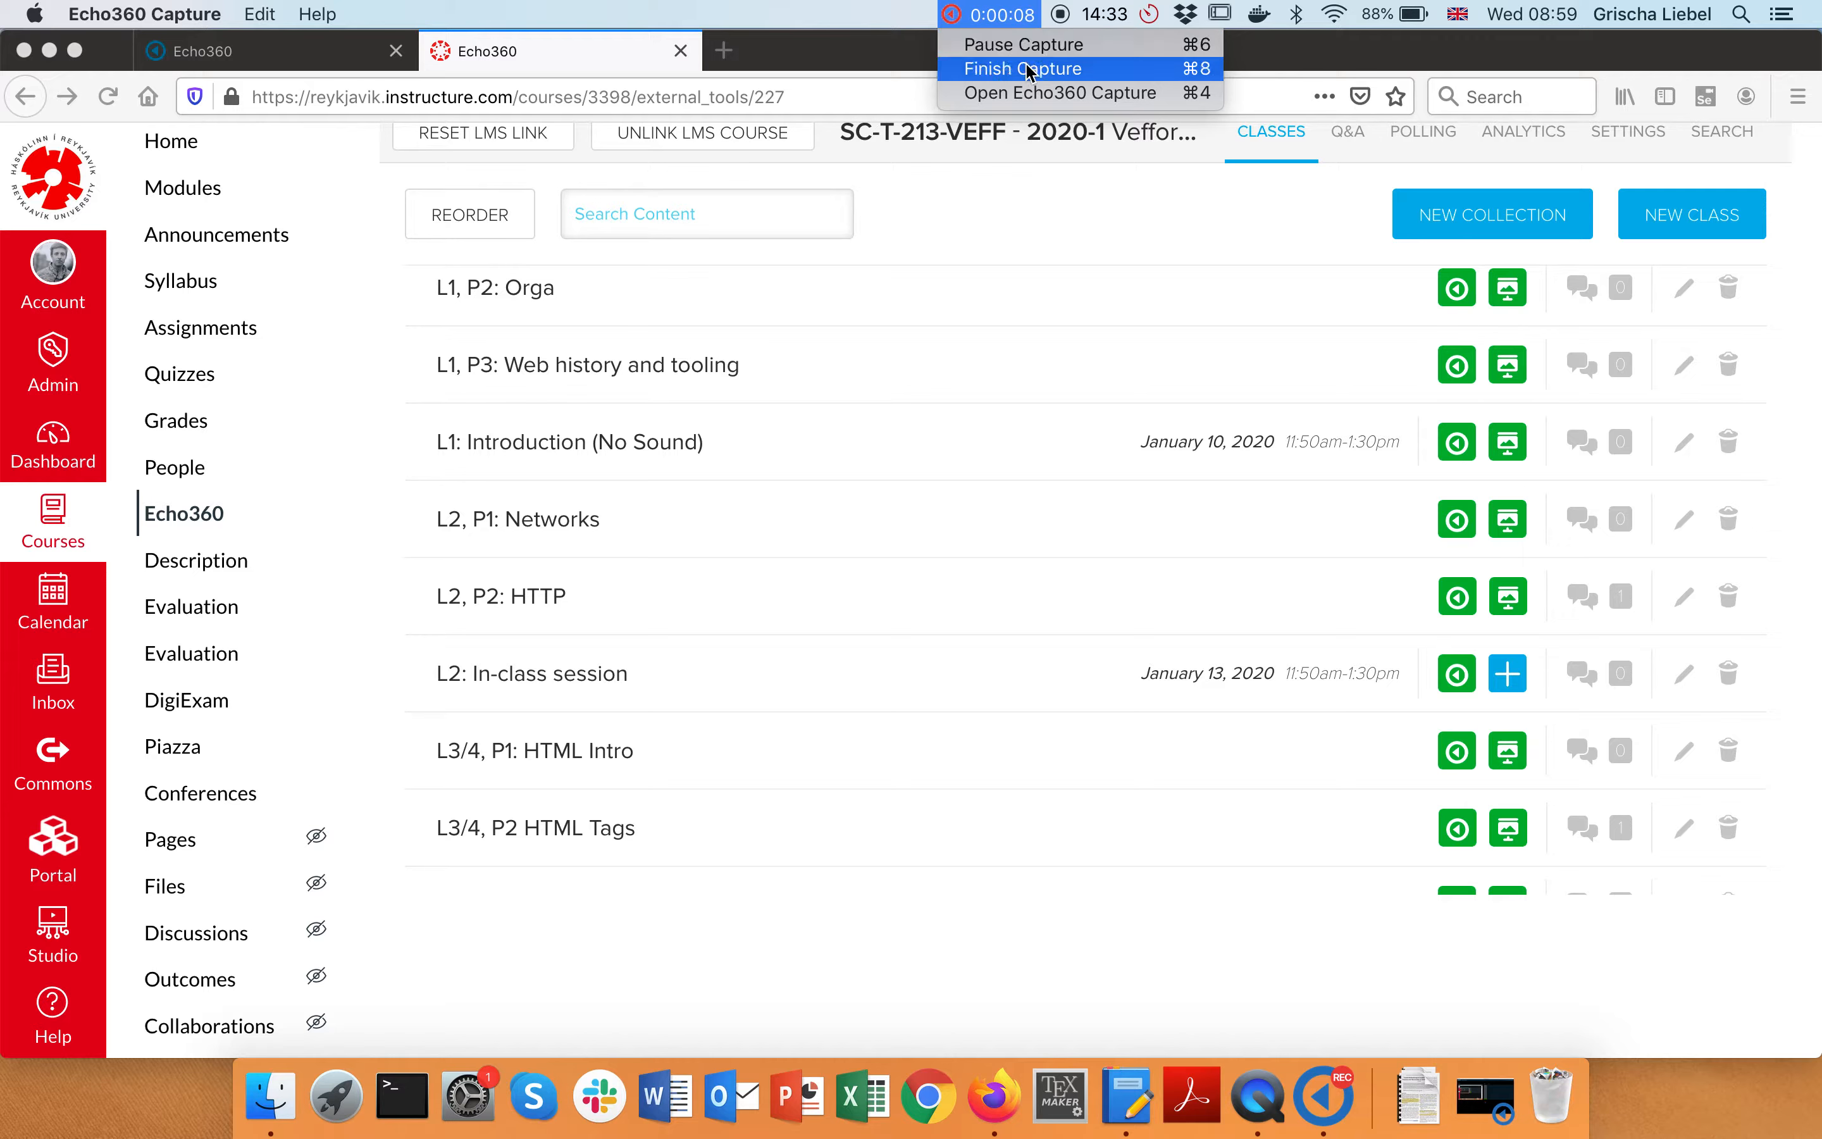
pyautogui.click(855, 6)
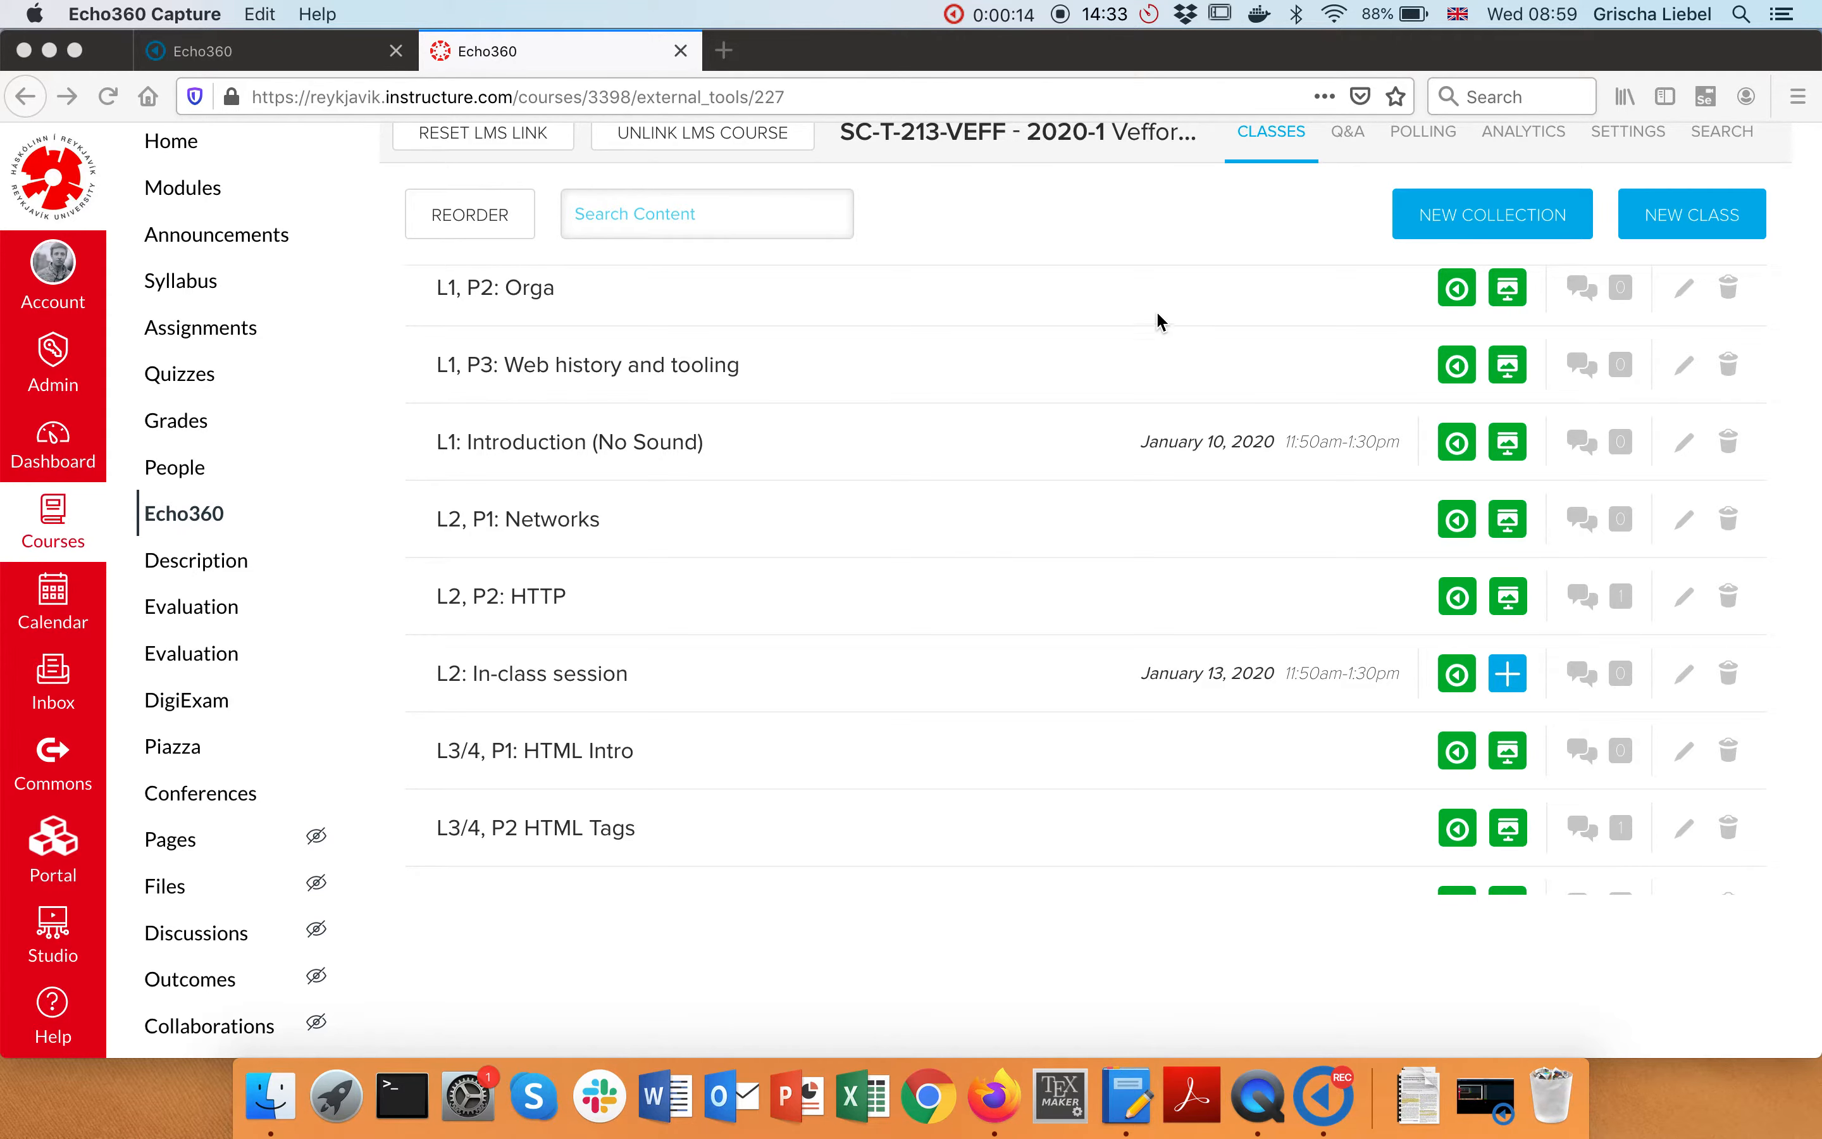
pyautogui.click(1002, 15)
pyautogui.click(1021, 47)
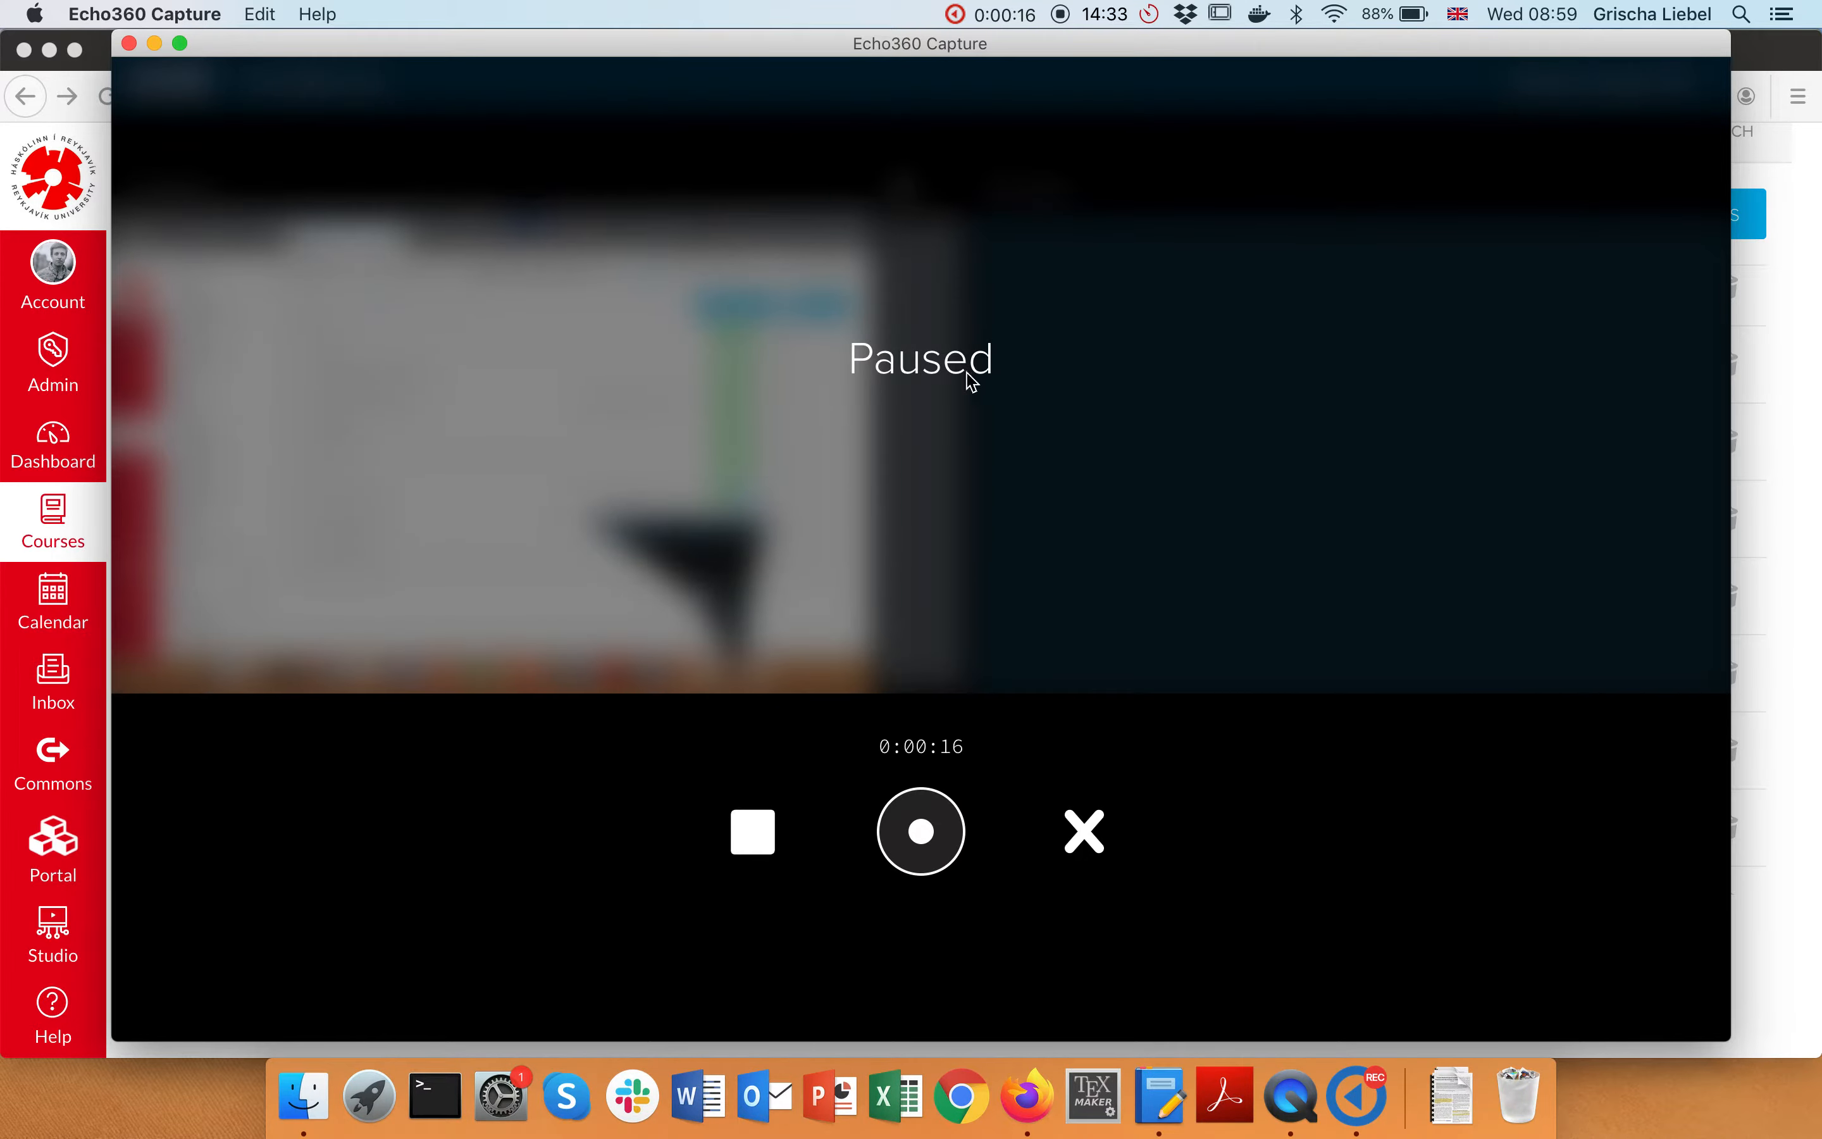
pyautogui.click(932, 838)
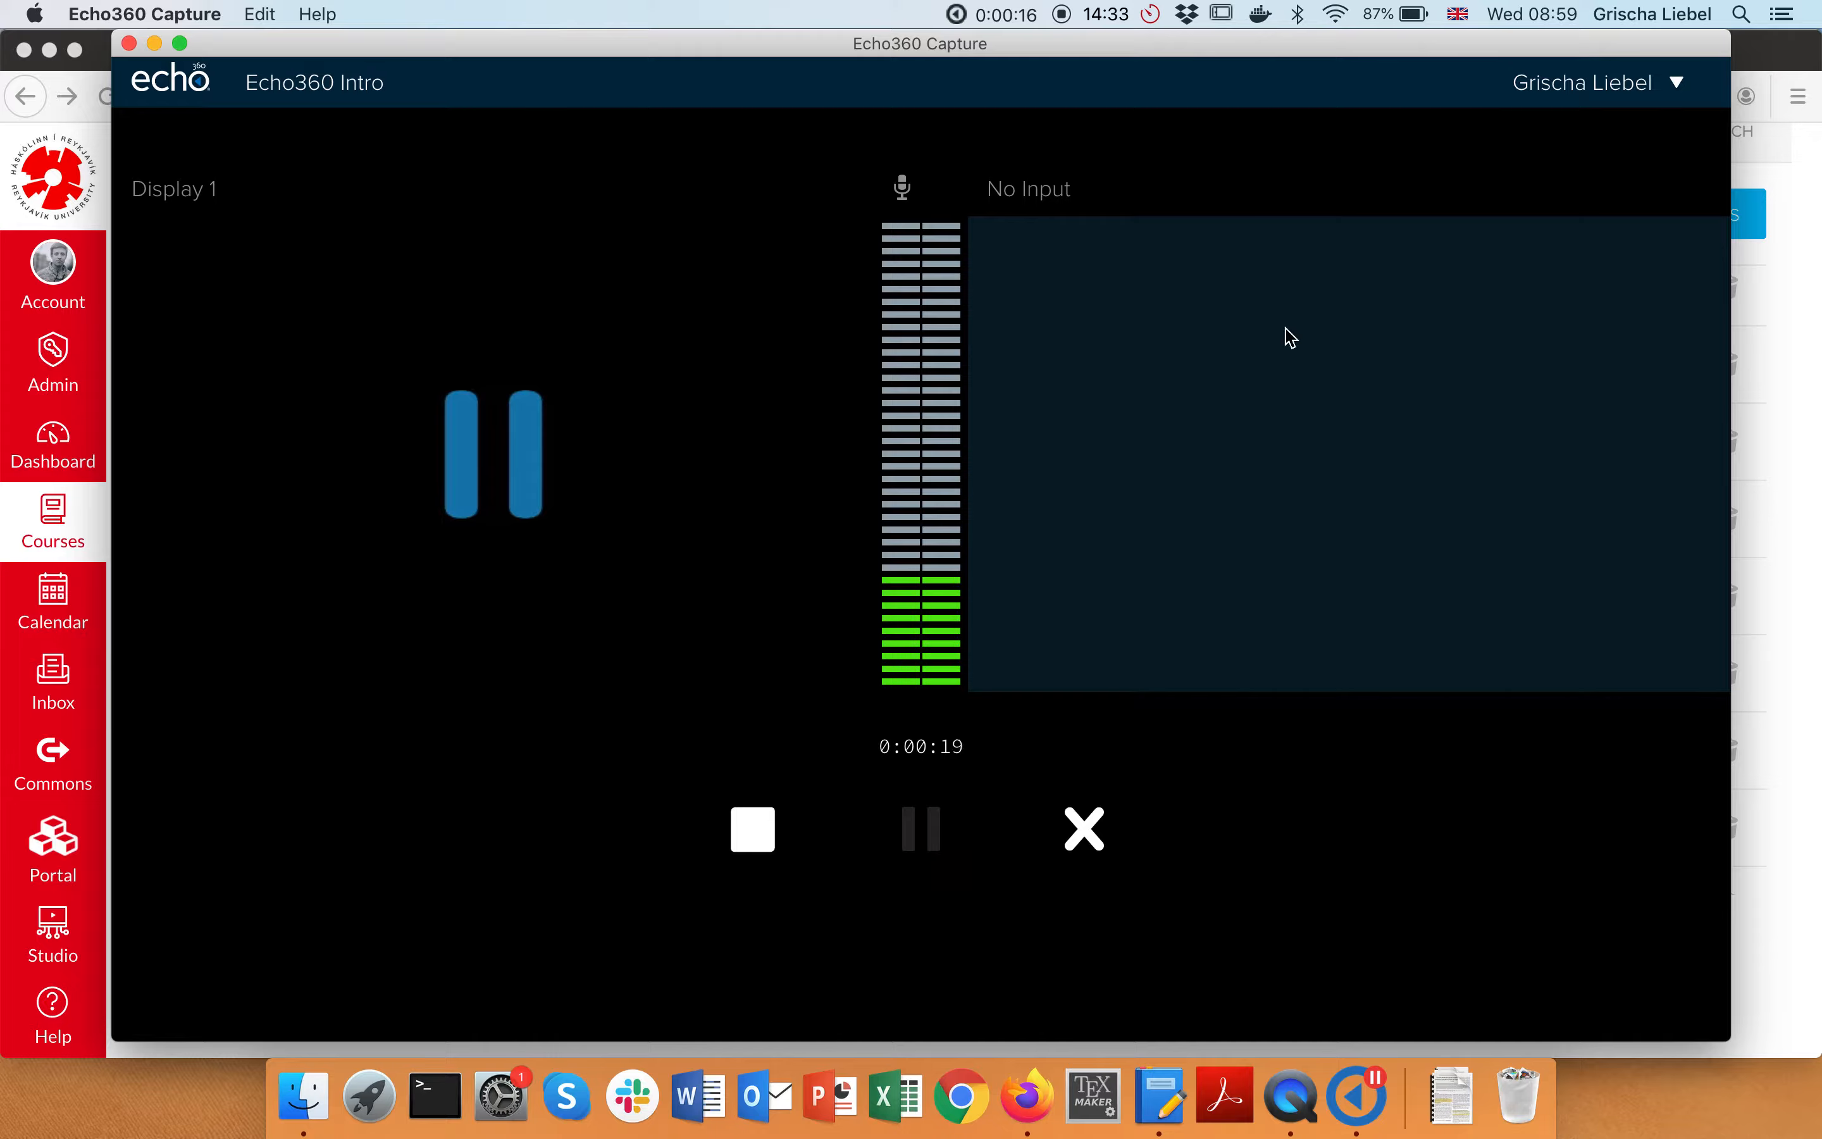
# Let the recording run while scrolling in the browser, then return to the recording controls
pyautogui.click(1788, 451)
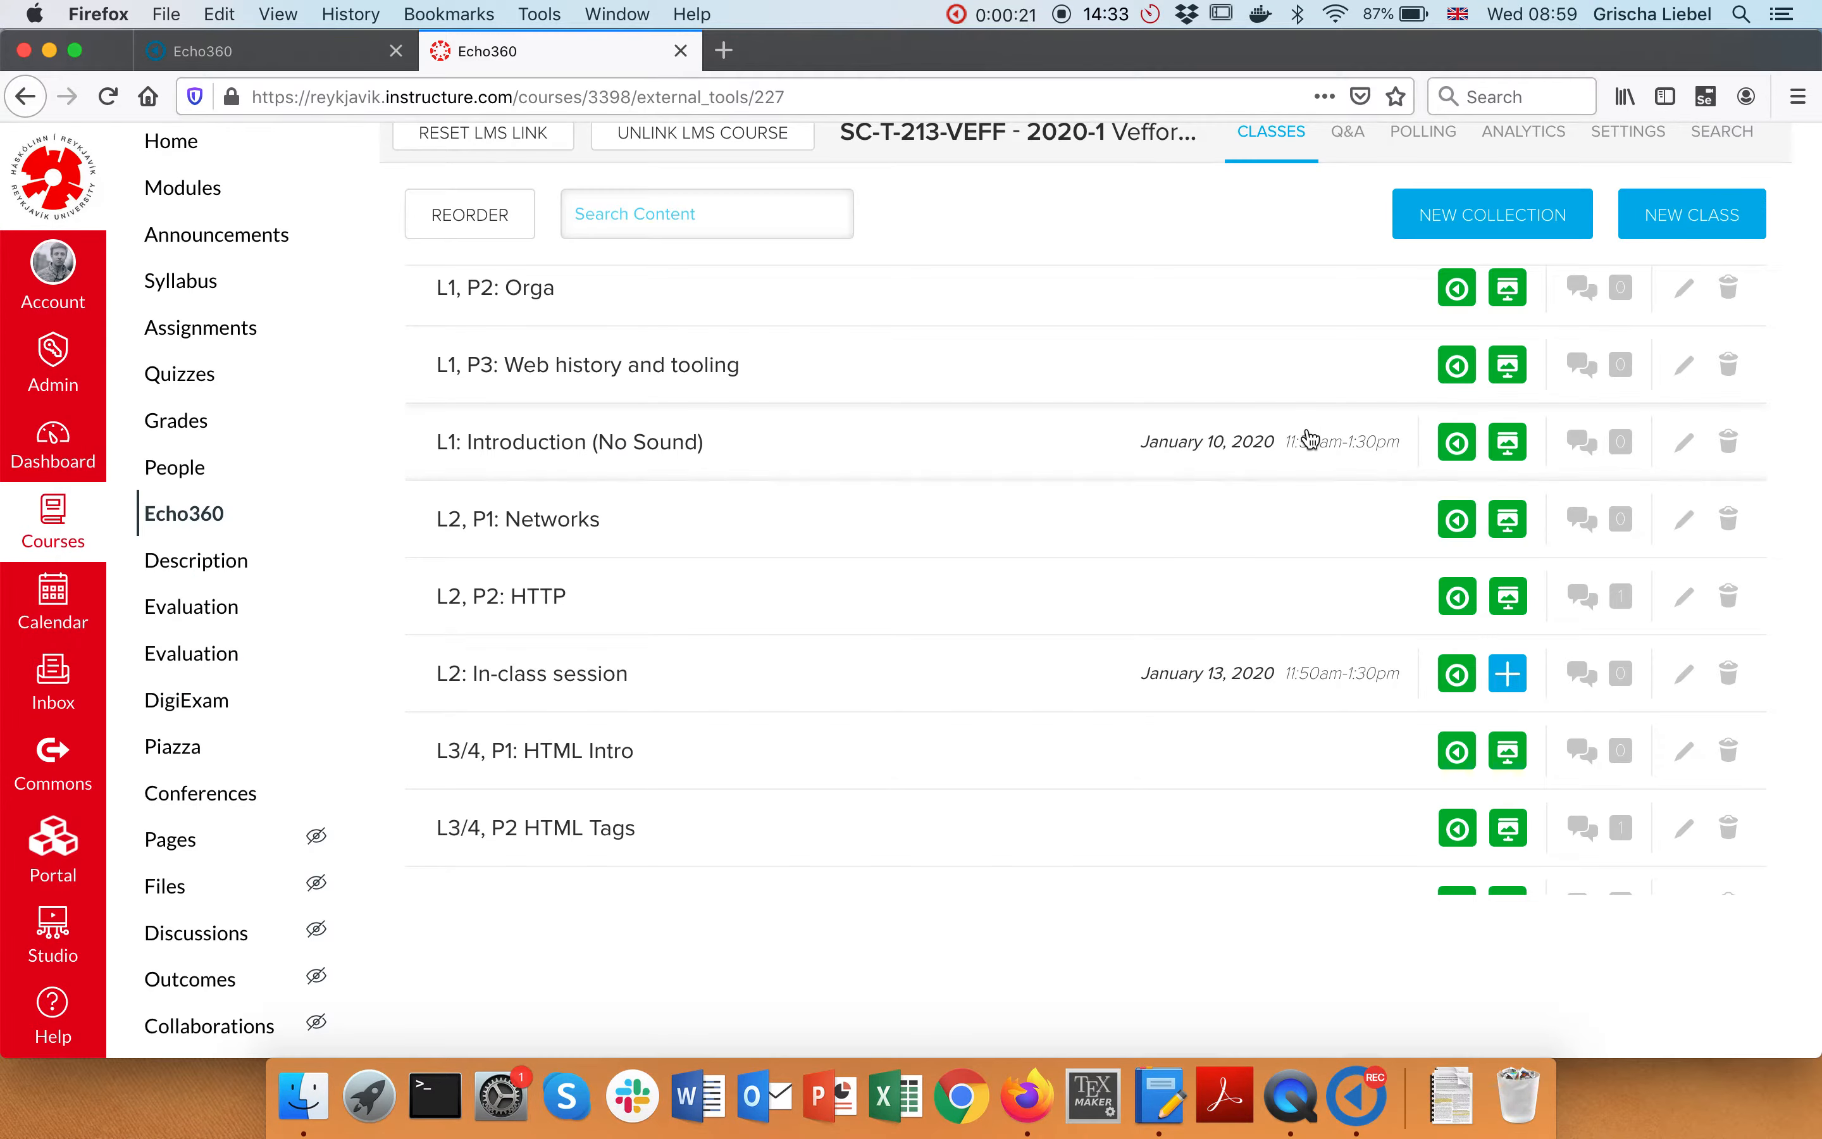
pyautogui.click(1006, 11)
pyautogui.click(1006, 10)
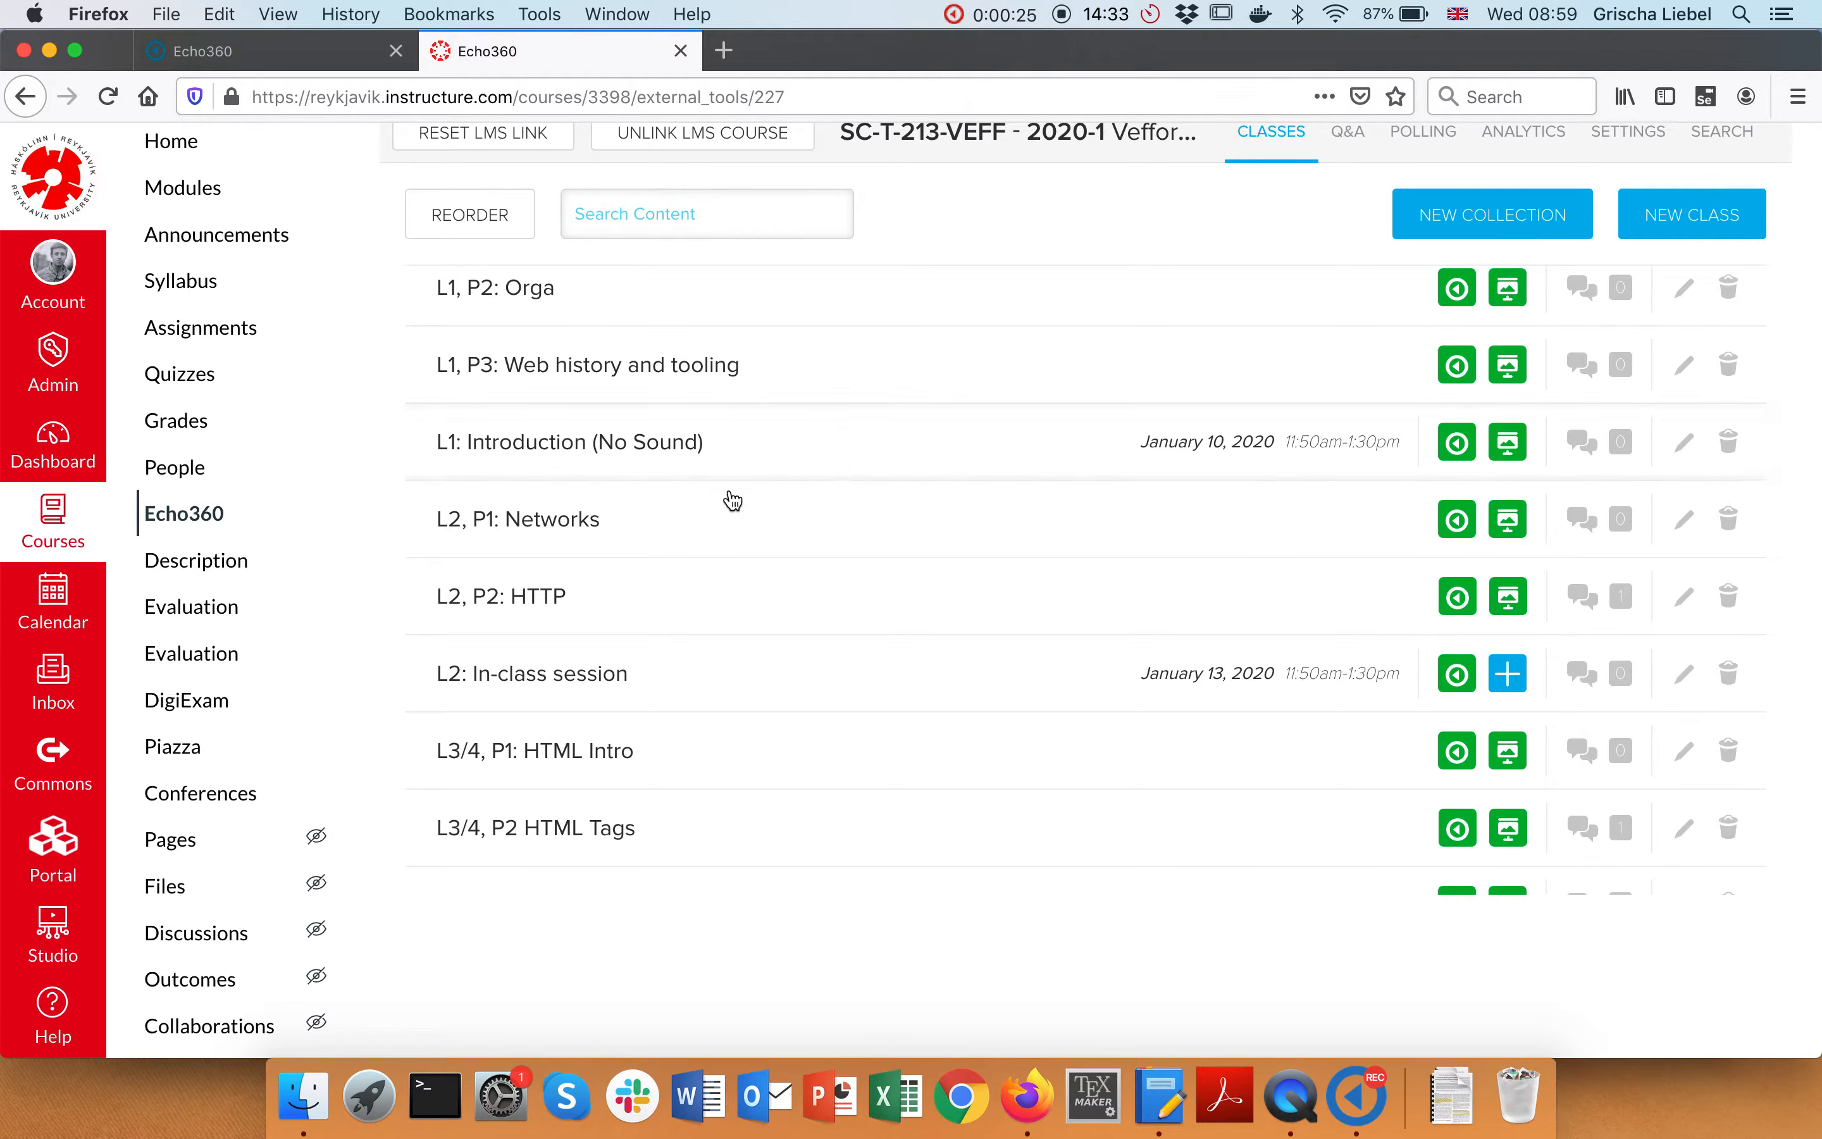
pyautogui.scroll(-1, 839, 796)
pyautogui.scroll(5, 838, 796)
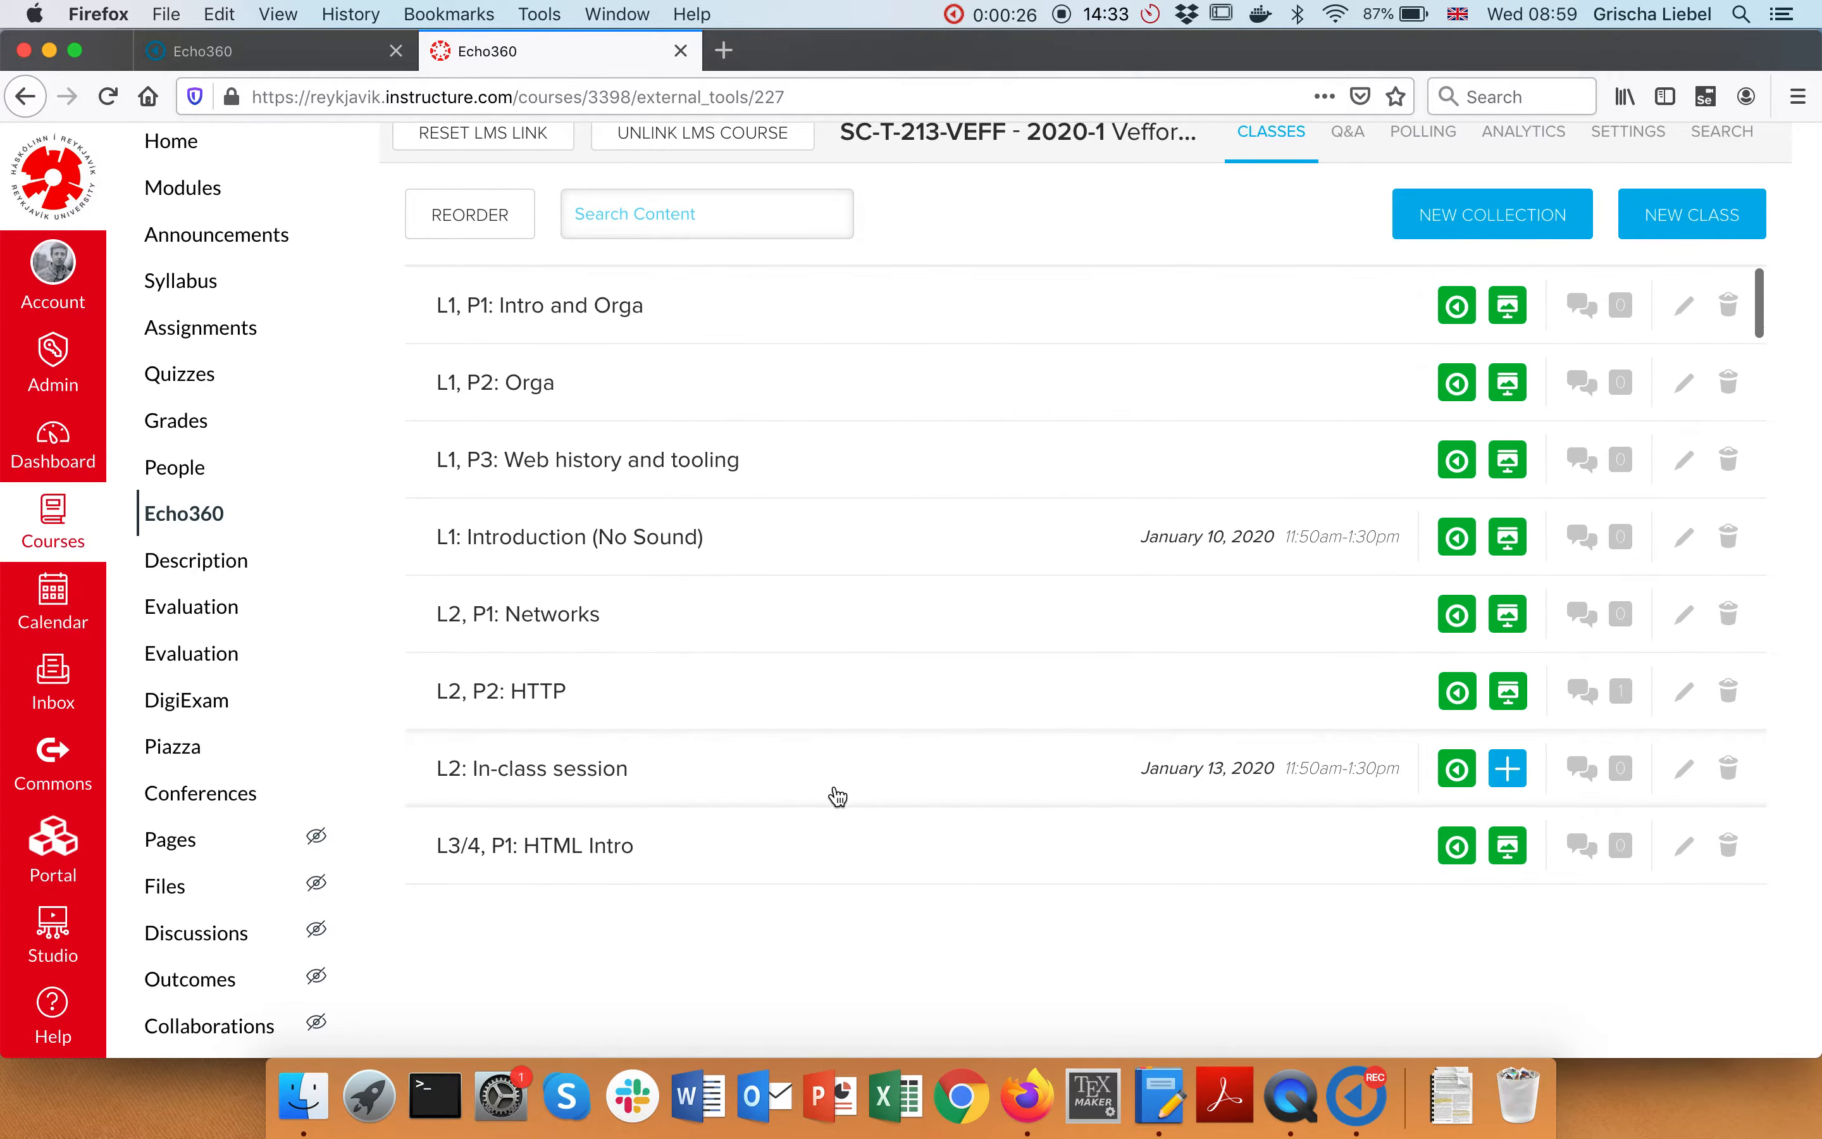
pyautogui.scroll(-8, 839, 795)
pyautogui.scroll(-5, 835, 795)
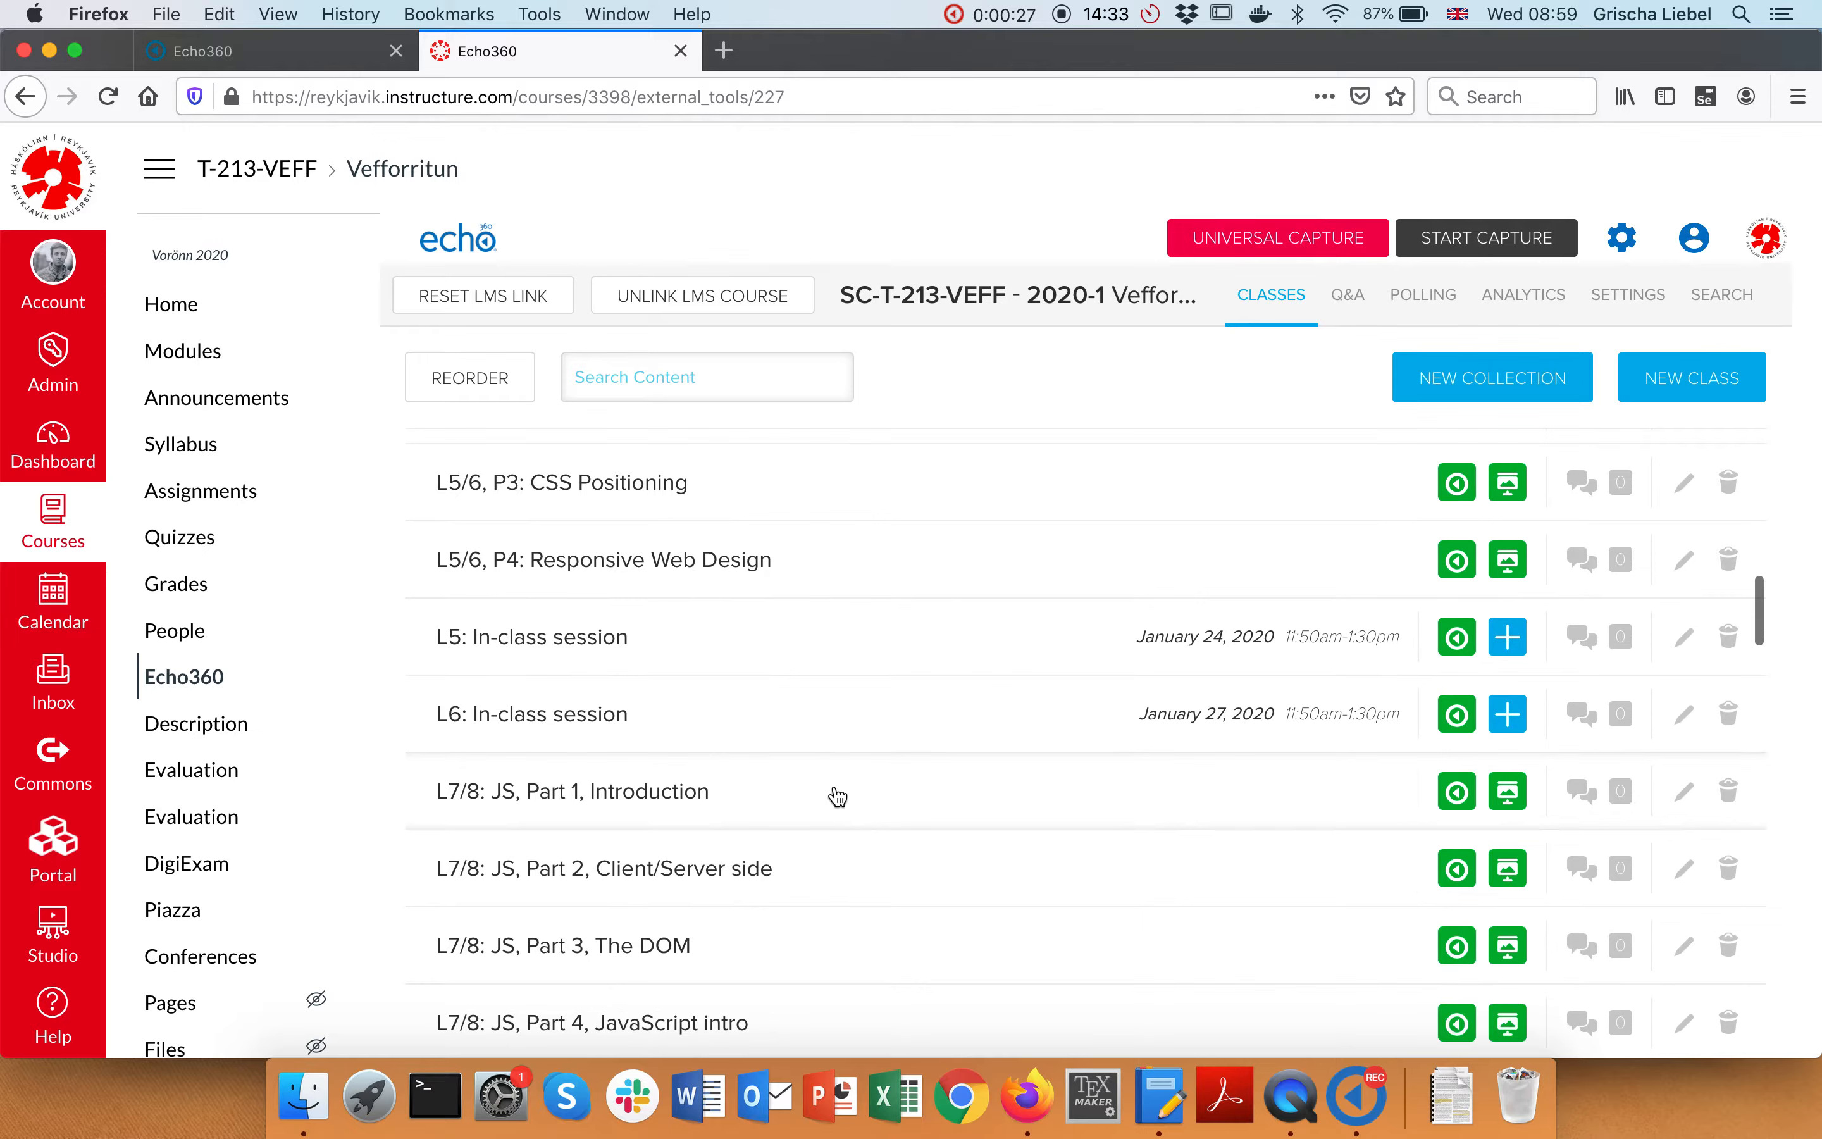
pyautogui.click(1314, 1123)
pyautogui.click(1355, 1107)
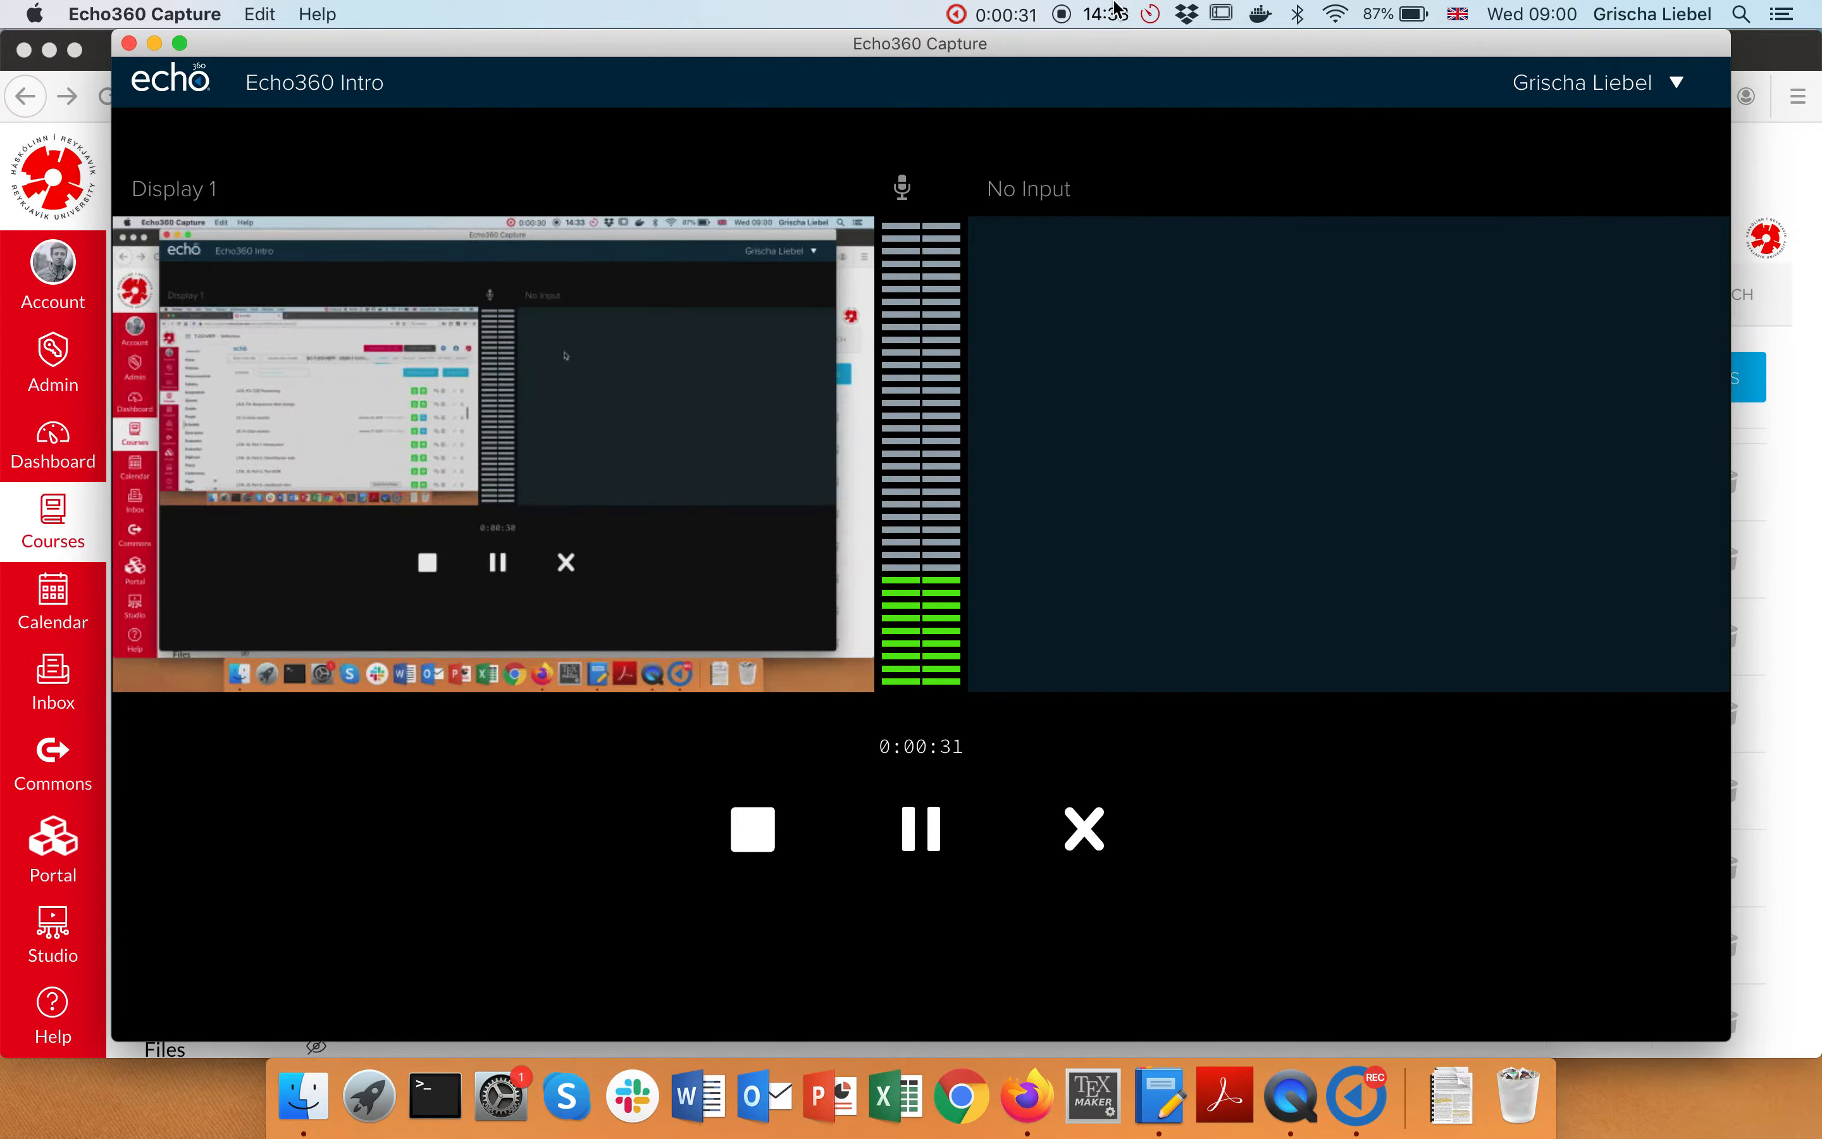
pyautogui.click(993, 15)
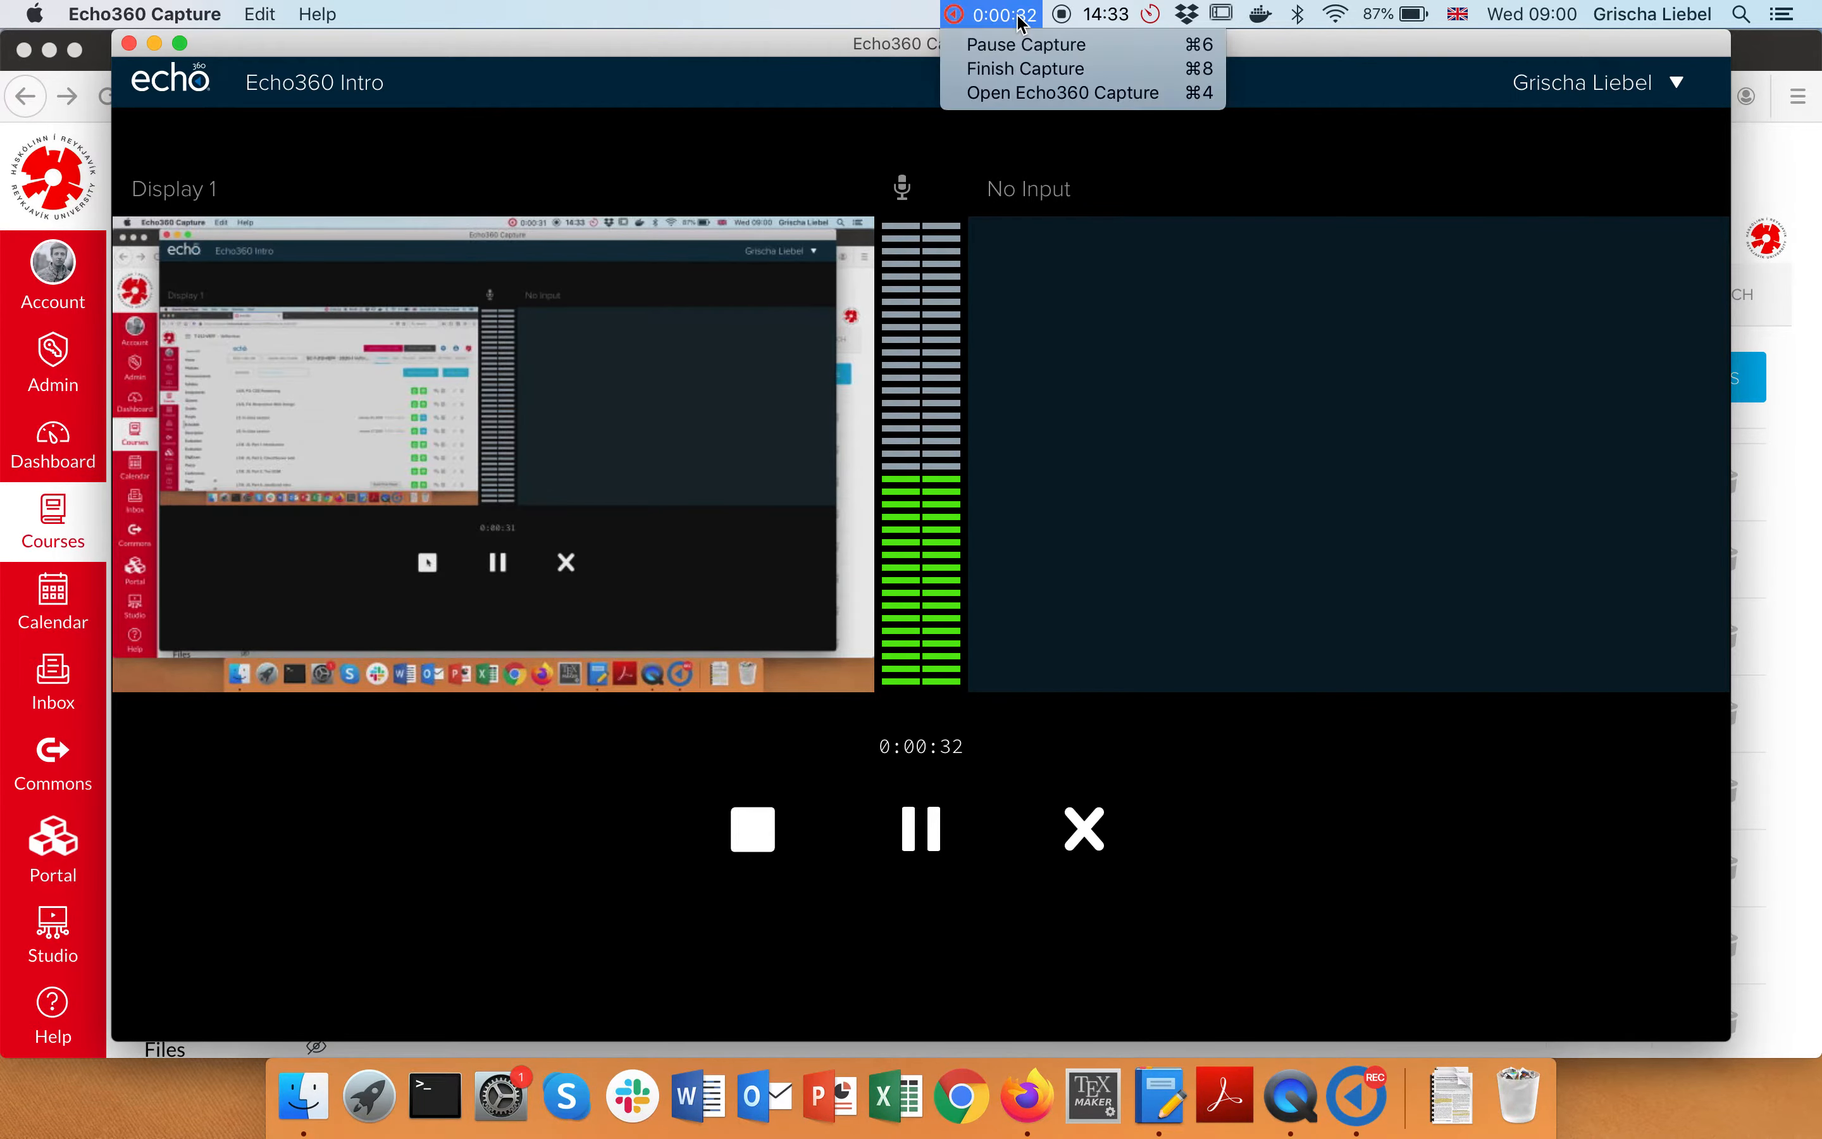
# Finish and upload the Echo360 Intro capture, dismiss the completion message, and quit Echo360 Capture
pyautogui.click(1041, 71)
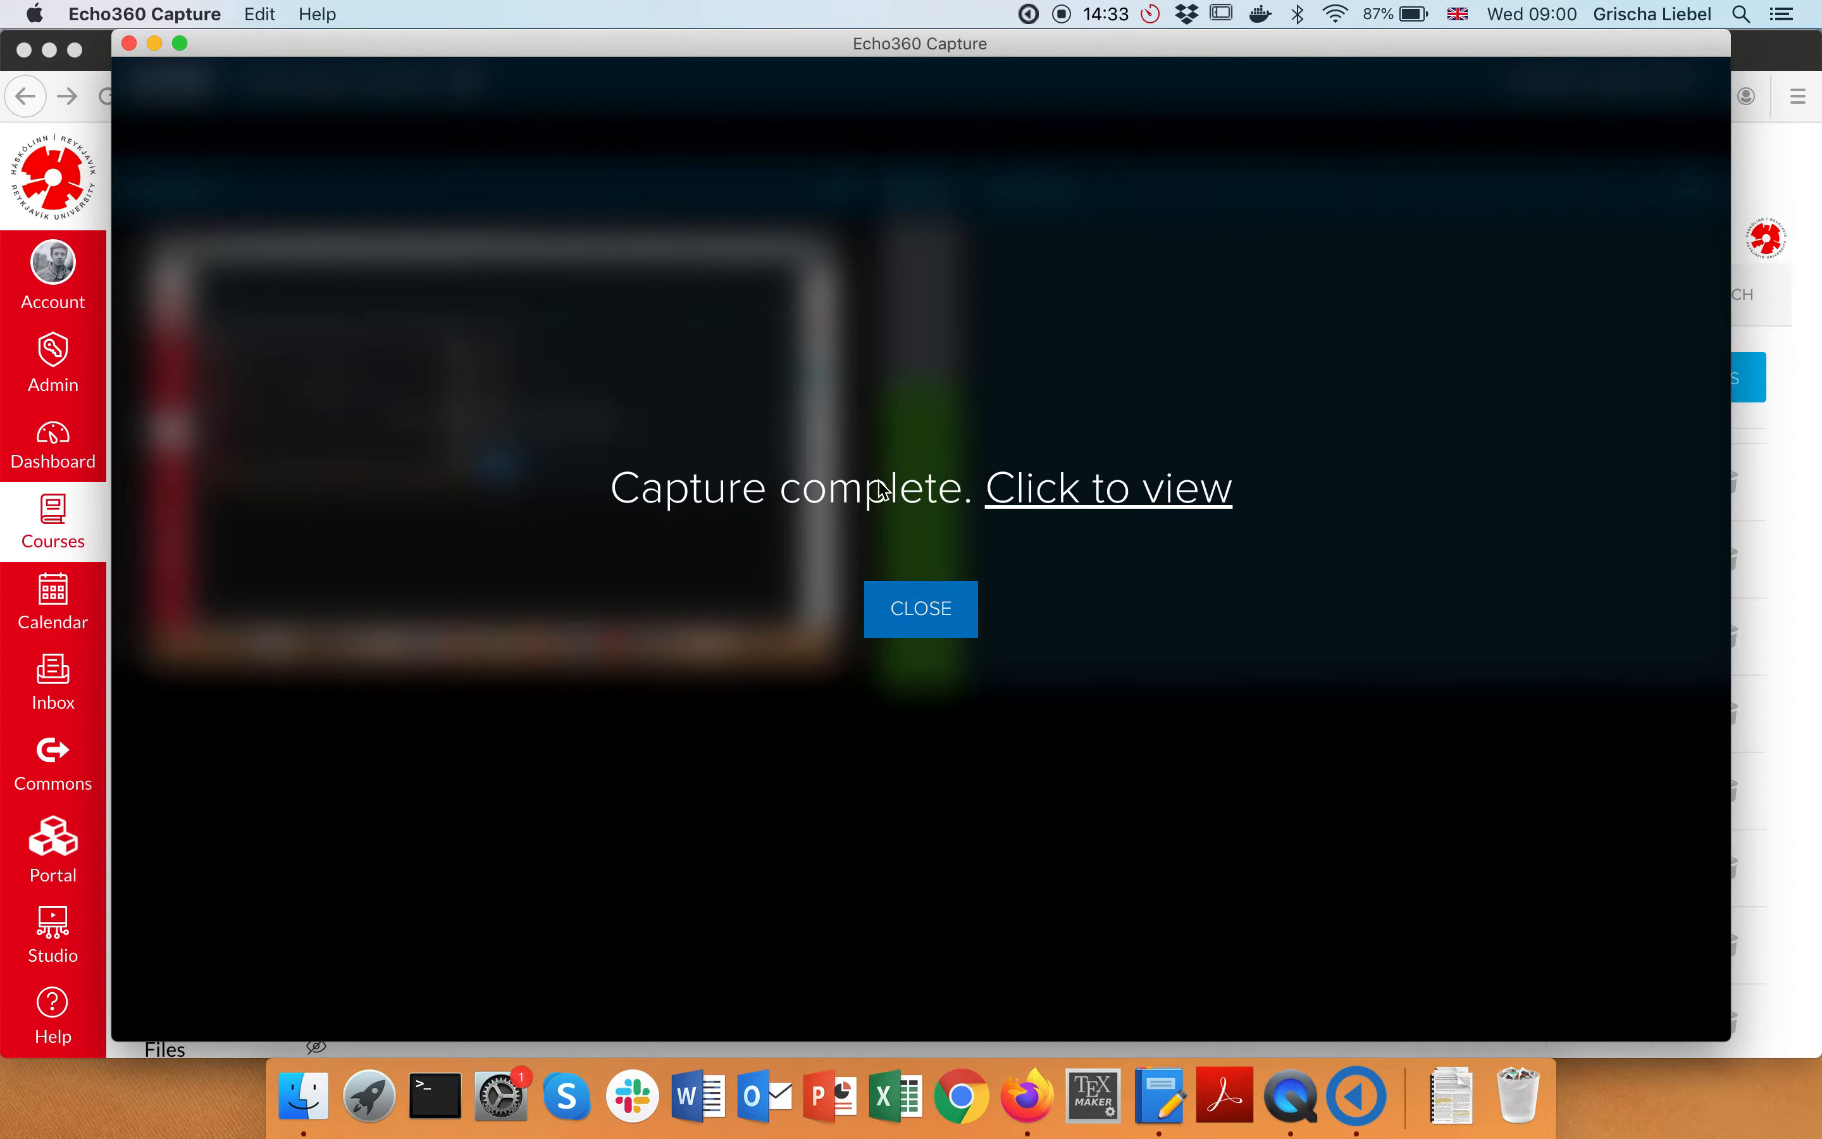
pyautogui.click(923, 622)
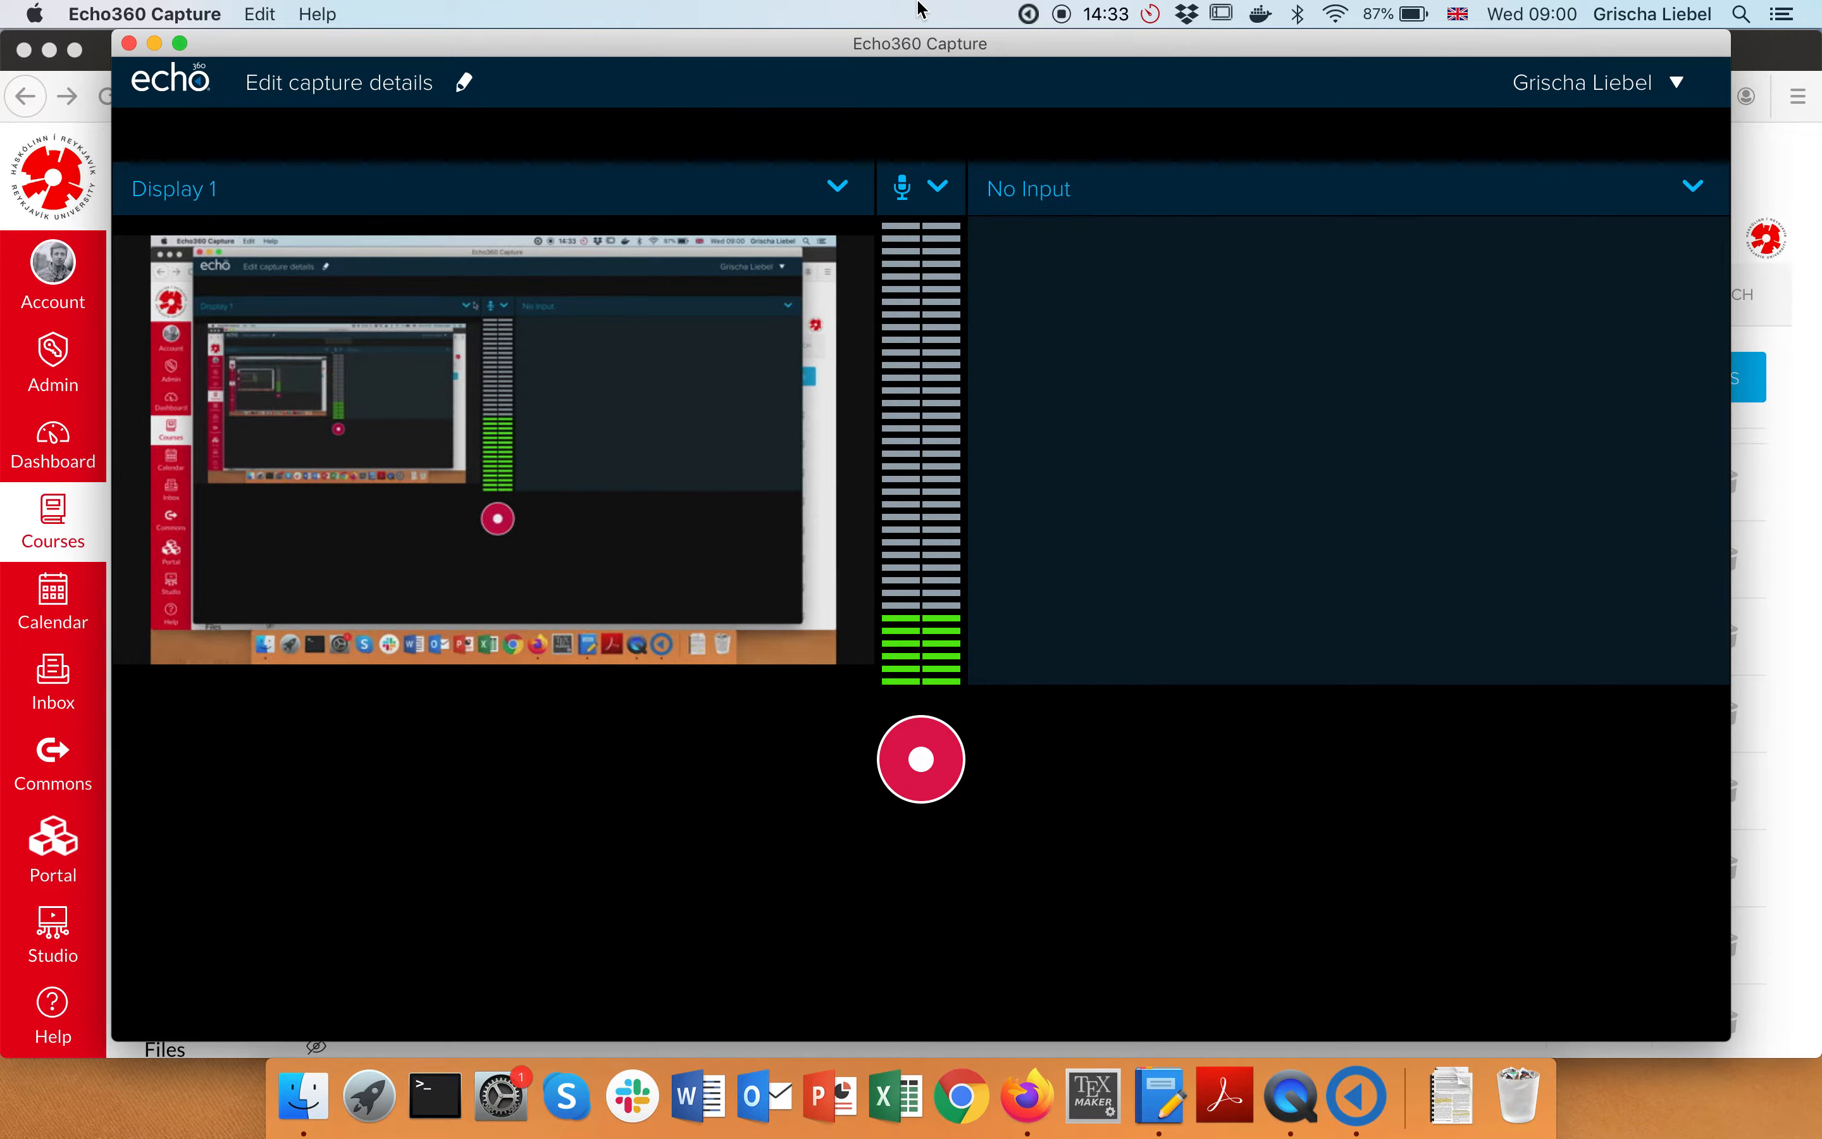
pyautogui.rightClick(1371, 1105)
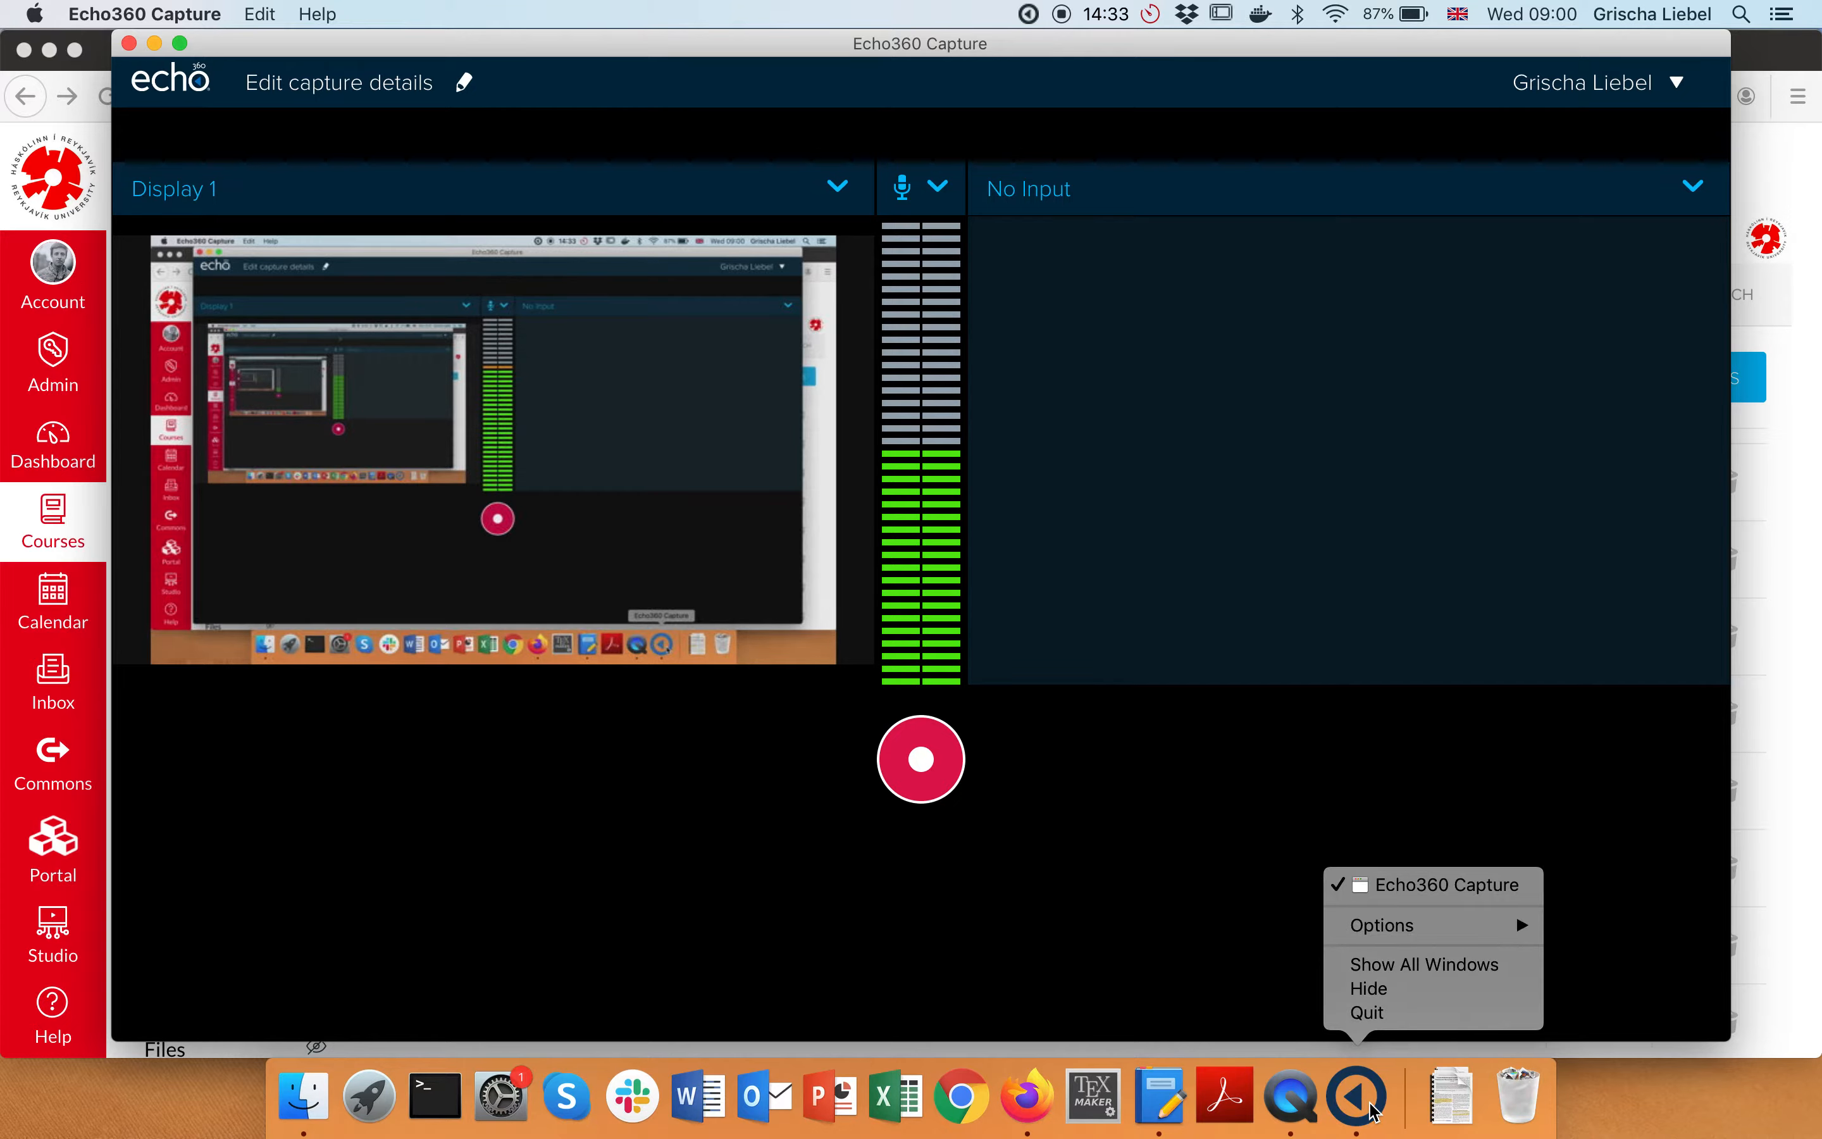
pyautogui.click(1407, 1012)
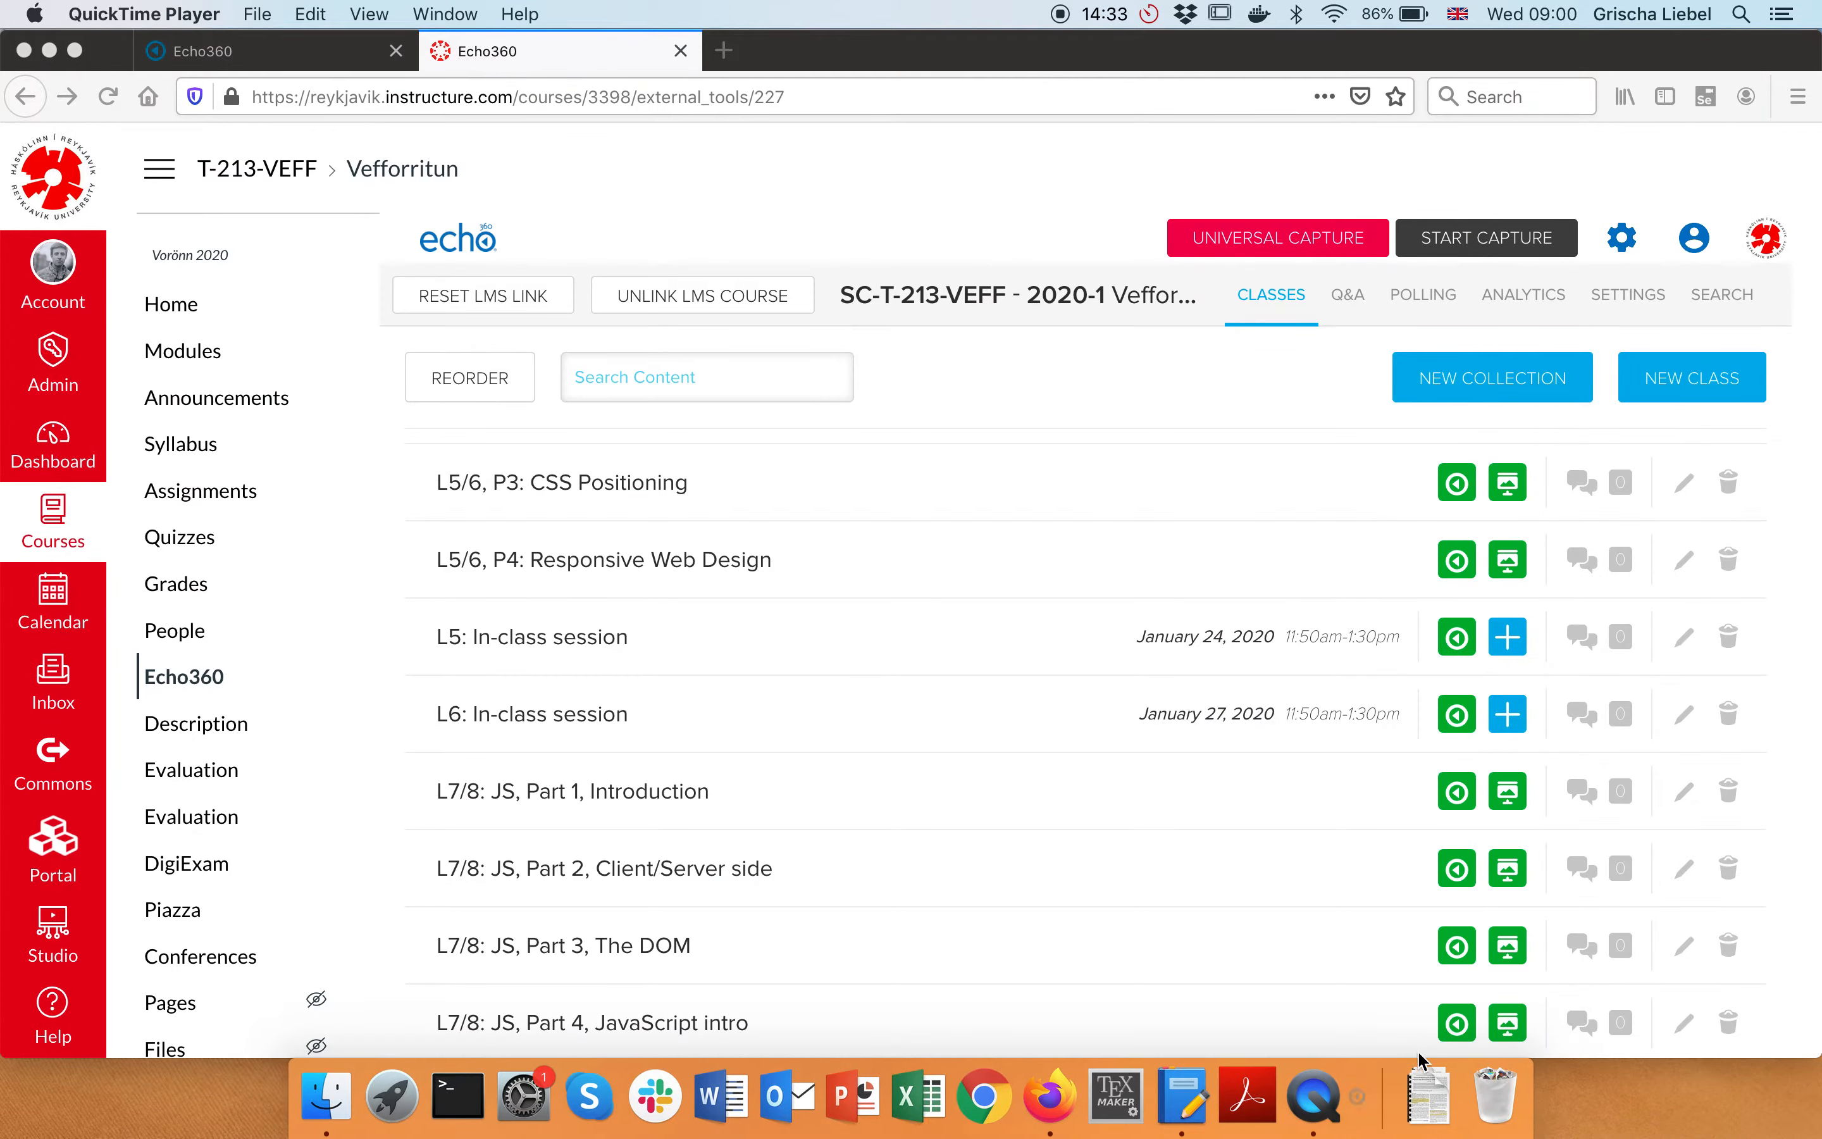
# Switch to Firefox and scroll through the Vefforritun Echo360 class list
pyautogui.click(795, 198)
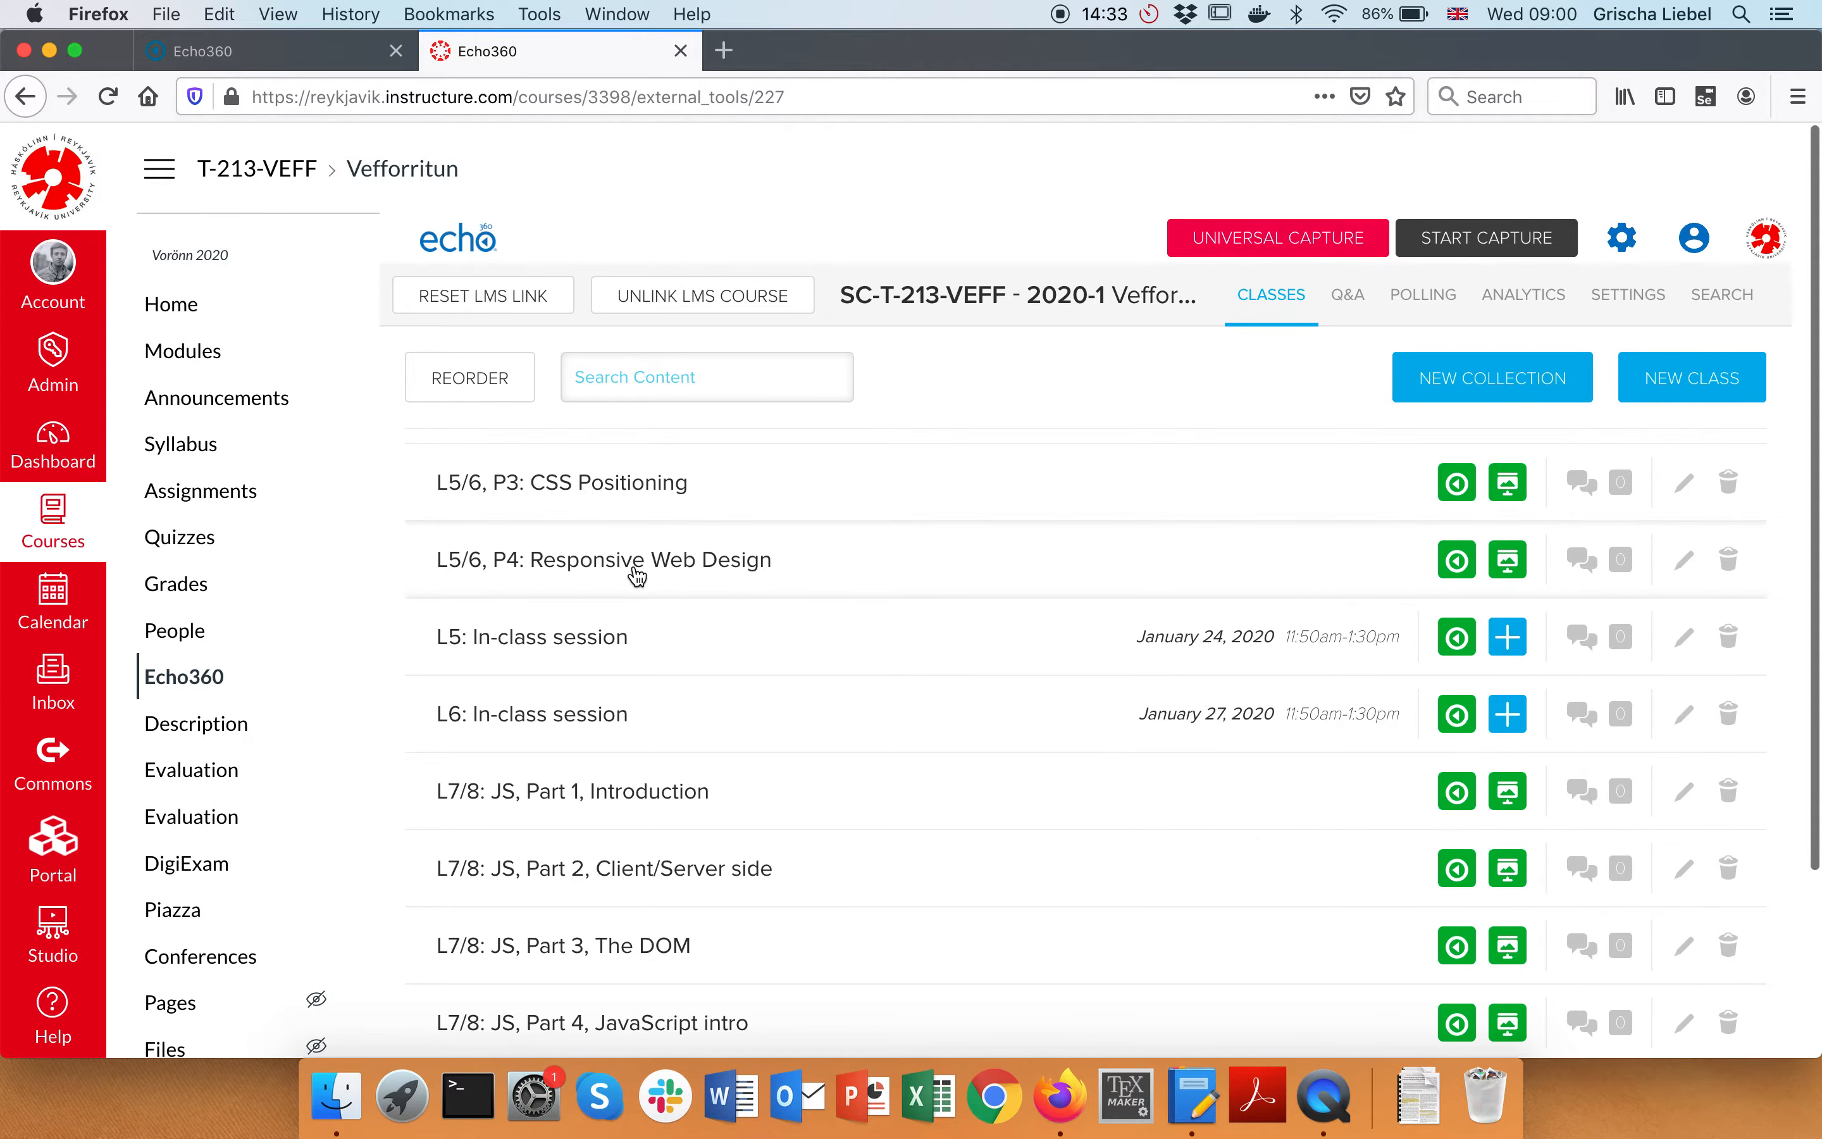
pyautogui.scroll(10, 631, 578)
pyautogui.scroll(-8, 572, 538)
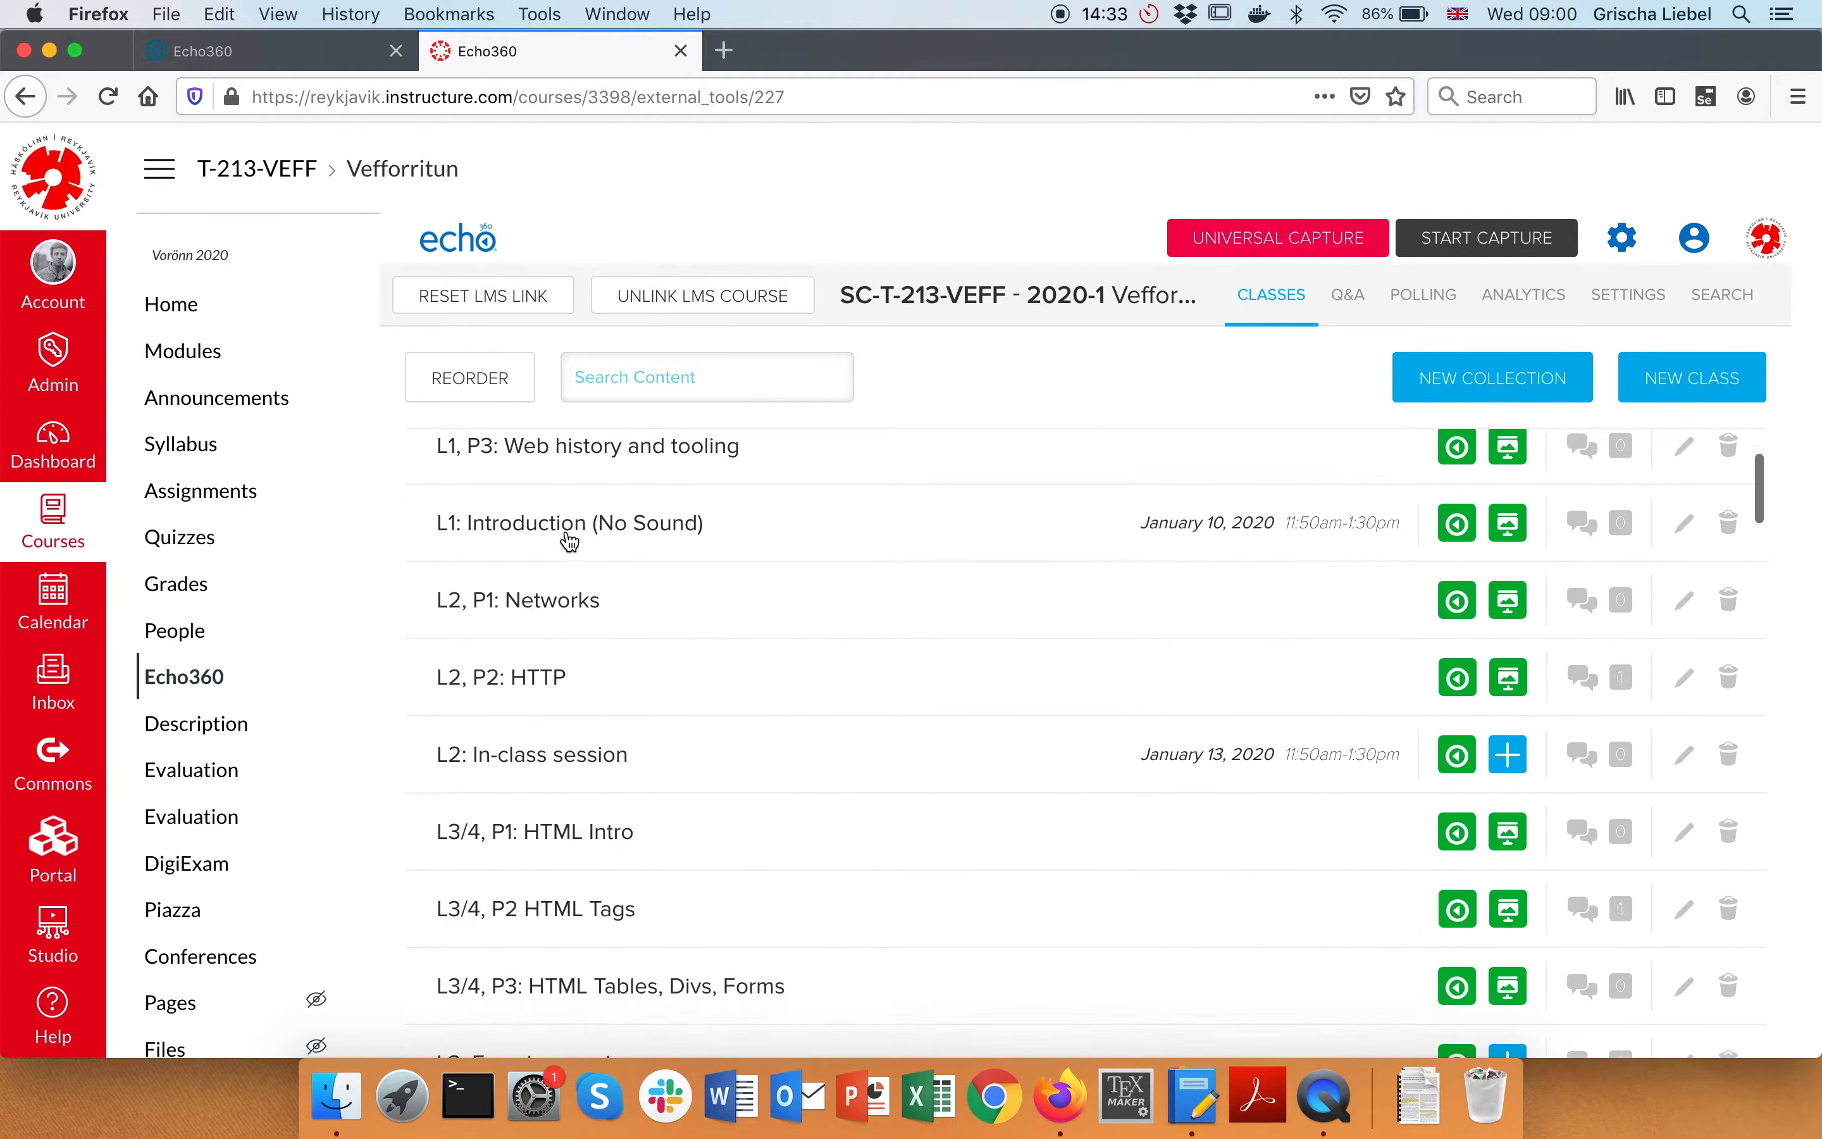
pyautogui.scroll(-5, 530, 831)
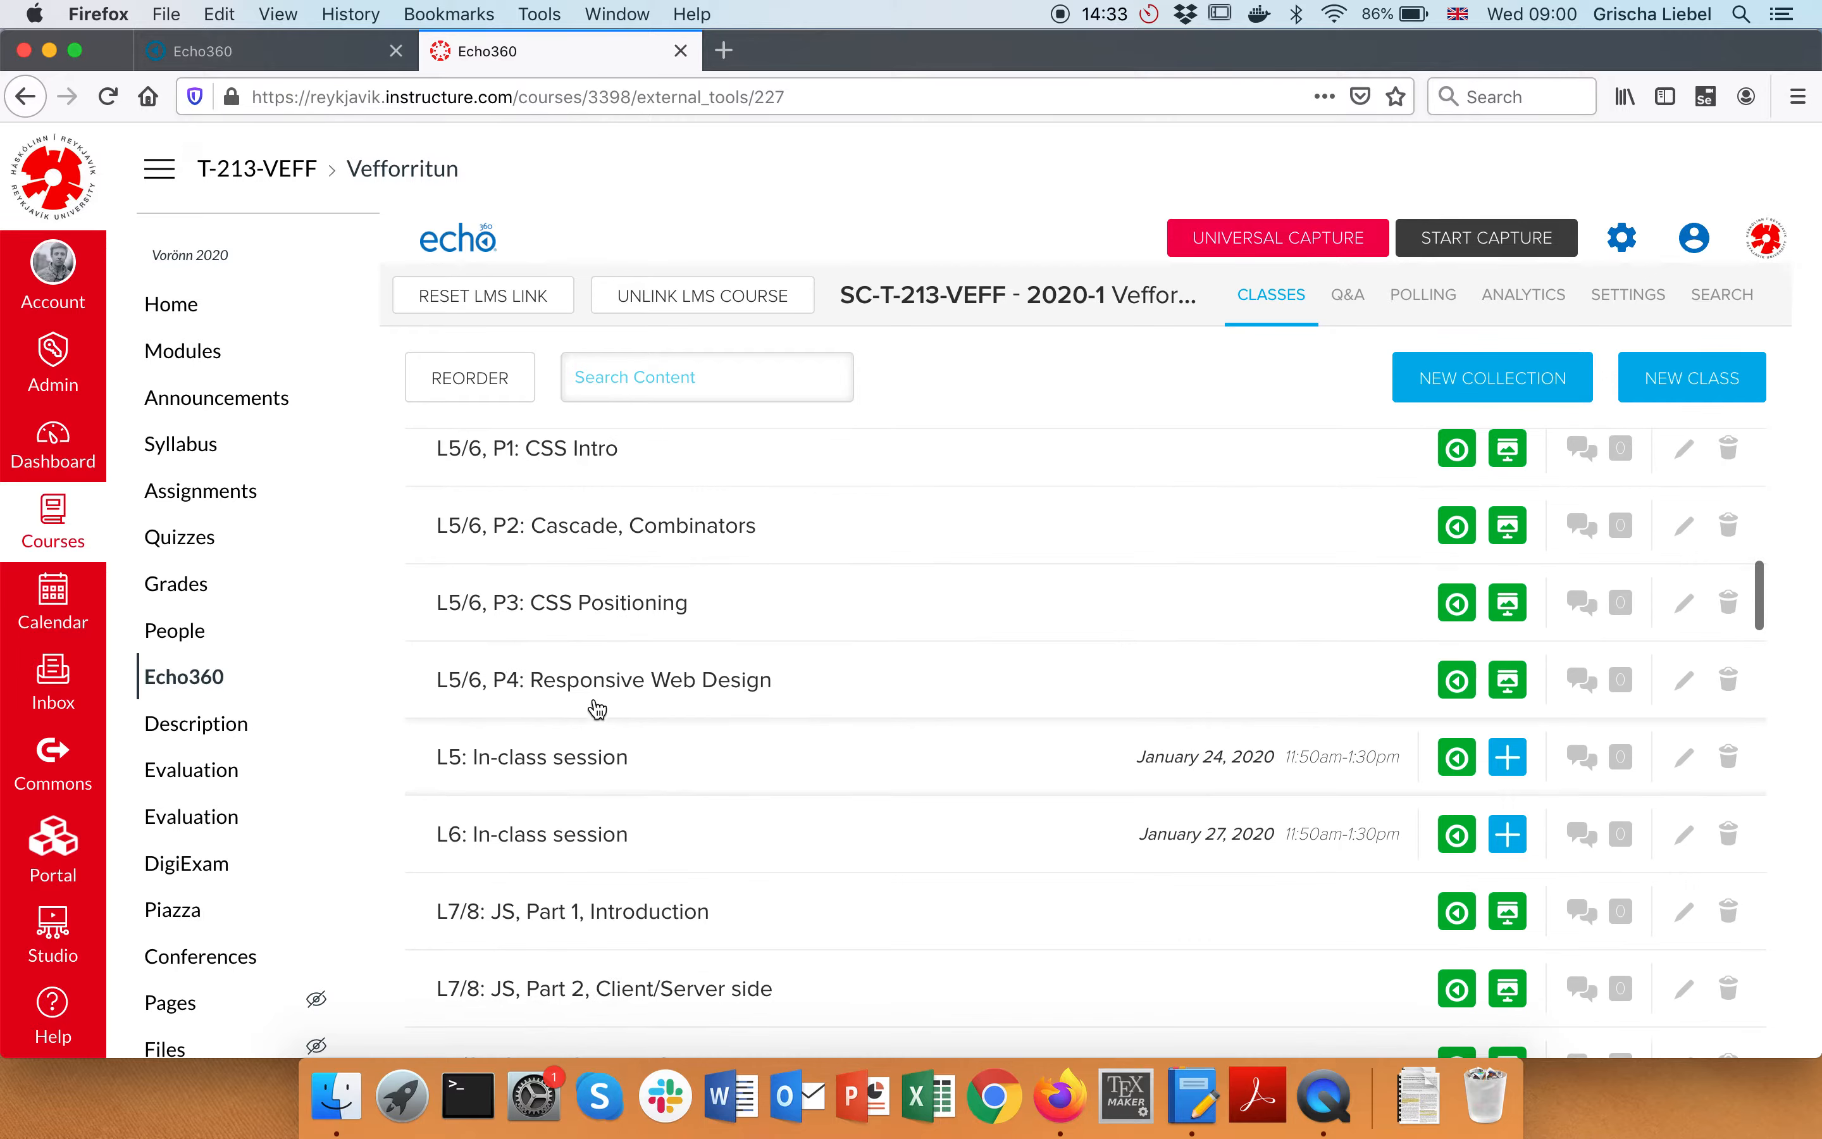
pyautogui.scroll(2, 576, 572)
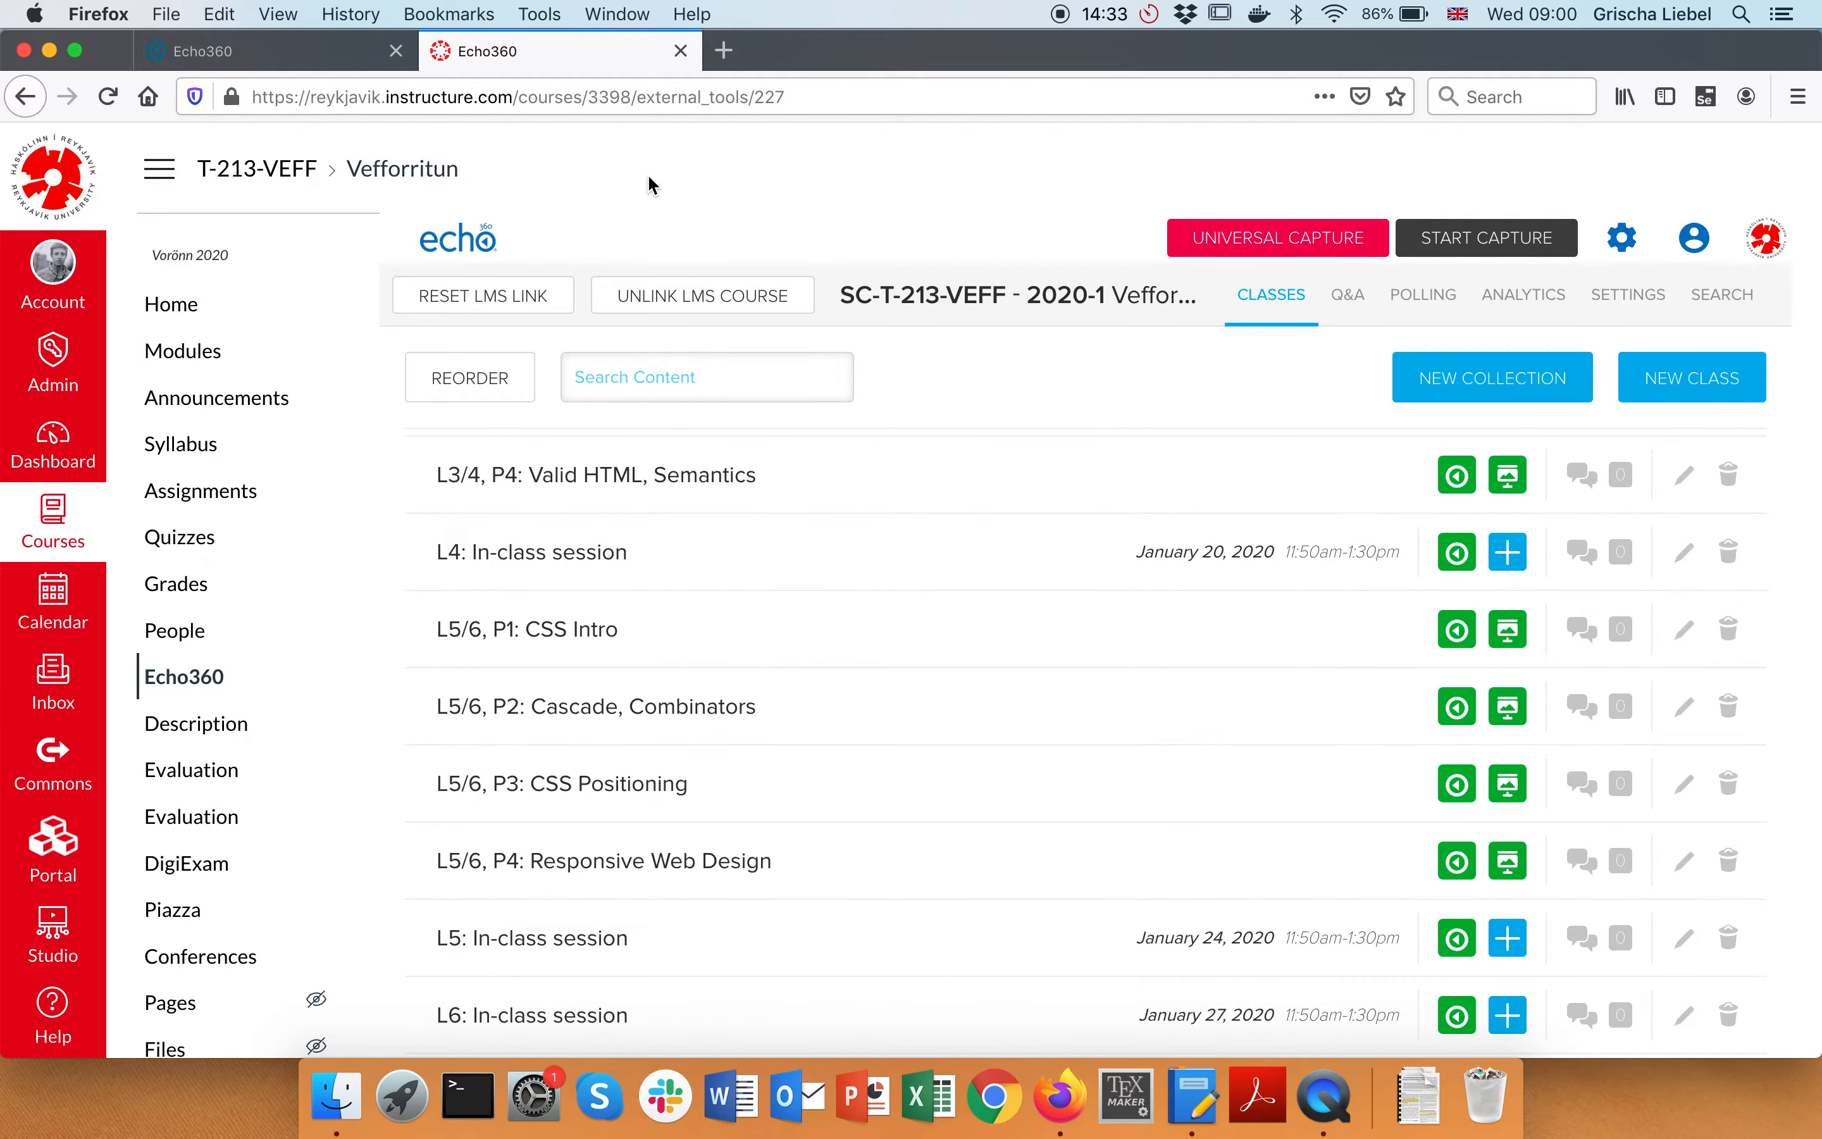
pyautogui.scroll(10, 623, 669)
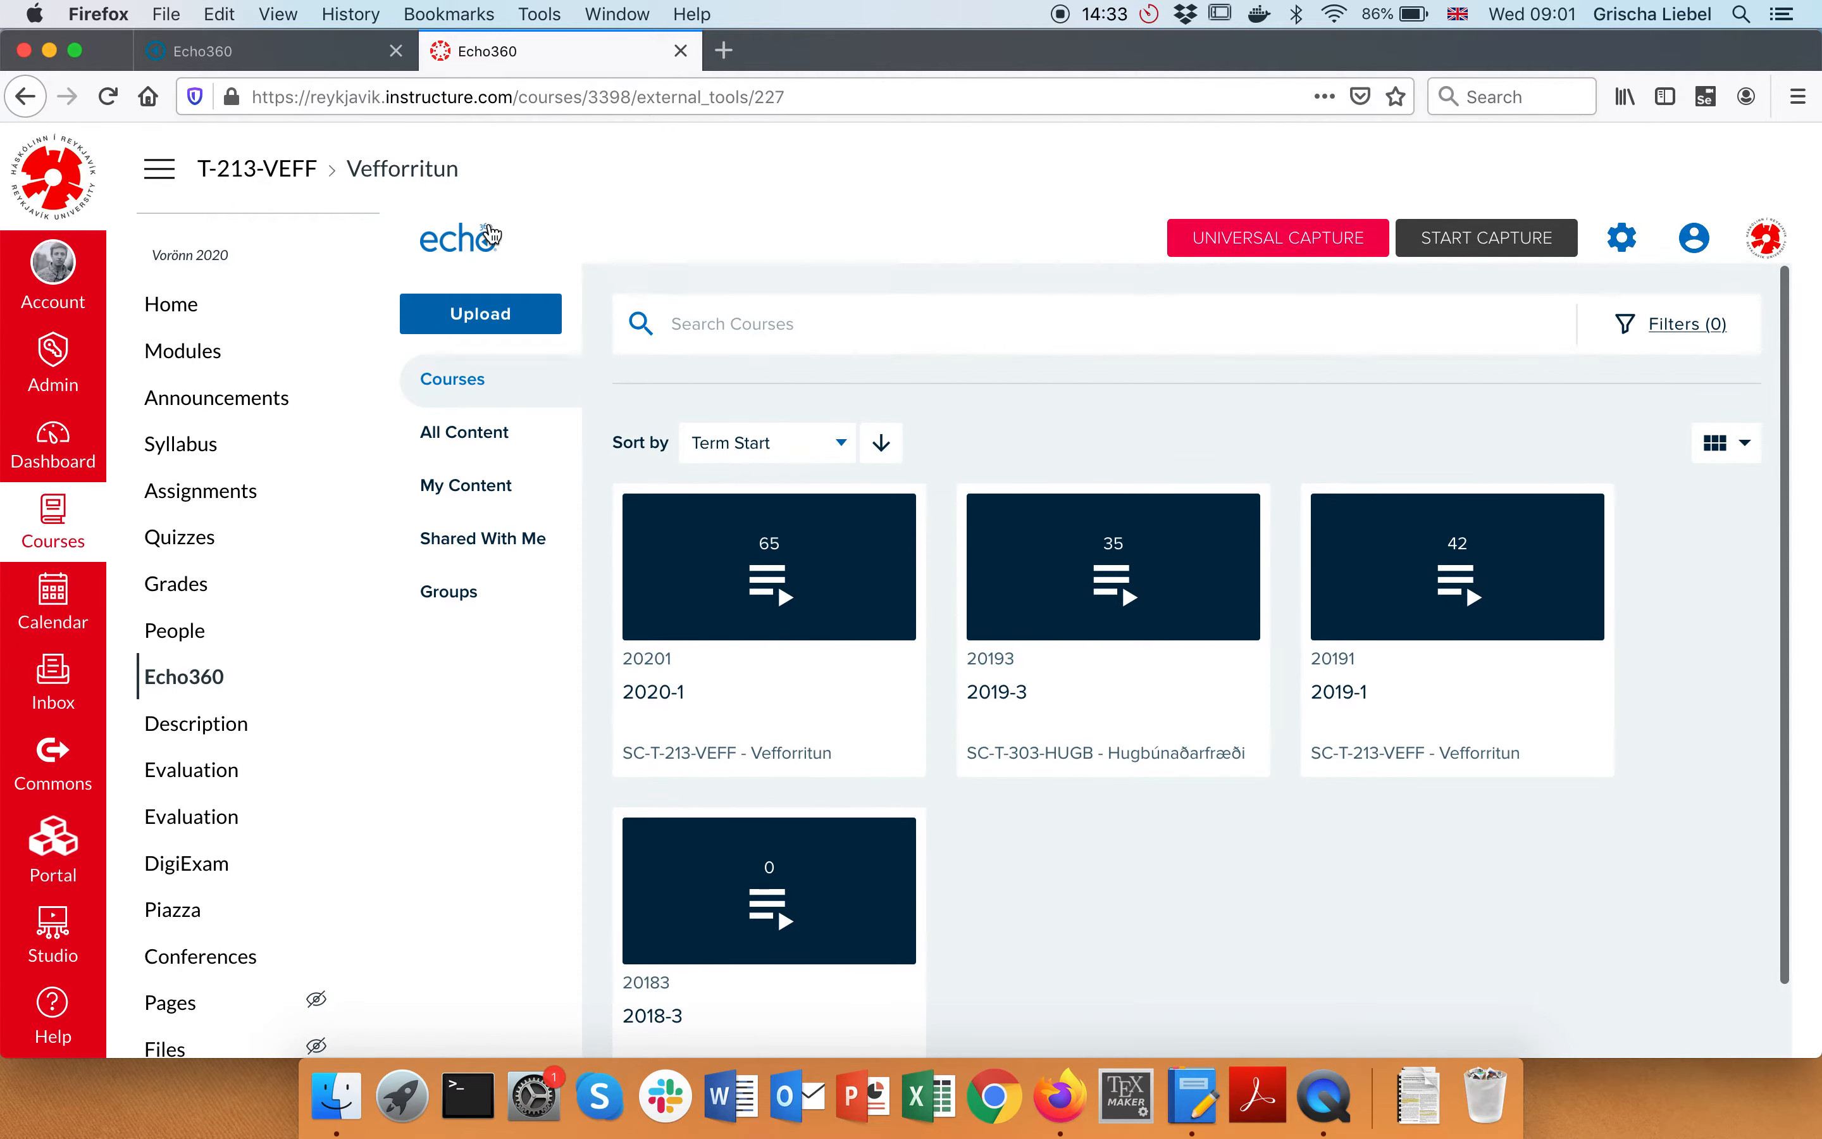
# Go to the Canvas course's Echo360 page and list My Content, scrolling its 153 items
pyautogui.click(314, 53)
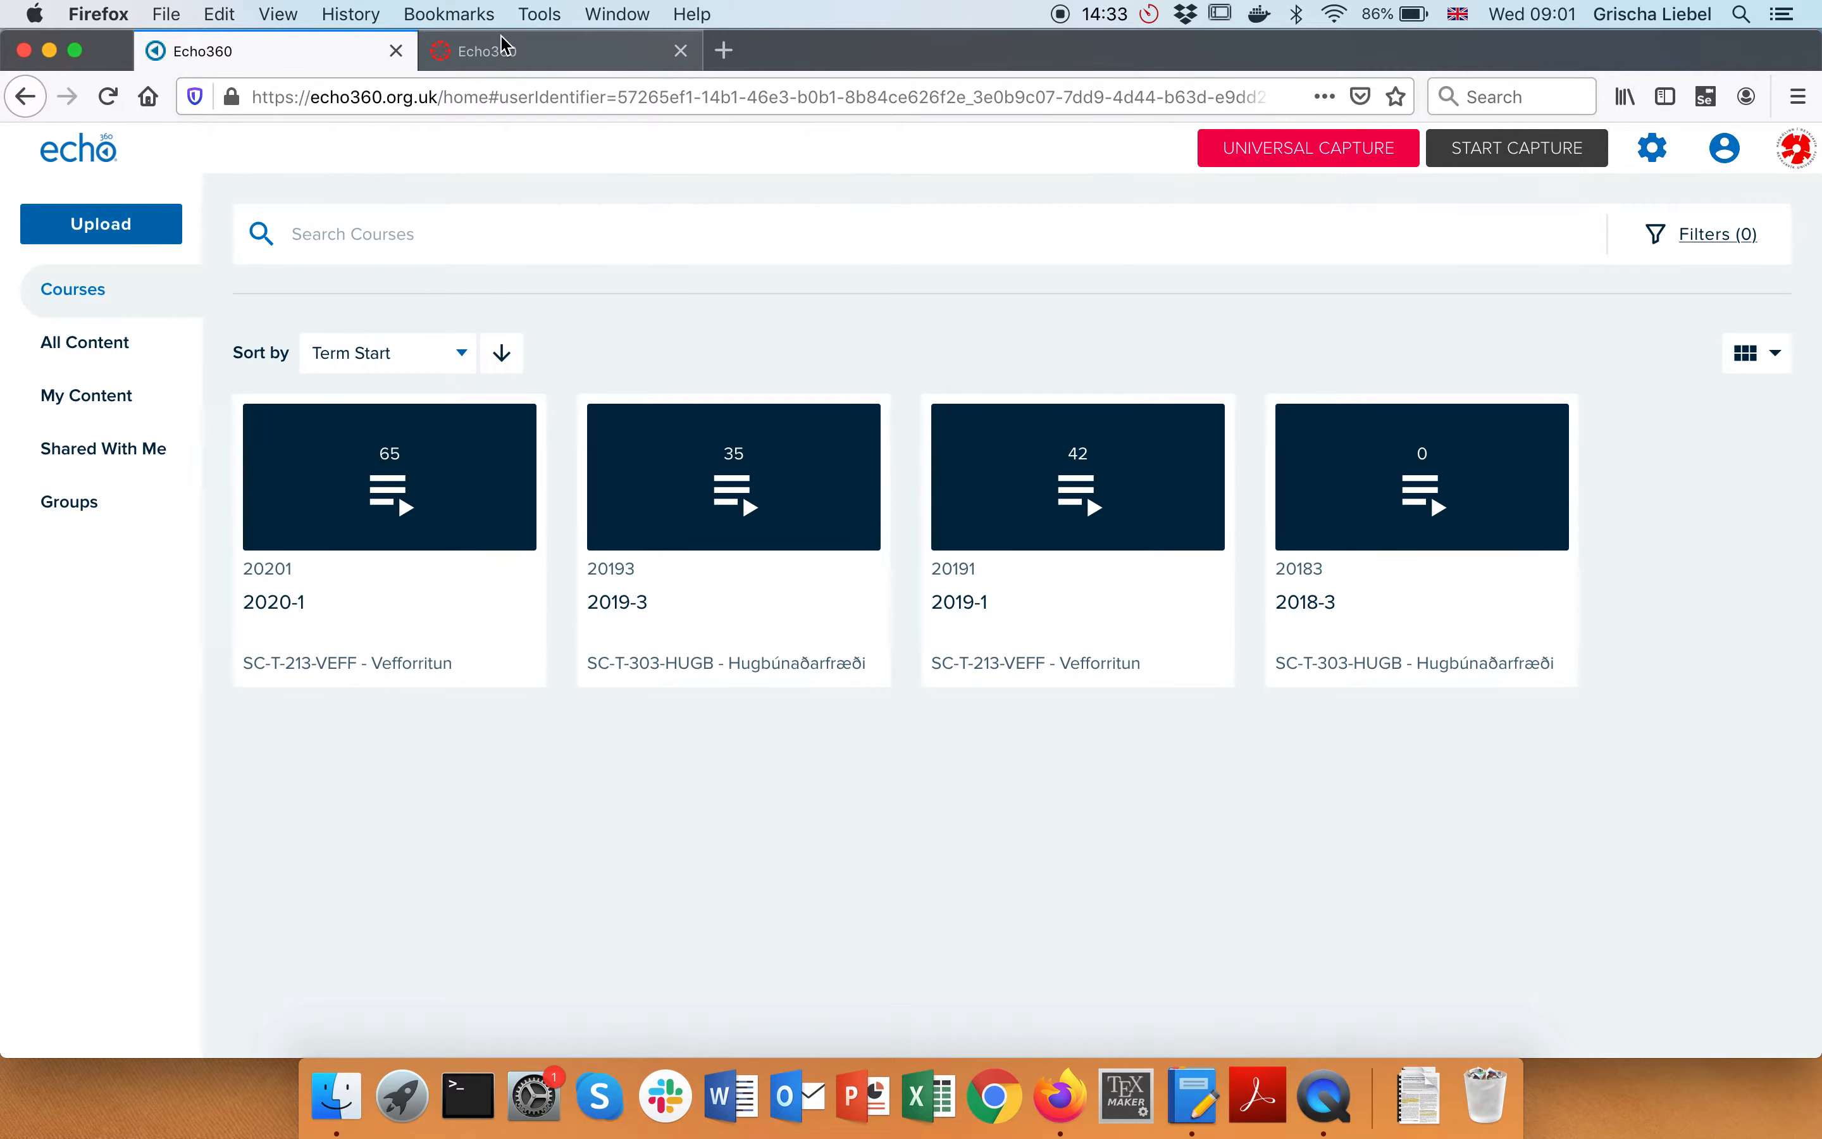
pyautogui.click(534, 52)
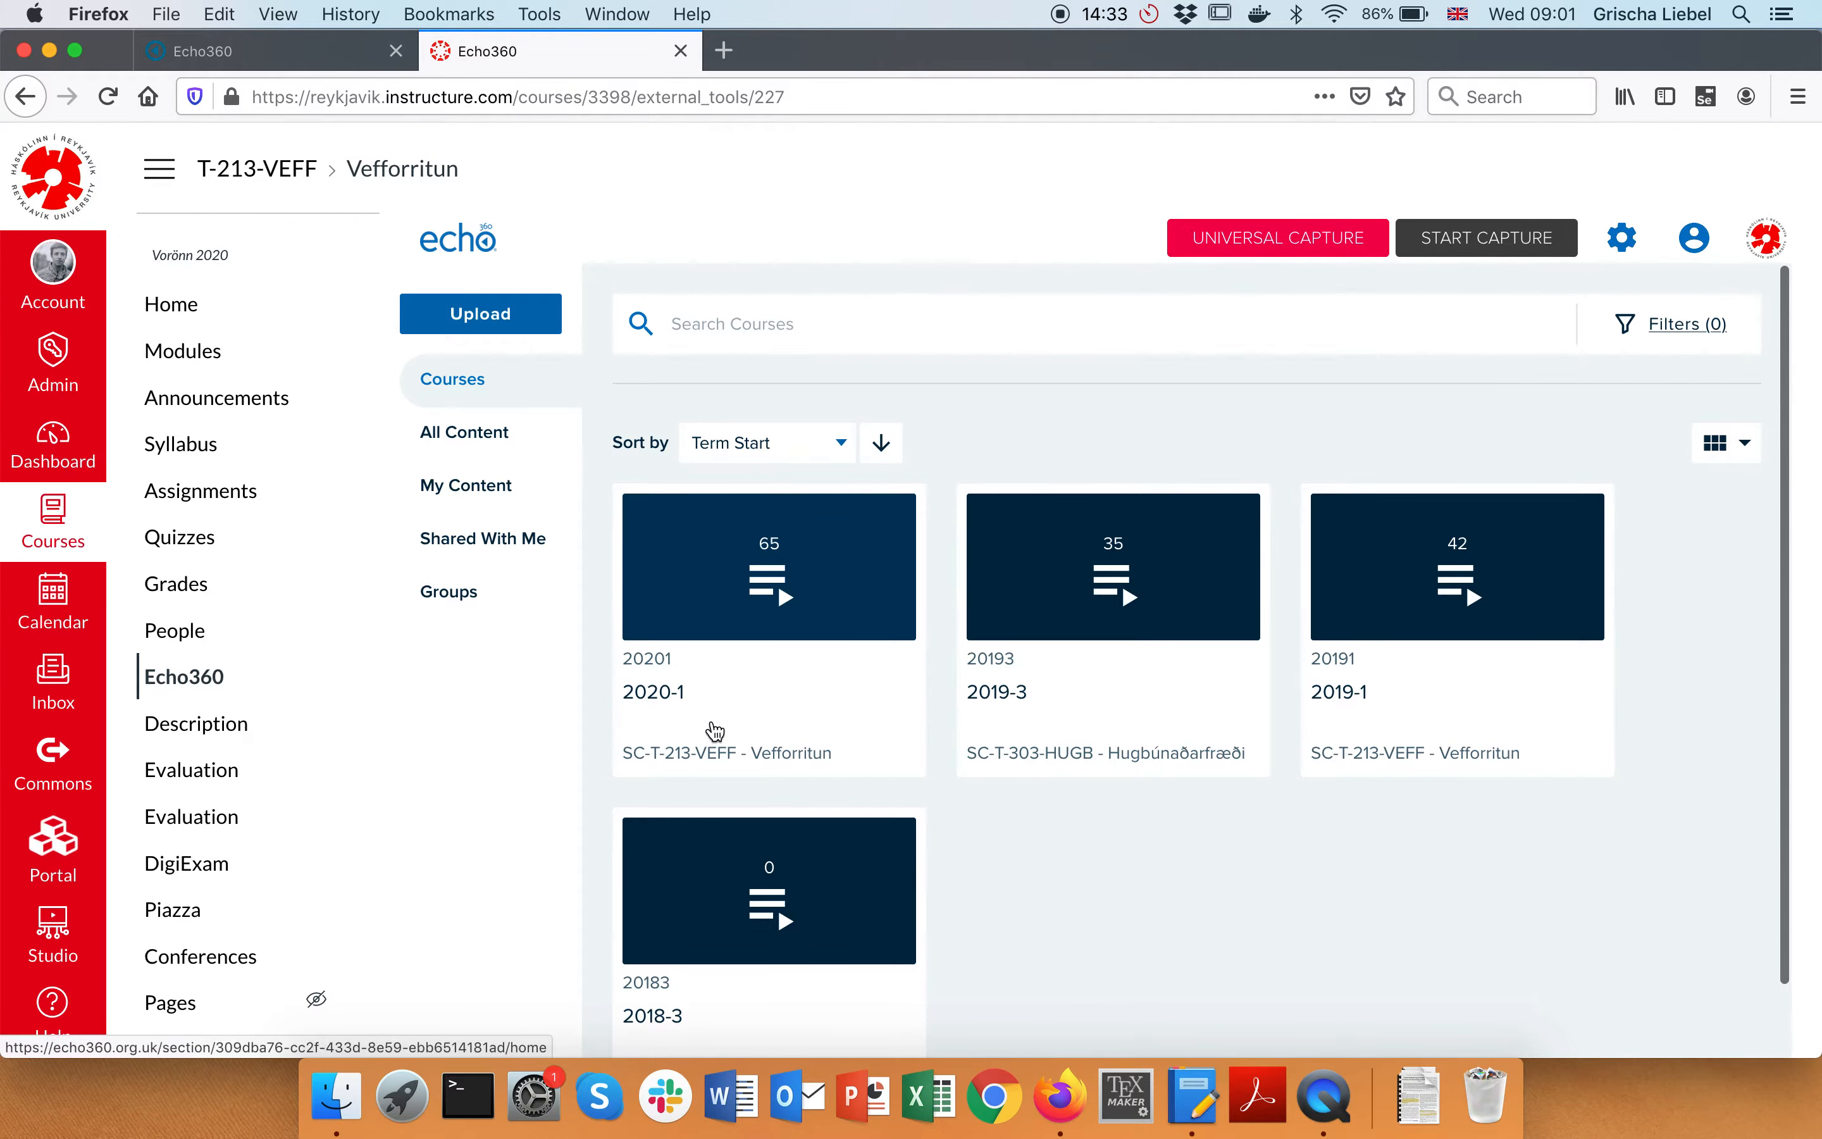
pyautogui.scroll(-1, 719, 730)
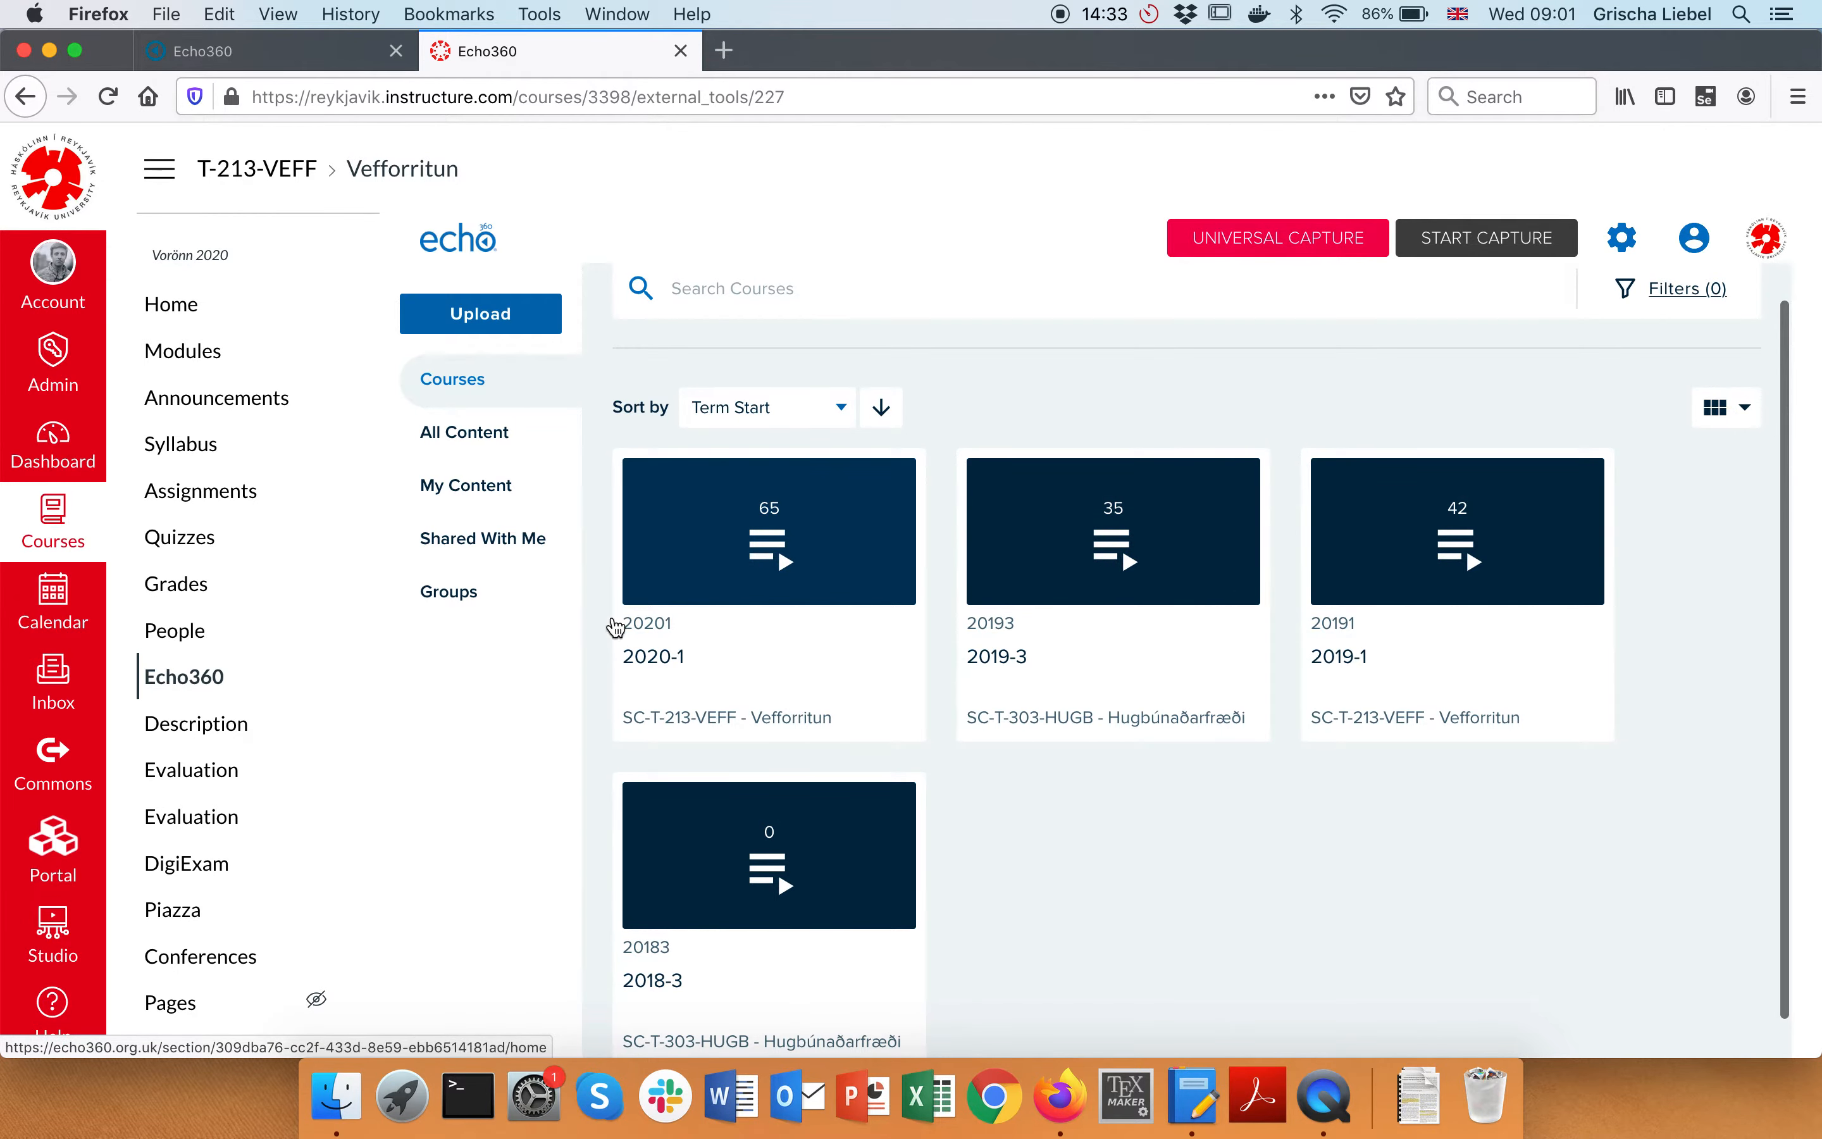
pyautogui.click(468, 486)
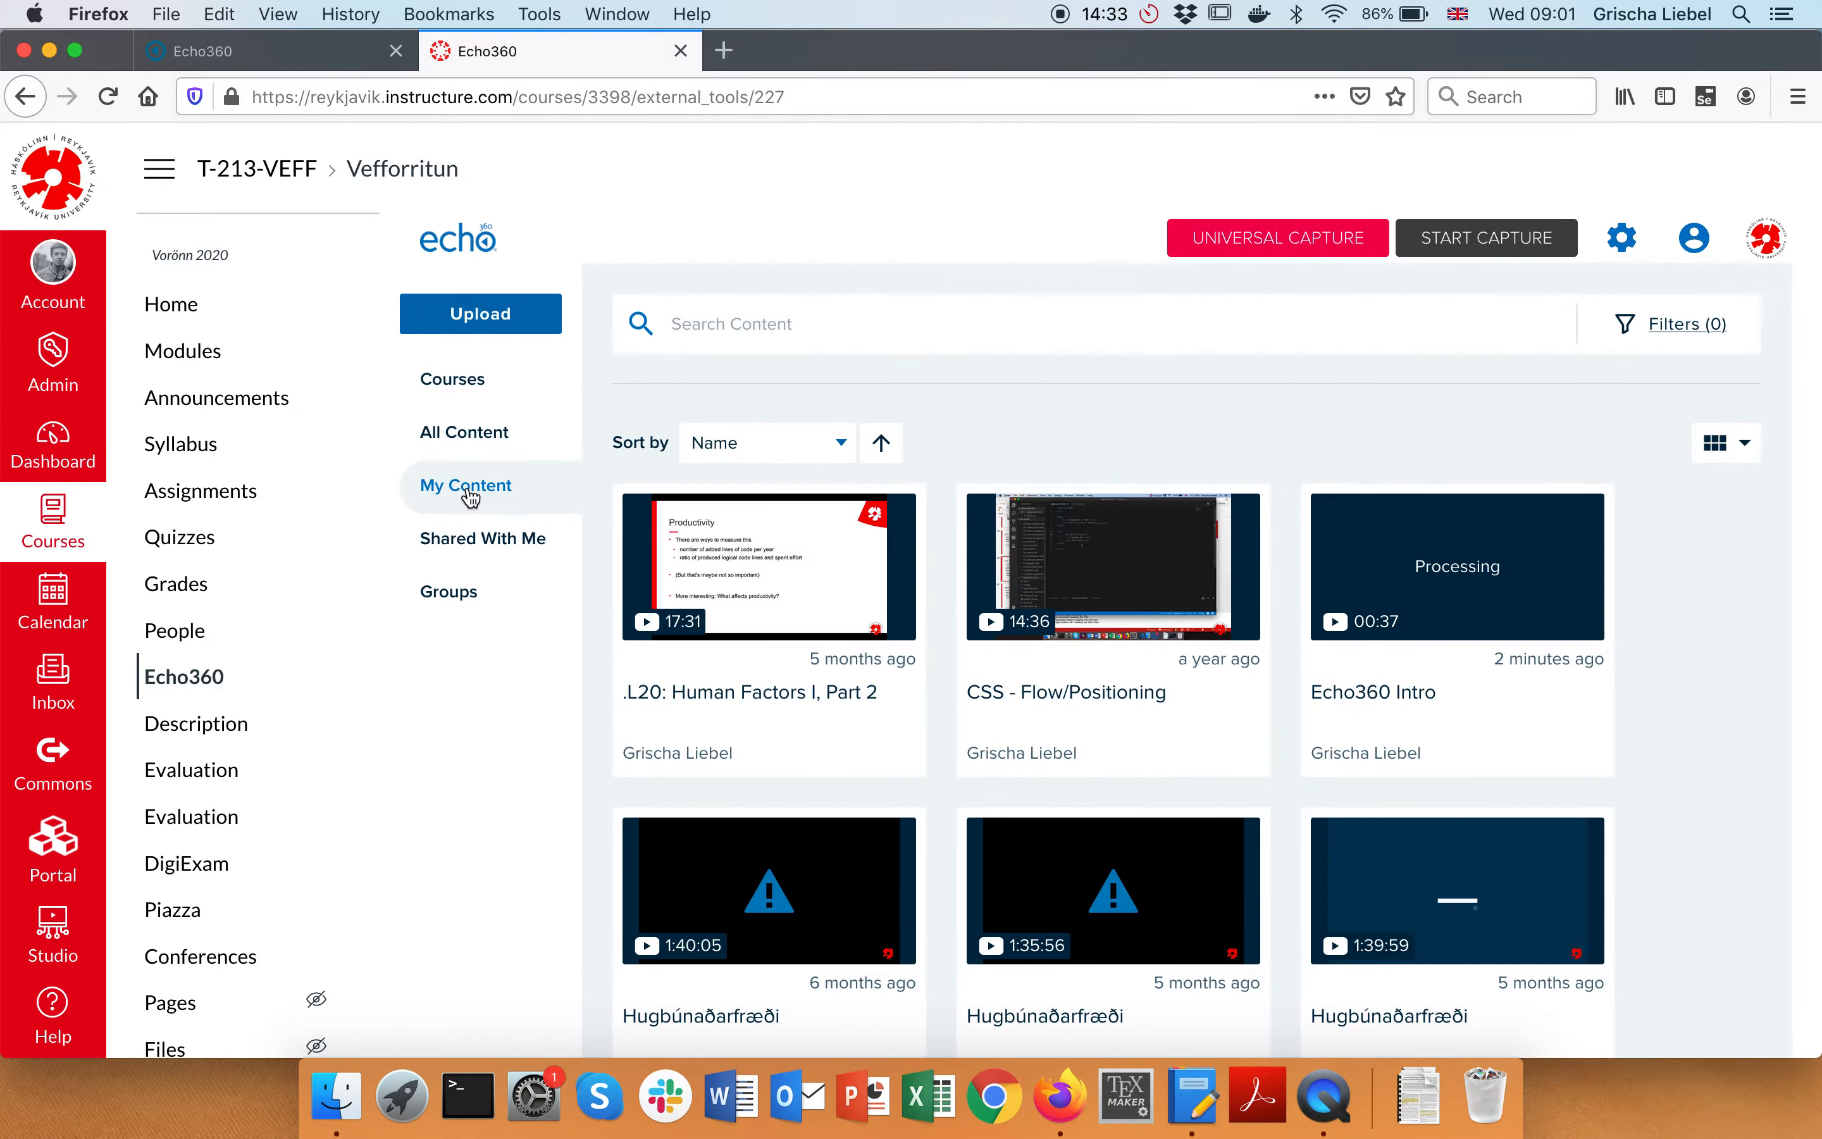
pyautogui.scroll(-5, 1078, 482)
pyautogui.scroll(-15, 1077, 485)
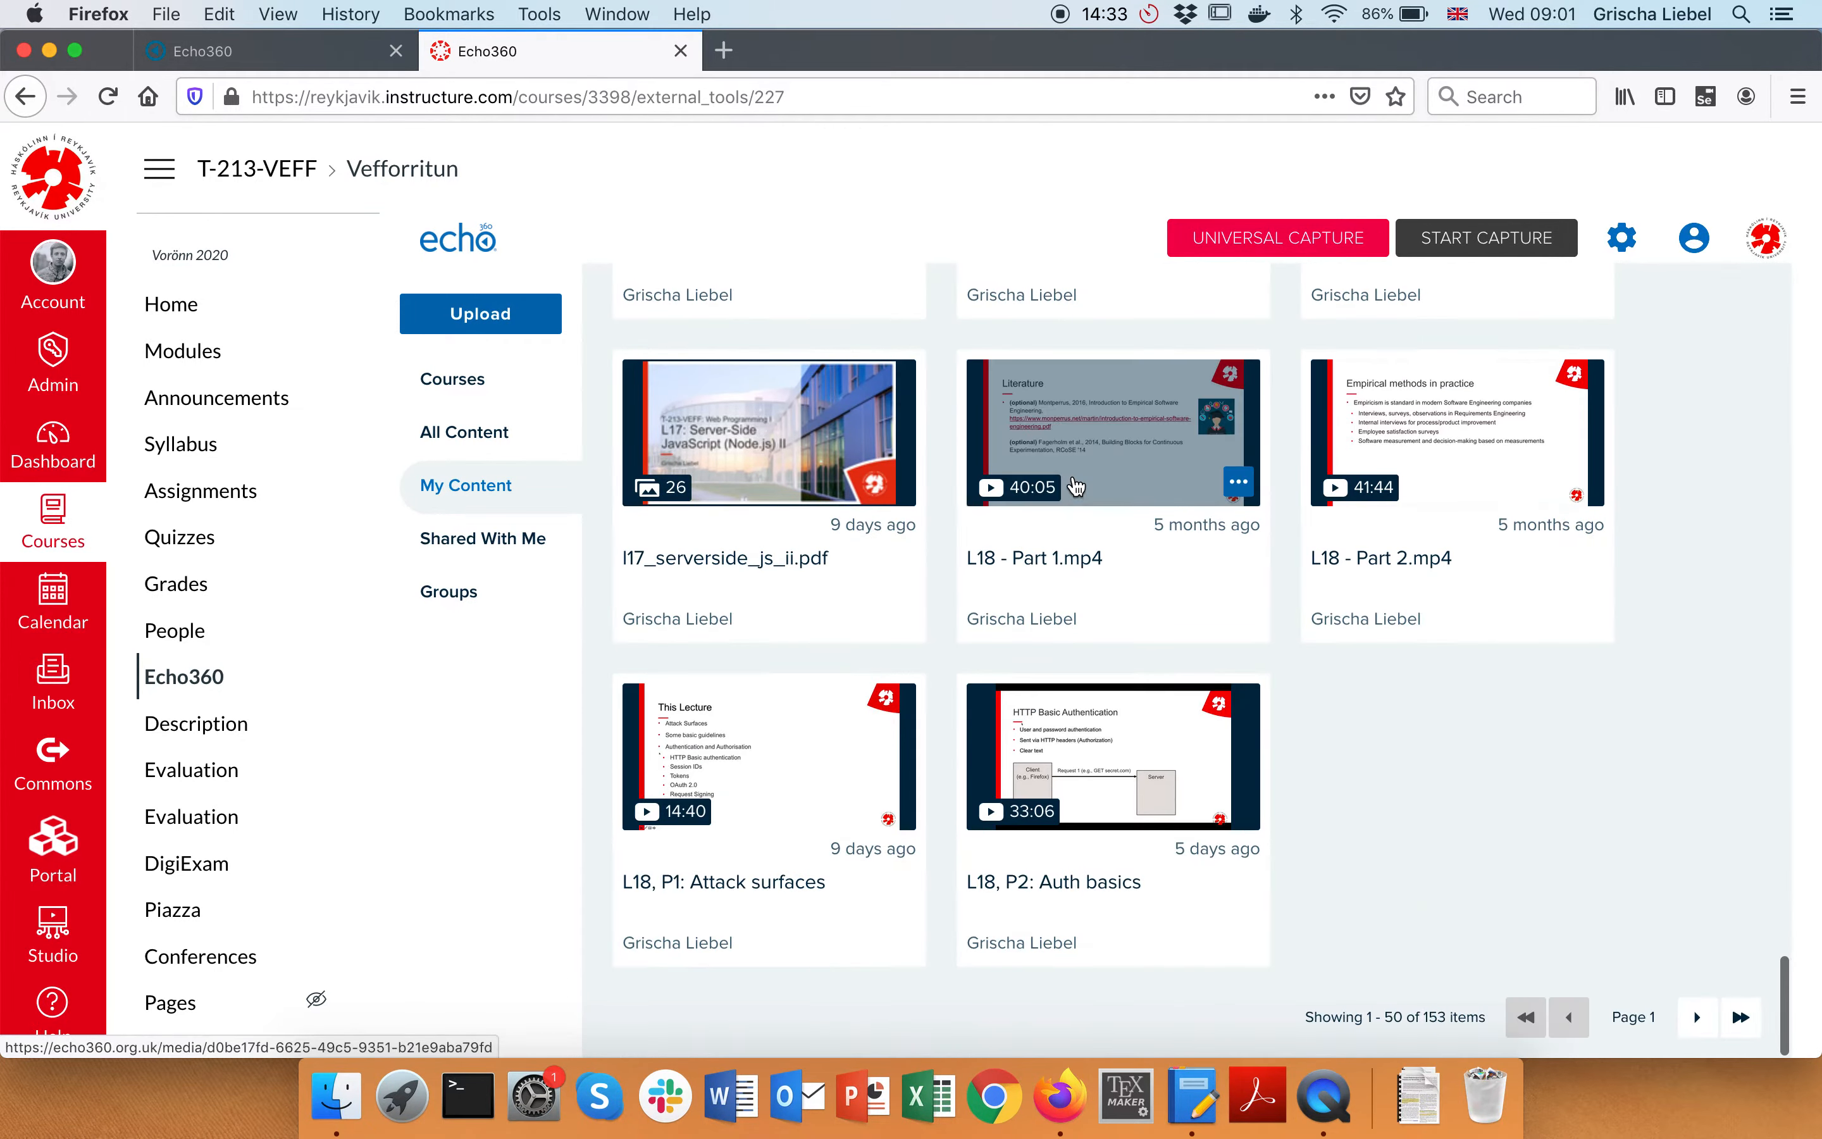
pyautogui.scroll(15, 1403, 775)
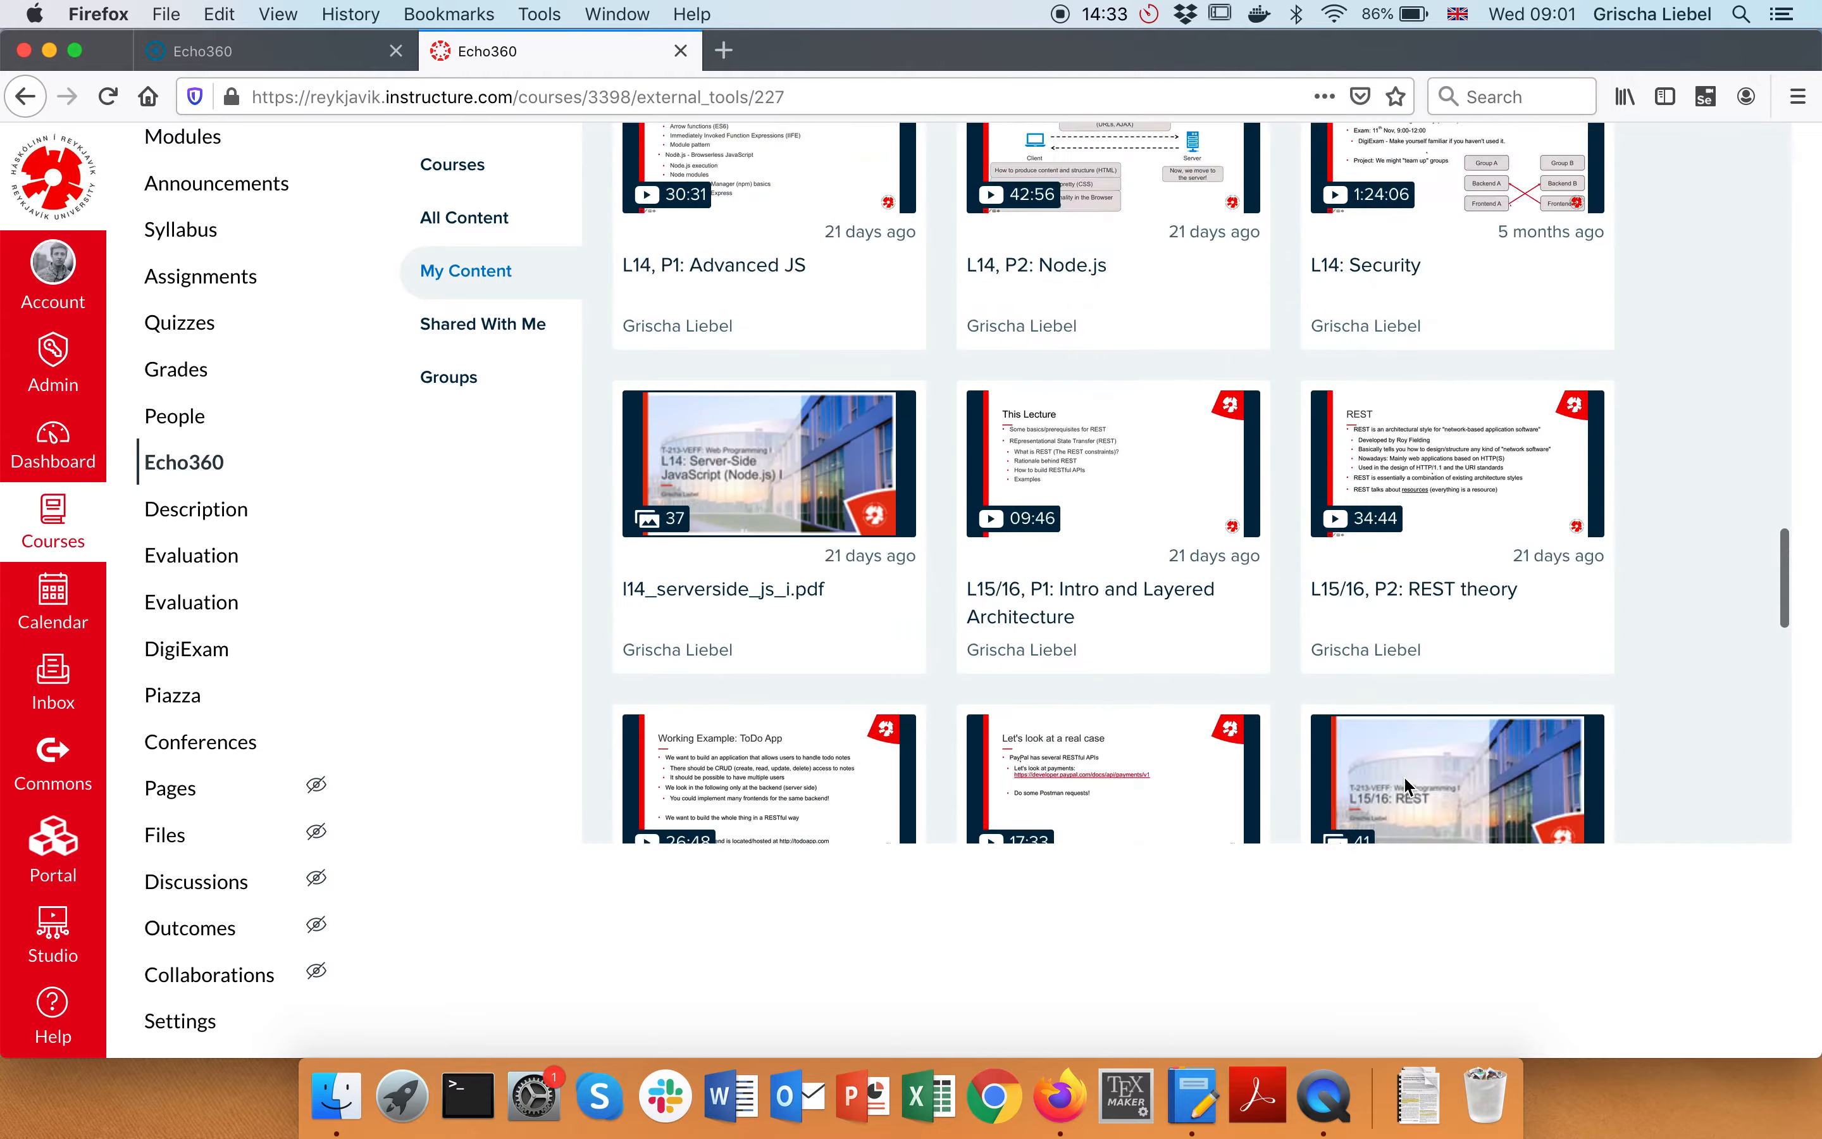
pyautogui.scroll(3, 1205, 602)
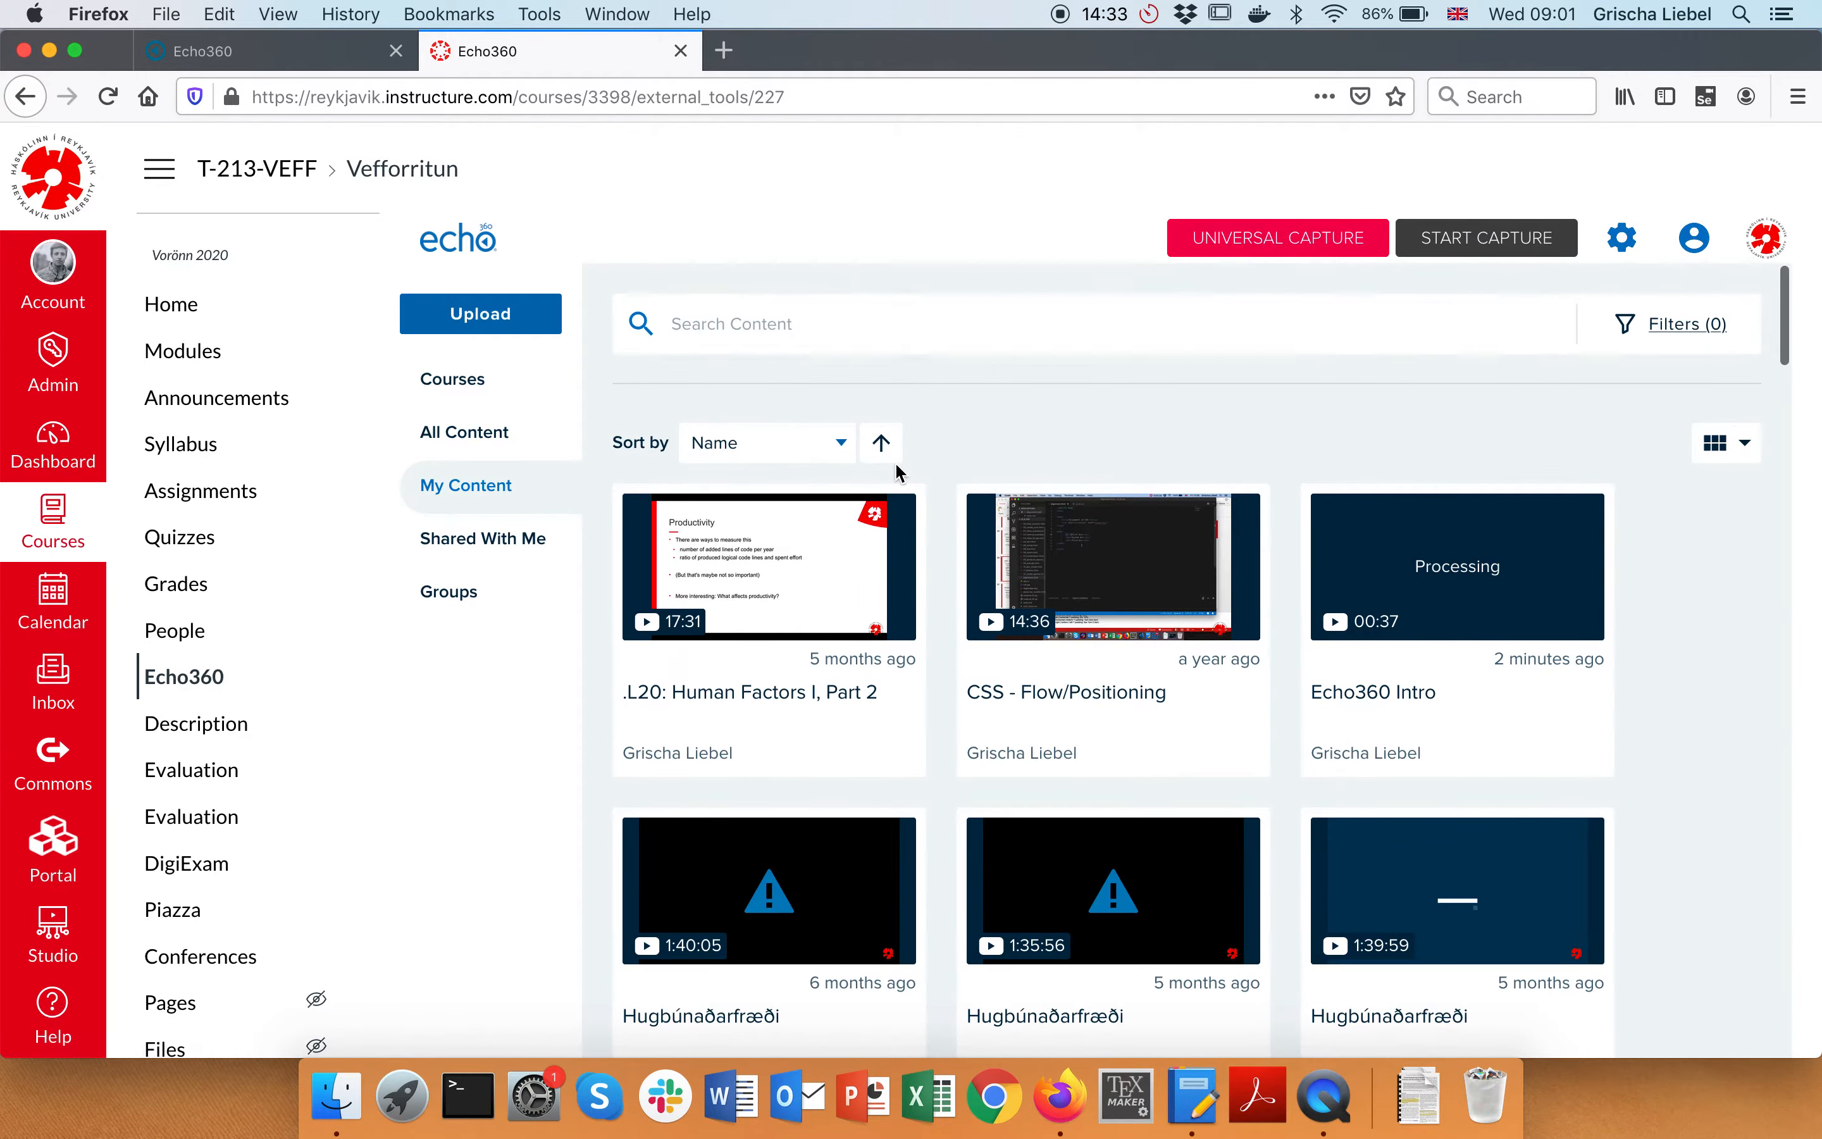
# Sort My Content by Date Created, newest first
pyautogui.click(843, 448)
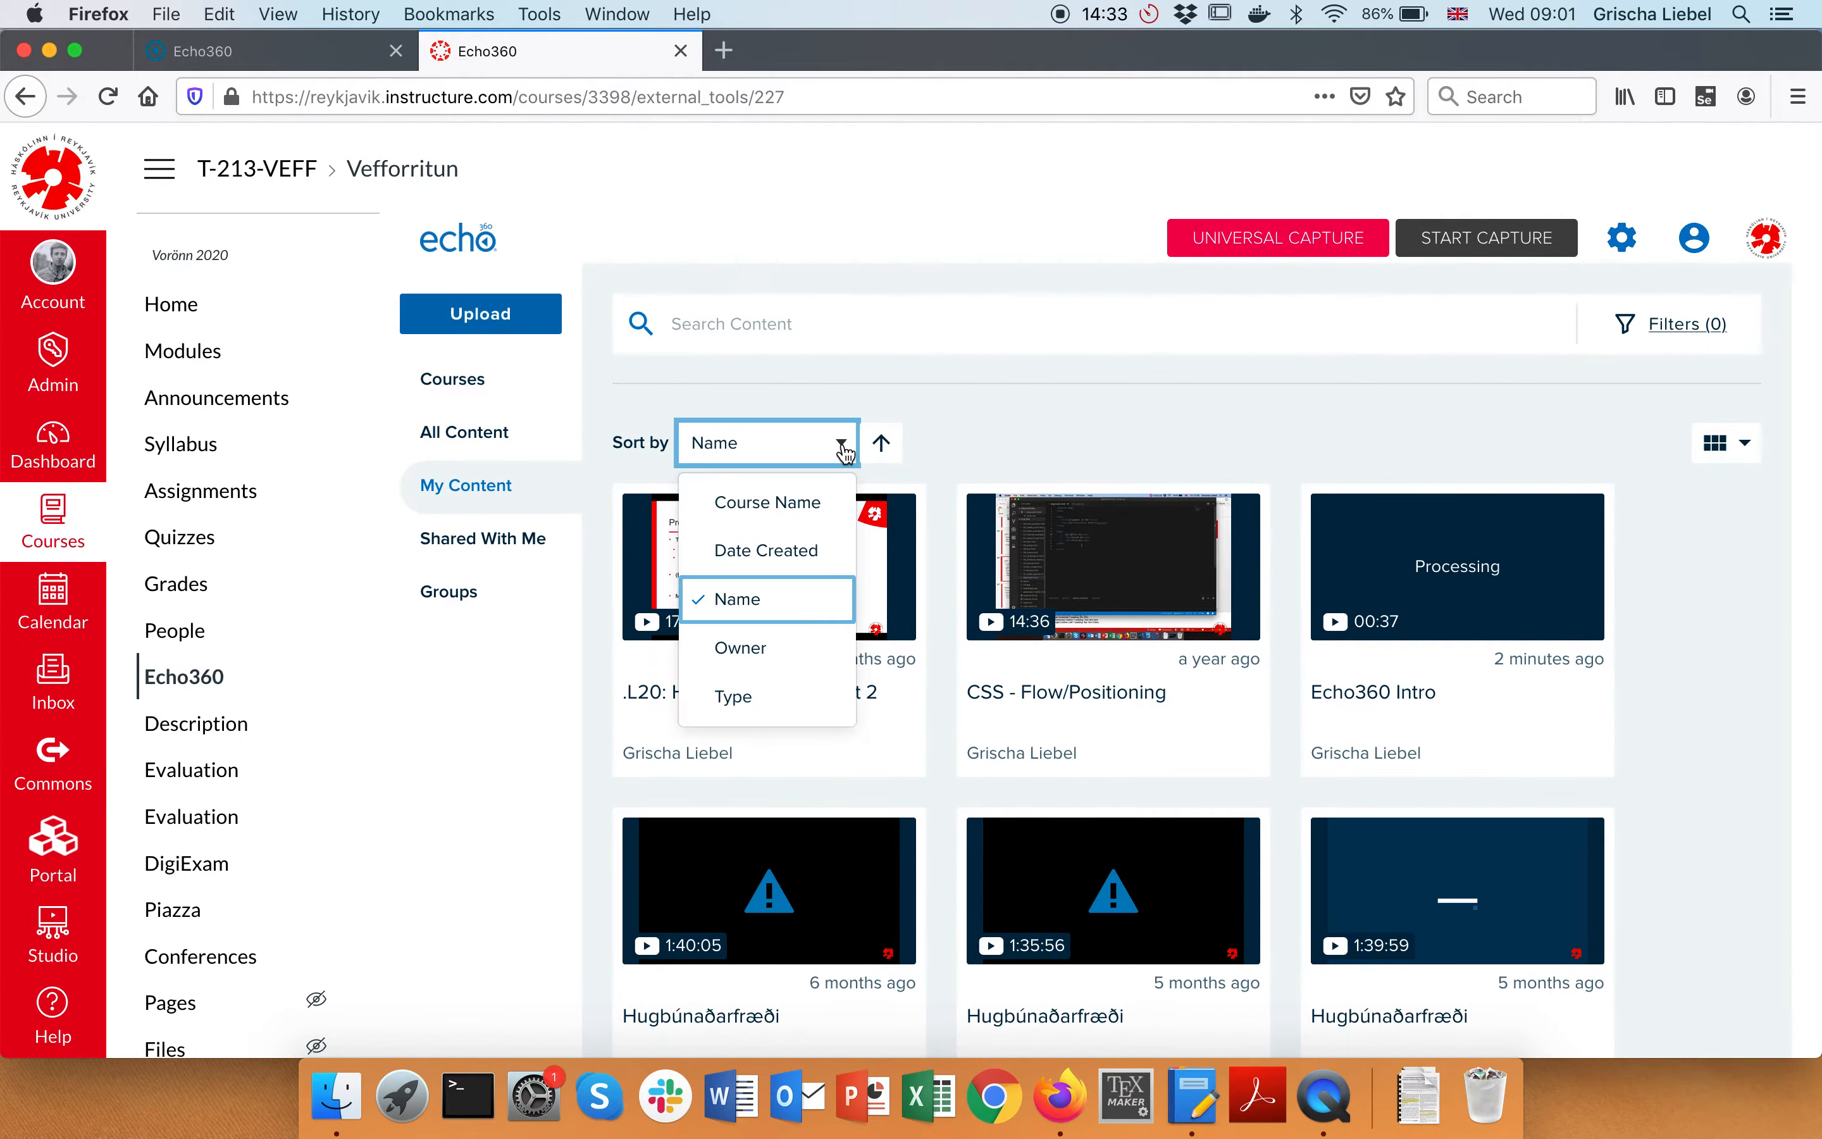
pyautogui.click(764, 550)
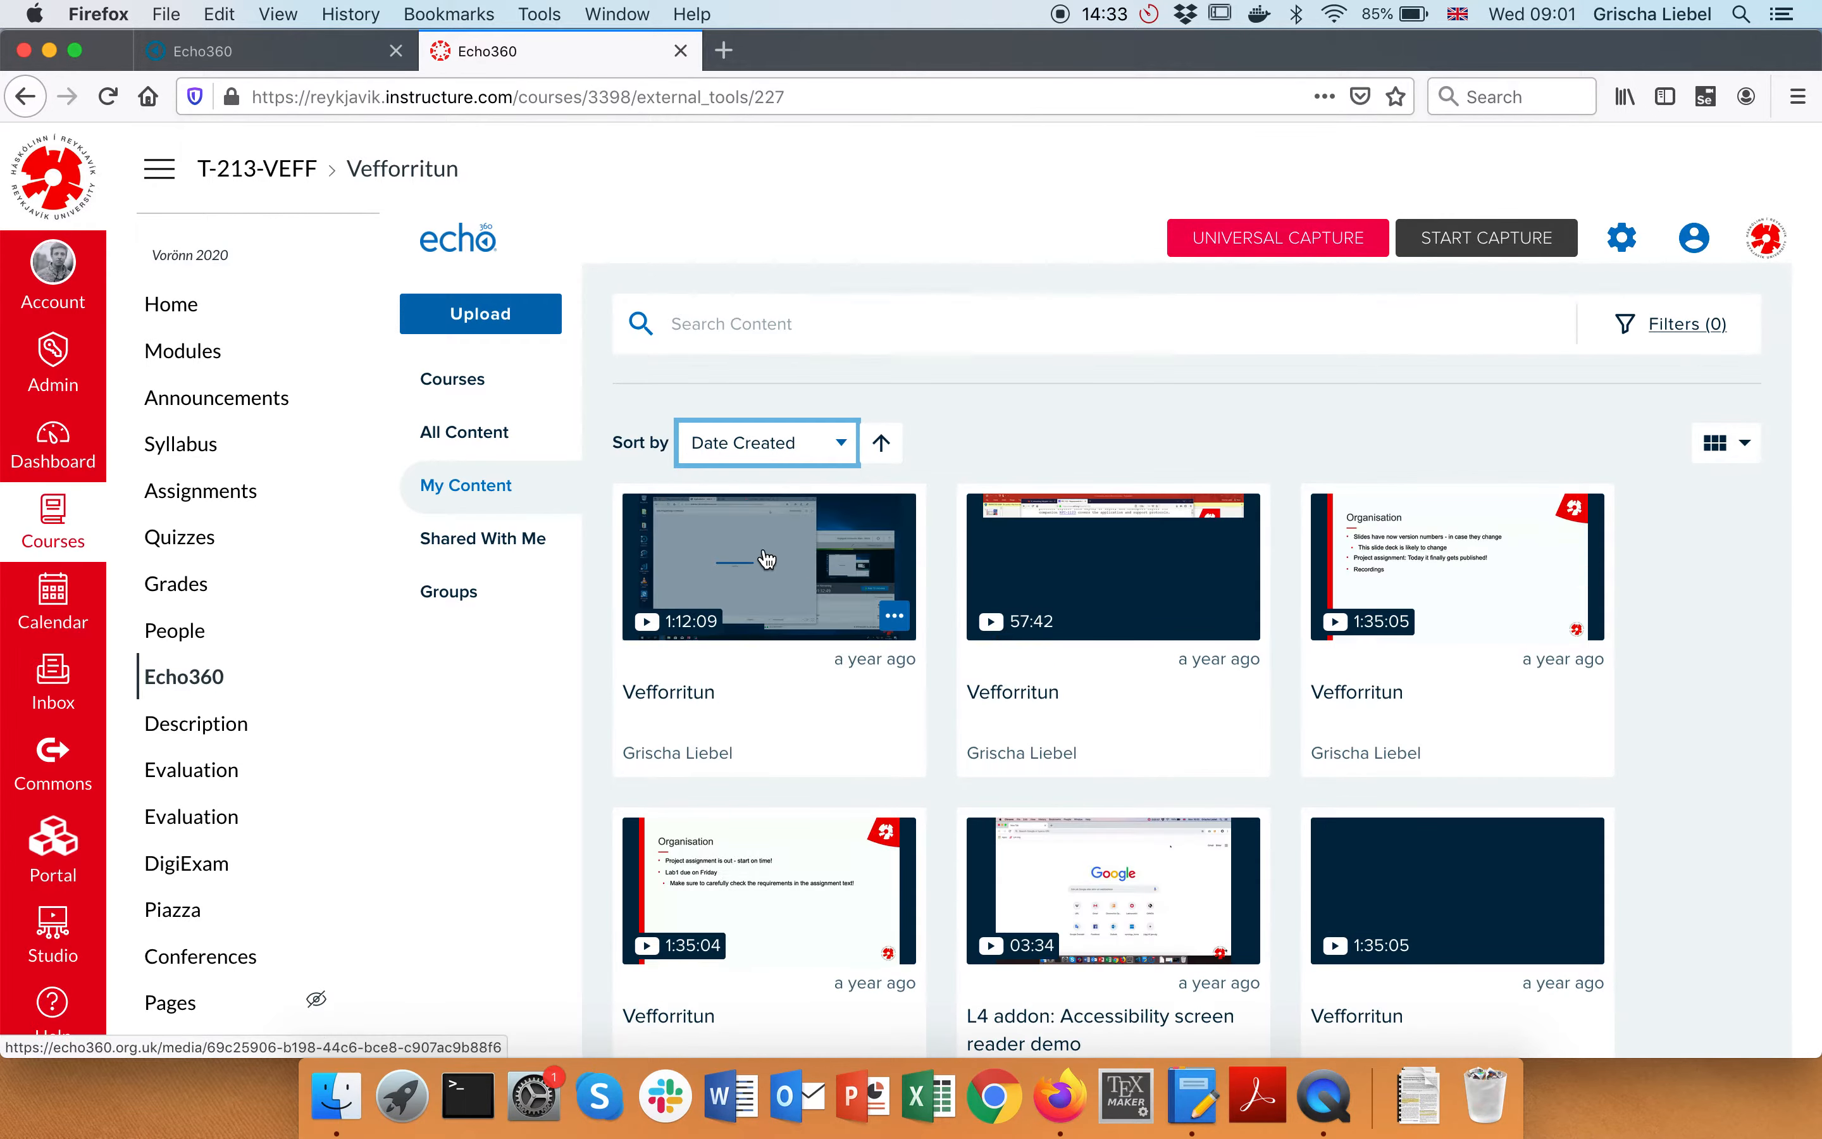
pyautogui.click(882, 444)
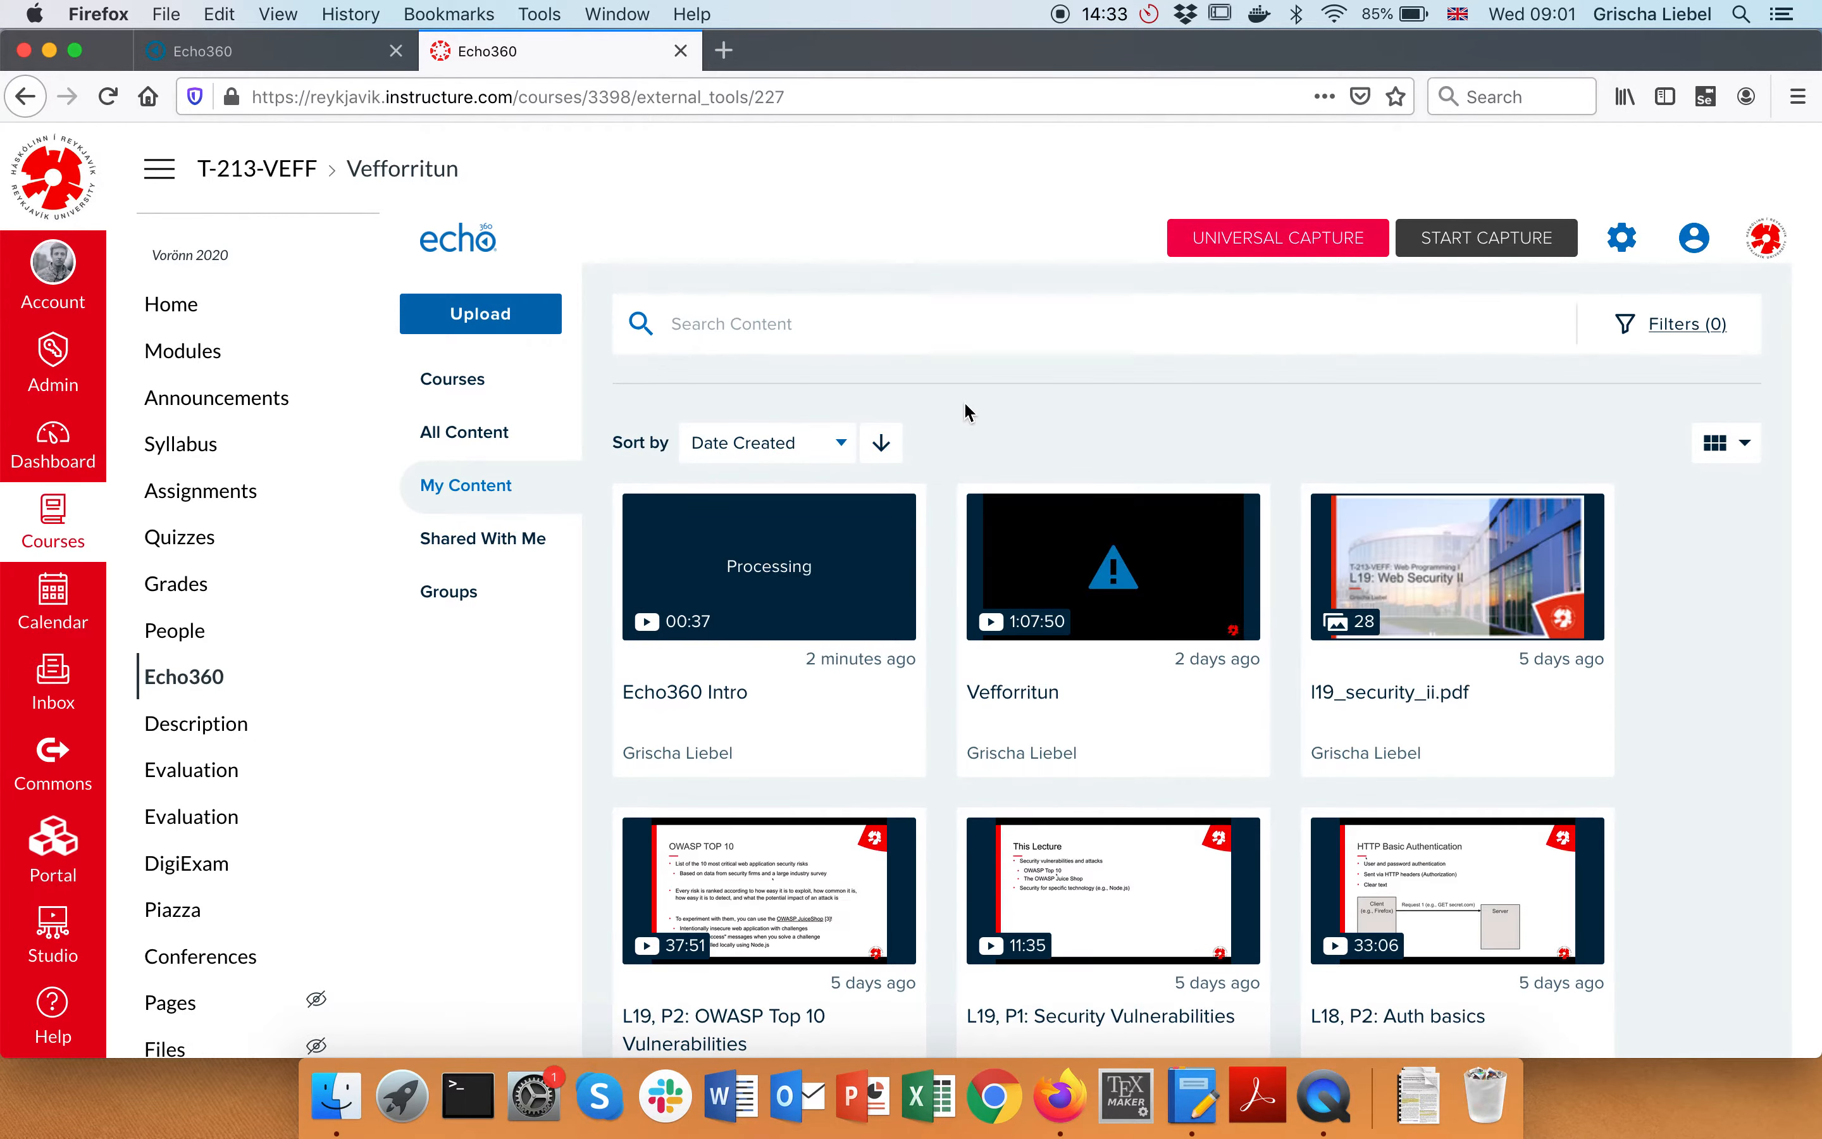
pyautogui.scroll(-1, 980, 393)
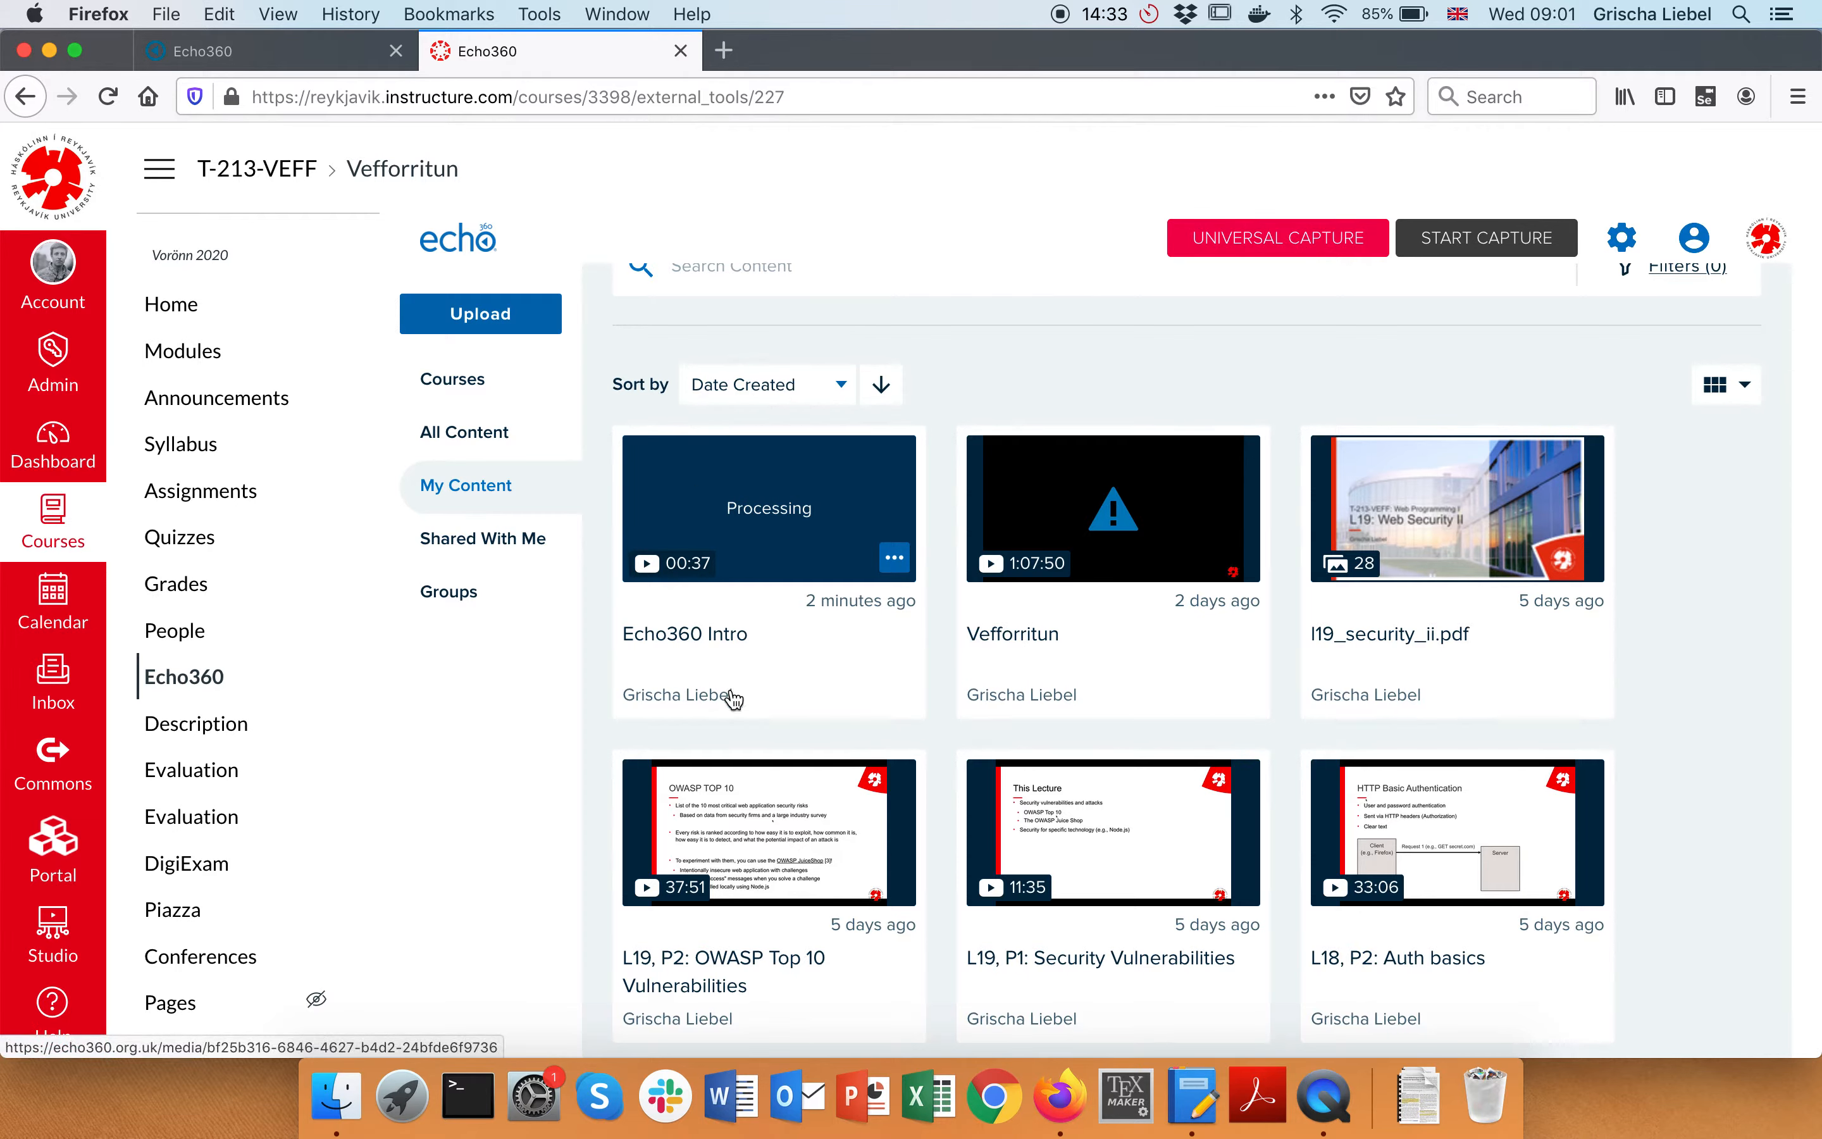
# Open the Echo360 Intro recording's Edit details form, then cancel without changes
pyautogui.click(895, 559)
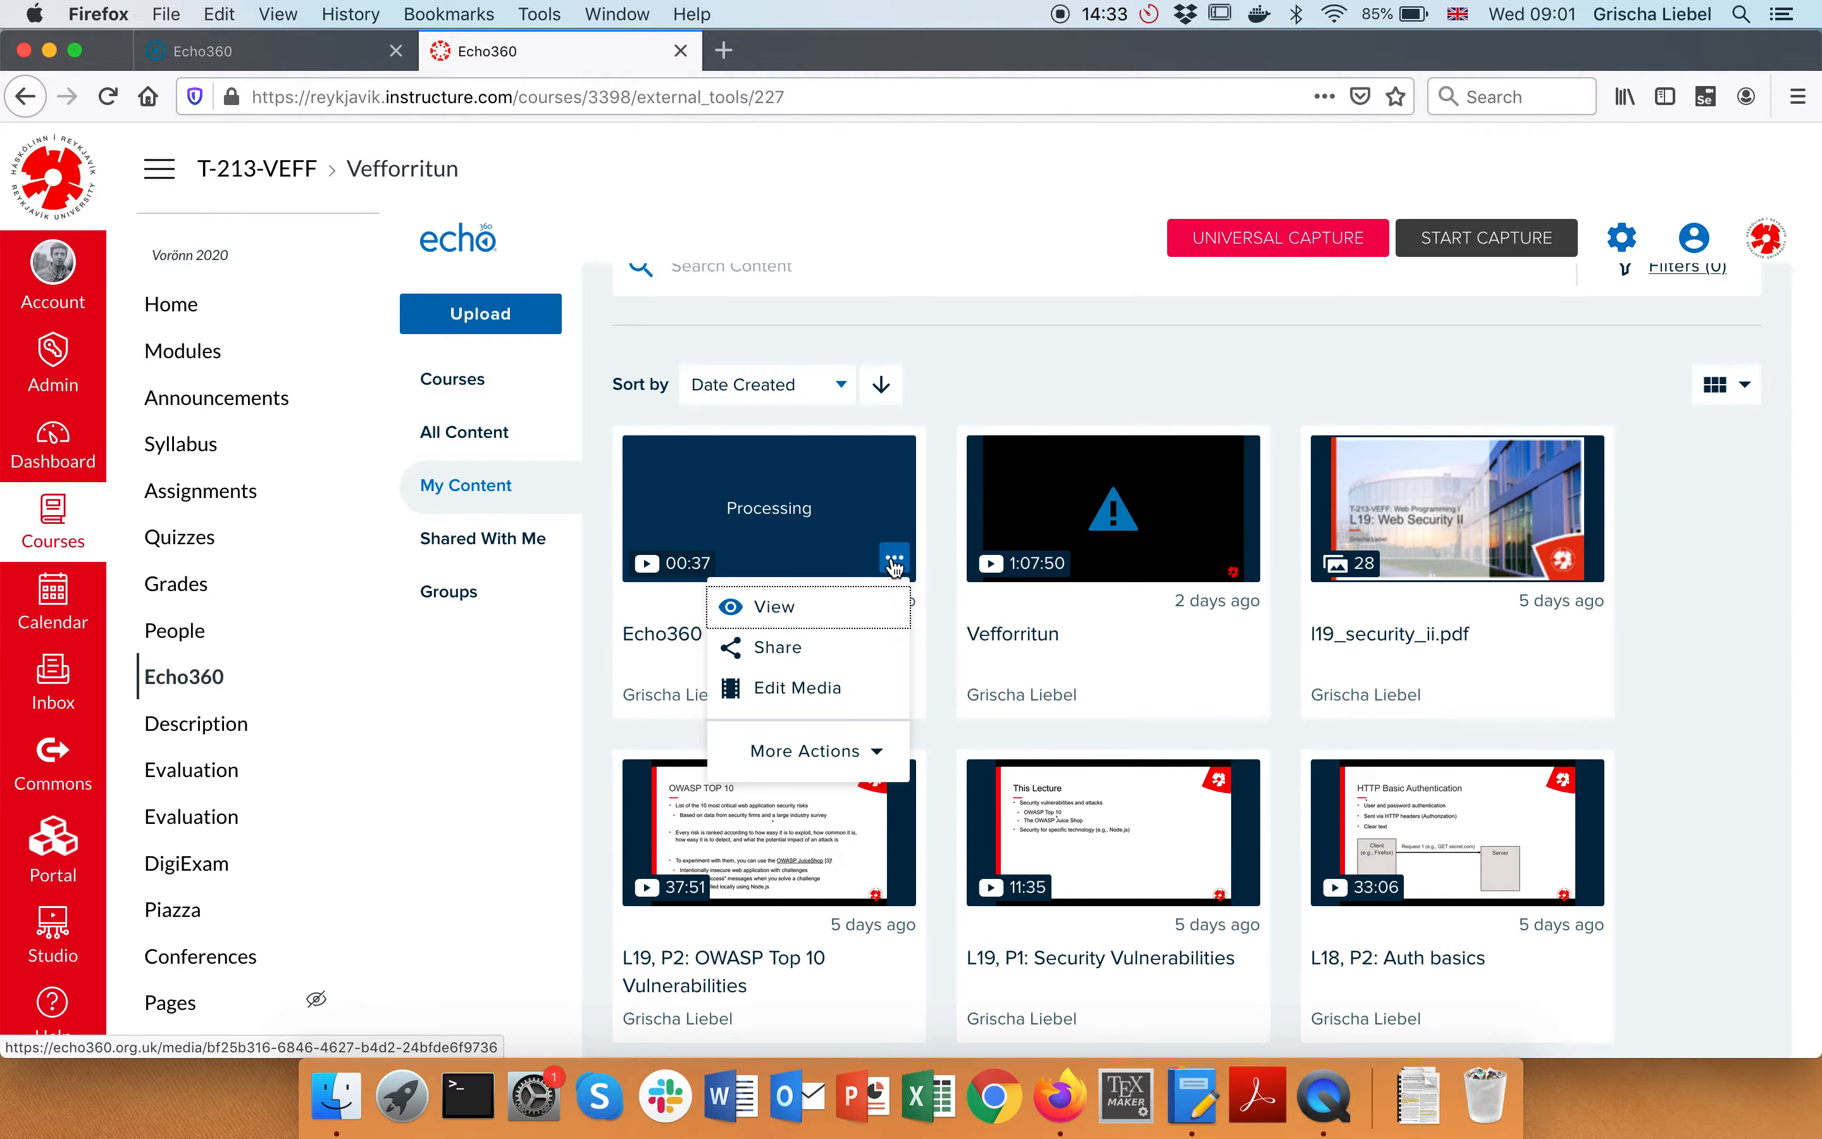
pyautogui.click(843, 753)
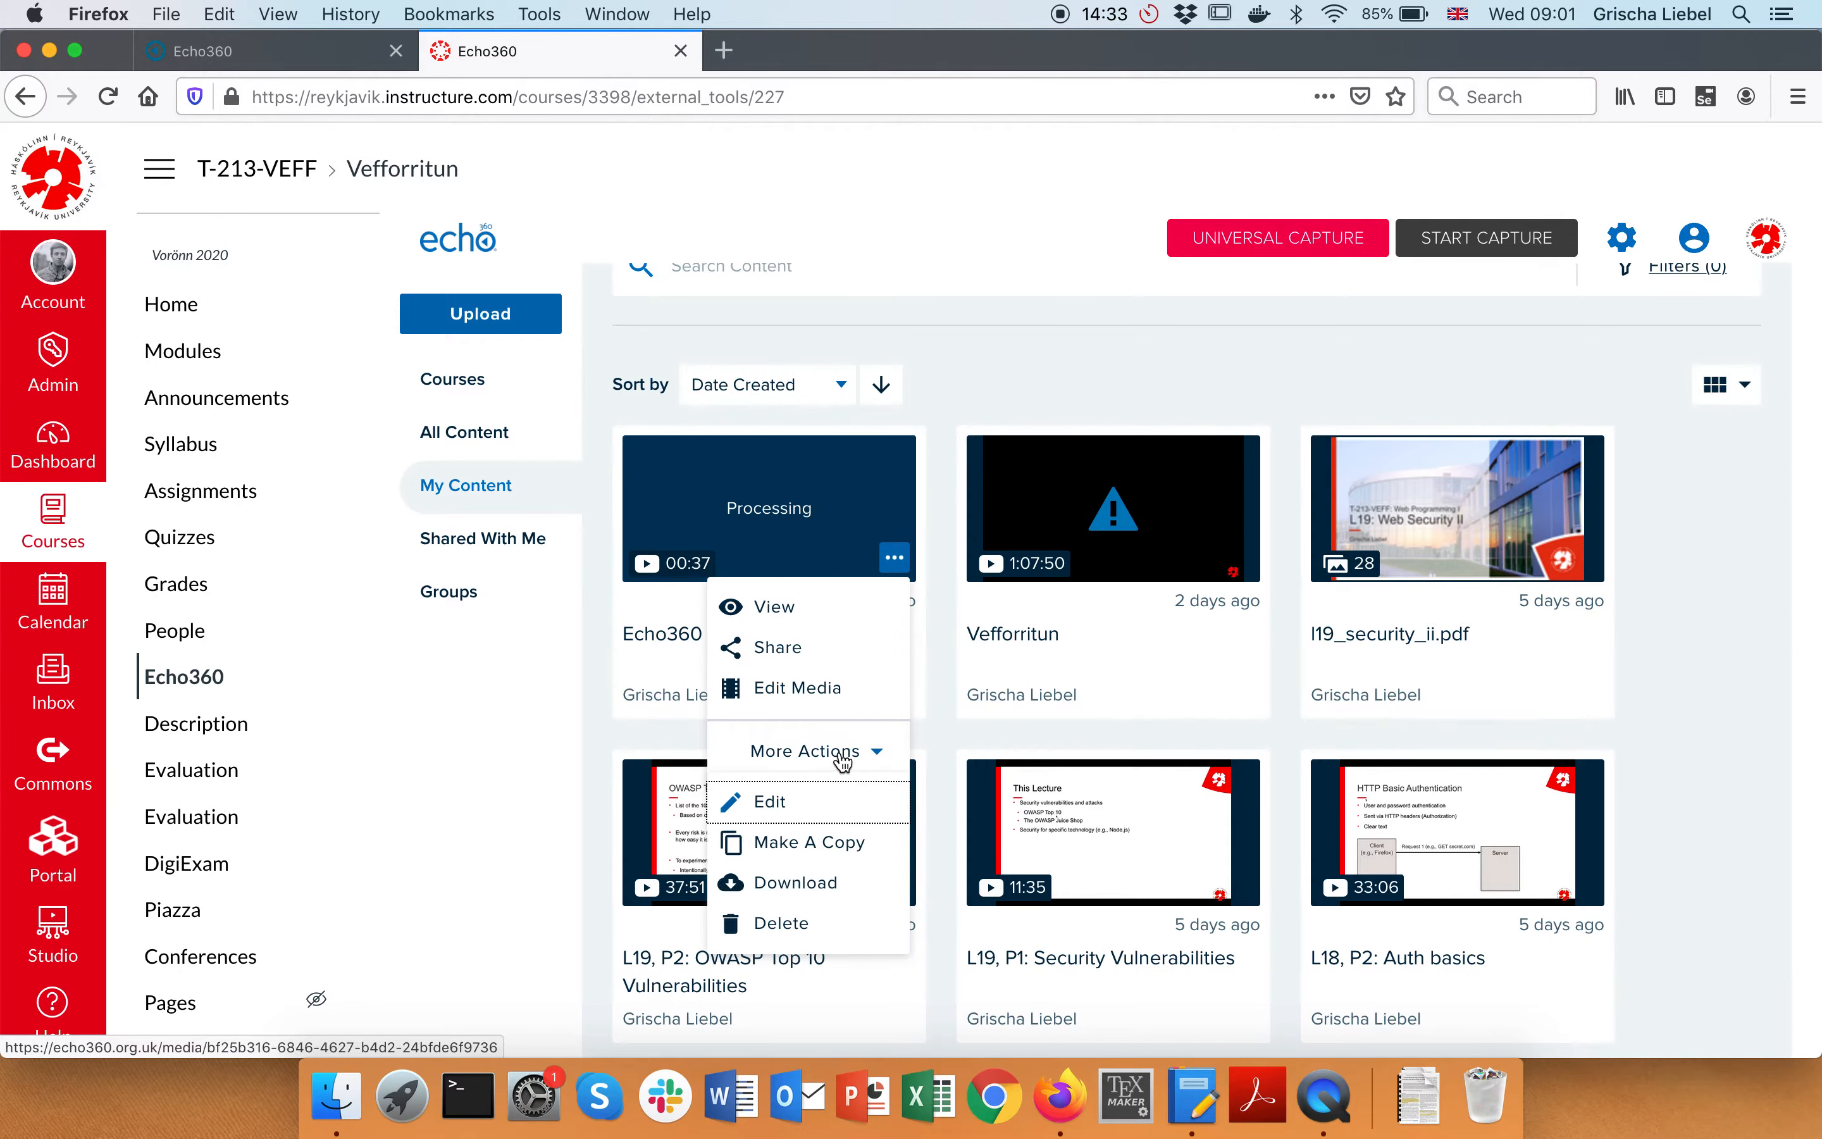
pyautogui.click(787, 798)
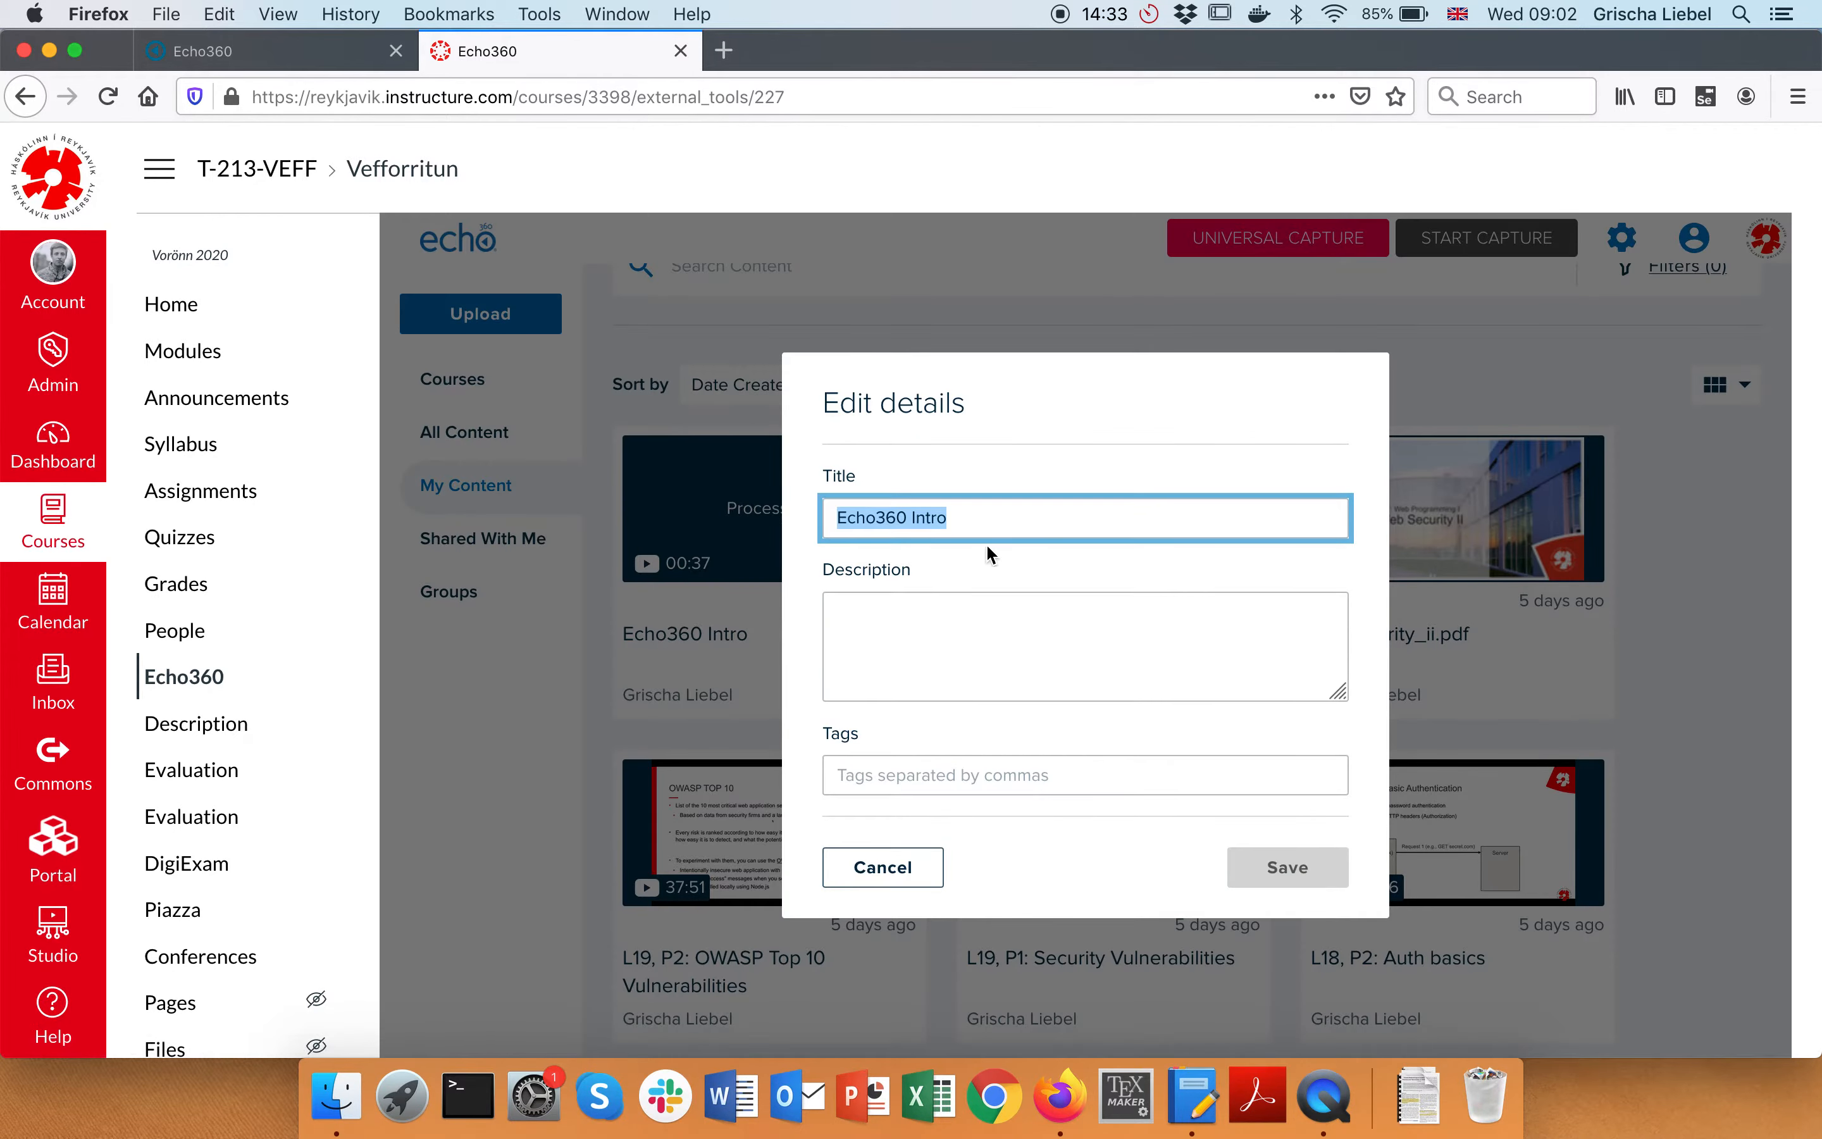
pyautogui.click(936, 663)
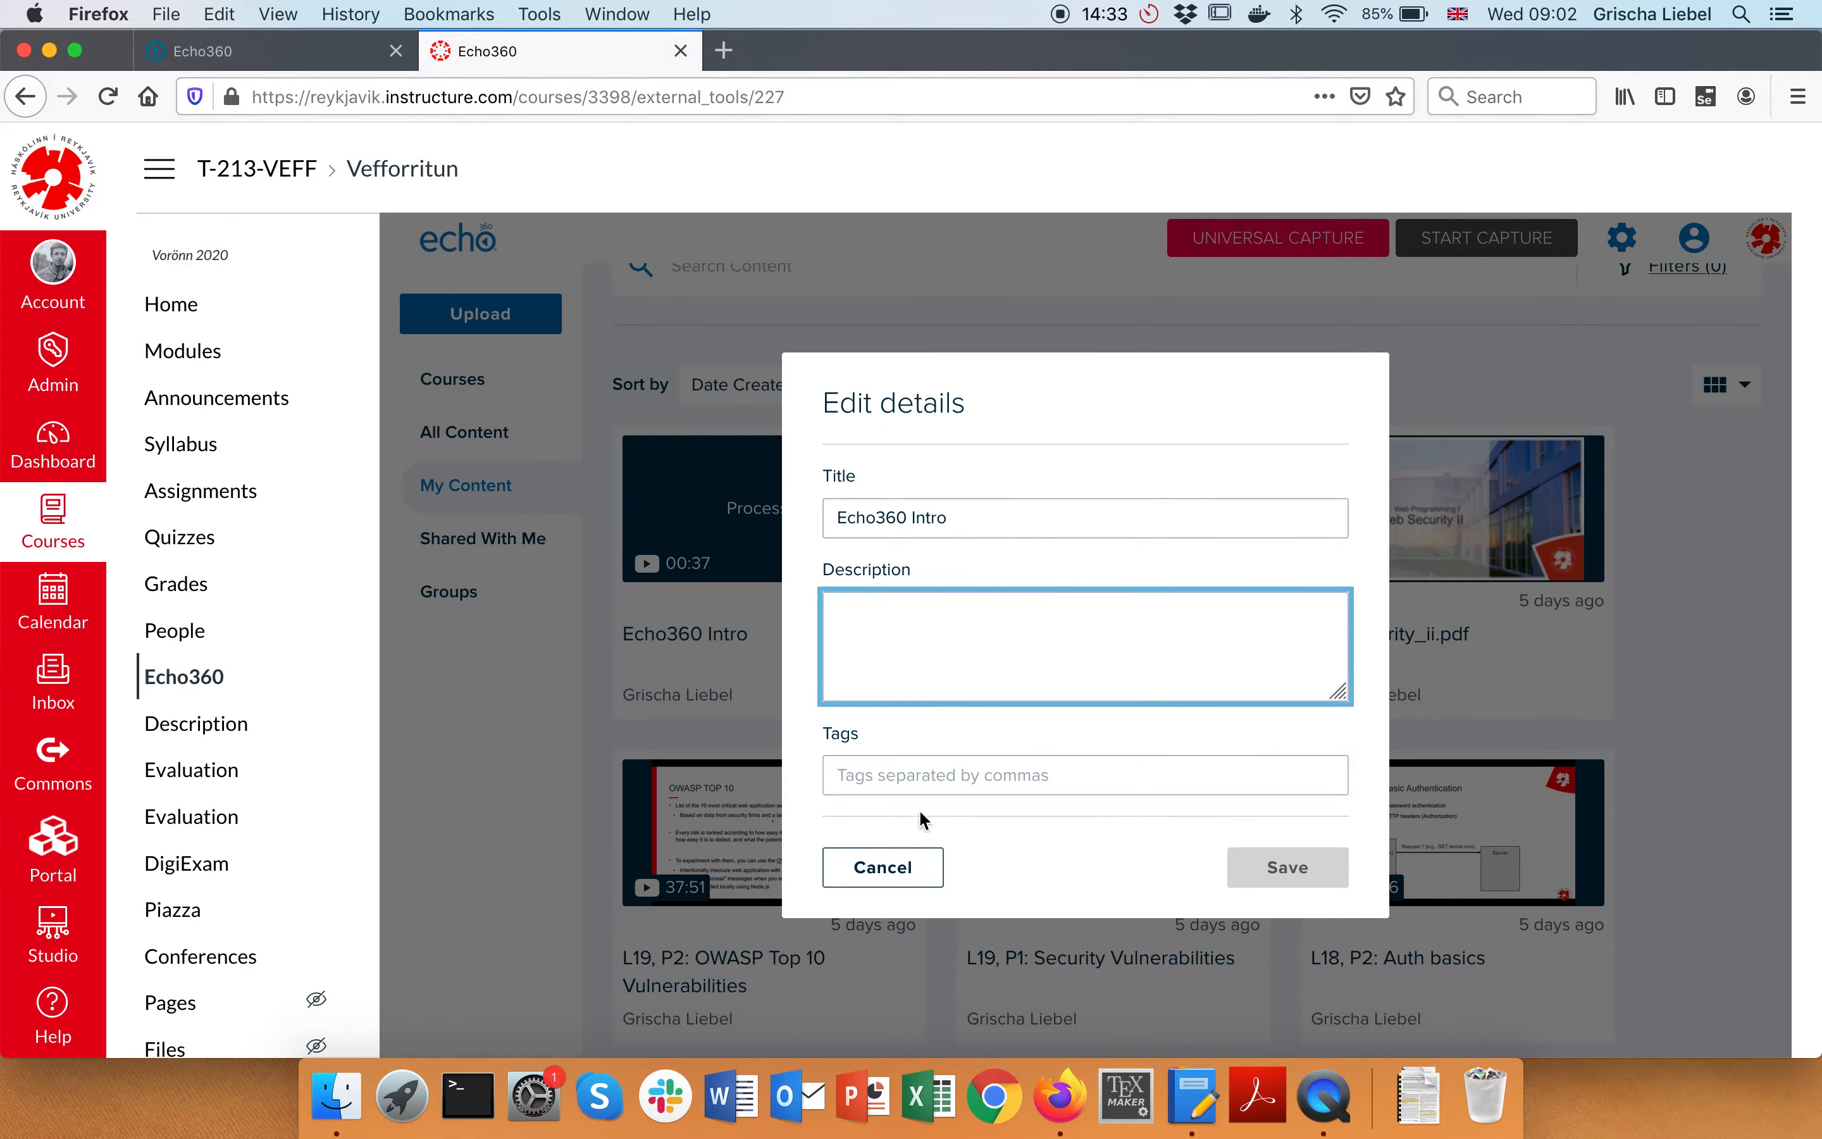
pyautogui.click(906, 870)
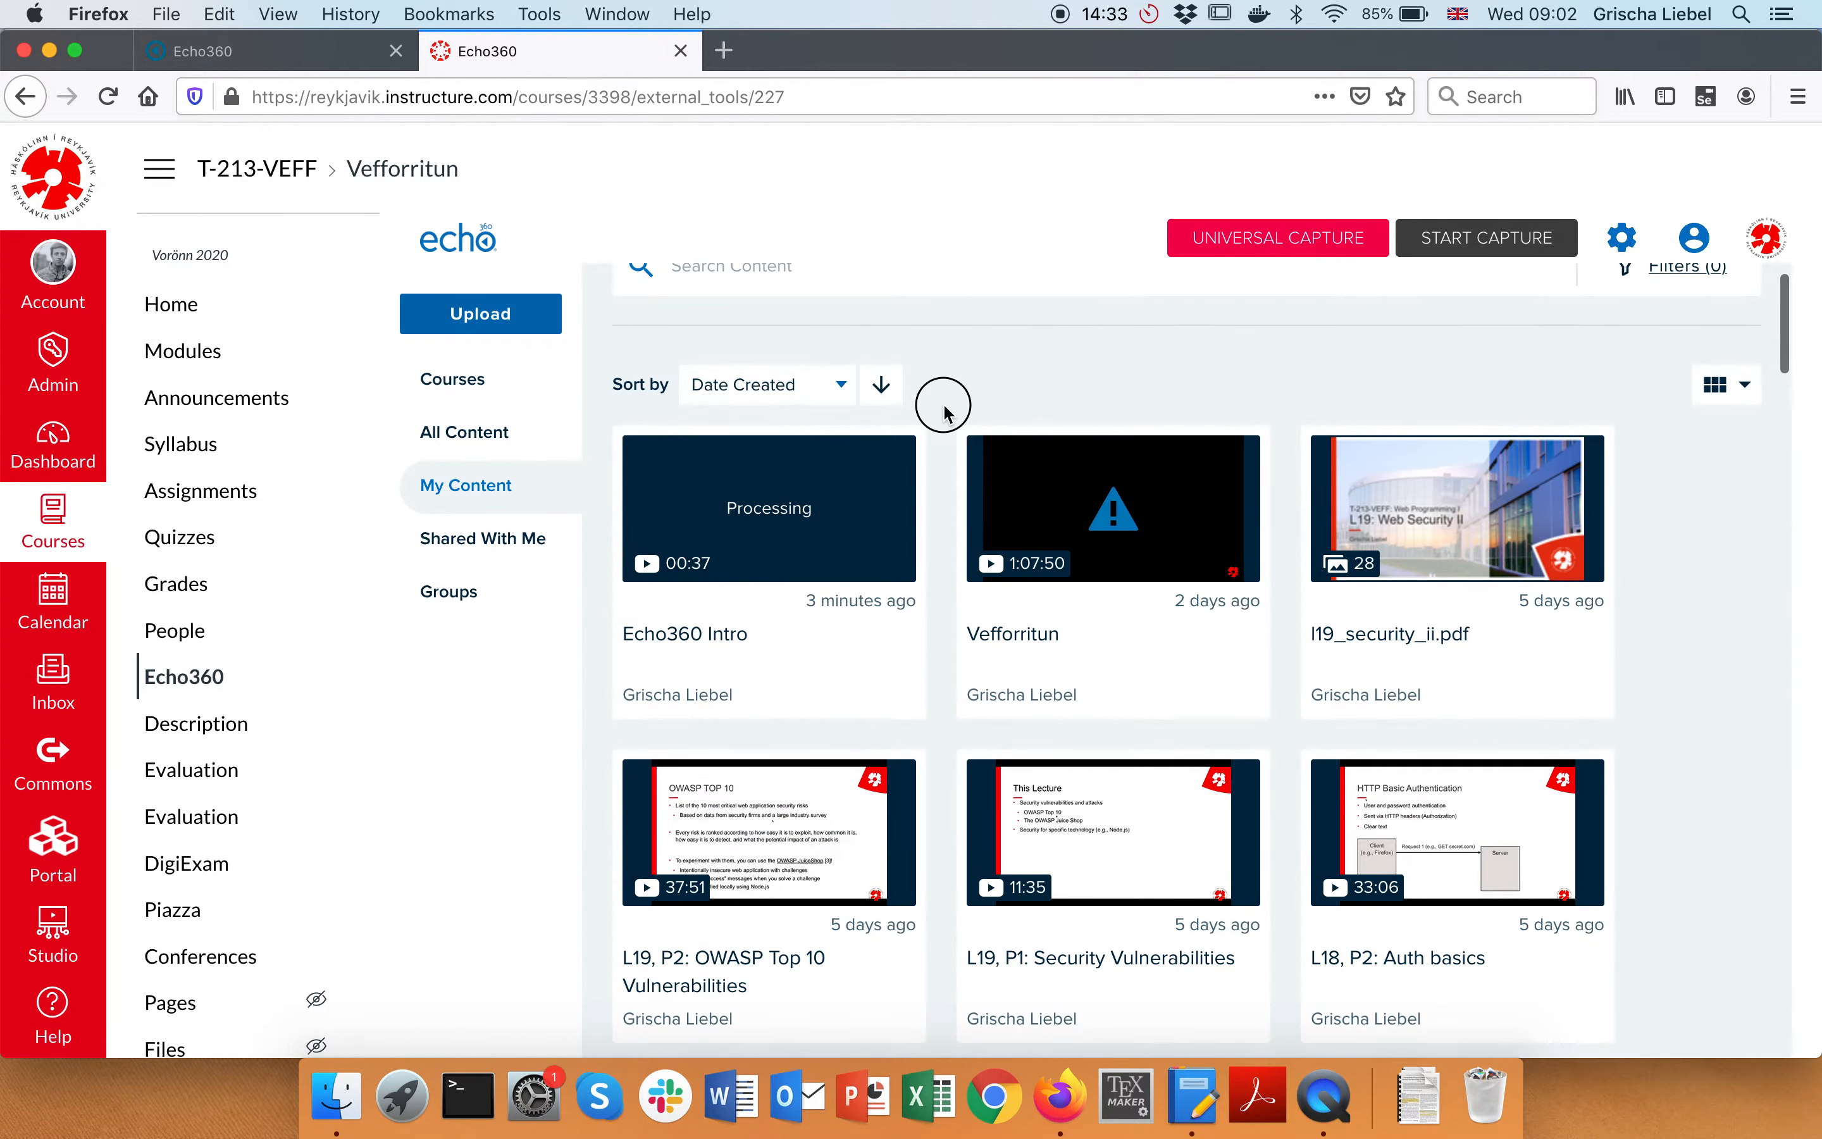
pyautogui.scroll(-1, 942, 415)
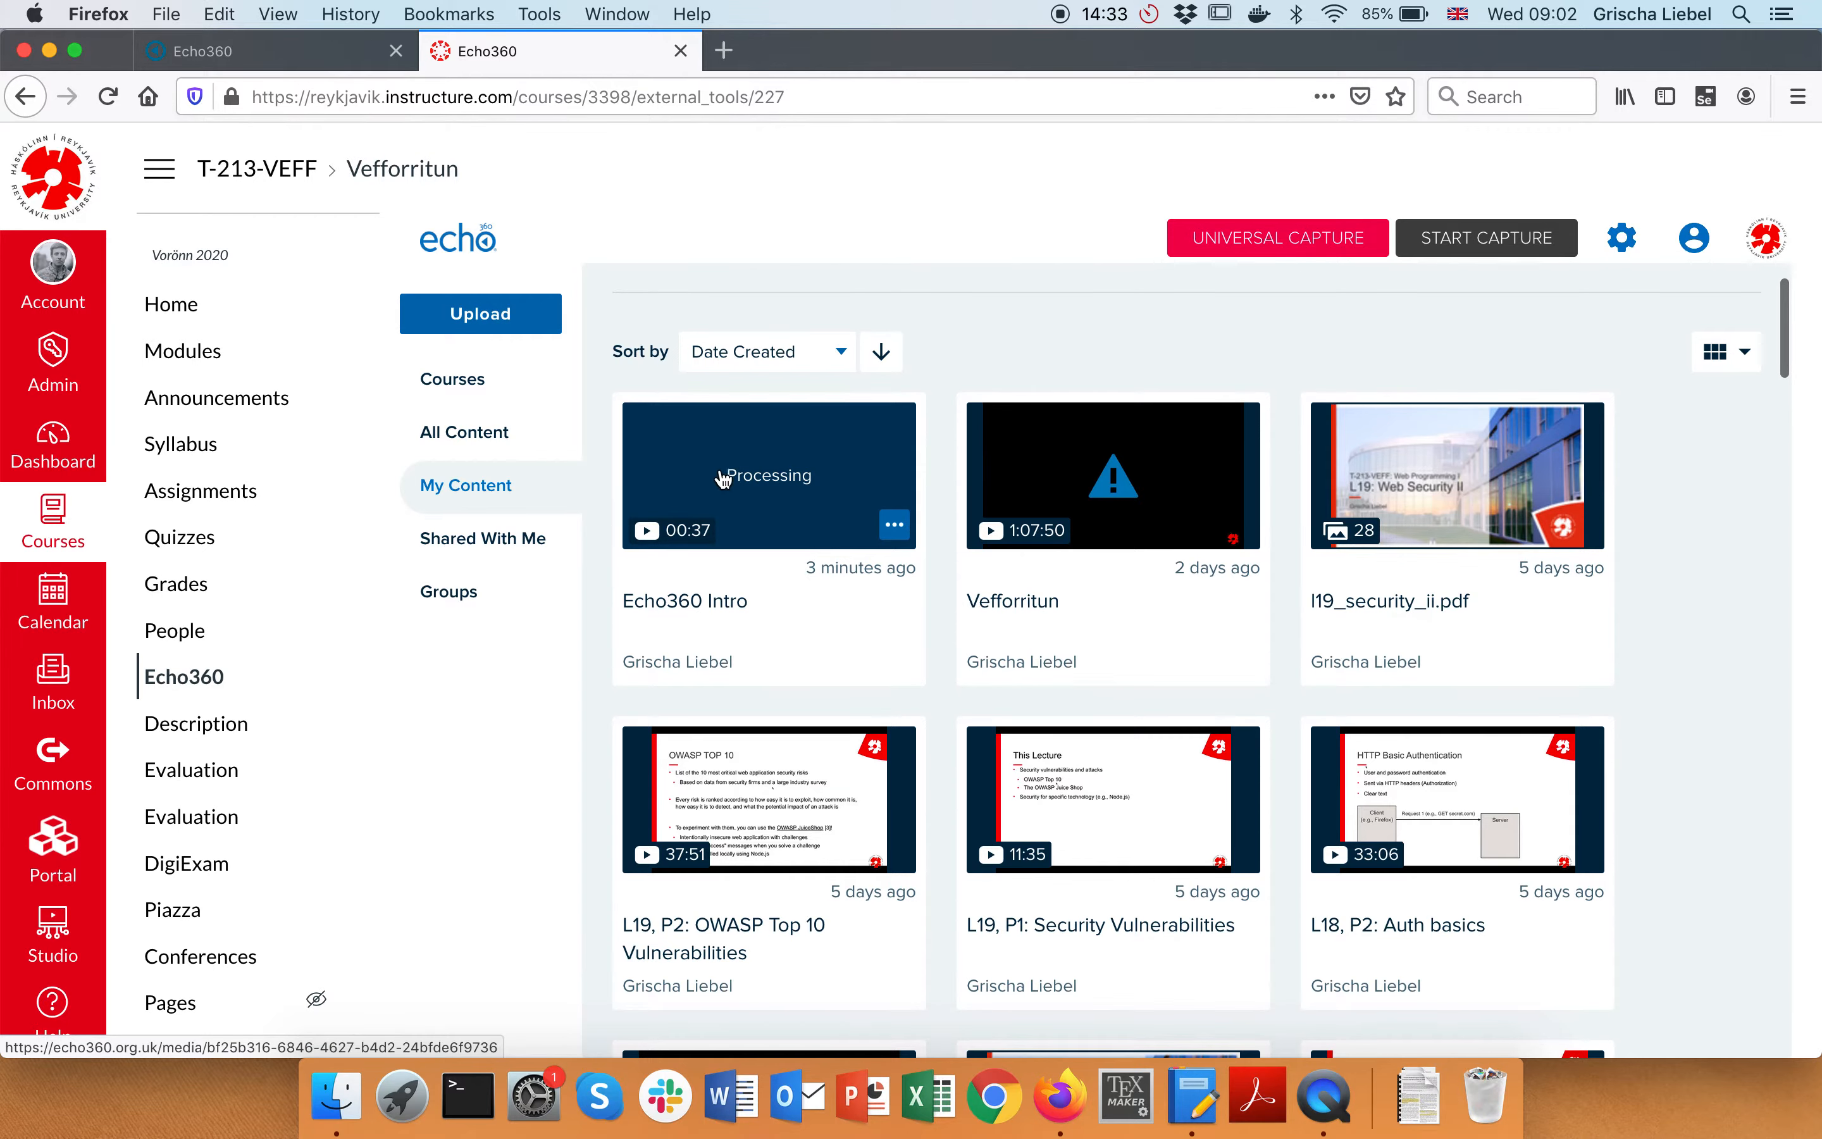
# Open the Echo360 Intro media page and review its Info and Details panels
pyautogui.click(701, 621)
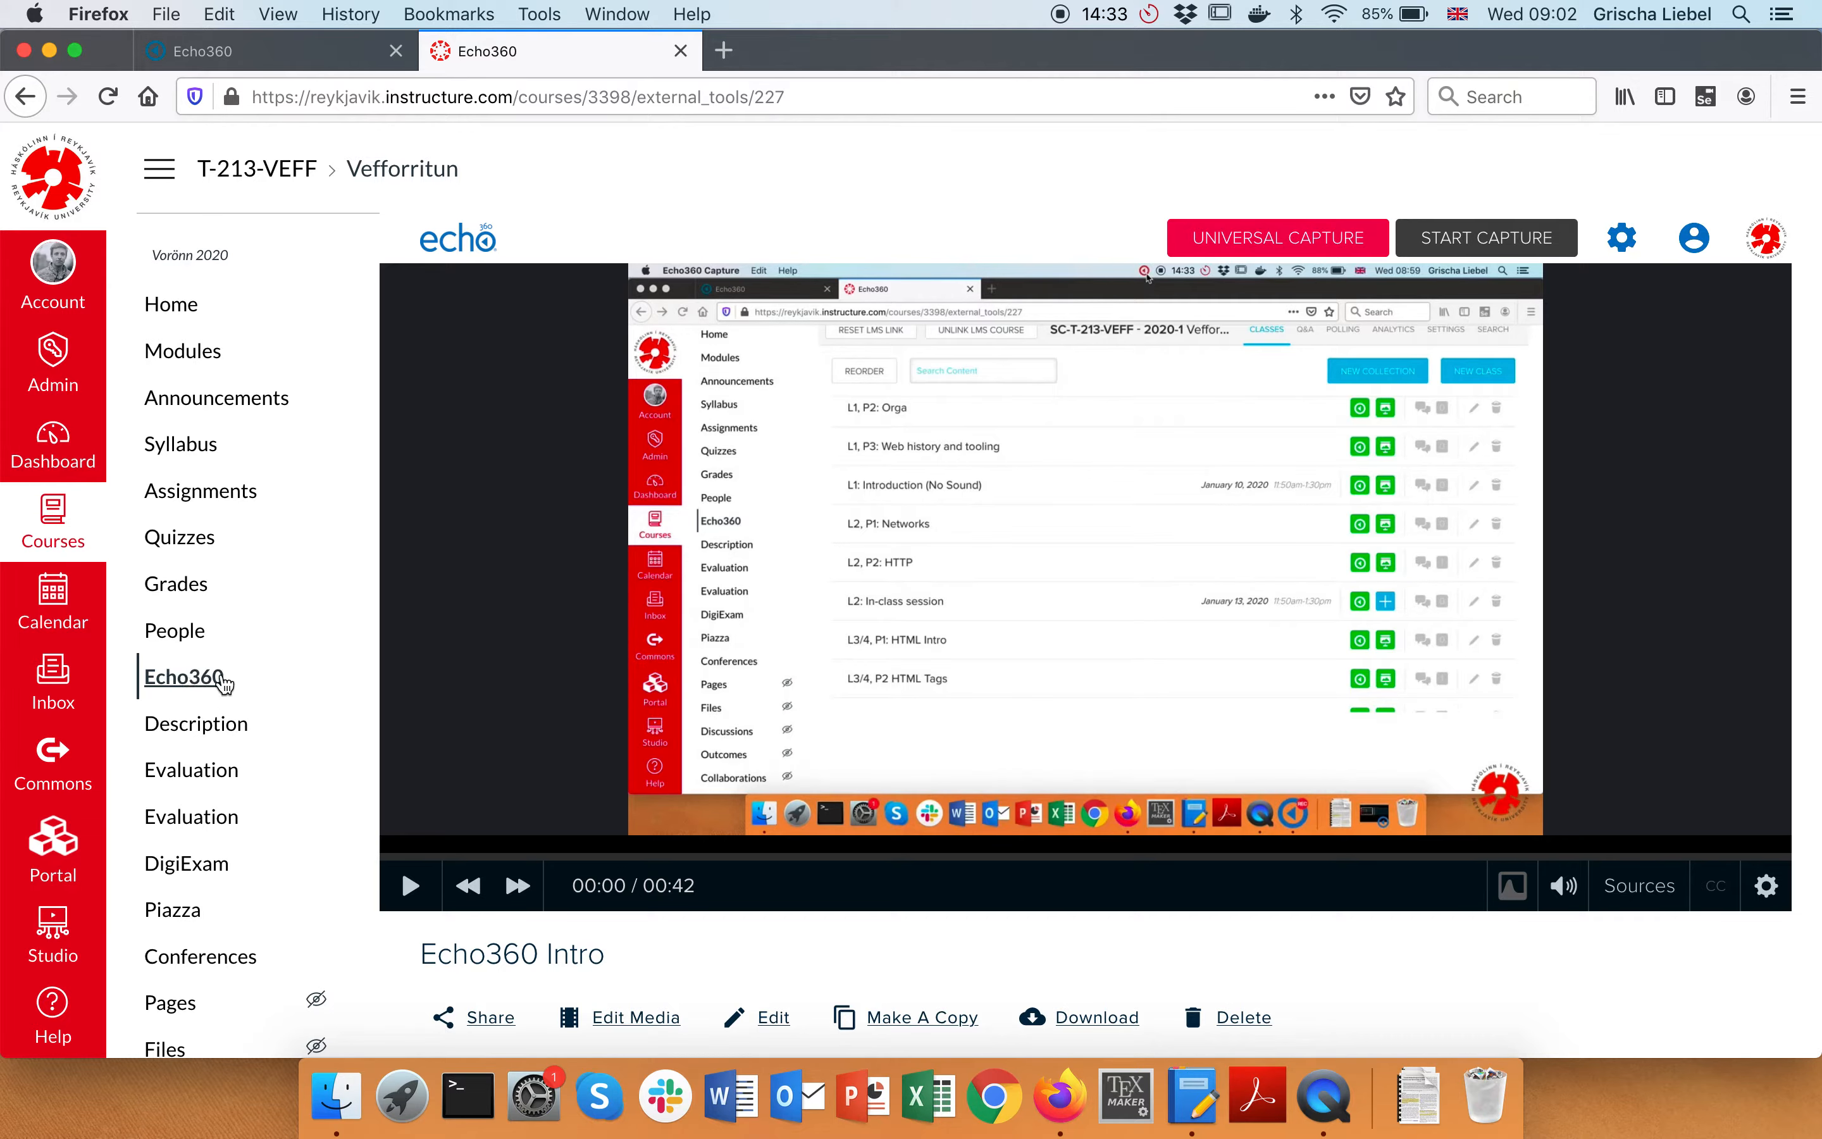
pyautogui.scroll(-8, 859, 644)
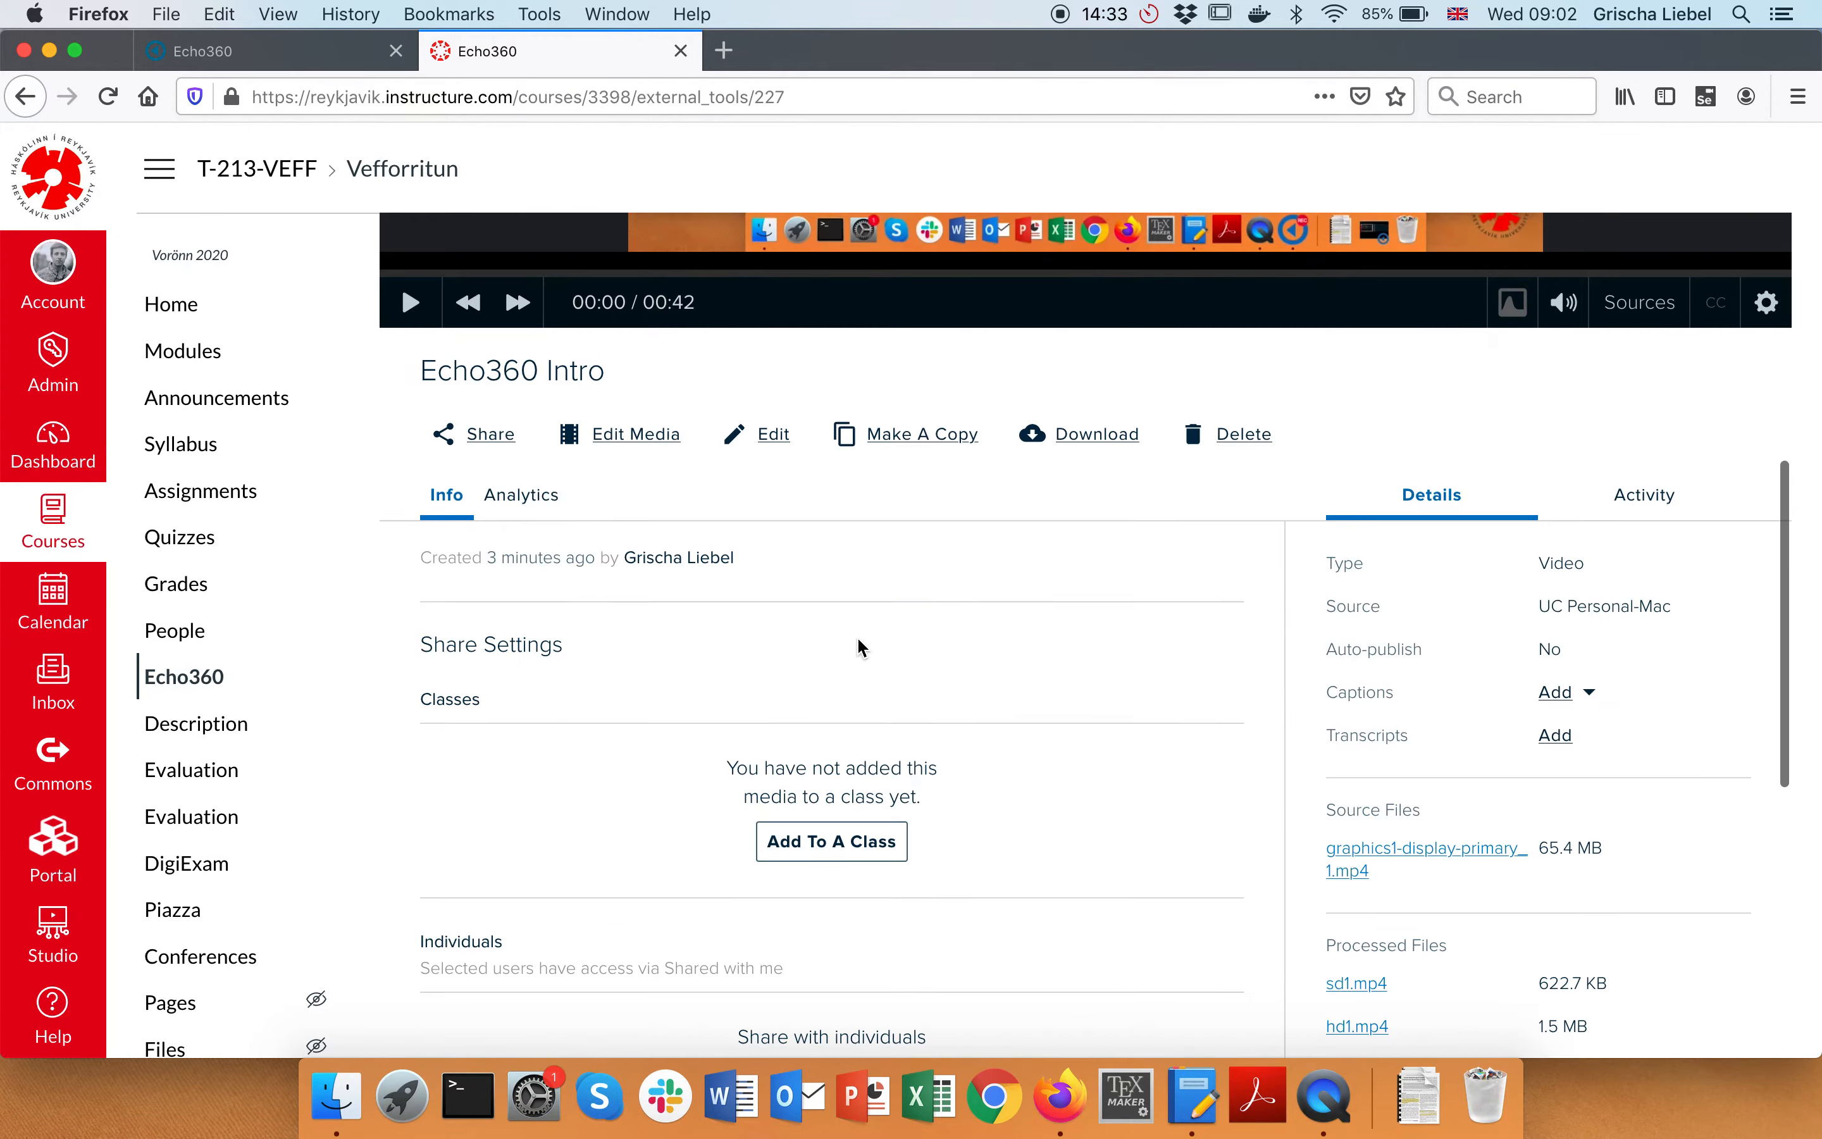
pyautogui.scroll(8, 858, 640)
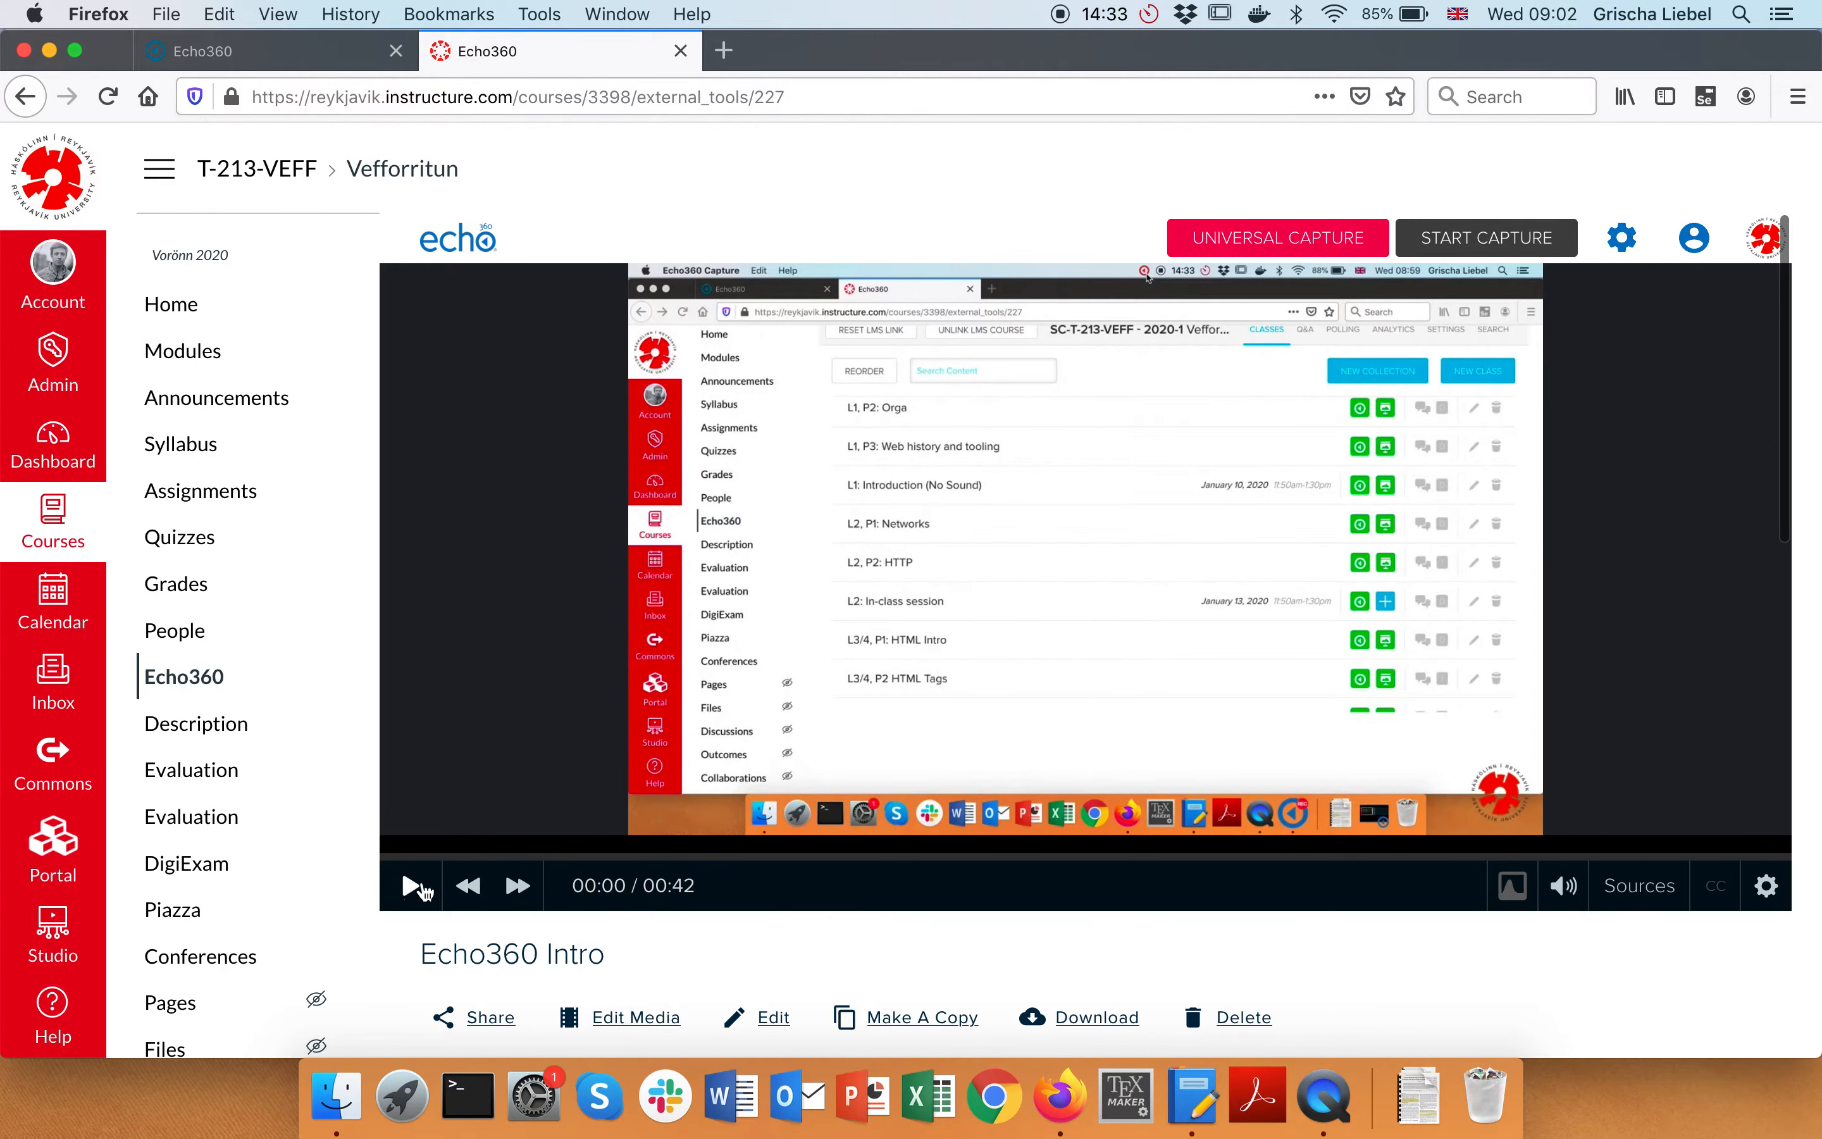
# Play Echo360 Intro briefly, pause at 00:09, and review the media page details
pyautogui.click(410, 889)
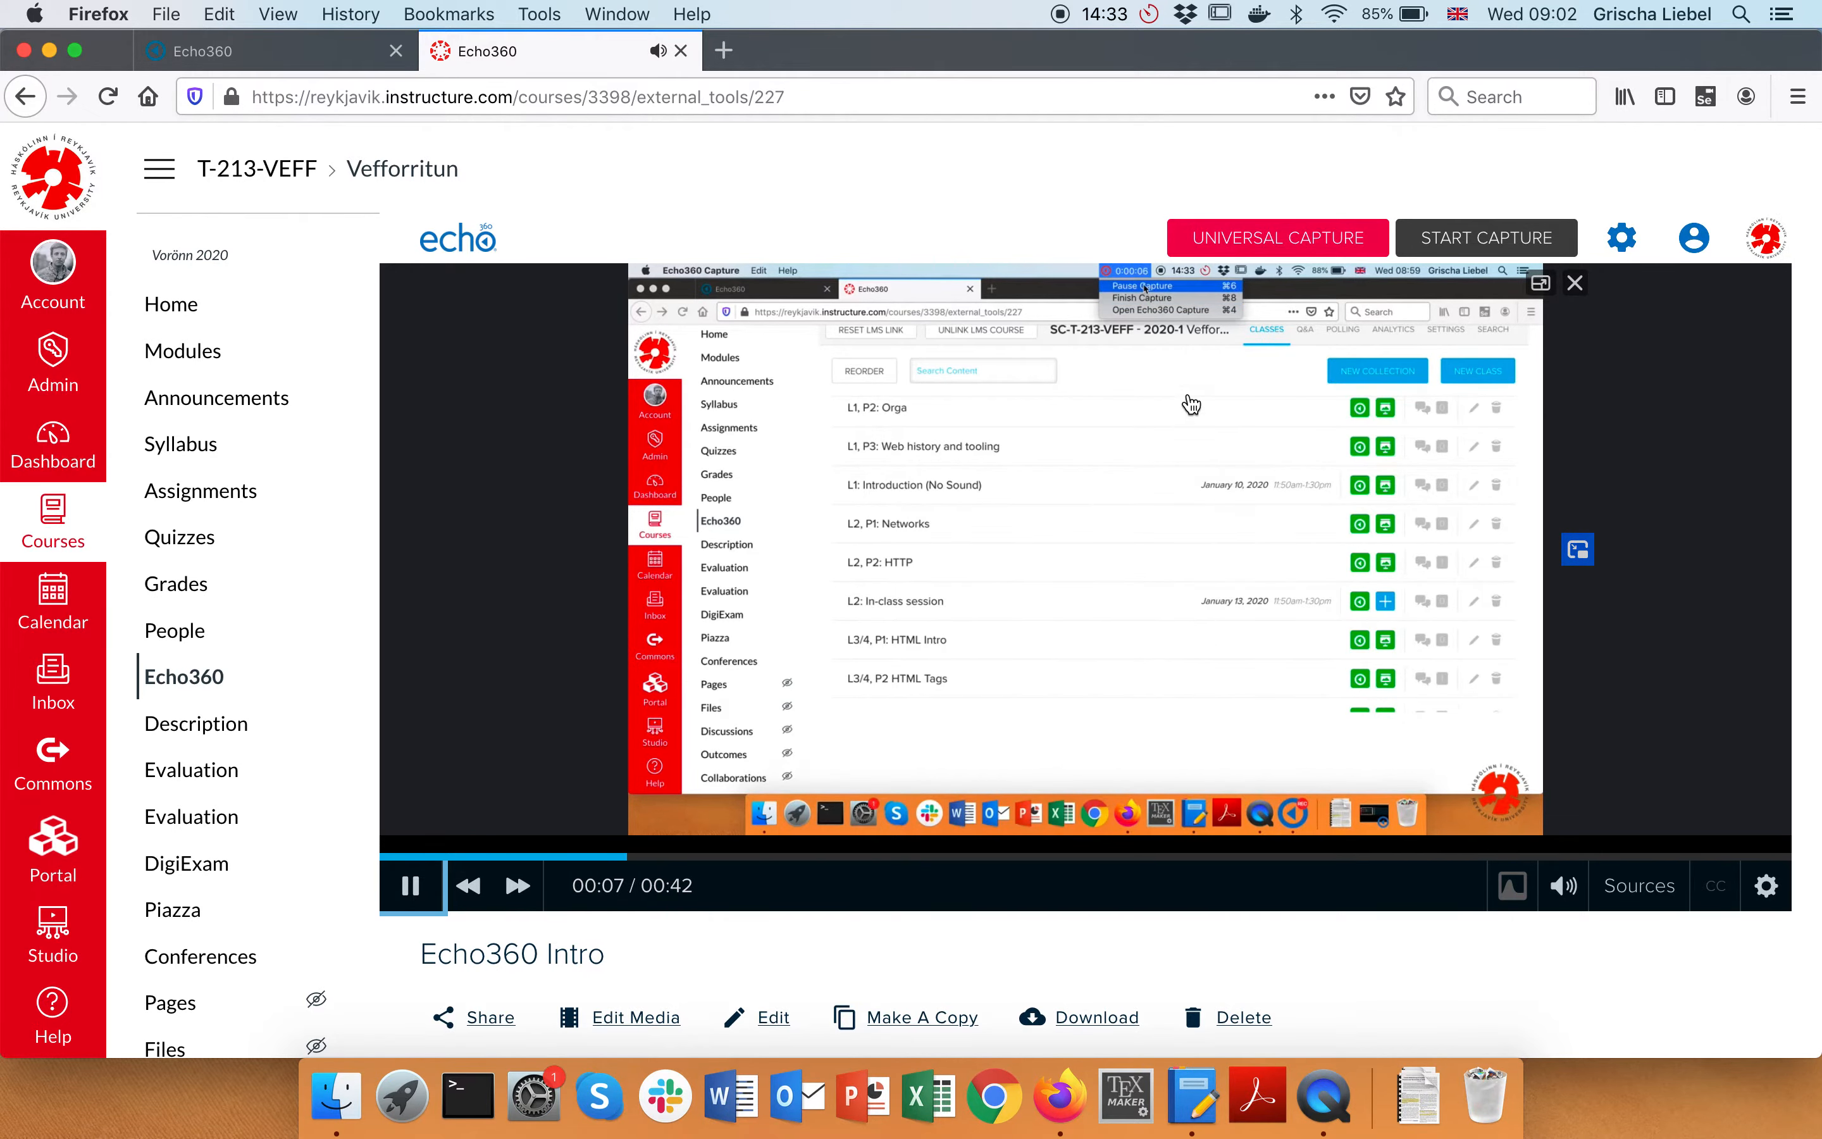
pyautogui.scroll(-1, 1193, 407)
pyautogui.click(422, 870)
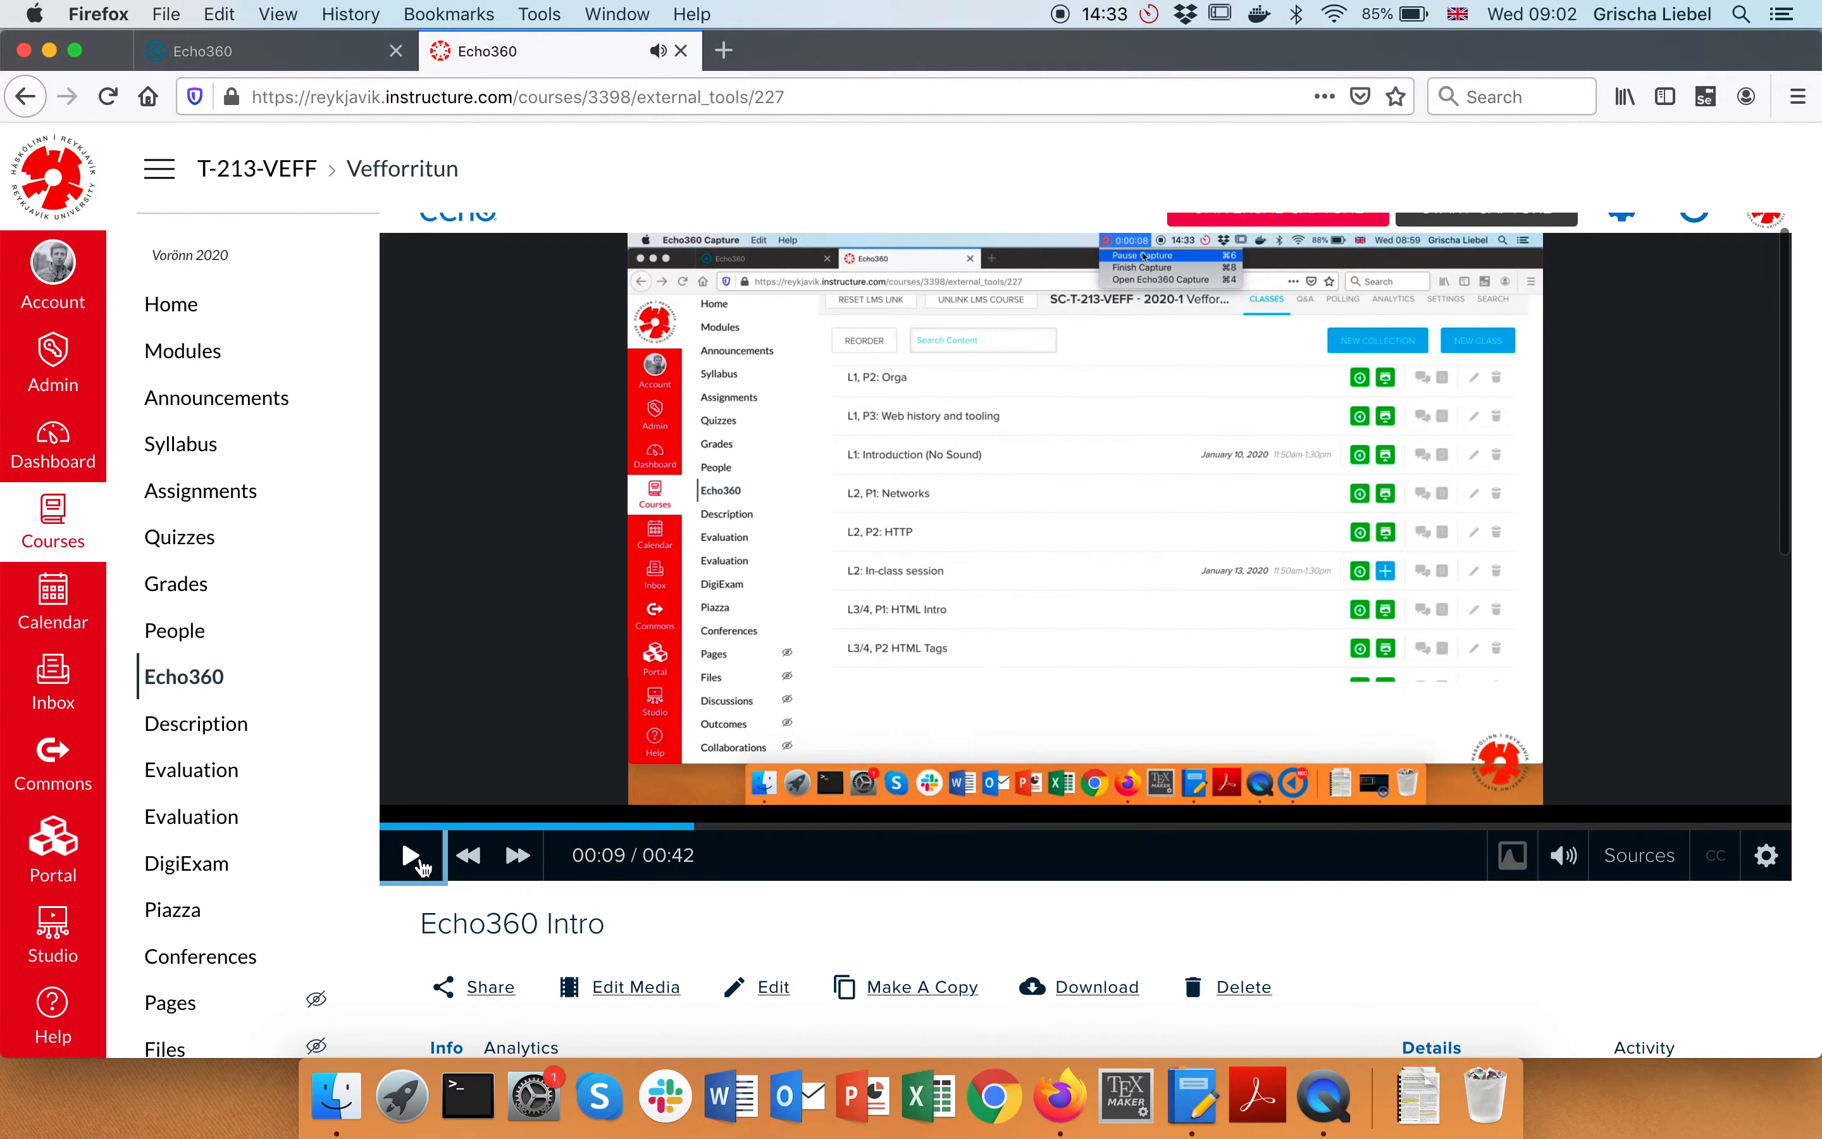
pyautogui.scroll(1, 873, 836)
pyautogui.scroll(-5, 689, 575)
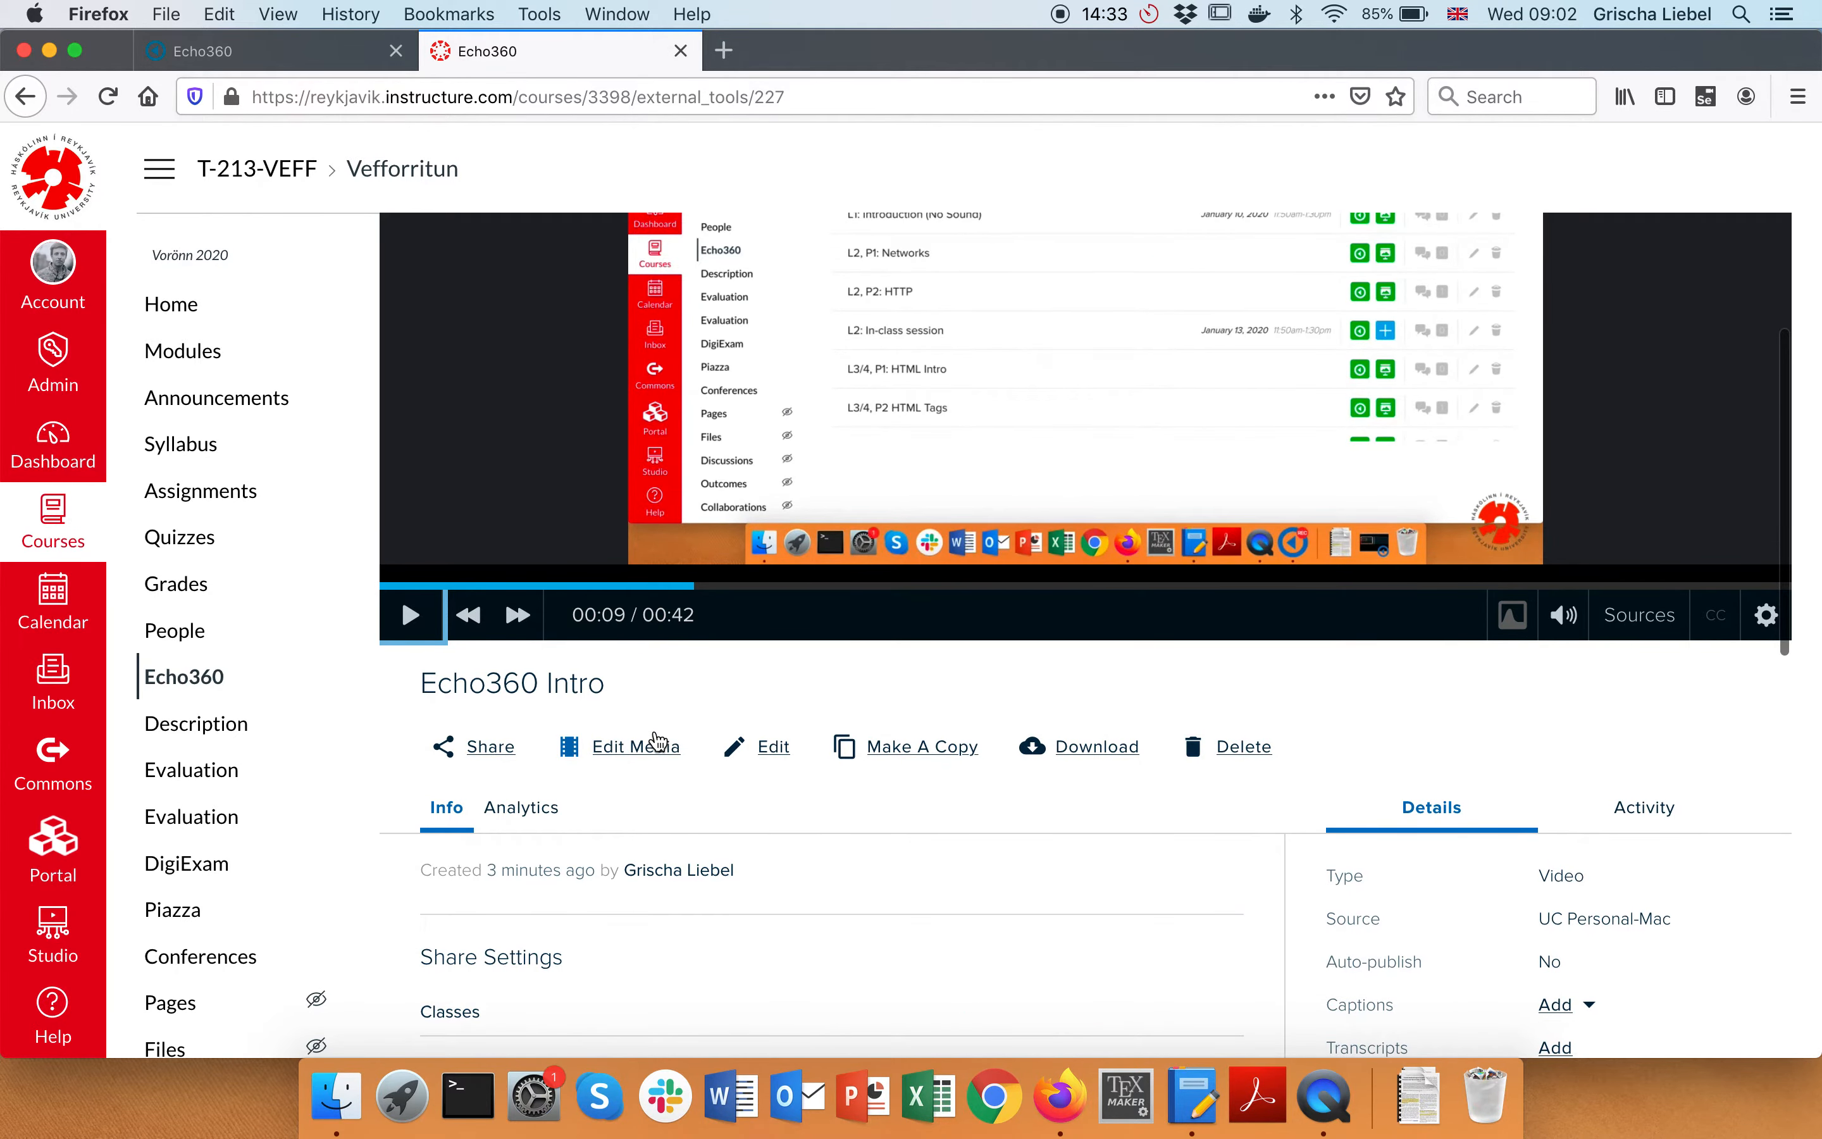
pyautogui.scroll(5, 655, 742)
pyautogui.scroll(-4, 1086, 606)
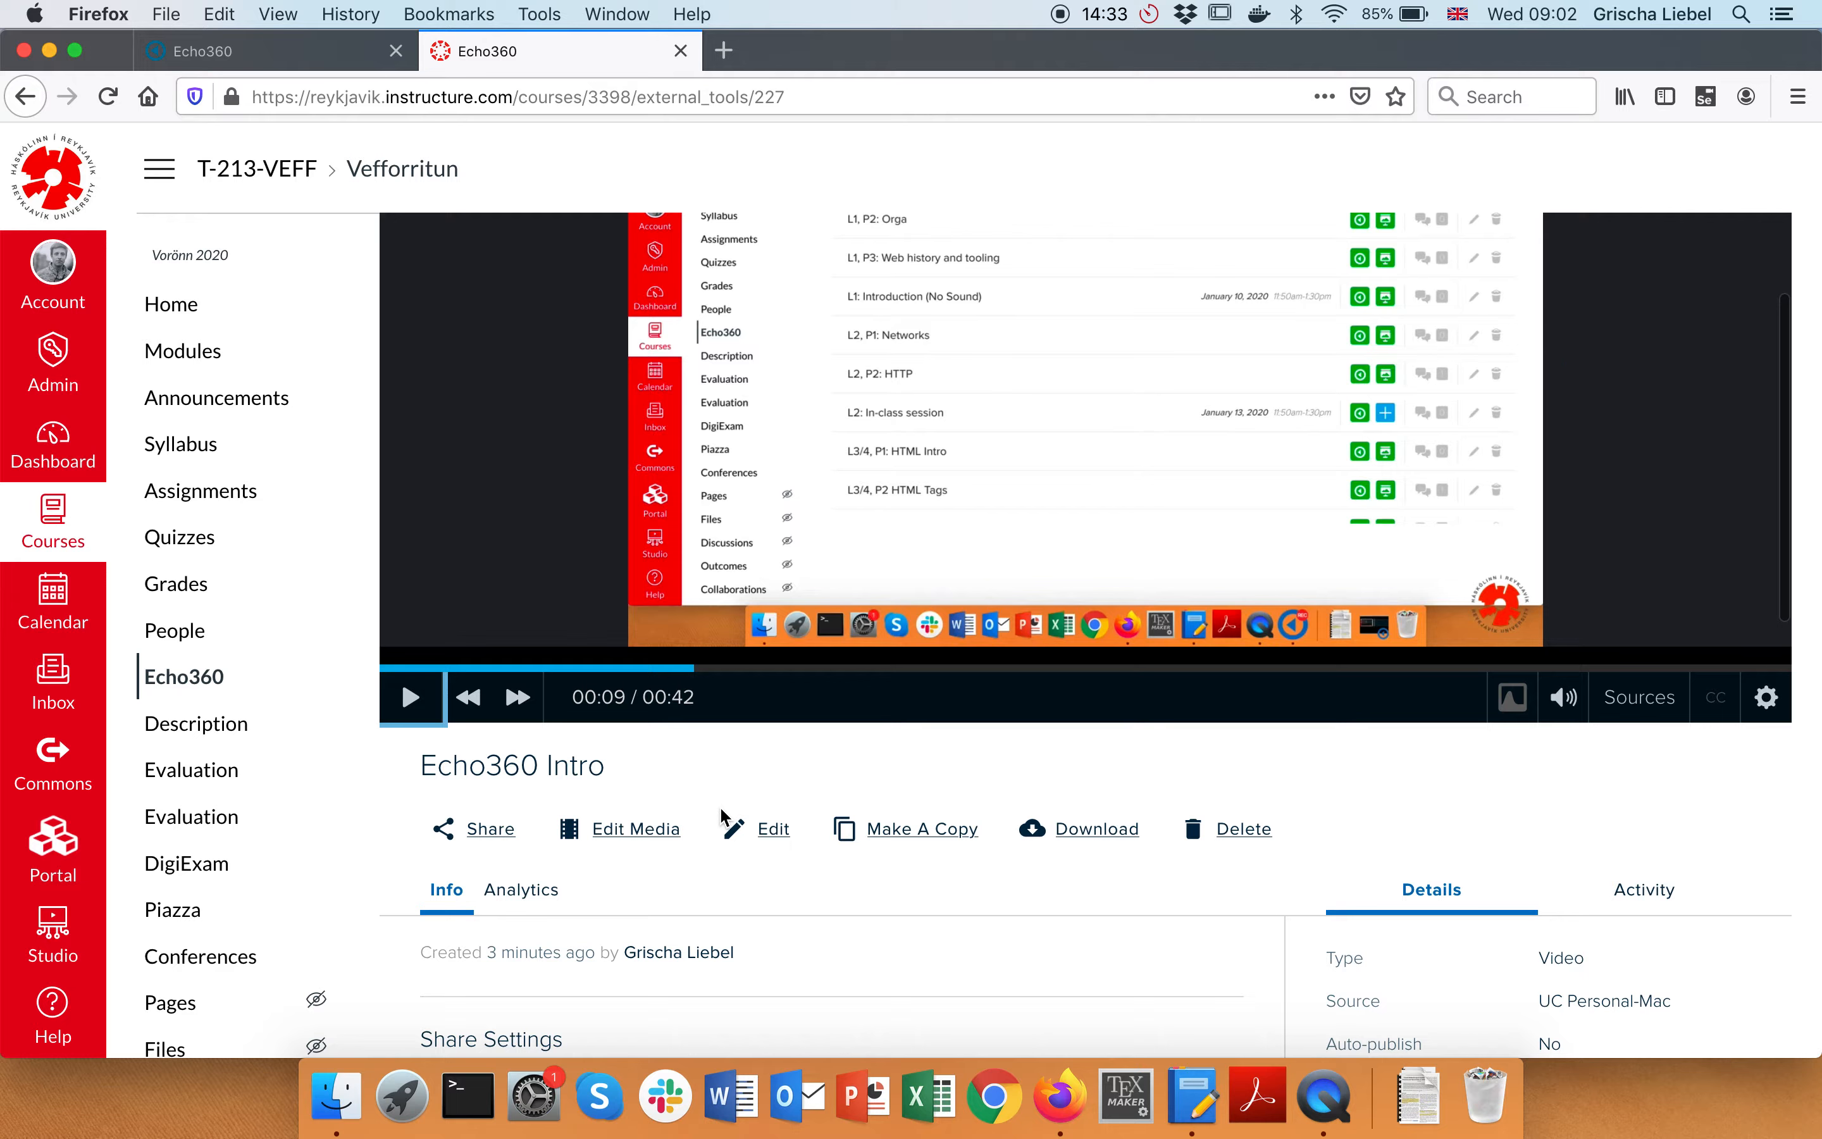
pyautogui.scroll(-2, 693, 783)
pyautogui.scroll(-1, 663, 735)
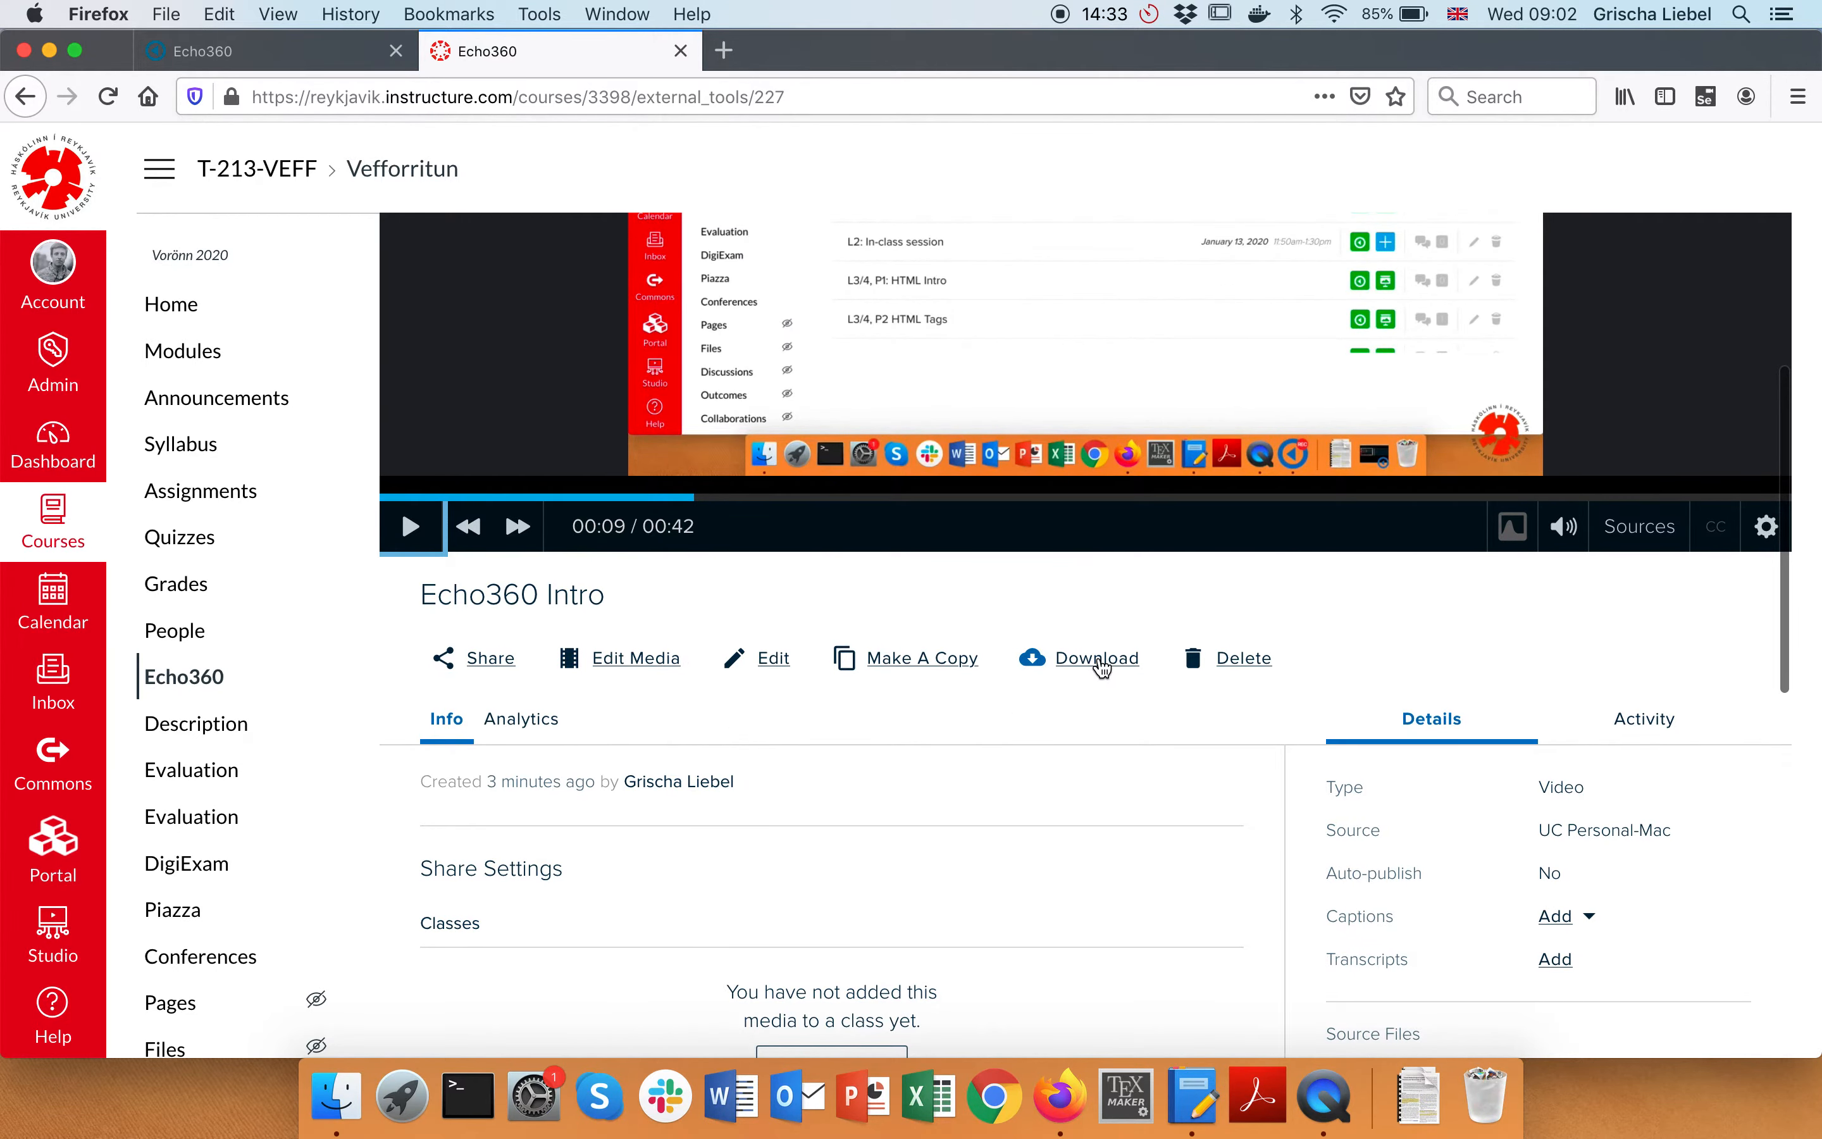
pyautogui.scroll(5, 1099, 669)
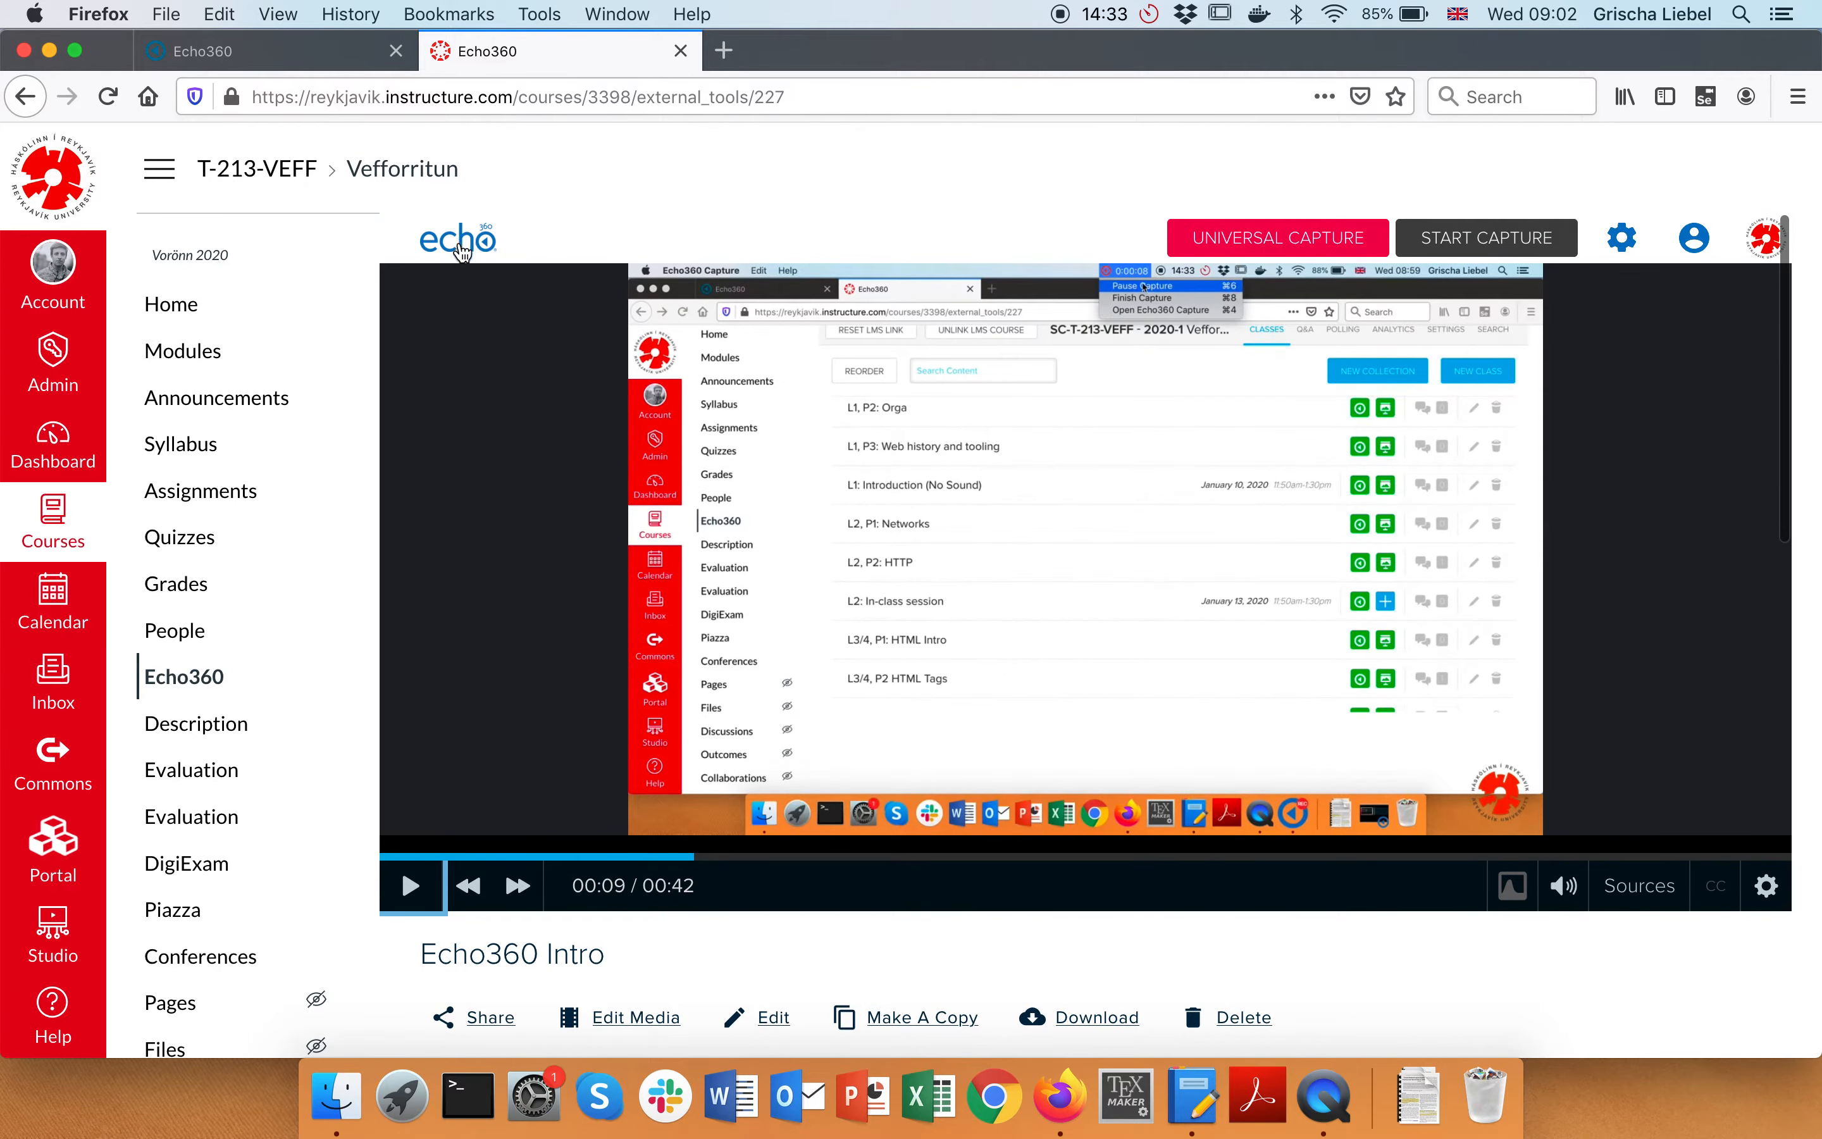
# Open the Echo360 Intro recording's share settings from My Content, choosing Class sharing
pyautogui.click(459, 247)
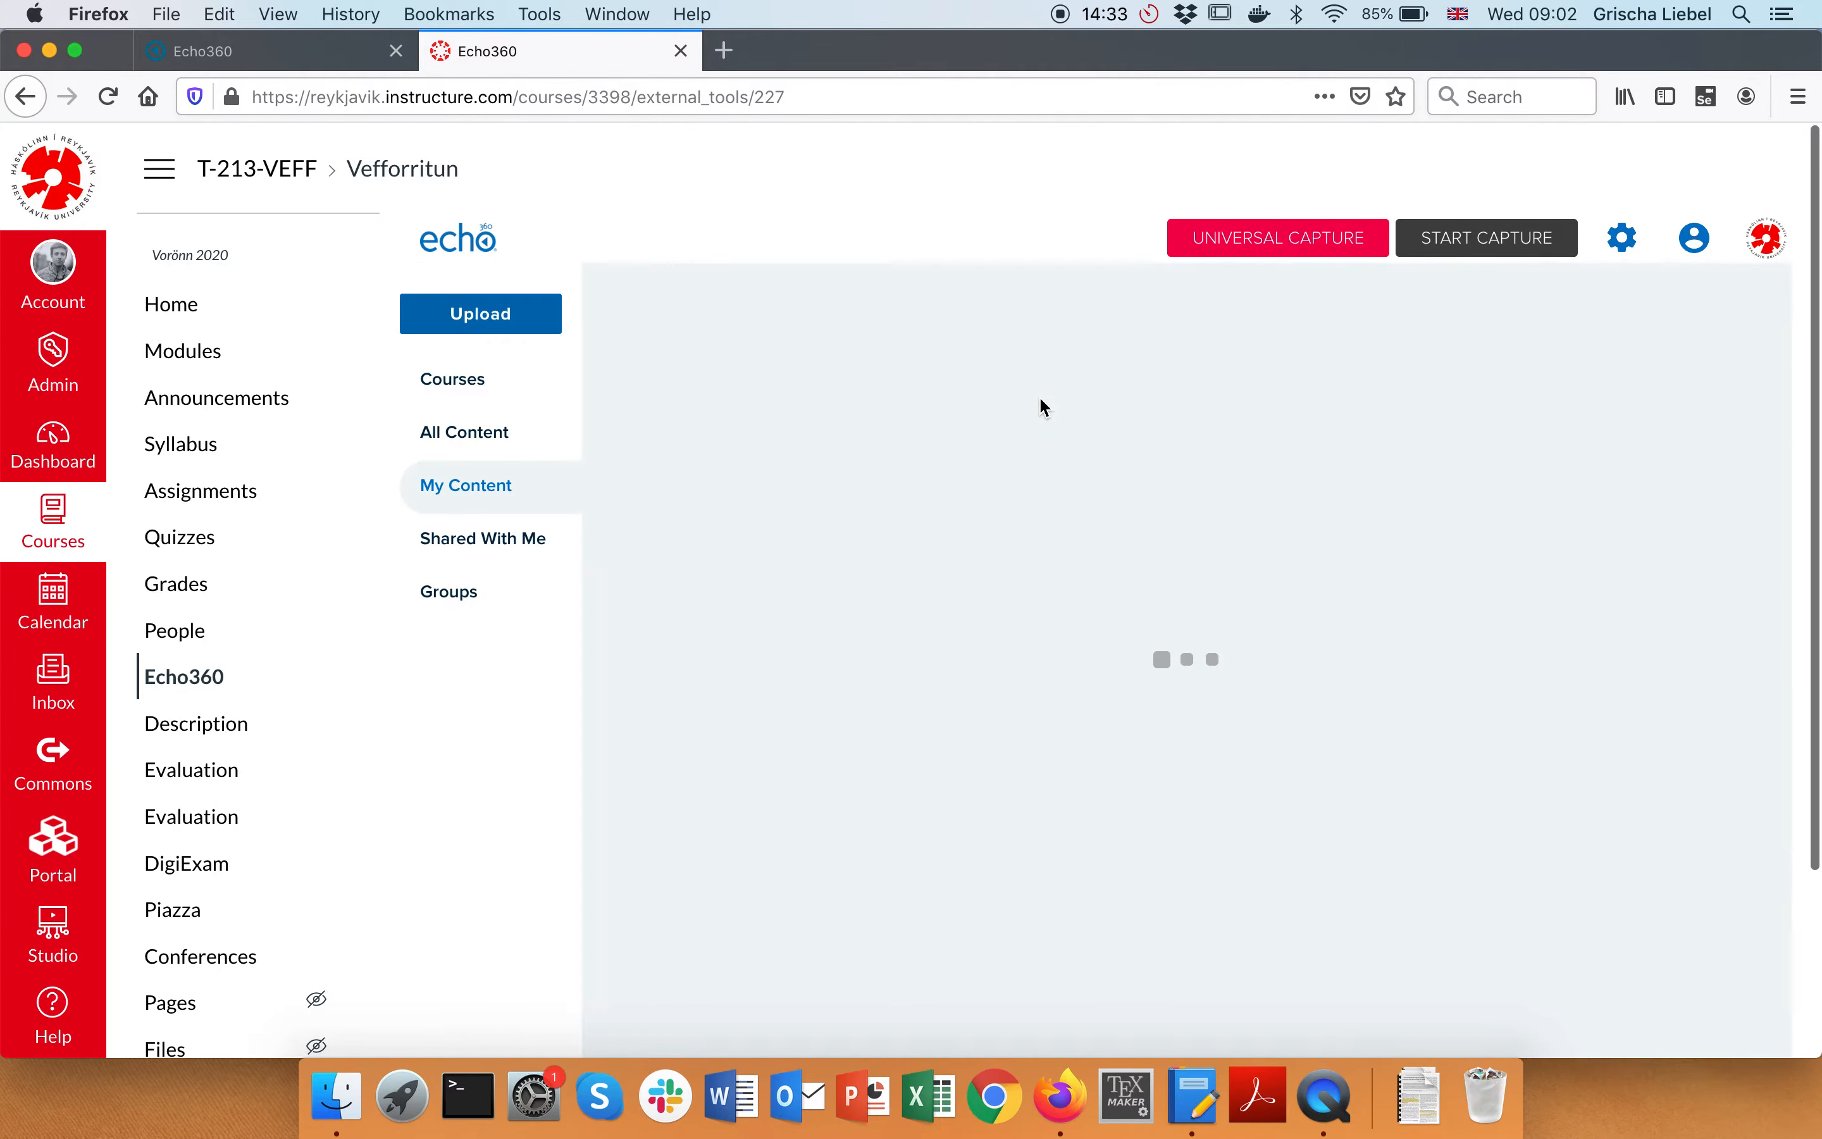
pyautogui.scroll(-2, 900, 594)
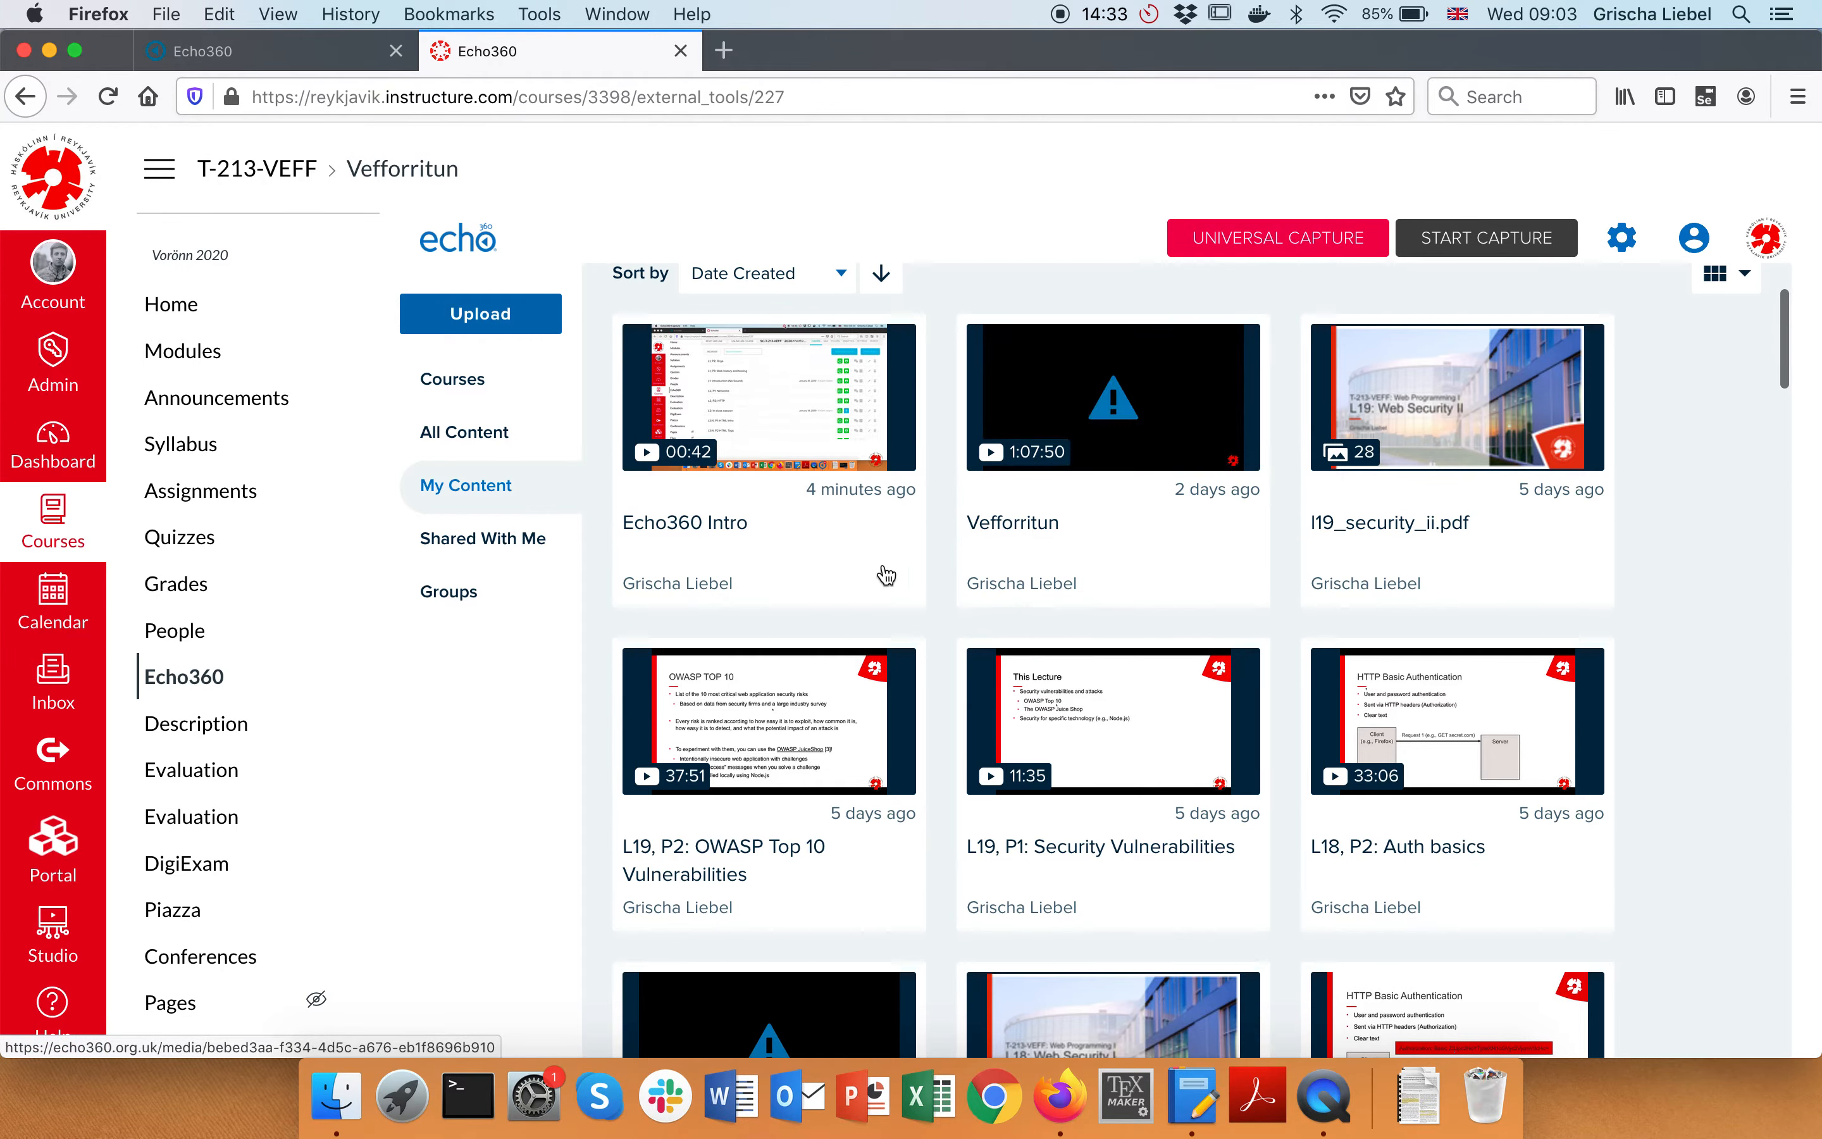
pyautogui.click(895, 450)
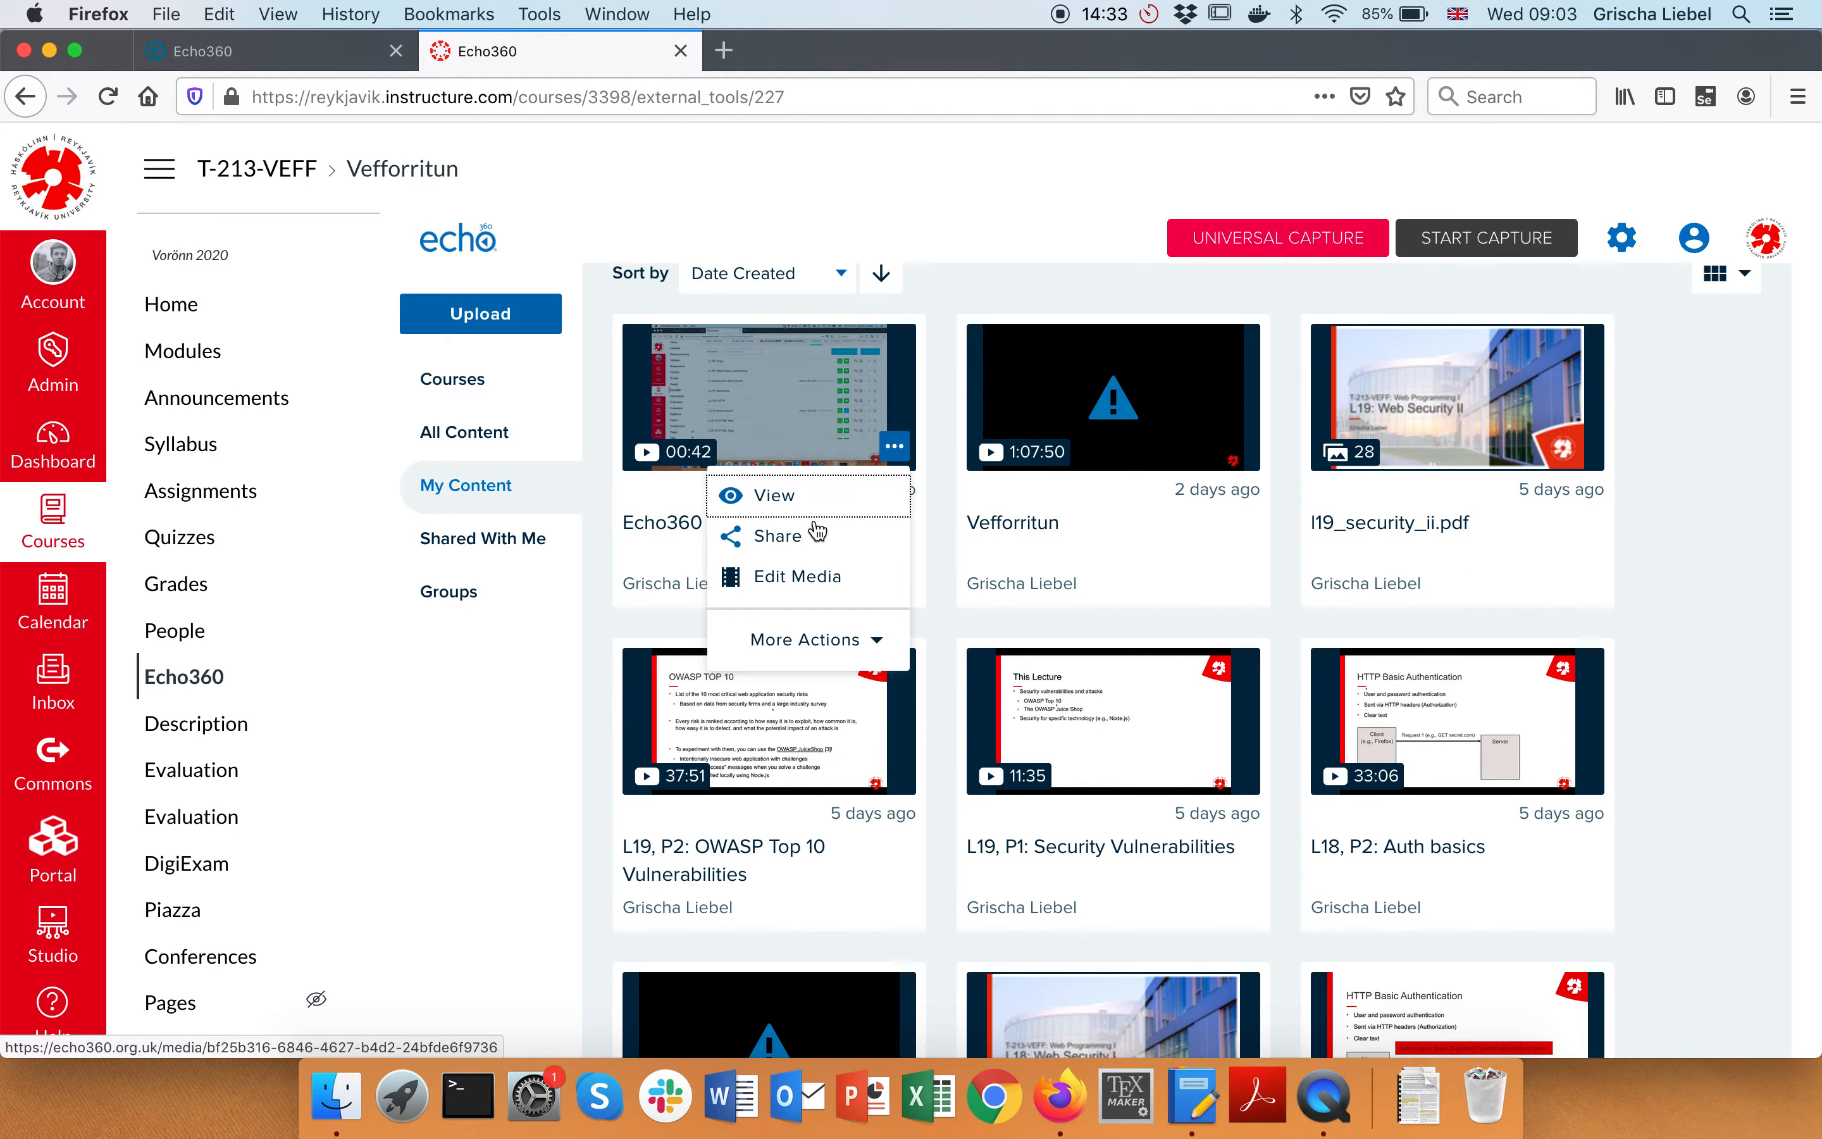
pyautogui.click(784, 537)
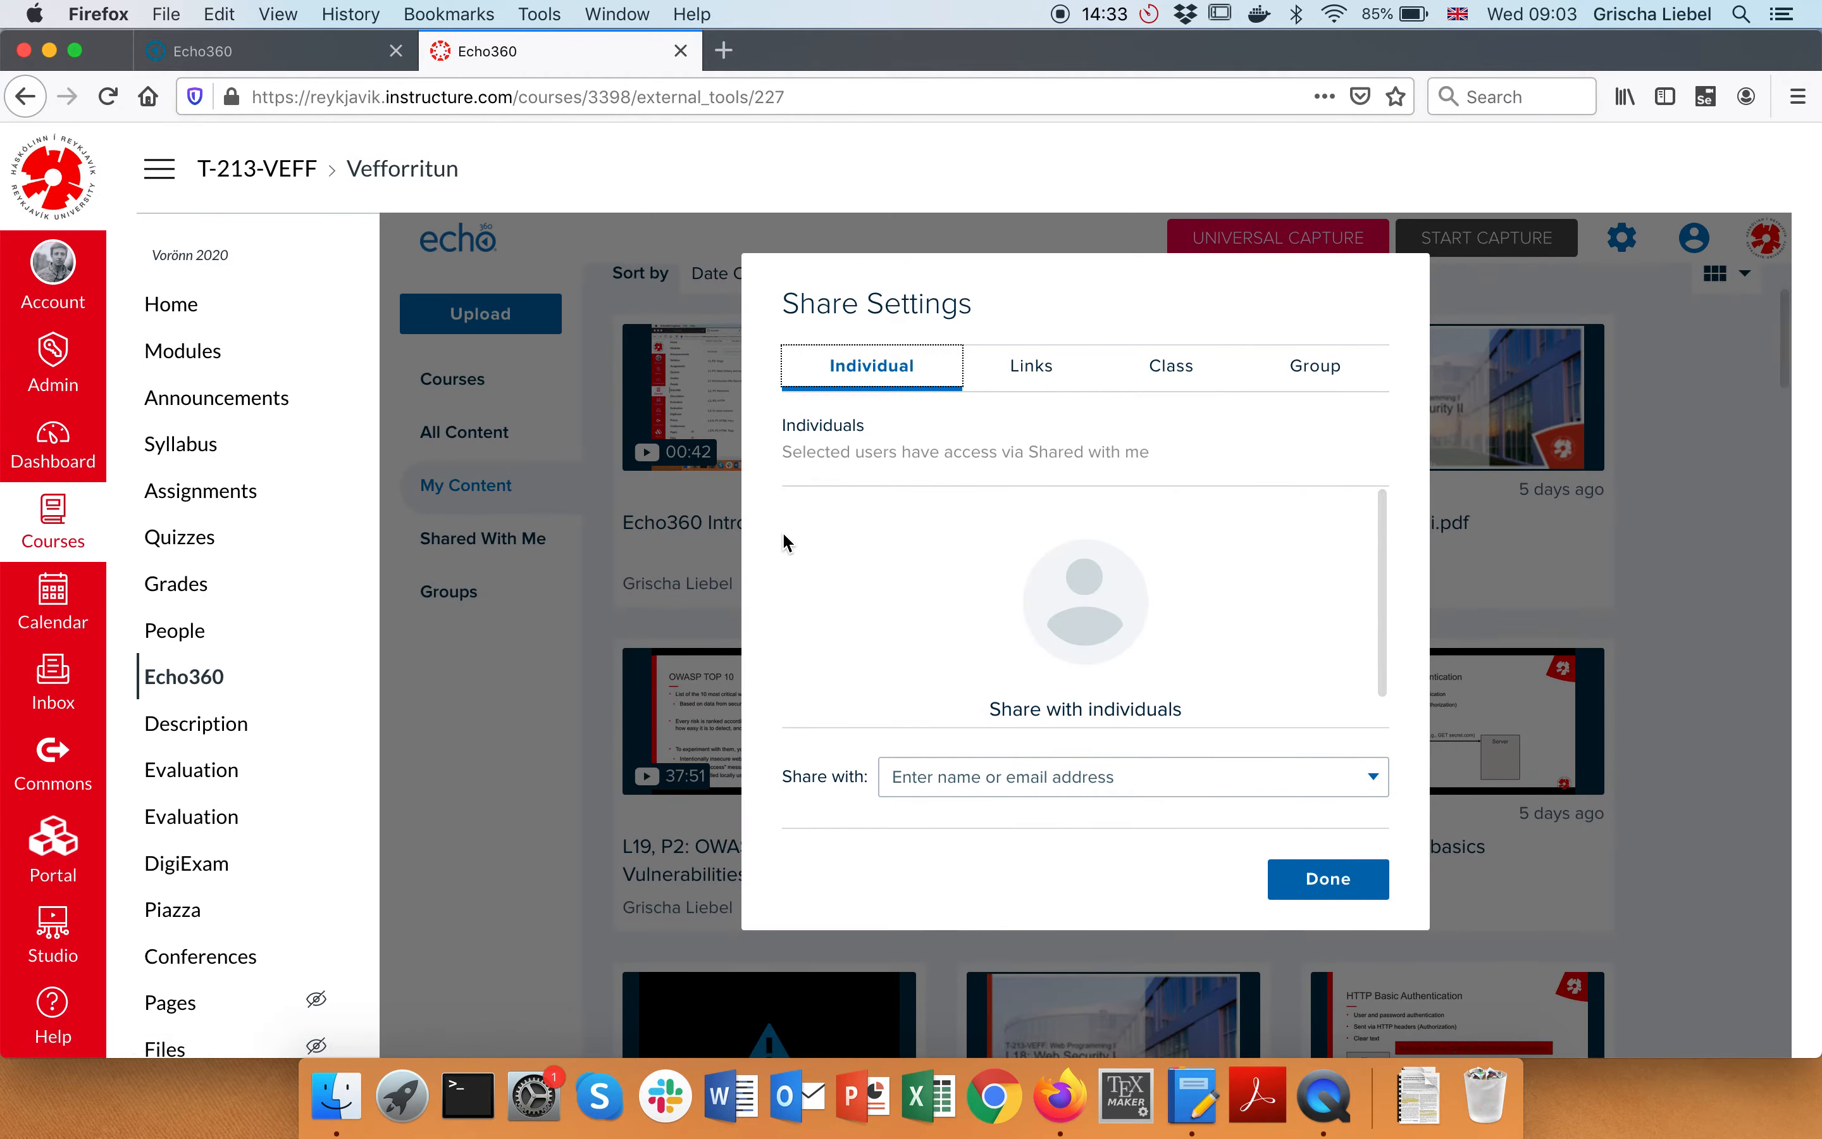
pyautogui.click(1187, 370)
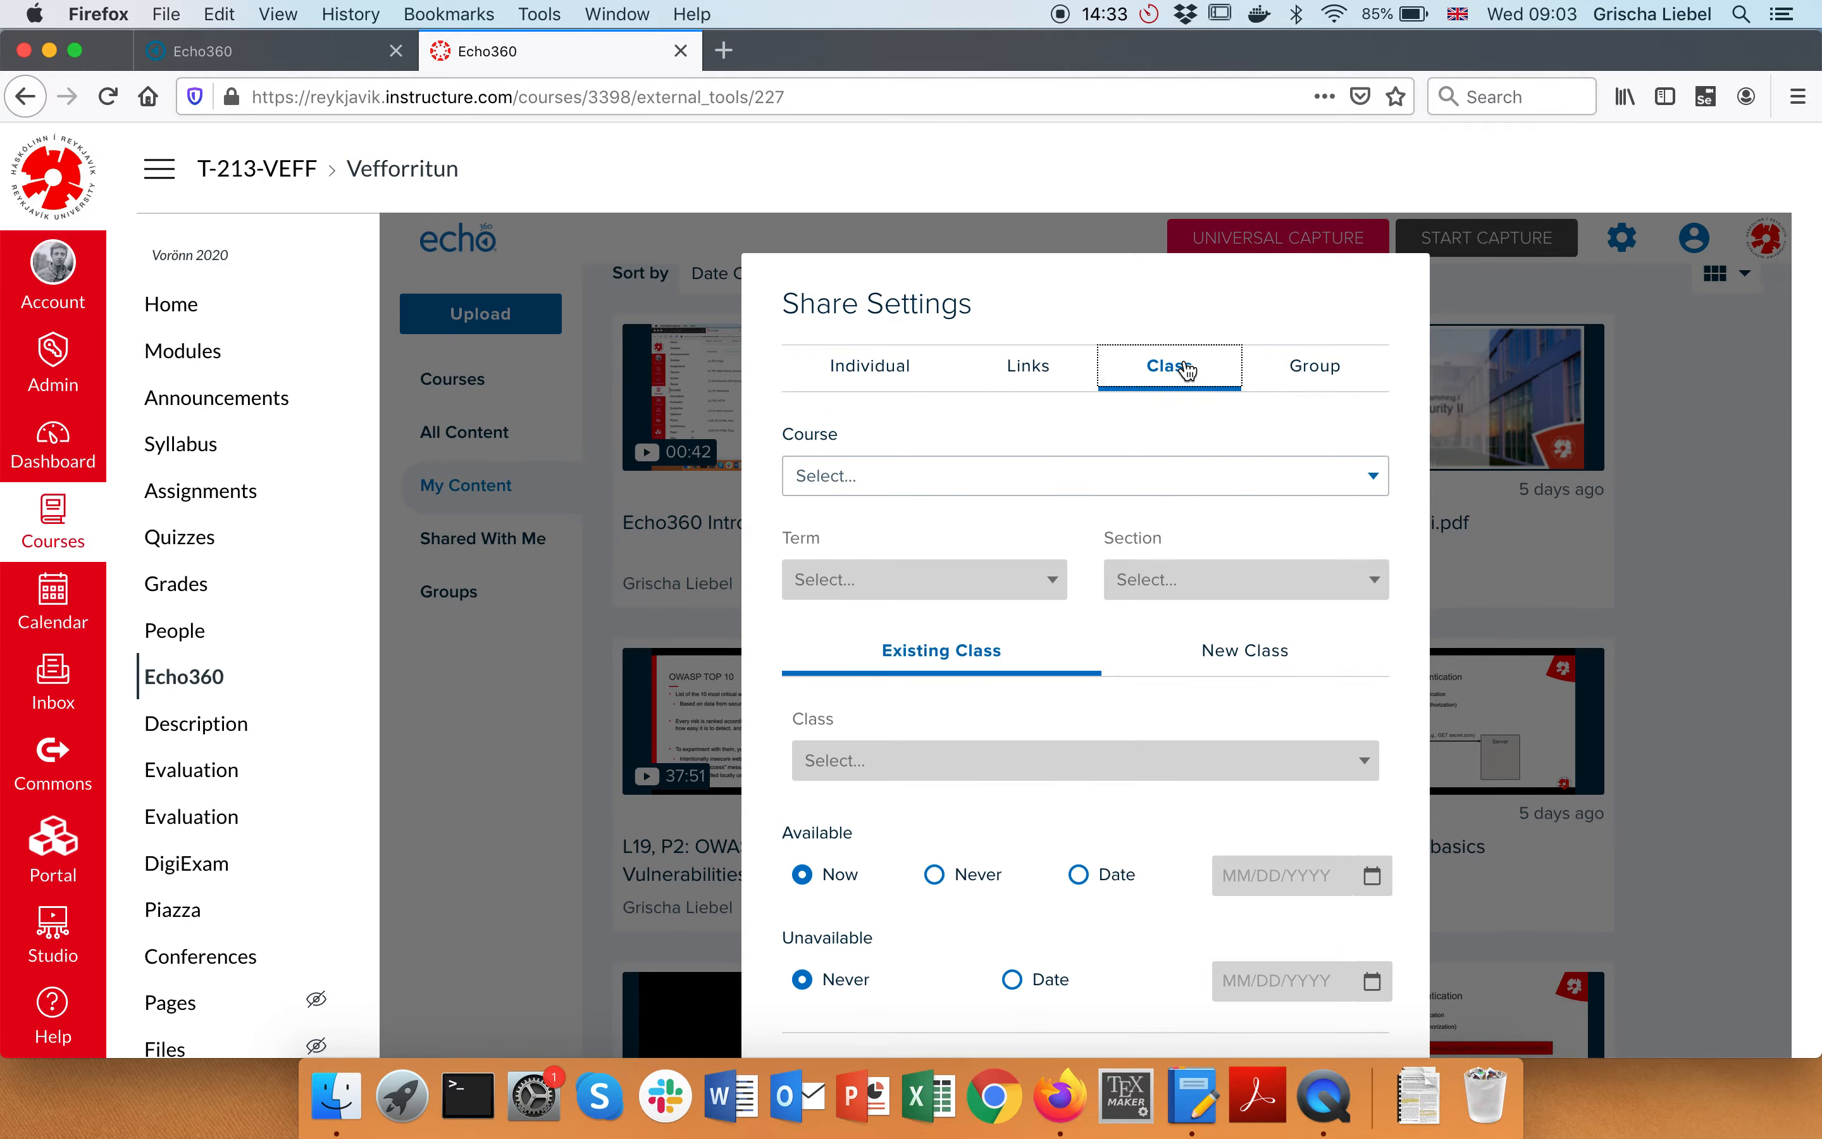
# Target course SC-T-303-HUGB: Hugbúnaðarfræði, term 20193, section 2019-3
pyautogui.scroll(-1, 1025, 482)
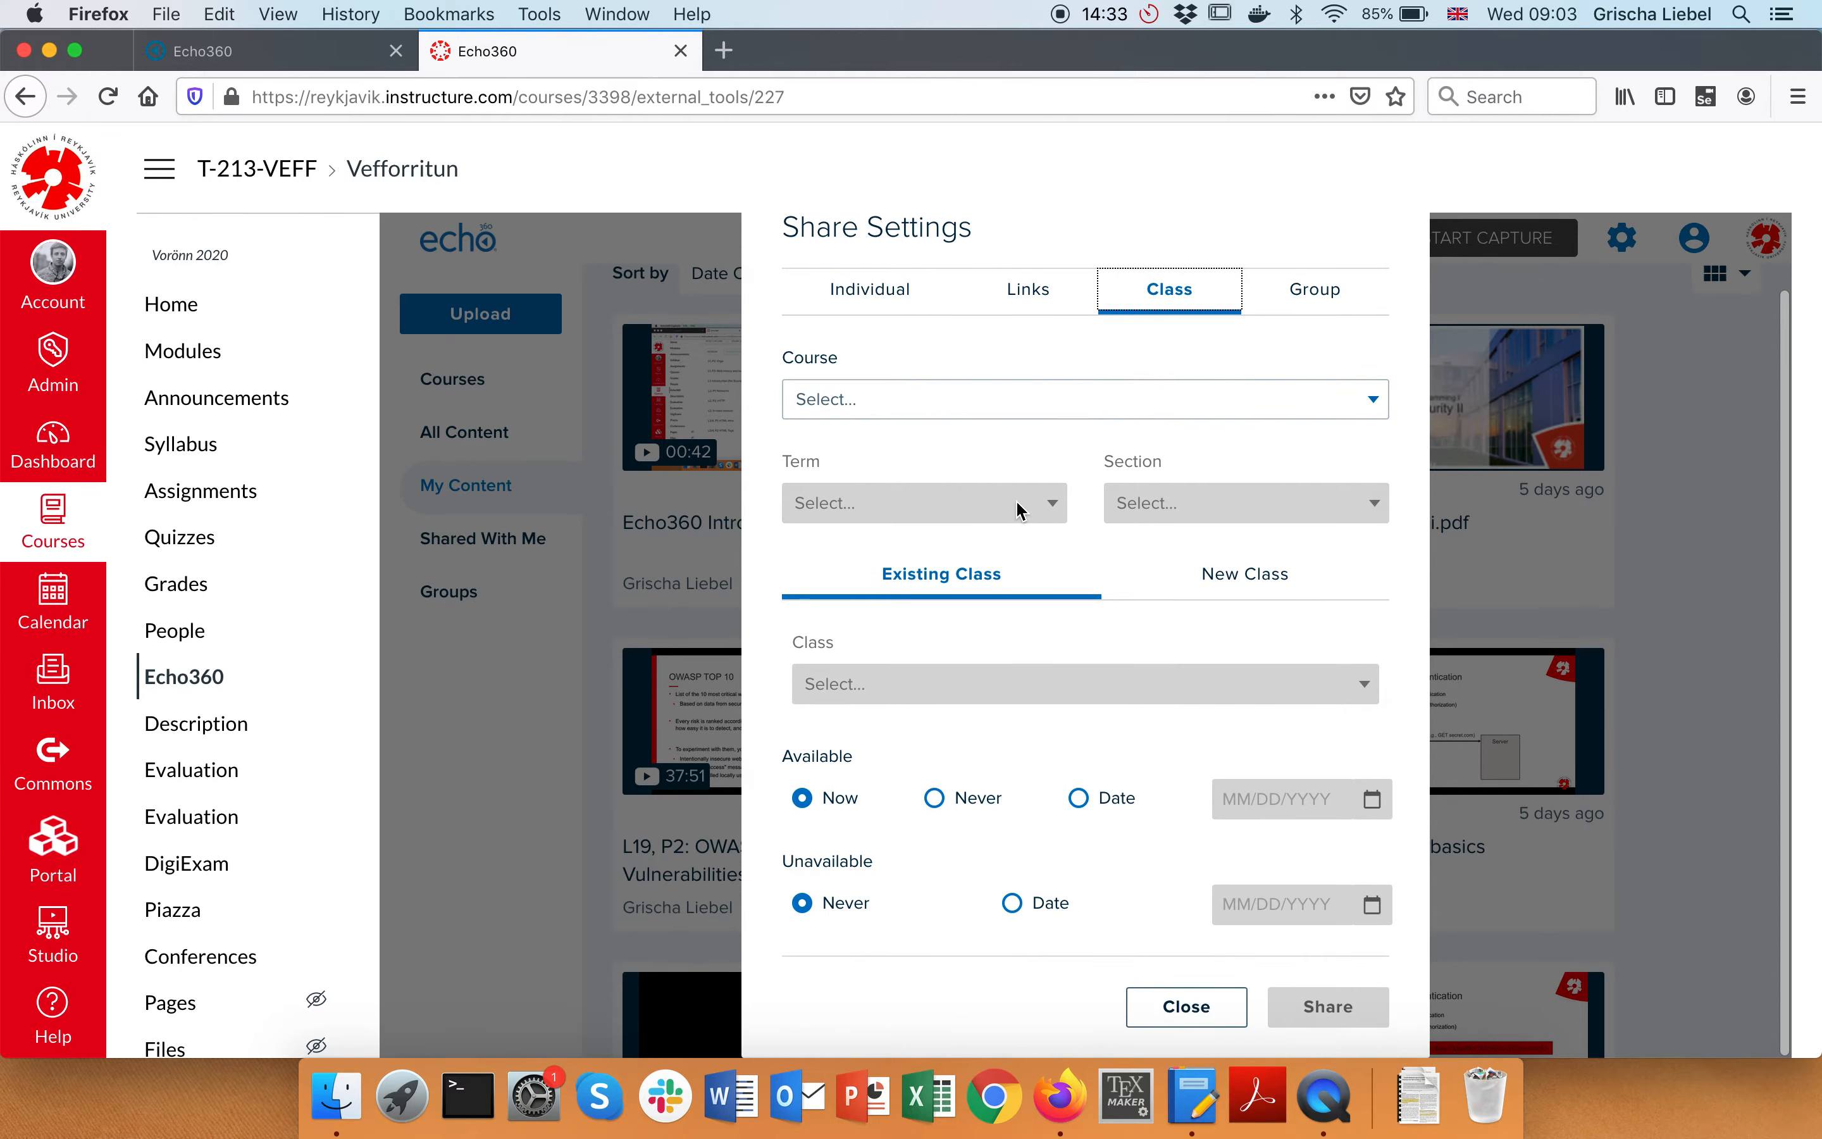
pyautogui.scroll(-2, 1015, 500)
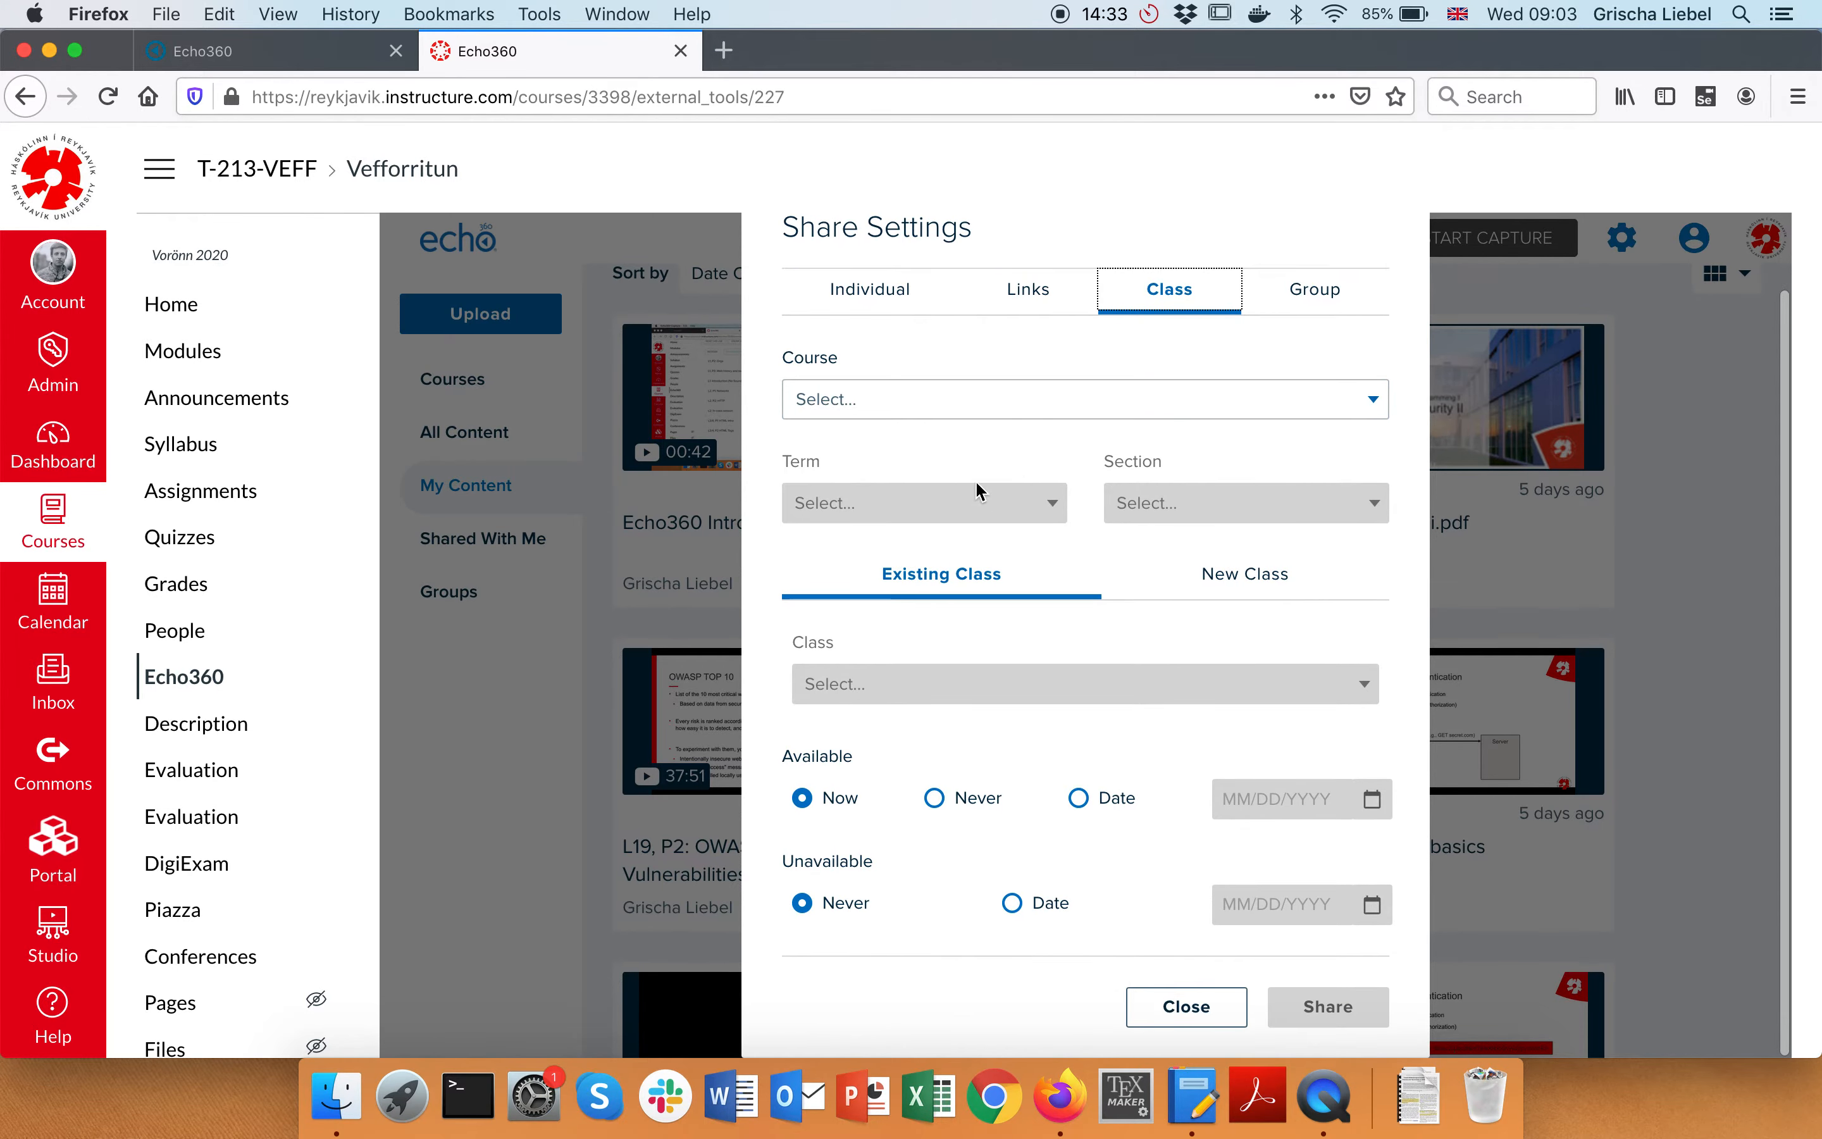
pyautogui.click(866, 399)
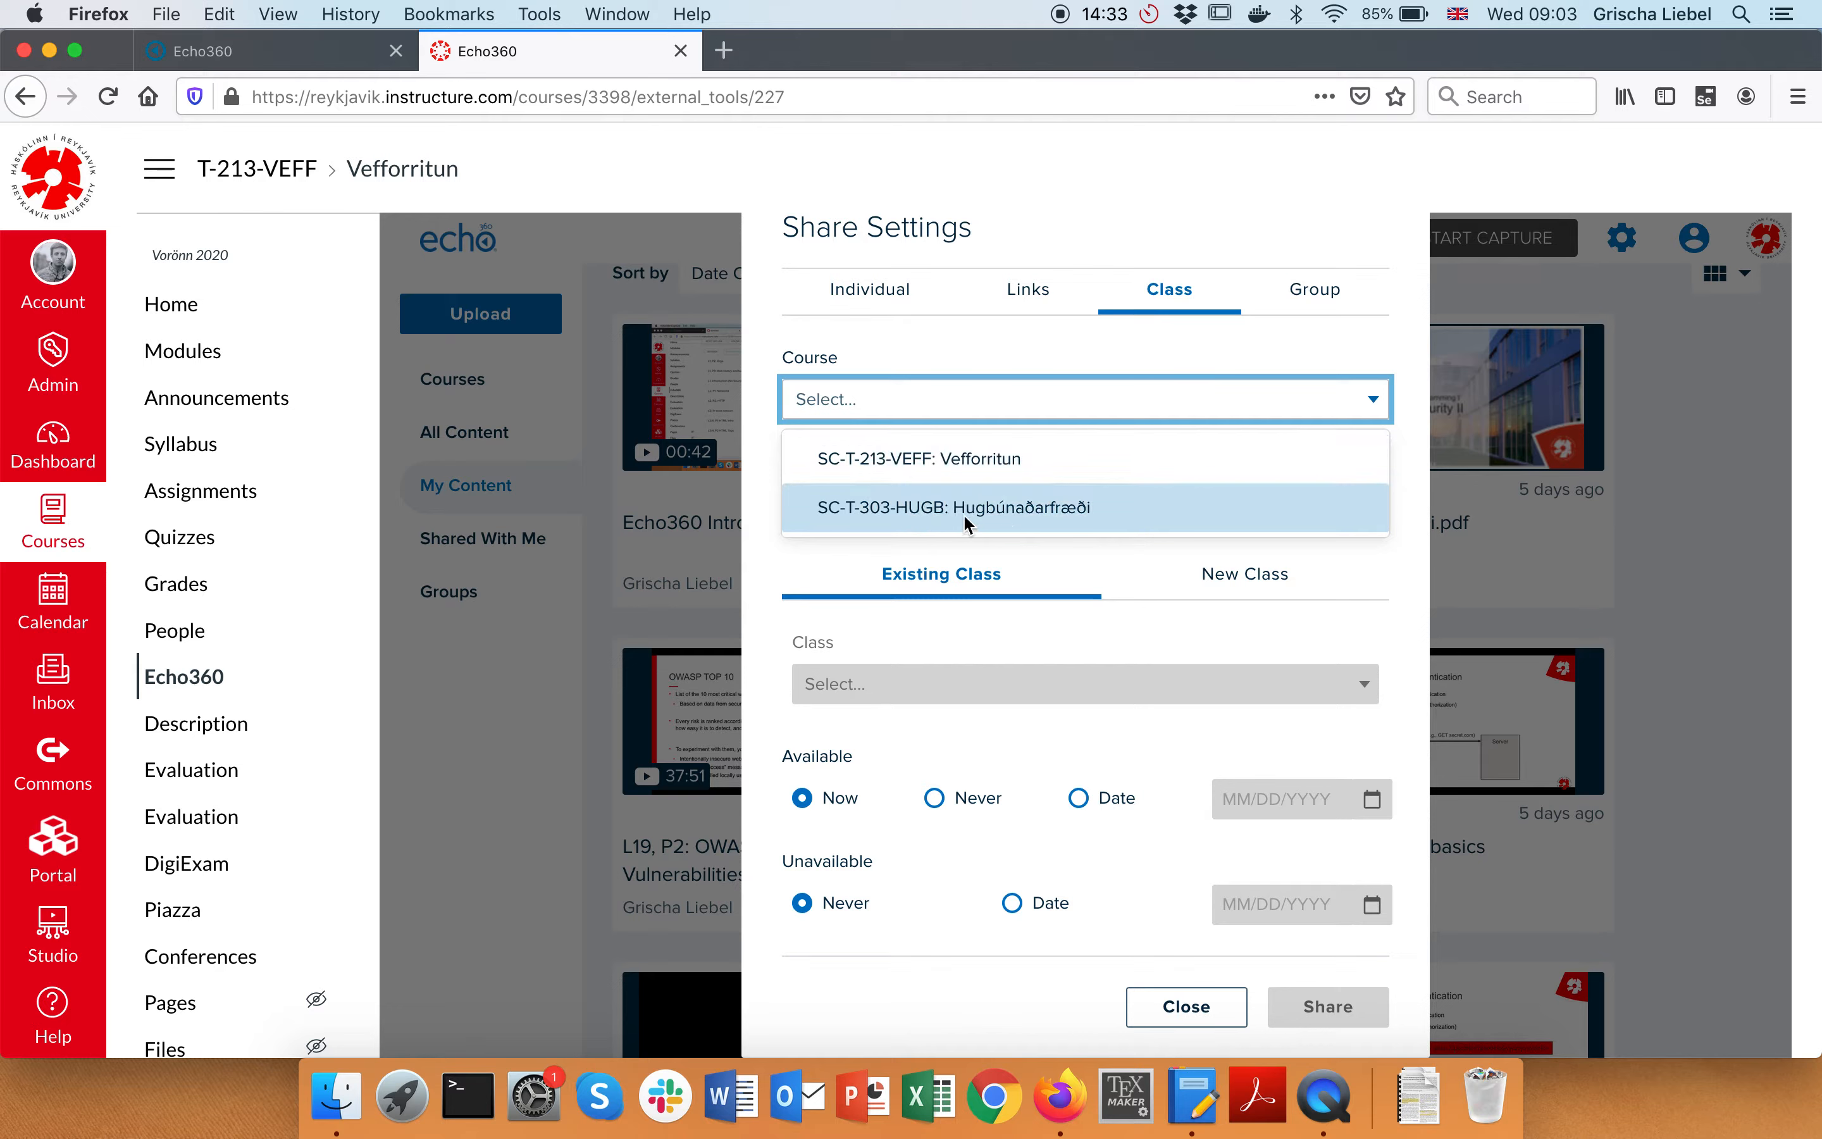
pyautogui.click(979, 512)
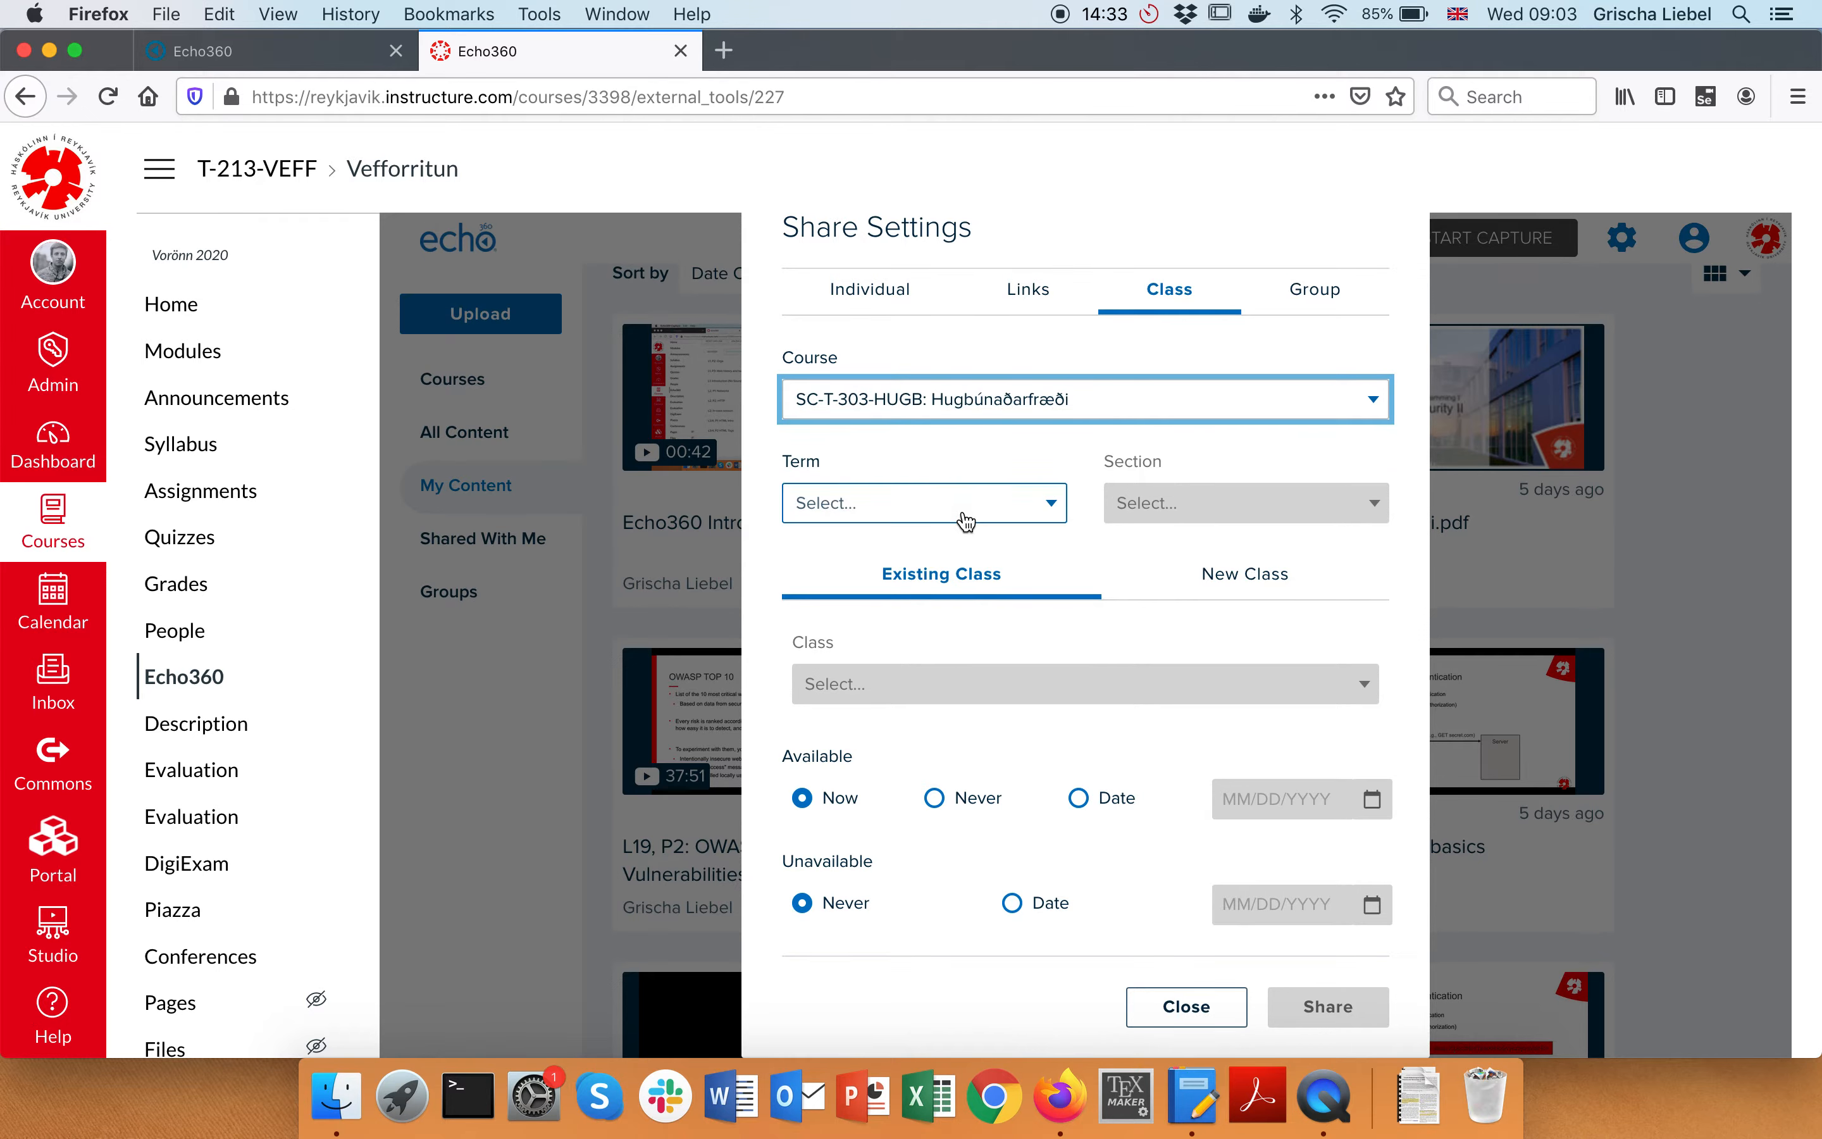
pyautogui.click(966, 519)
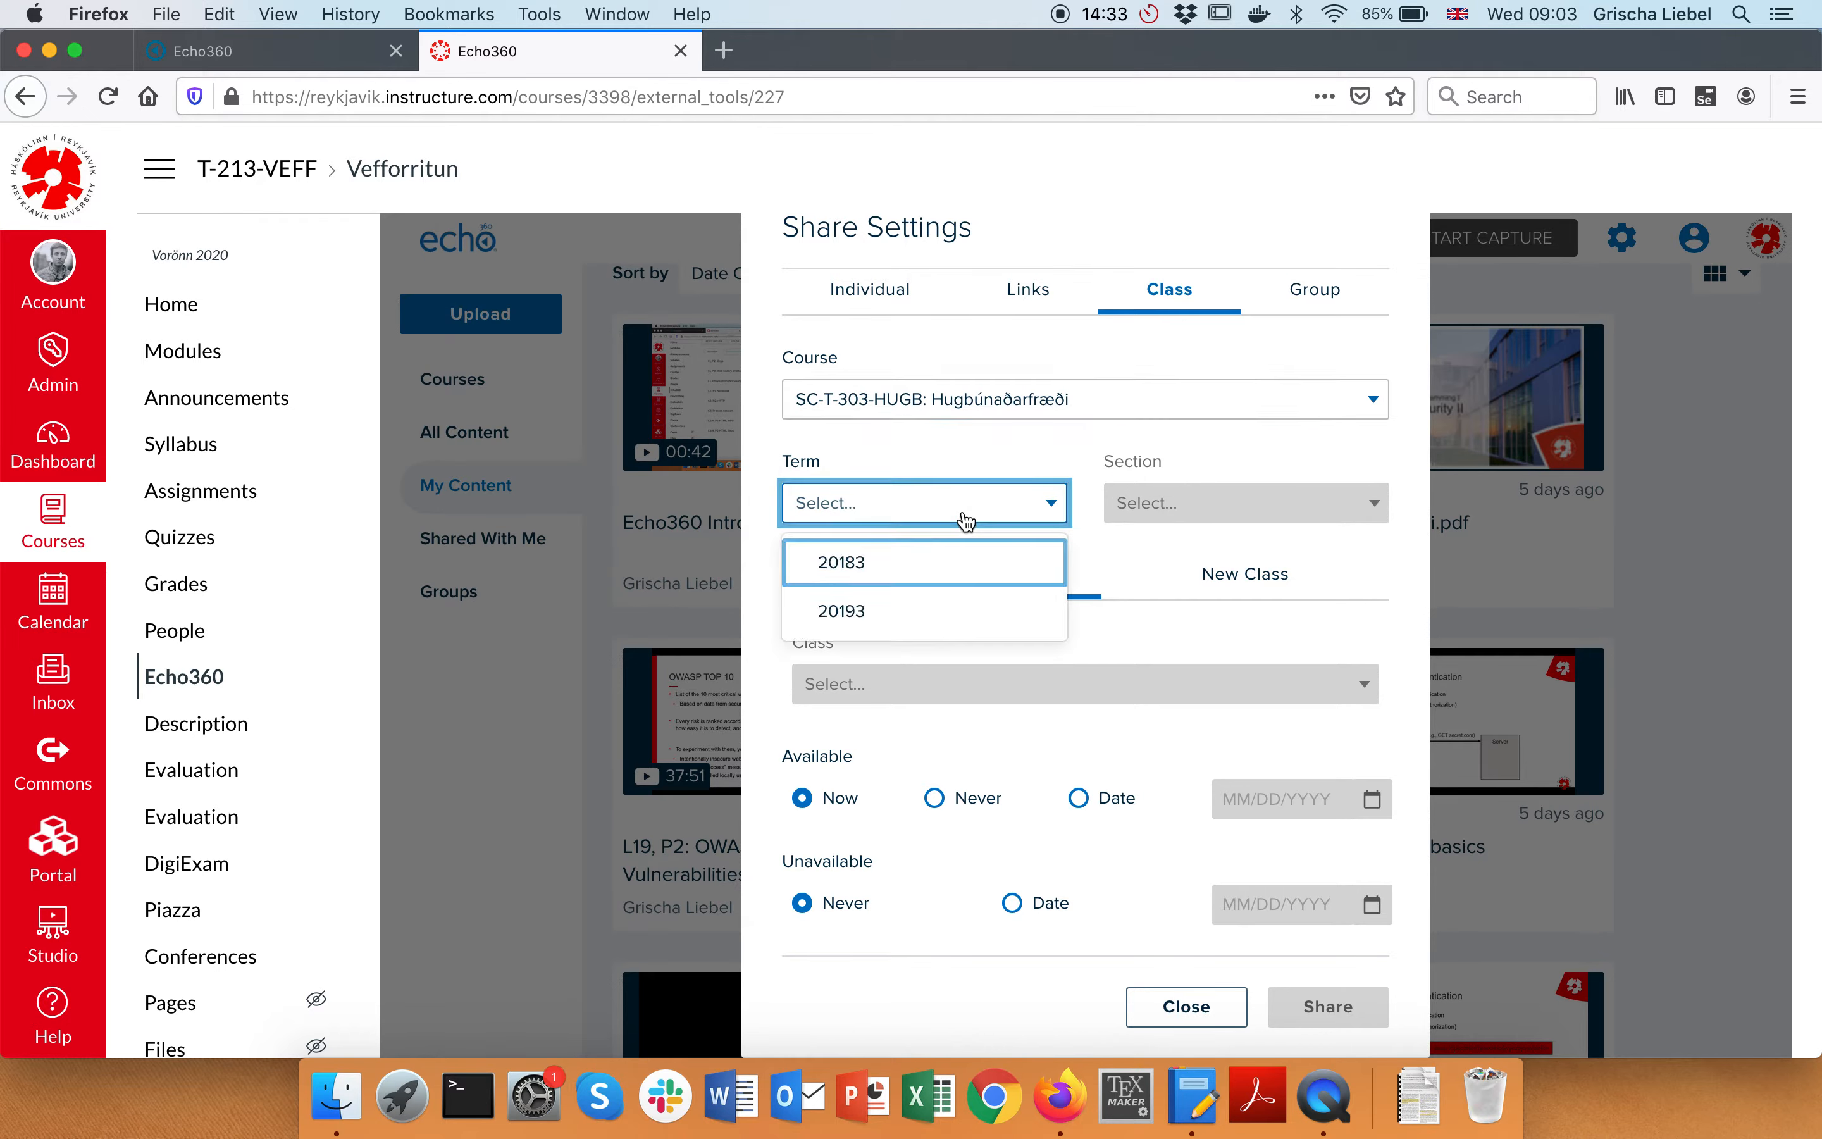
pyautogui.click(888, 624)
pyautogui.click(1180, 512)
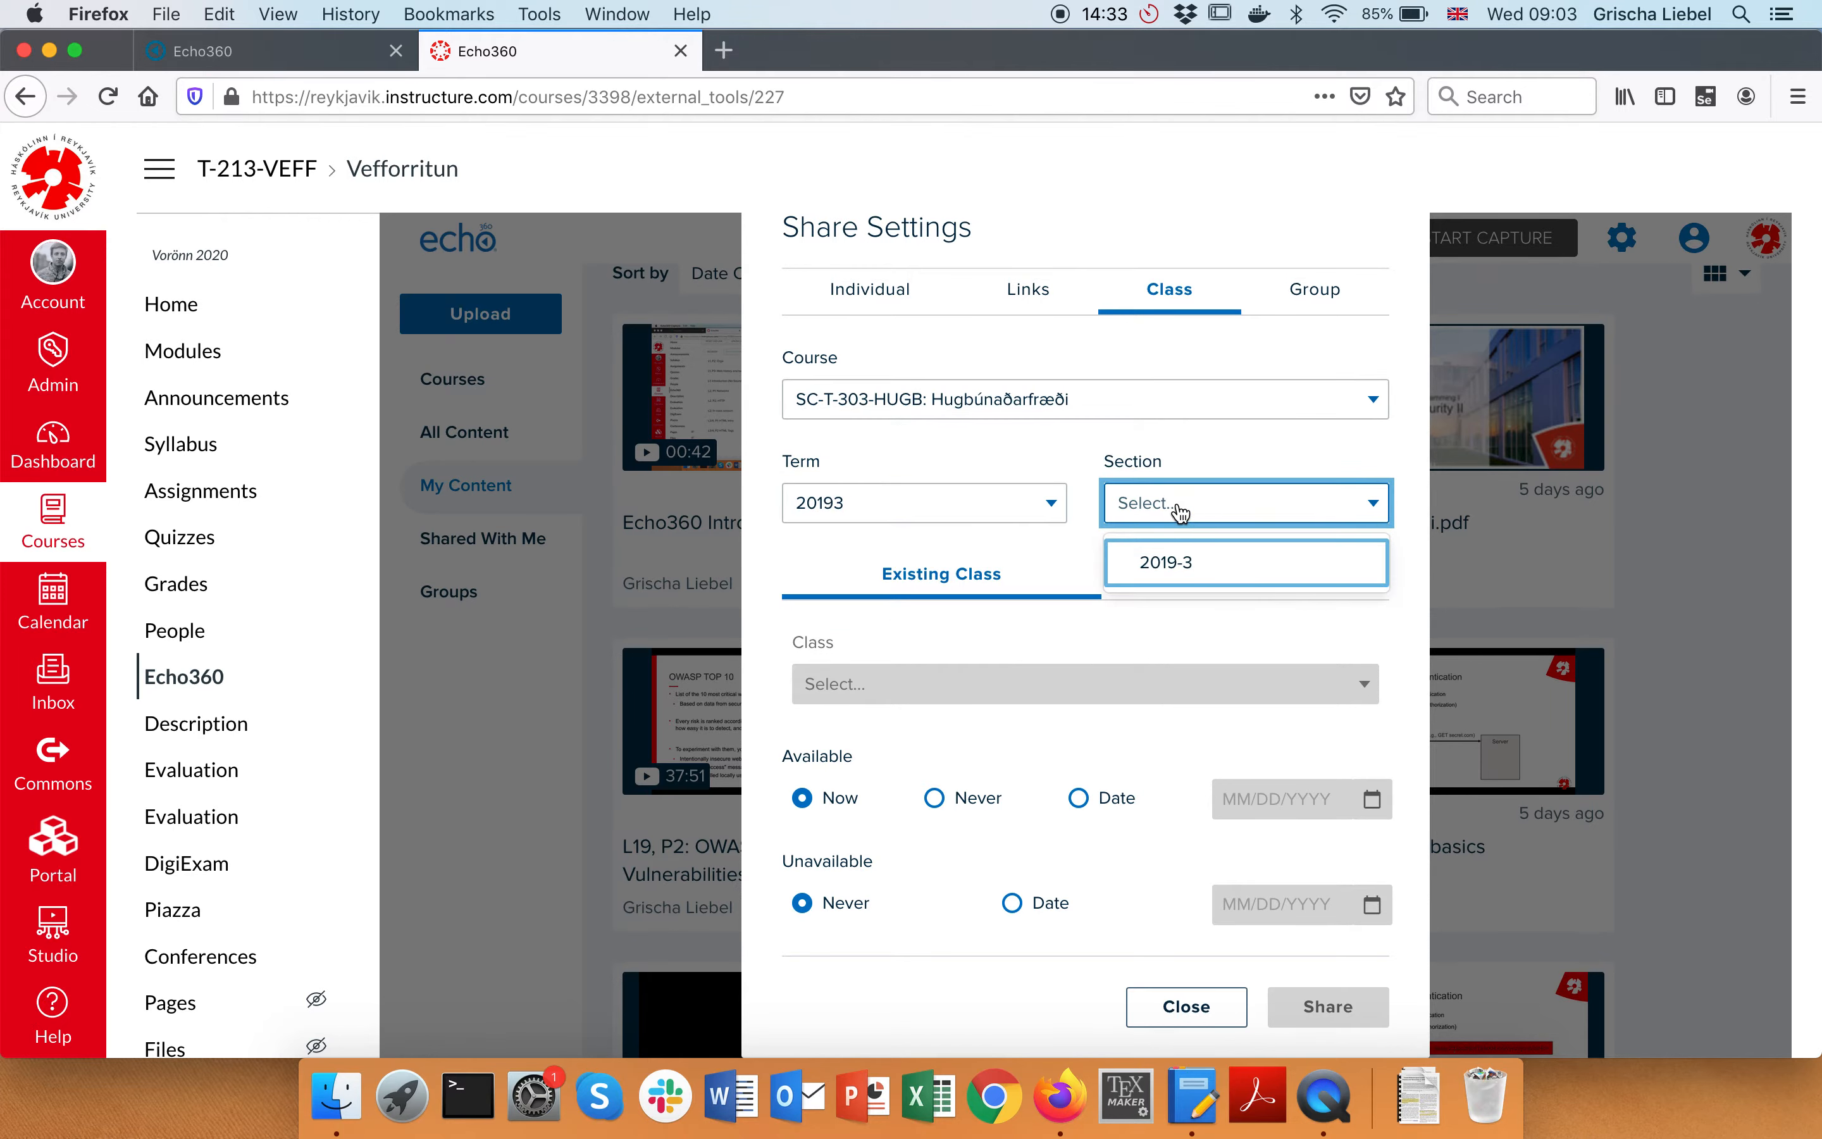
pyautogui.click(1168, 565)
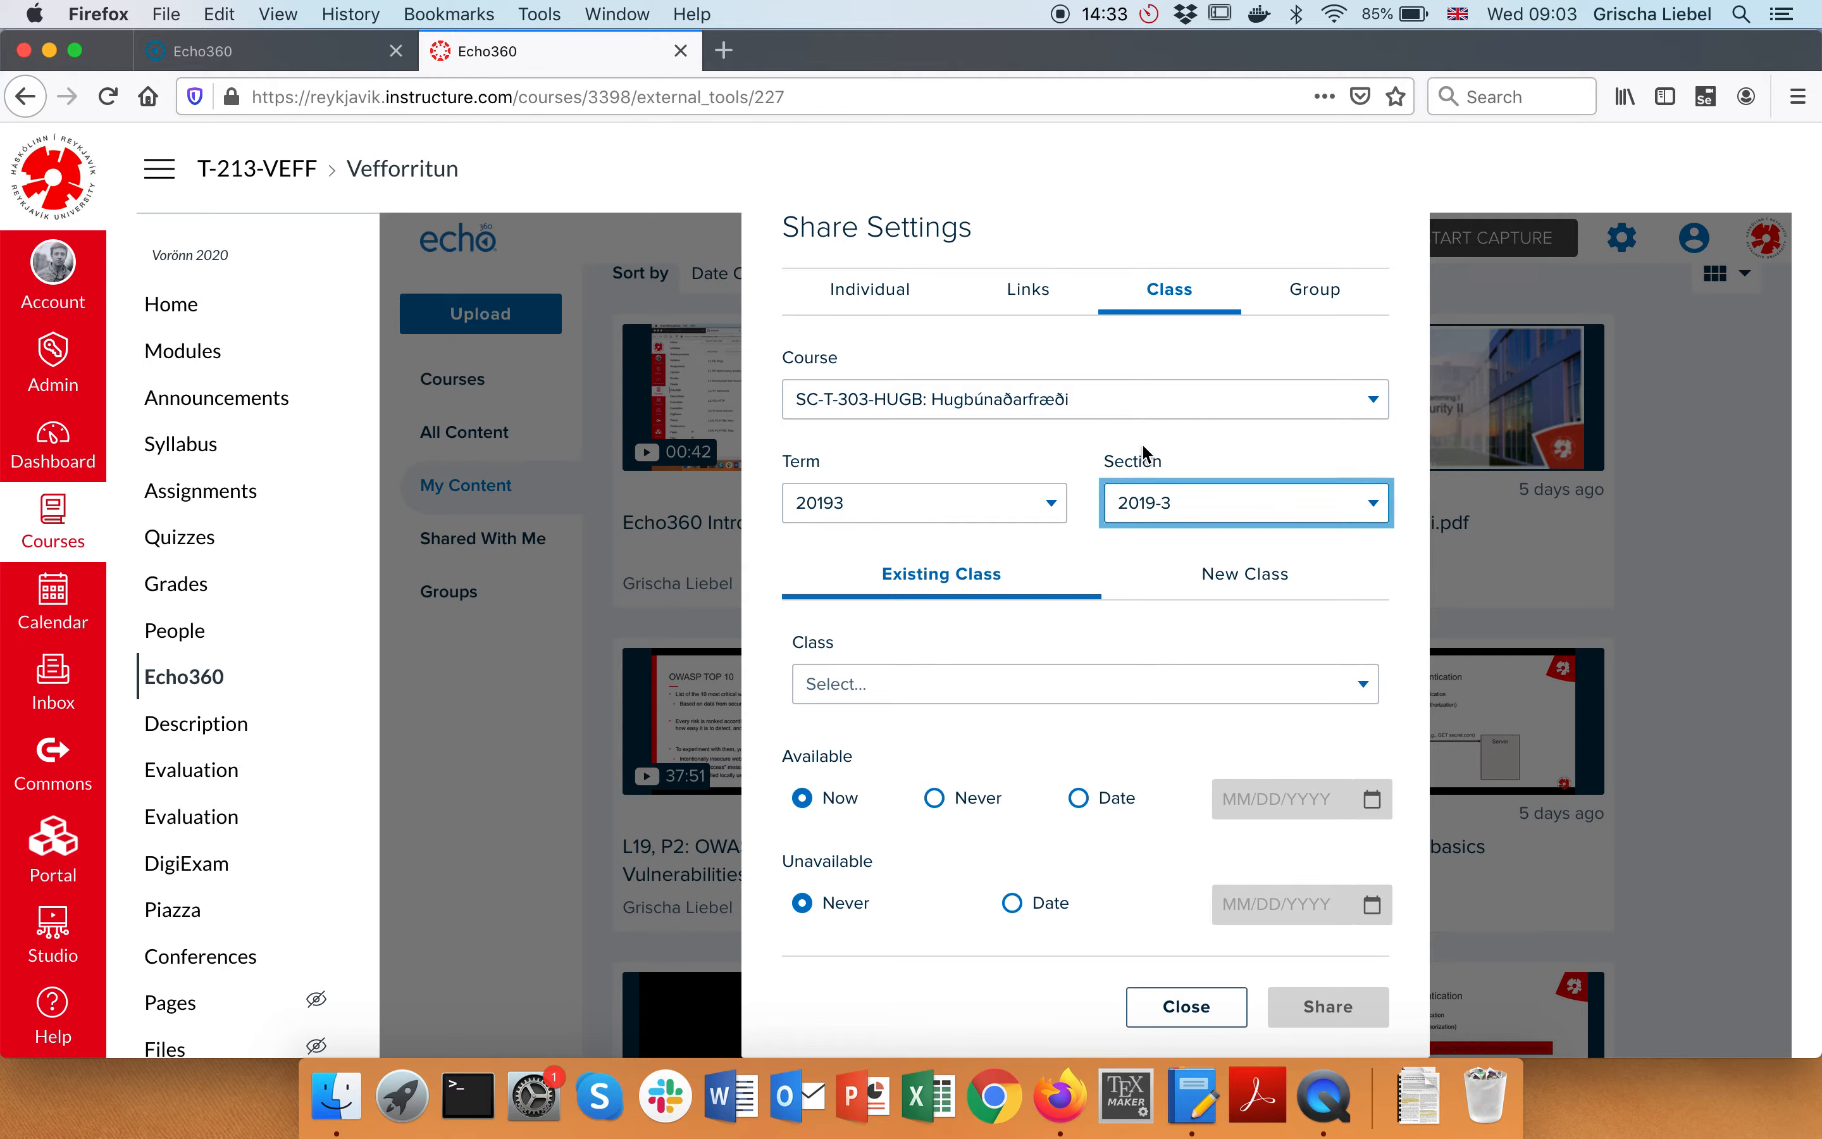
# Switch the share to the New Class form
pyautogui.scroll(-1, 1104, 531)
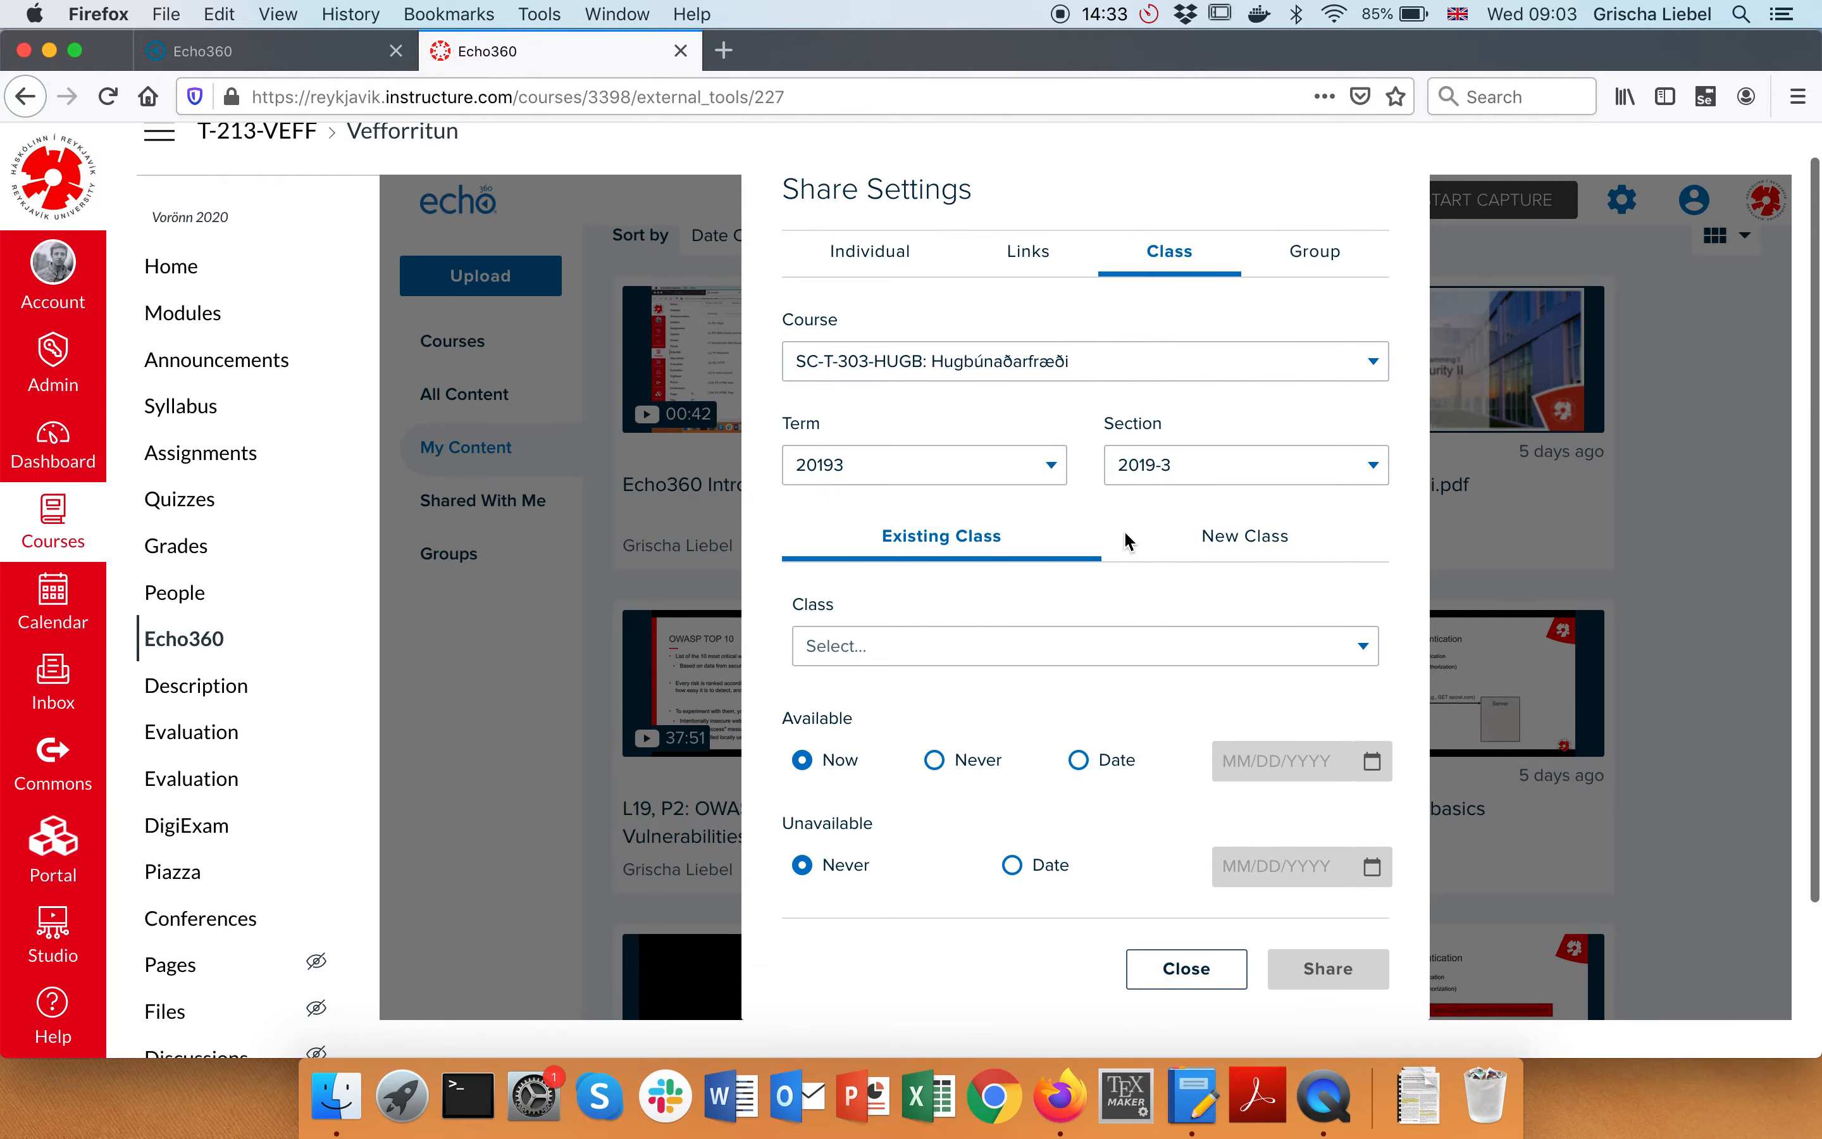
pyautogui.click(1129, 471)
pyautogui.click(1136, 523)
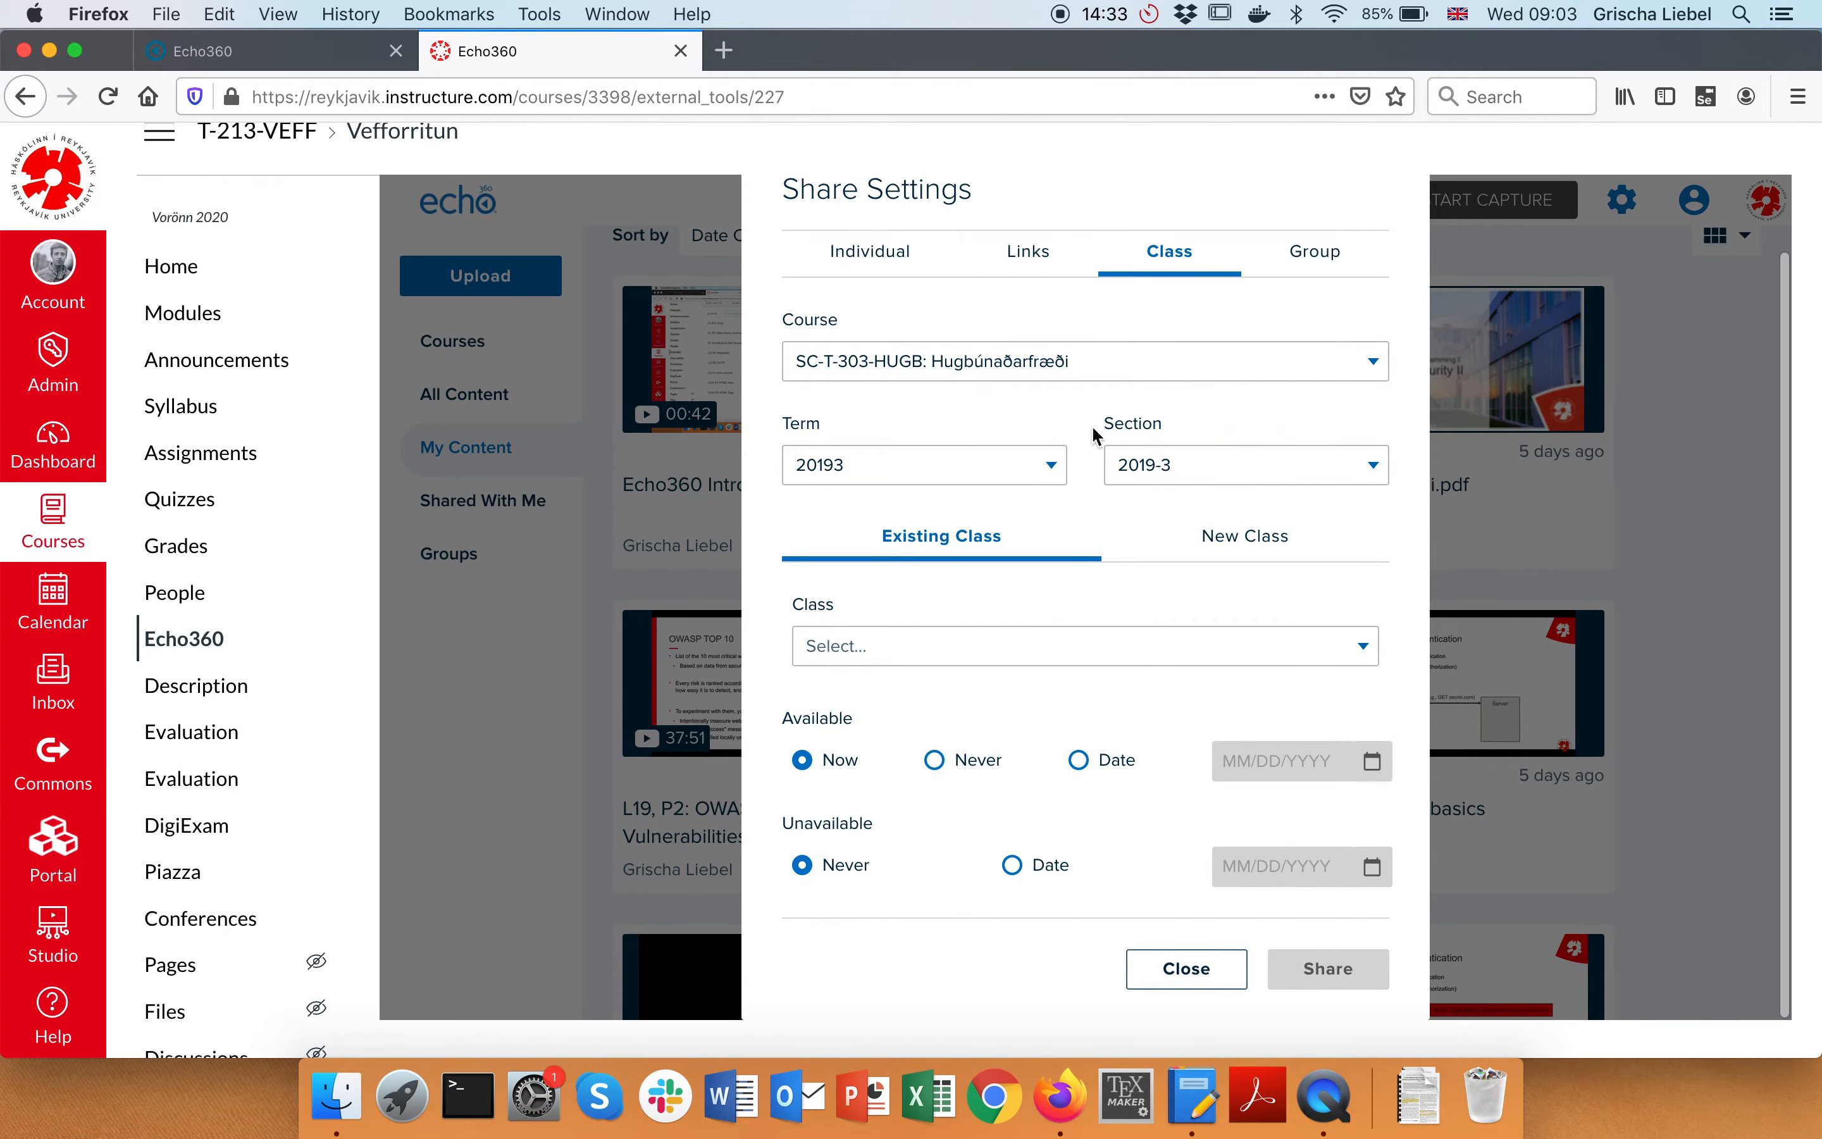
pyautogui.scroll(-4, 1092, 424)
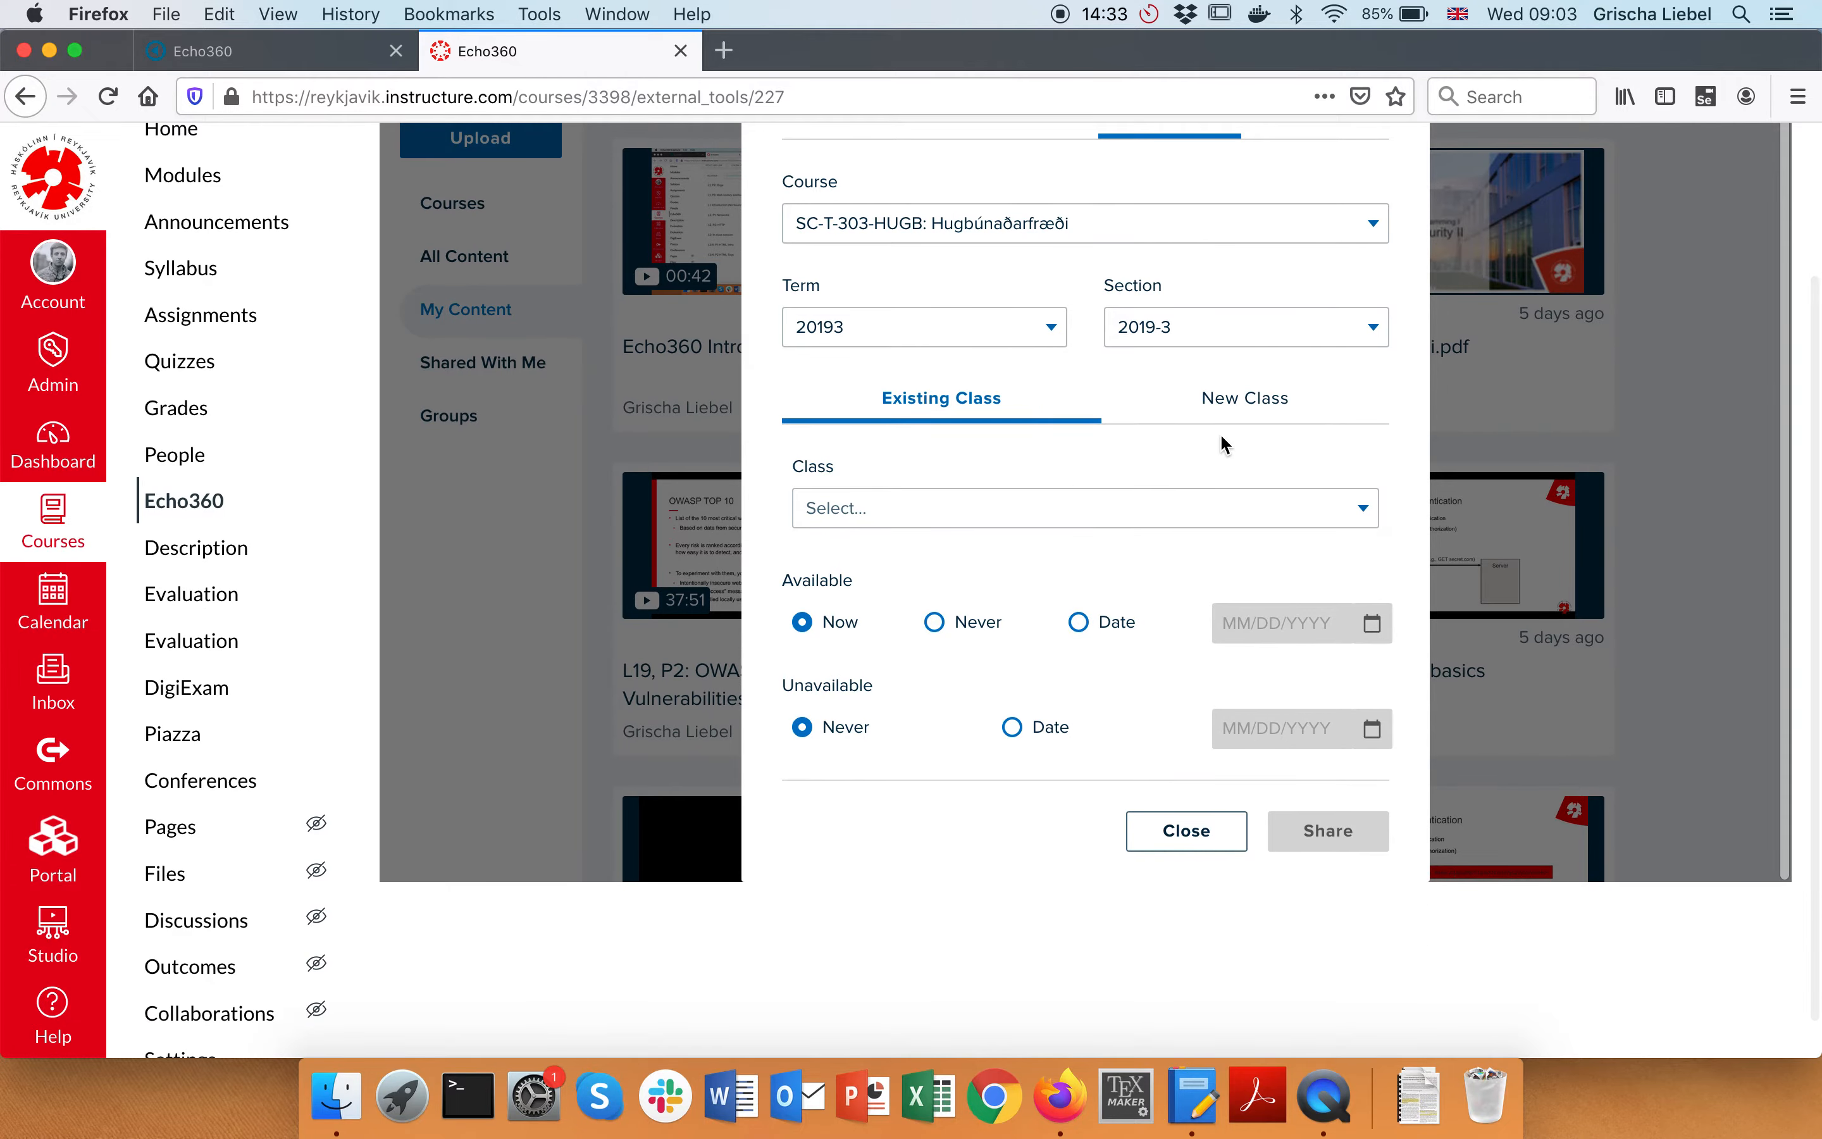
pyautogui.click(1218, 418)
pyautogui.scroll(2, 1175, 452)
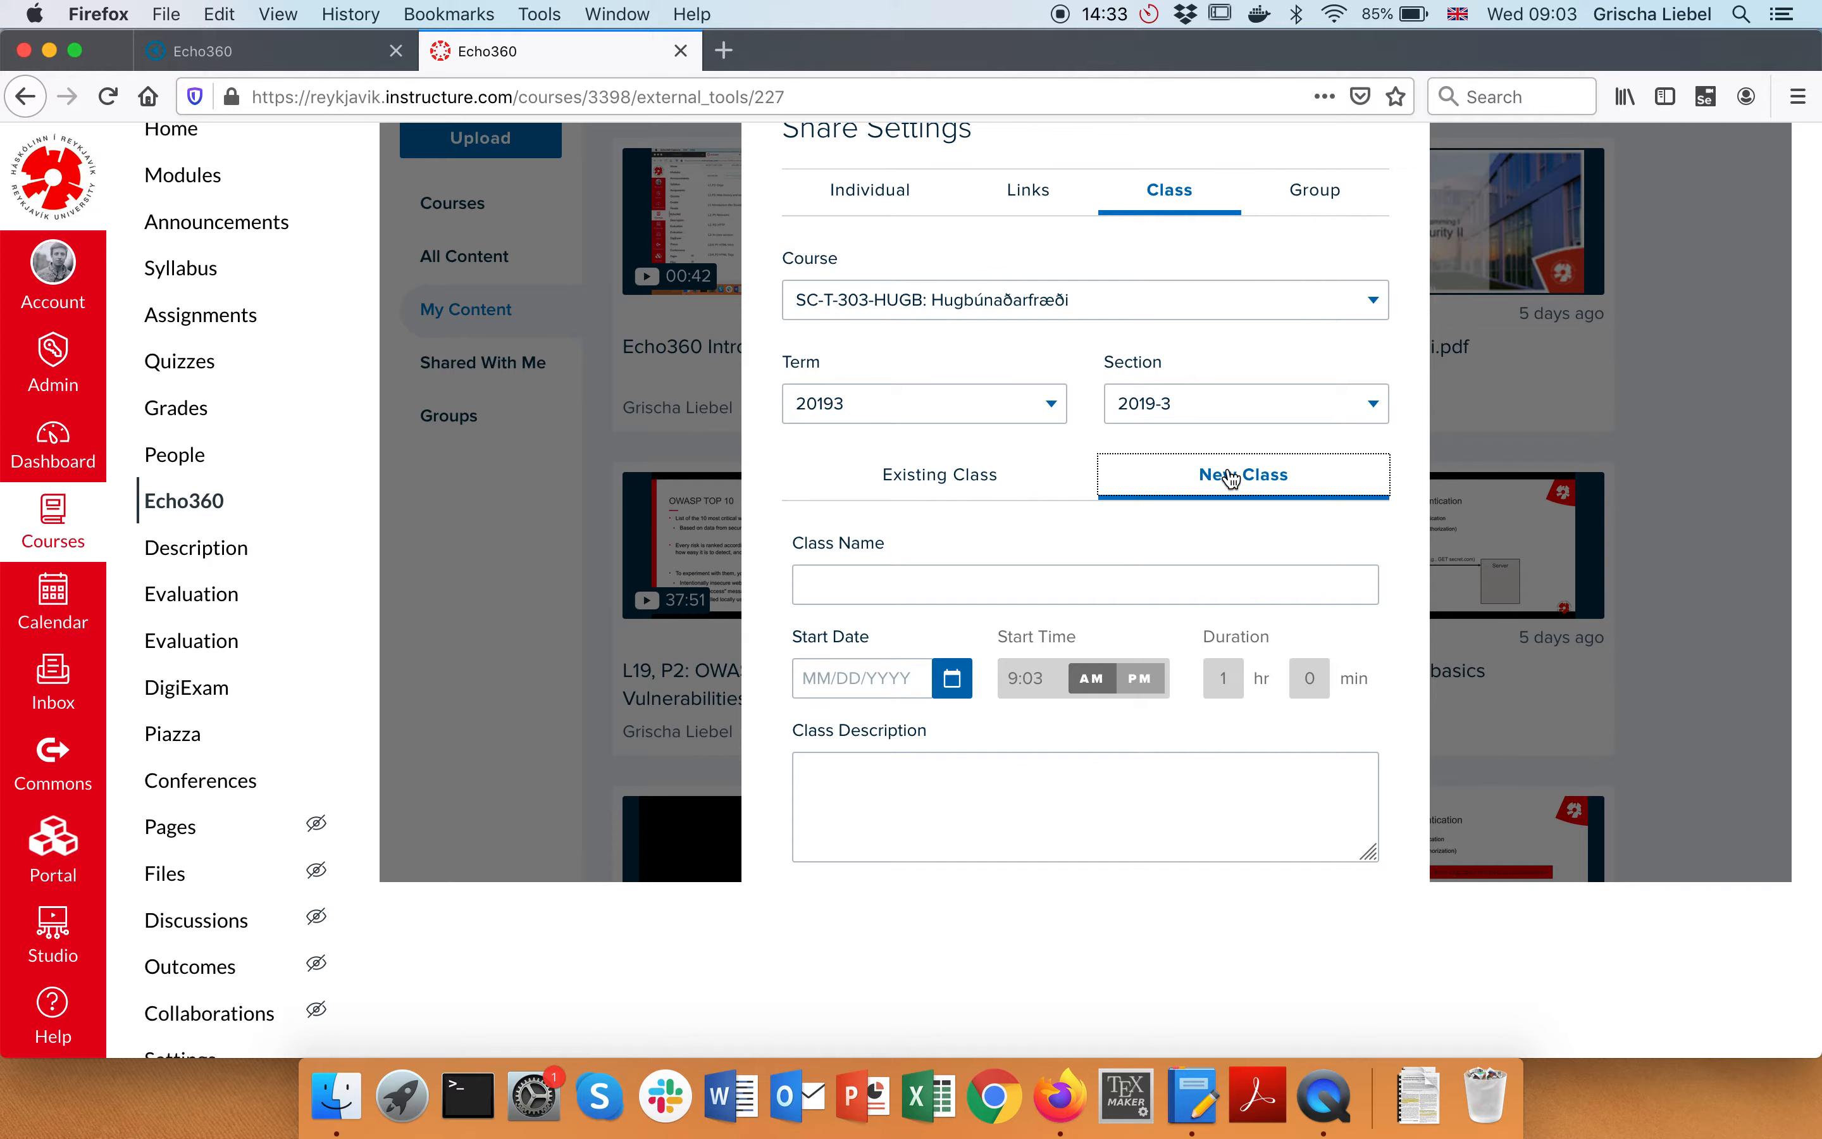
# Name the new class 'Echo360 Intro', leaving availability at Now and Never
pyautogui.click(1051, 587)
pyautogui.scroll(3, 1159, 622)
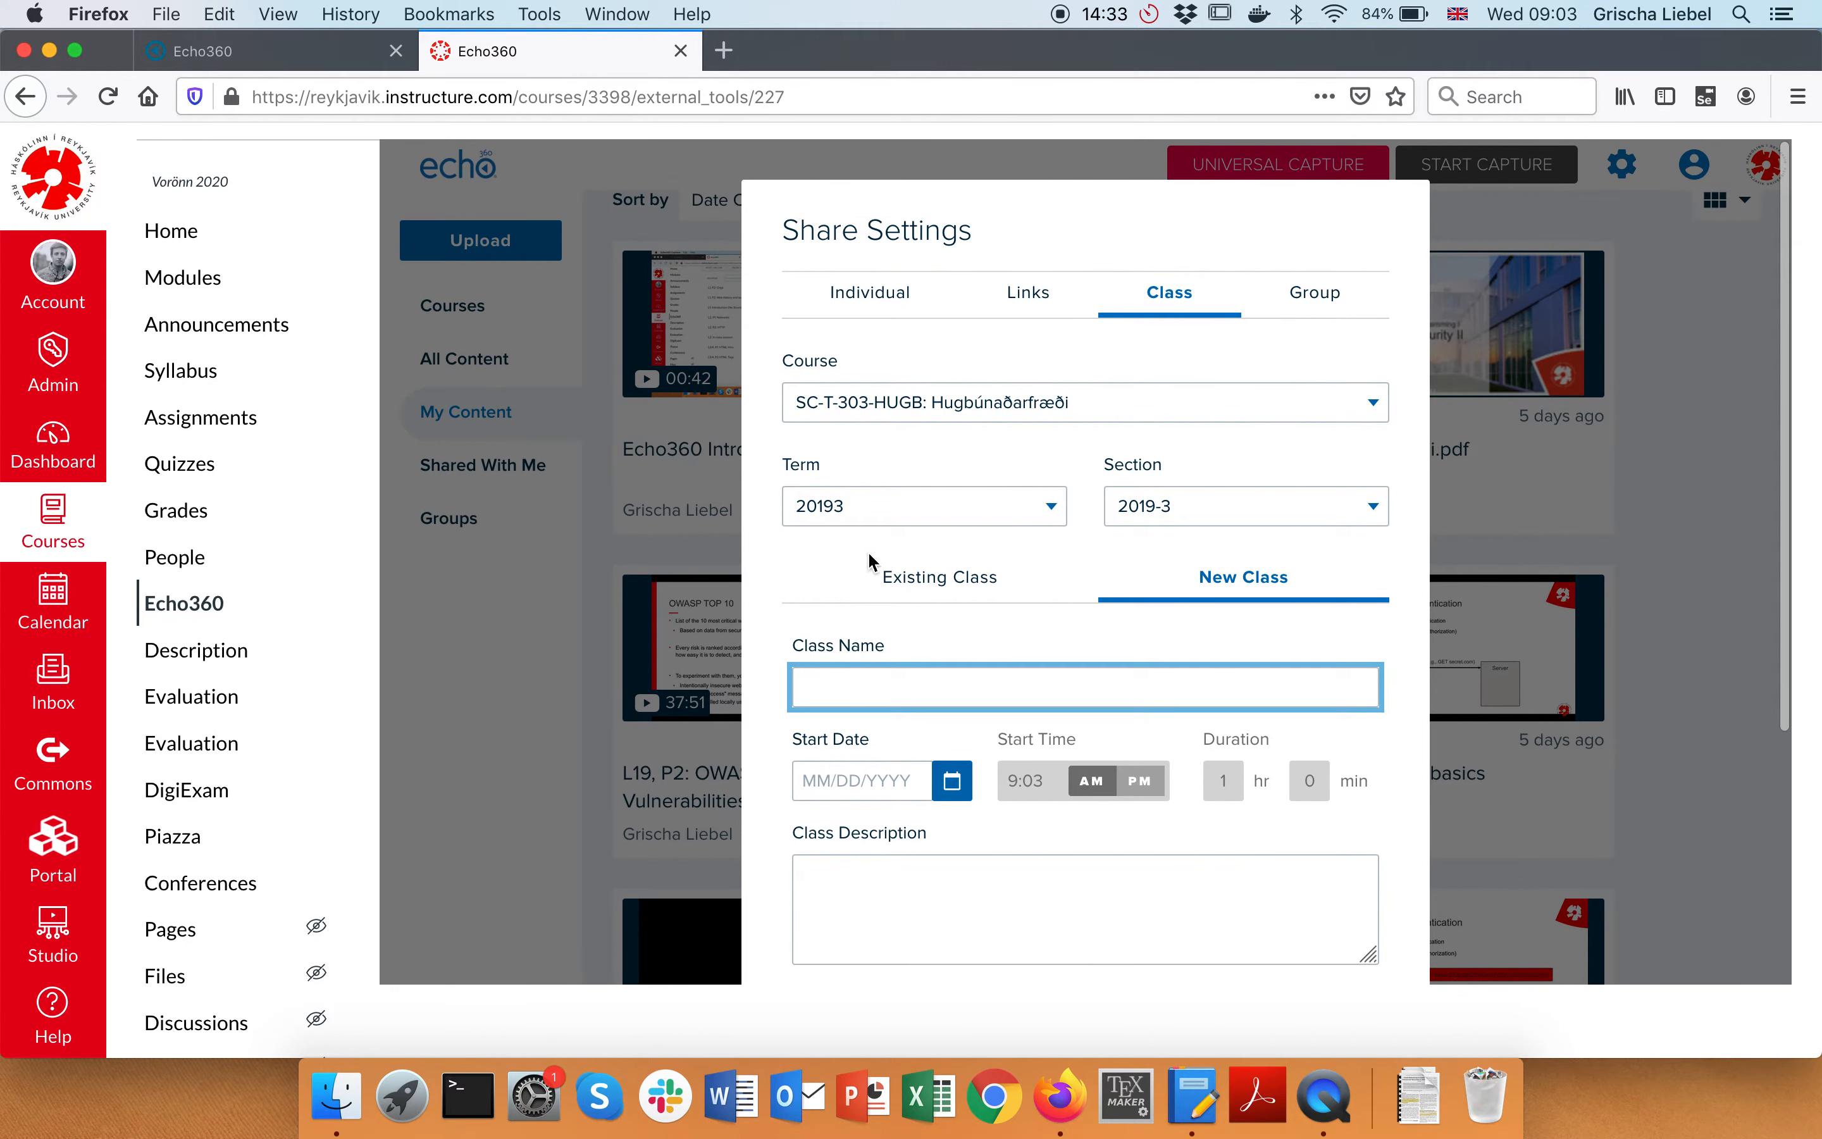
pyautogui.scroll(-5, 867, 551)
pyautogui.scroll(5, 867, 551)
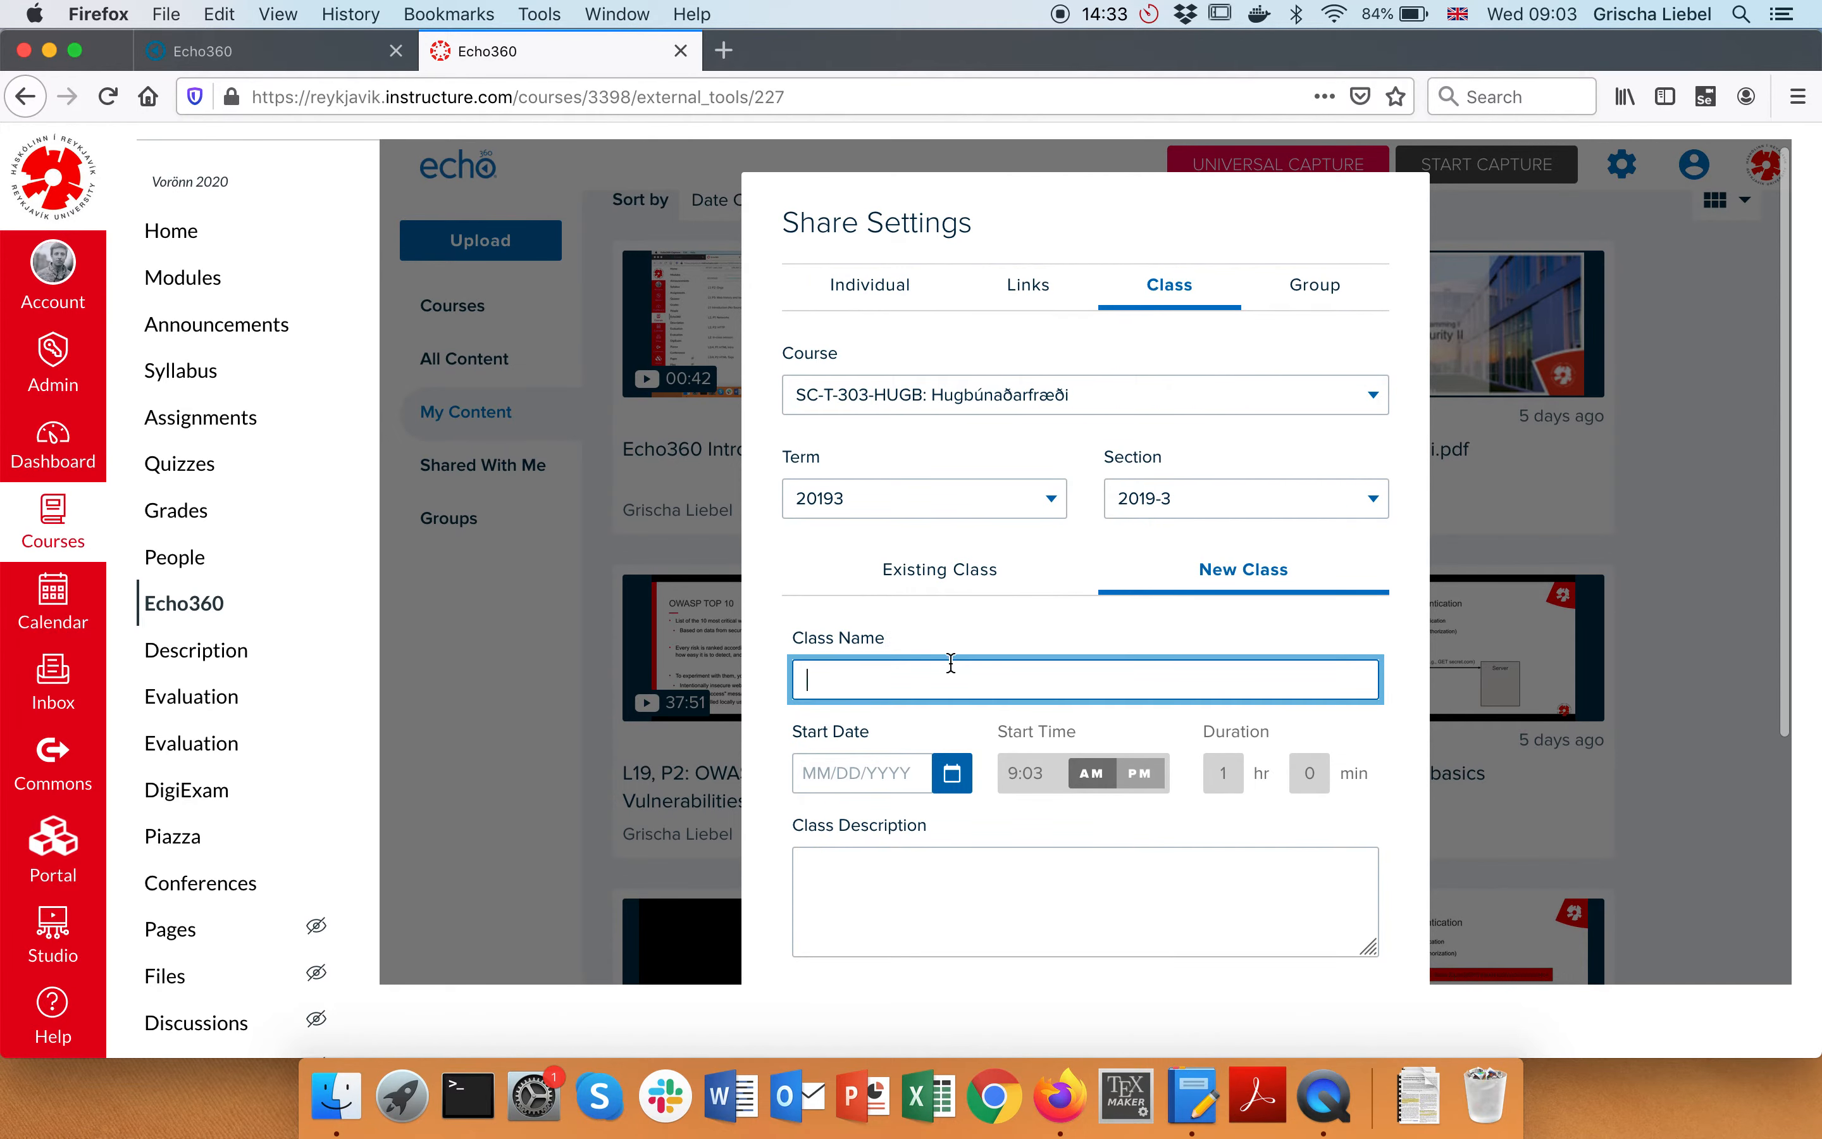
pyautogui.write('Echo360 I')
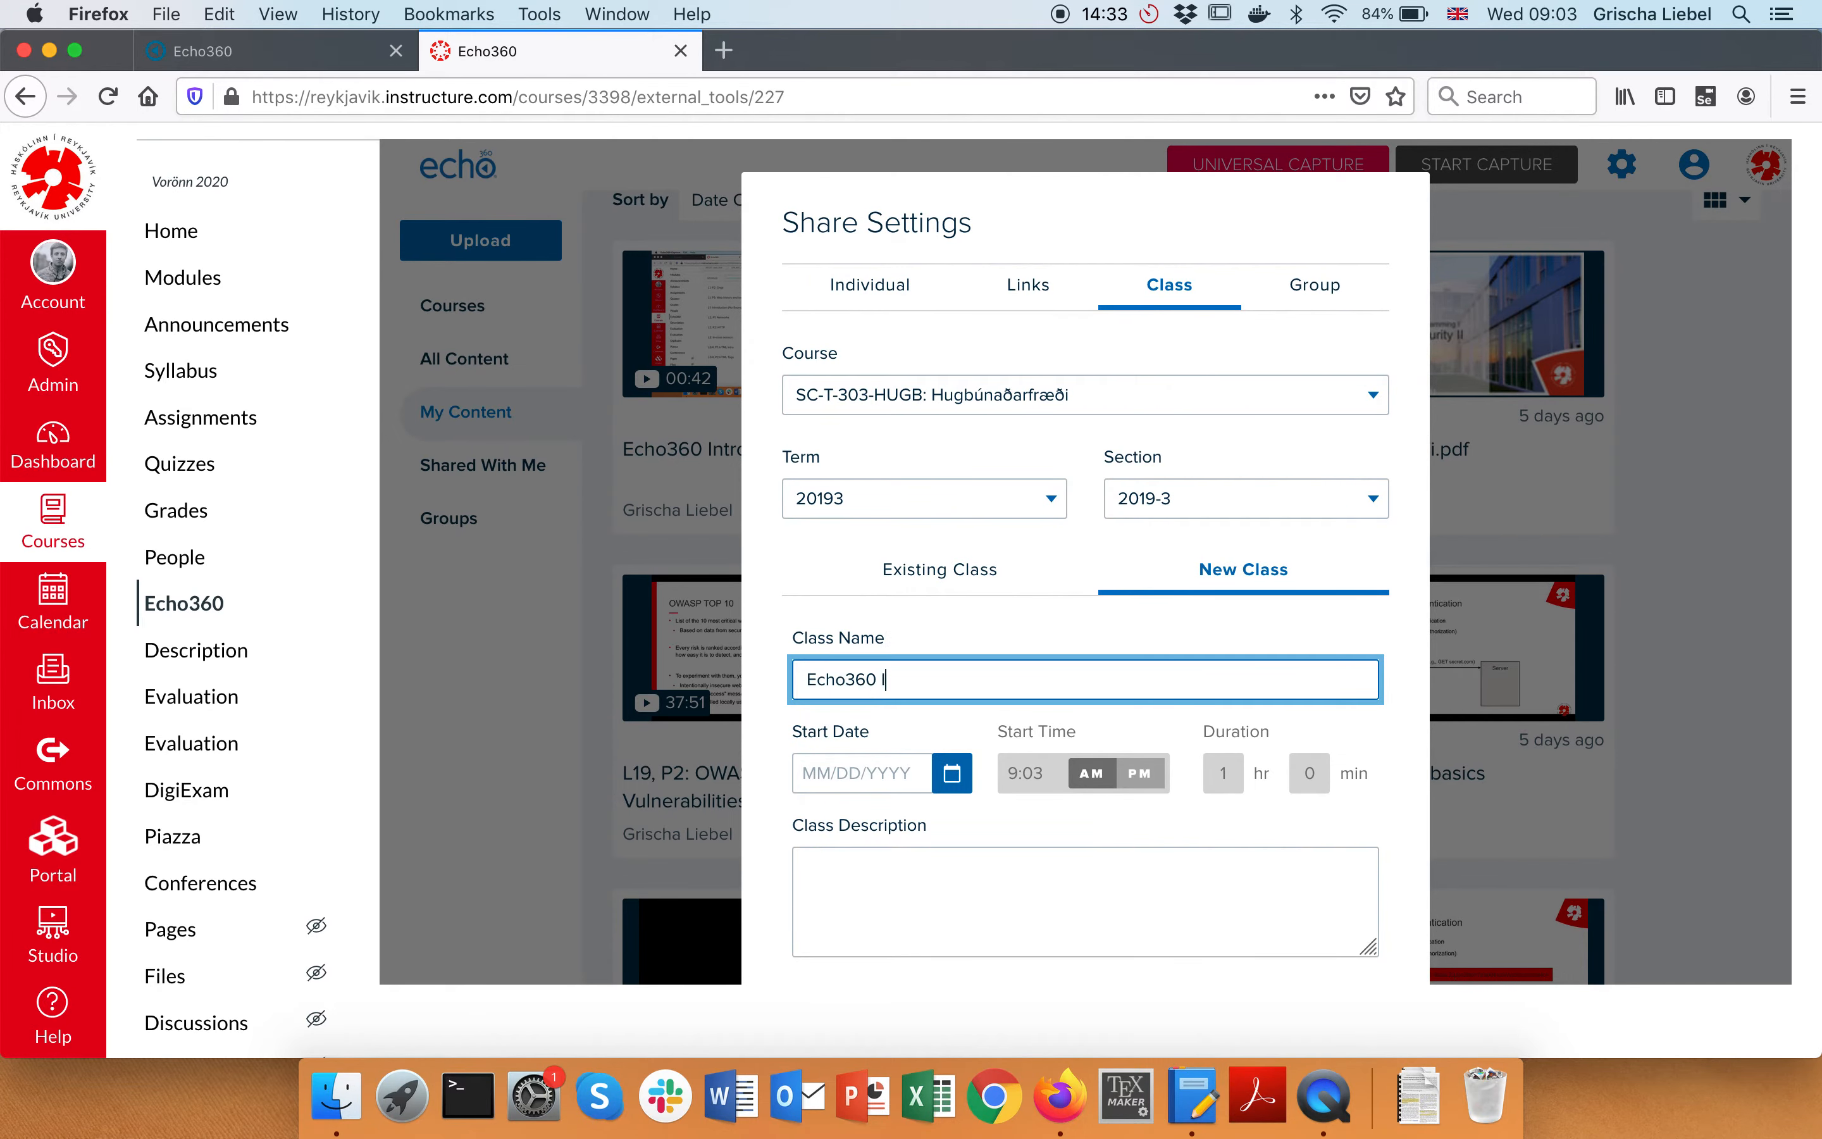
pyautogui.scroll(-5, 919, 619)
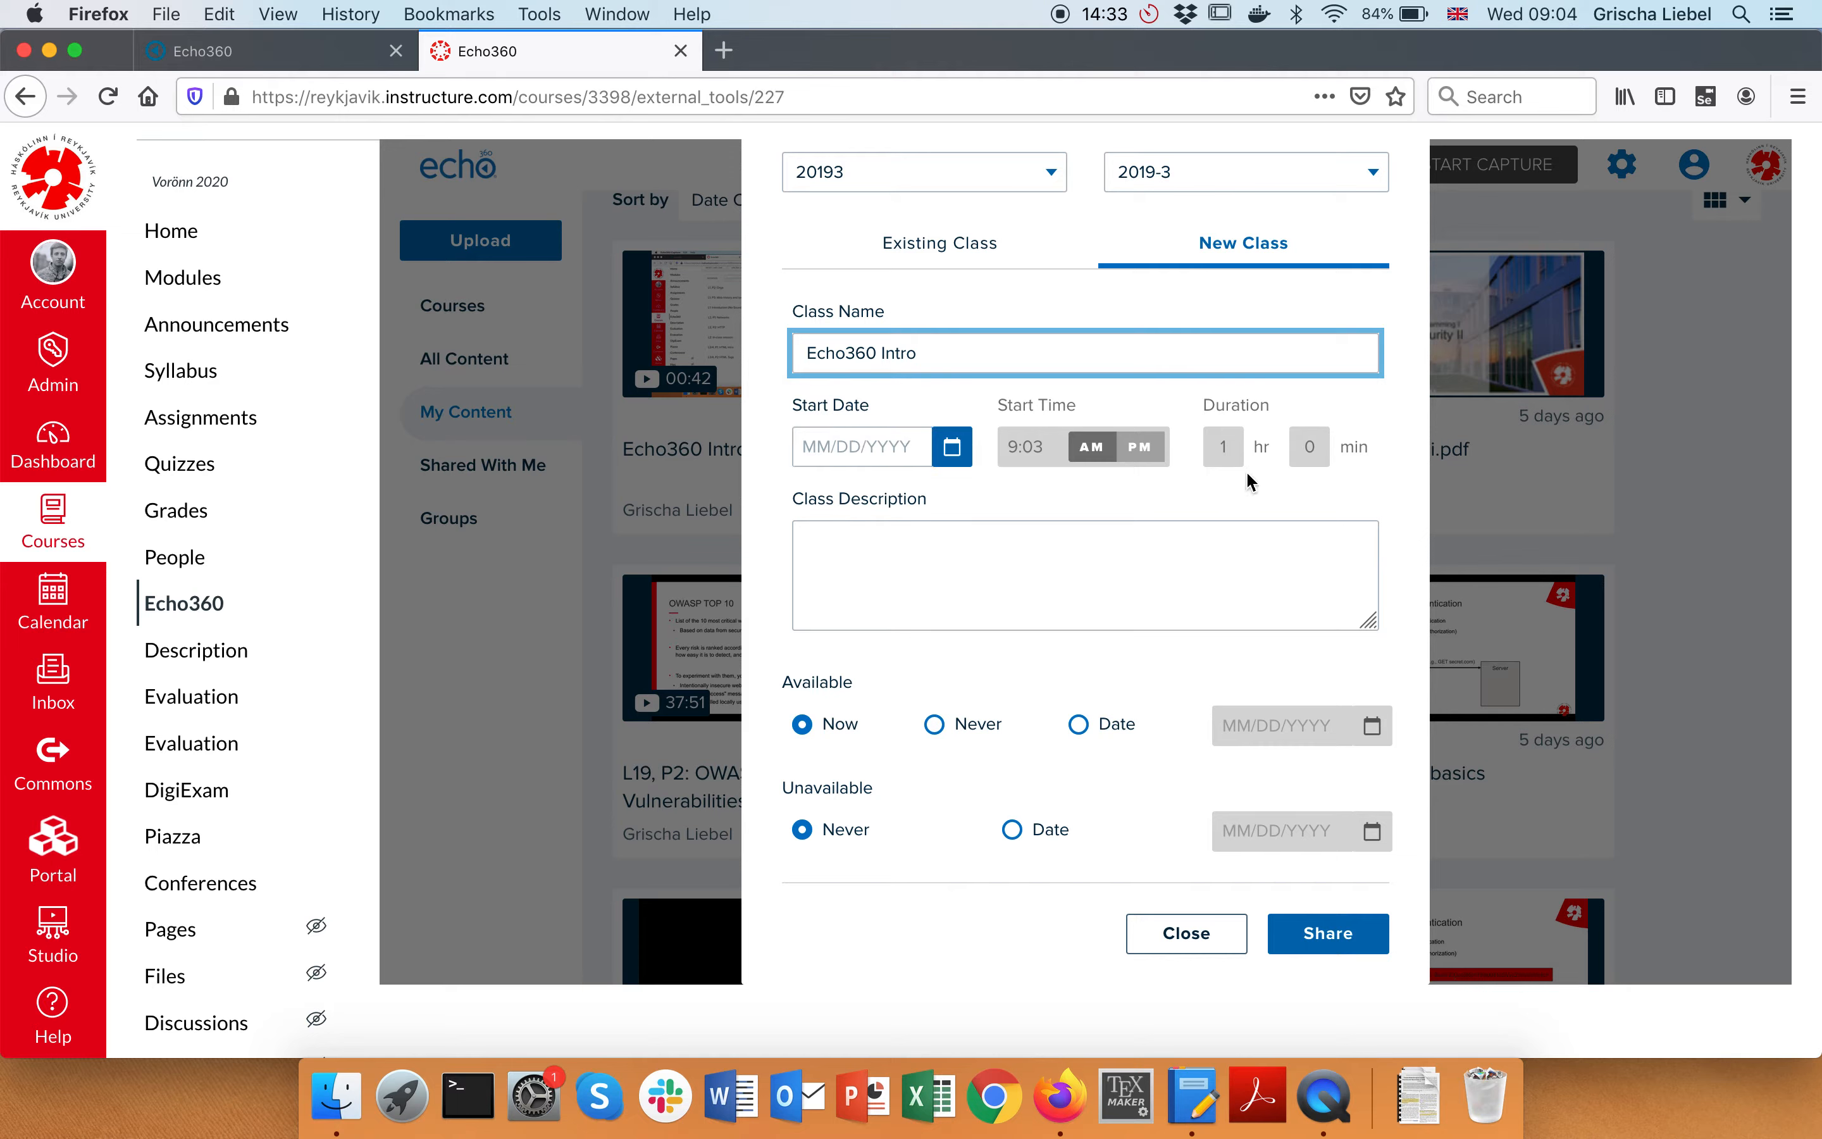
pyautogui.scroll(-2, 1176, 425)
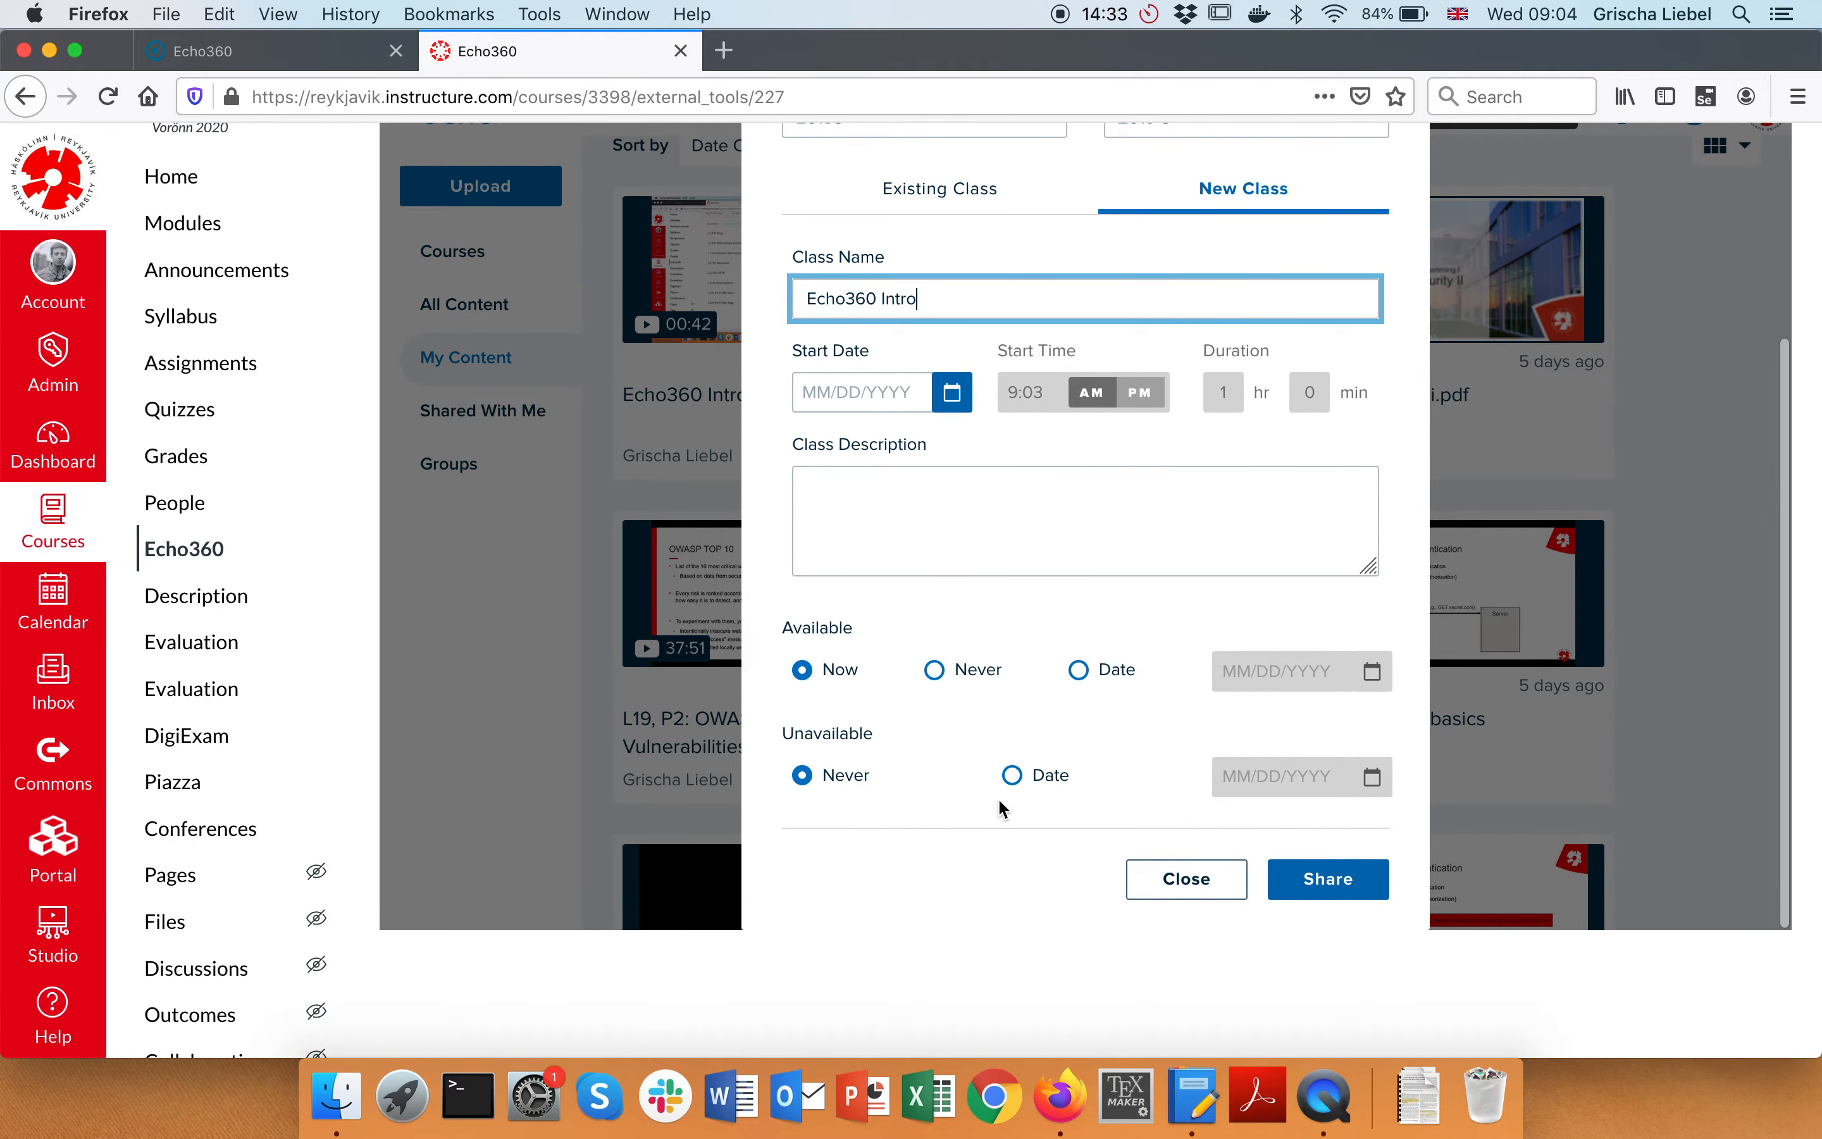
pyautogui.scroll(1, 1013, 753)
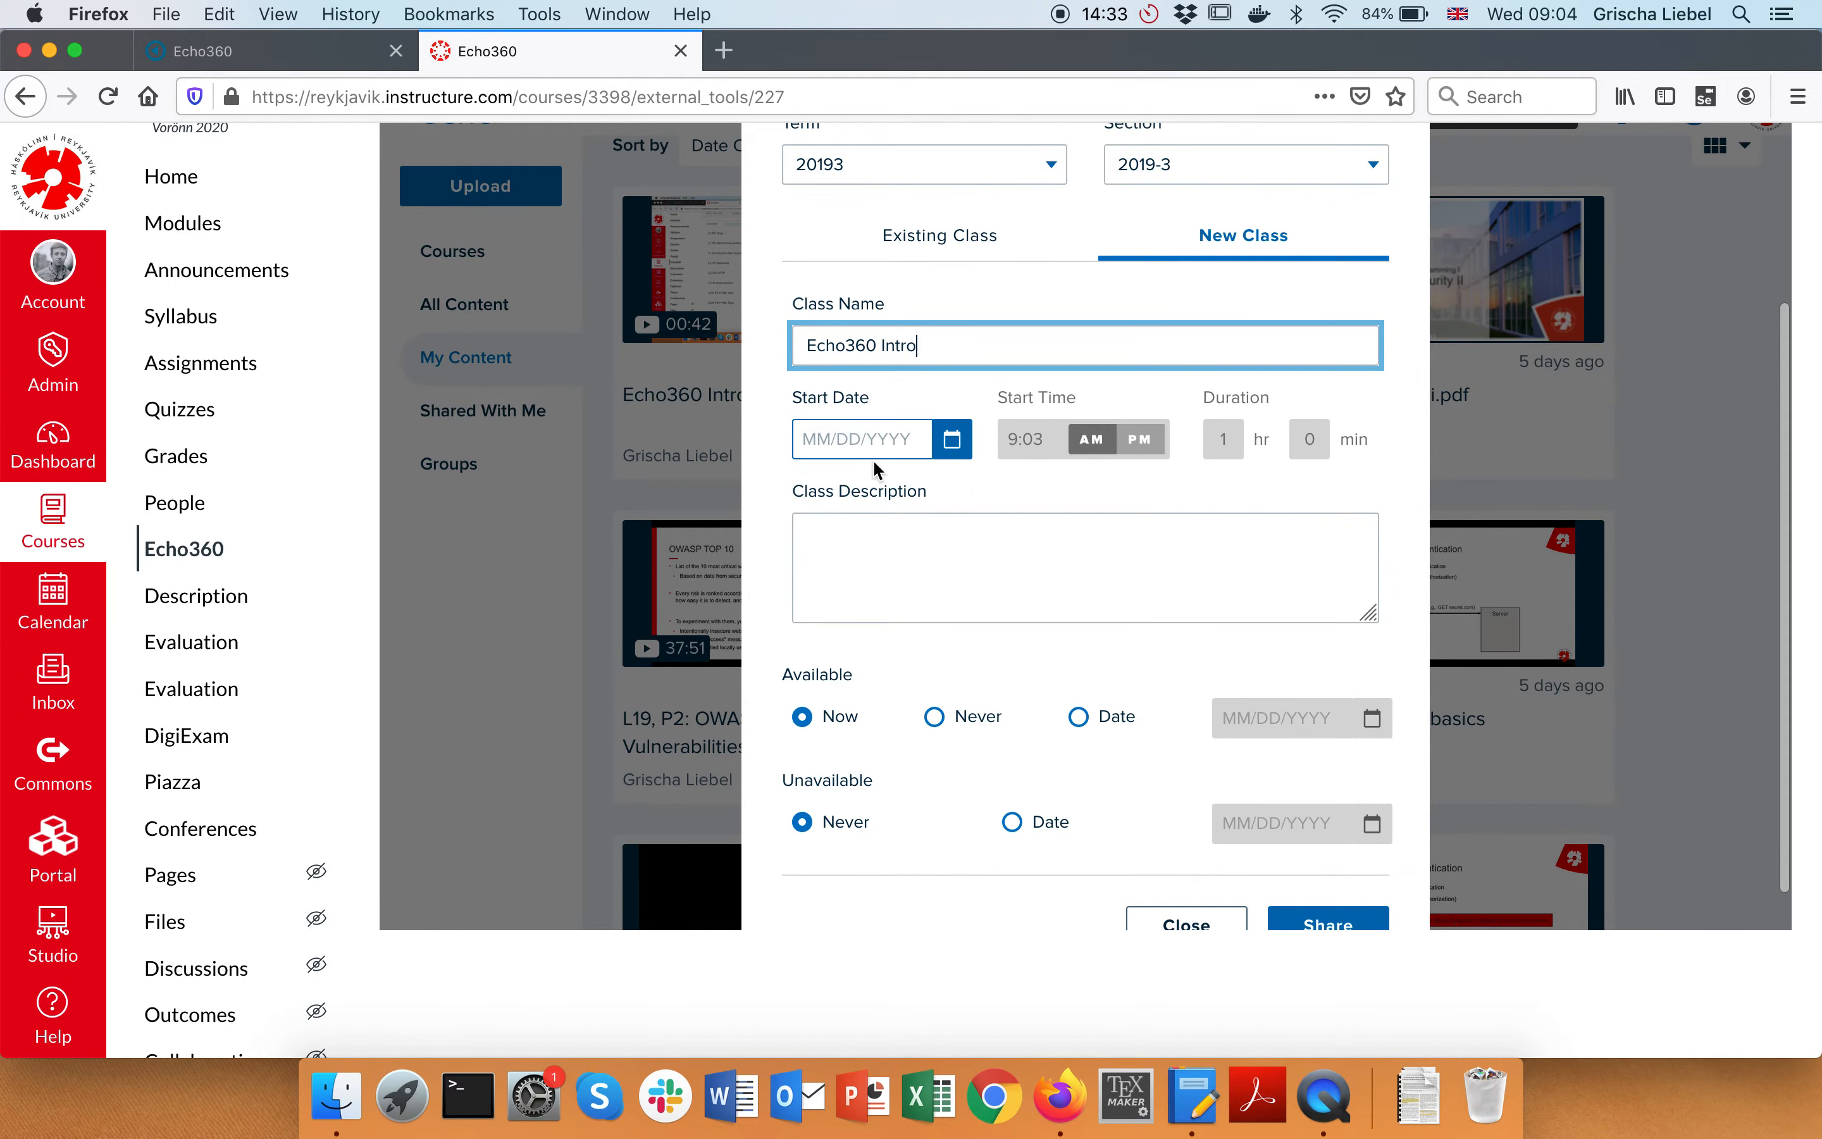
pyautogui.scroll(-1, 871, 448)
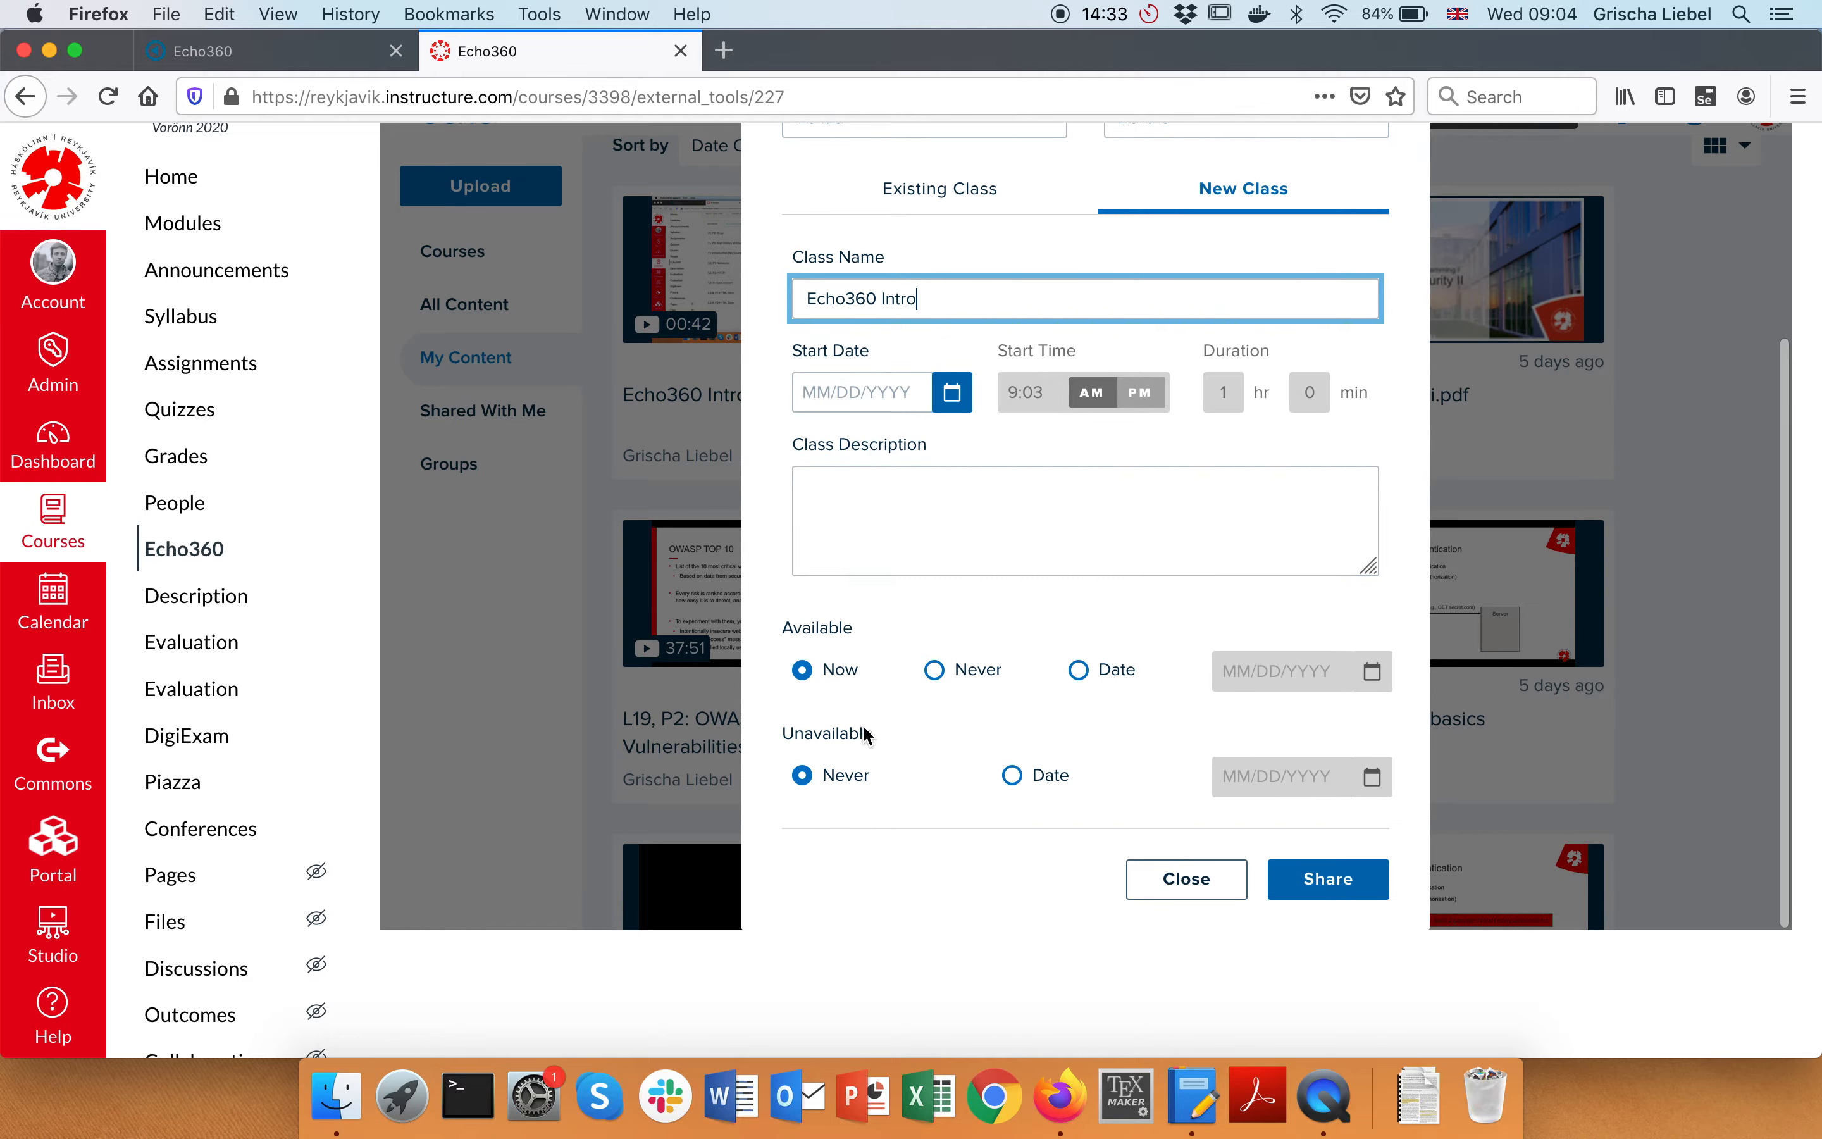
pyautogui.scroll(-1, 1013, 760)
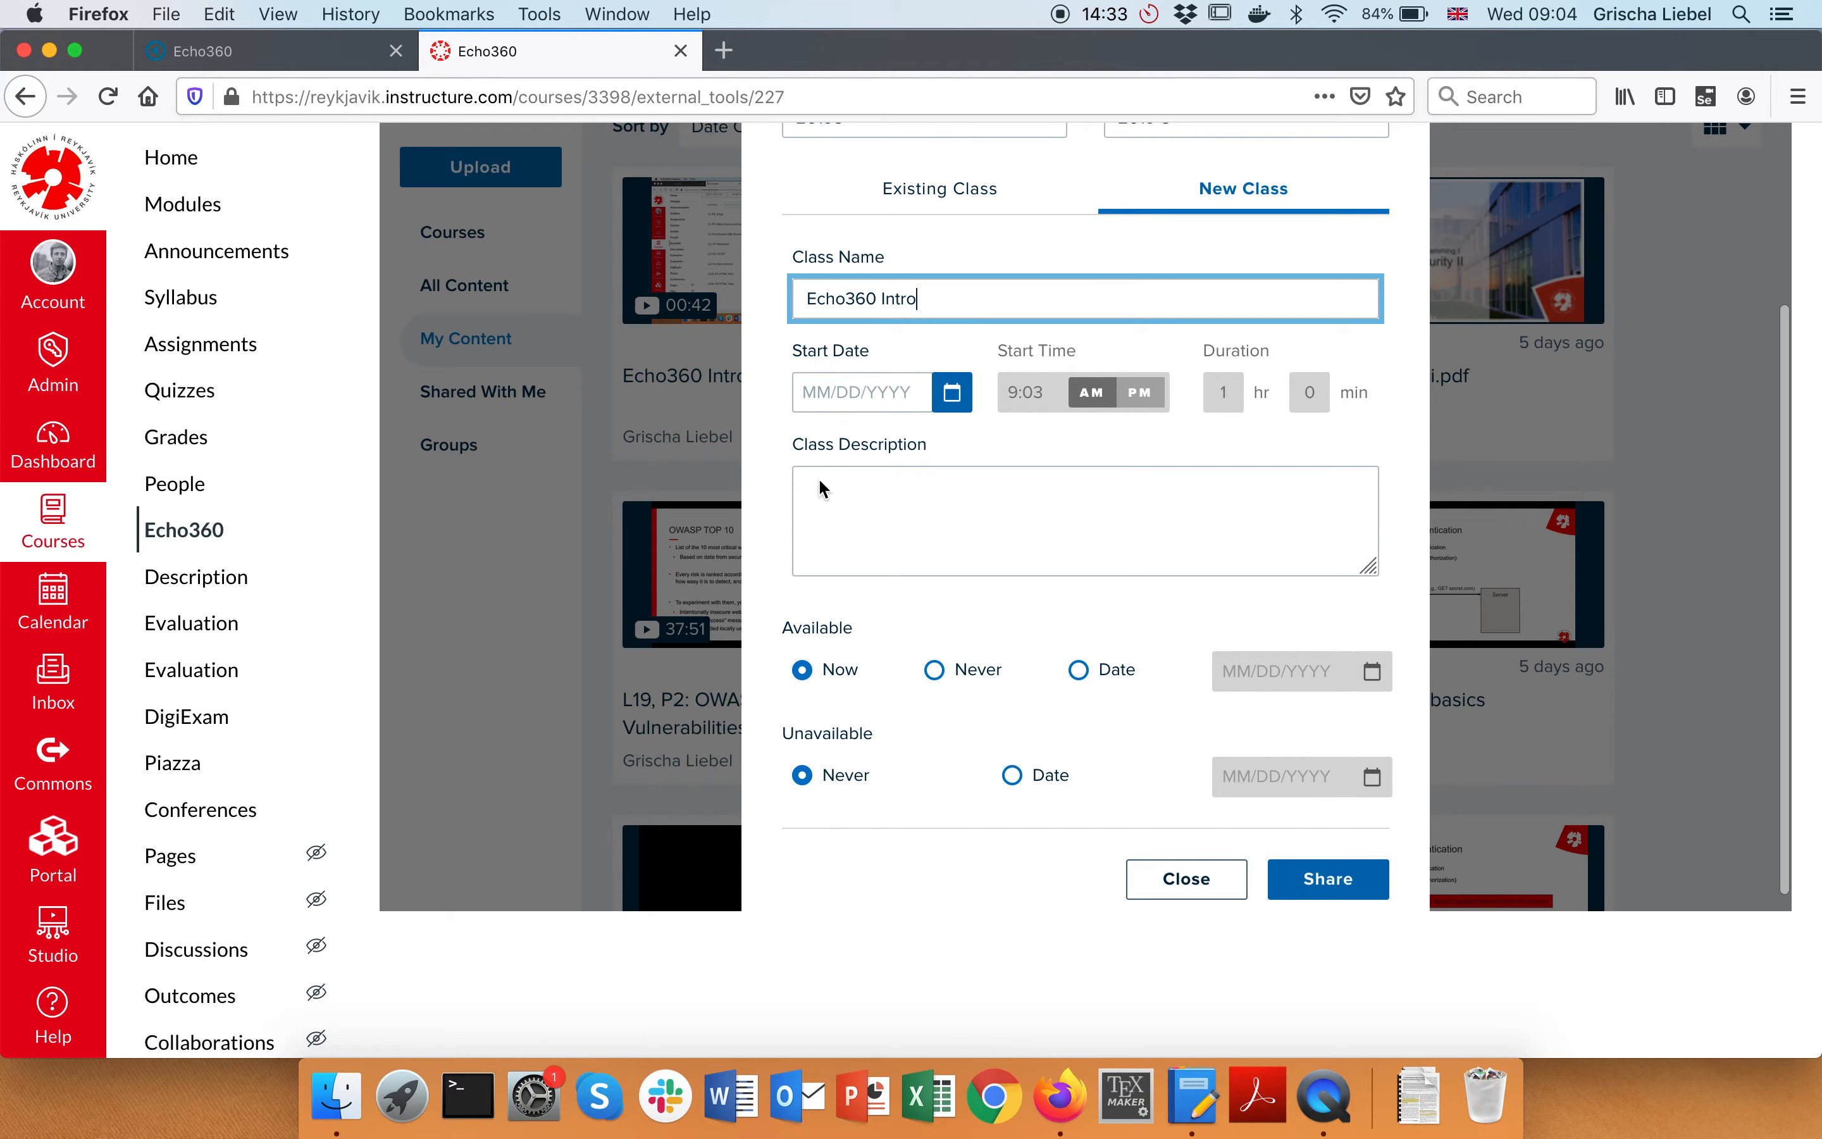
pyautogui.scroll(-1, 952, 343)
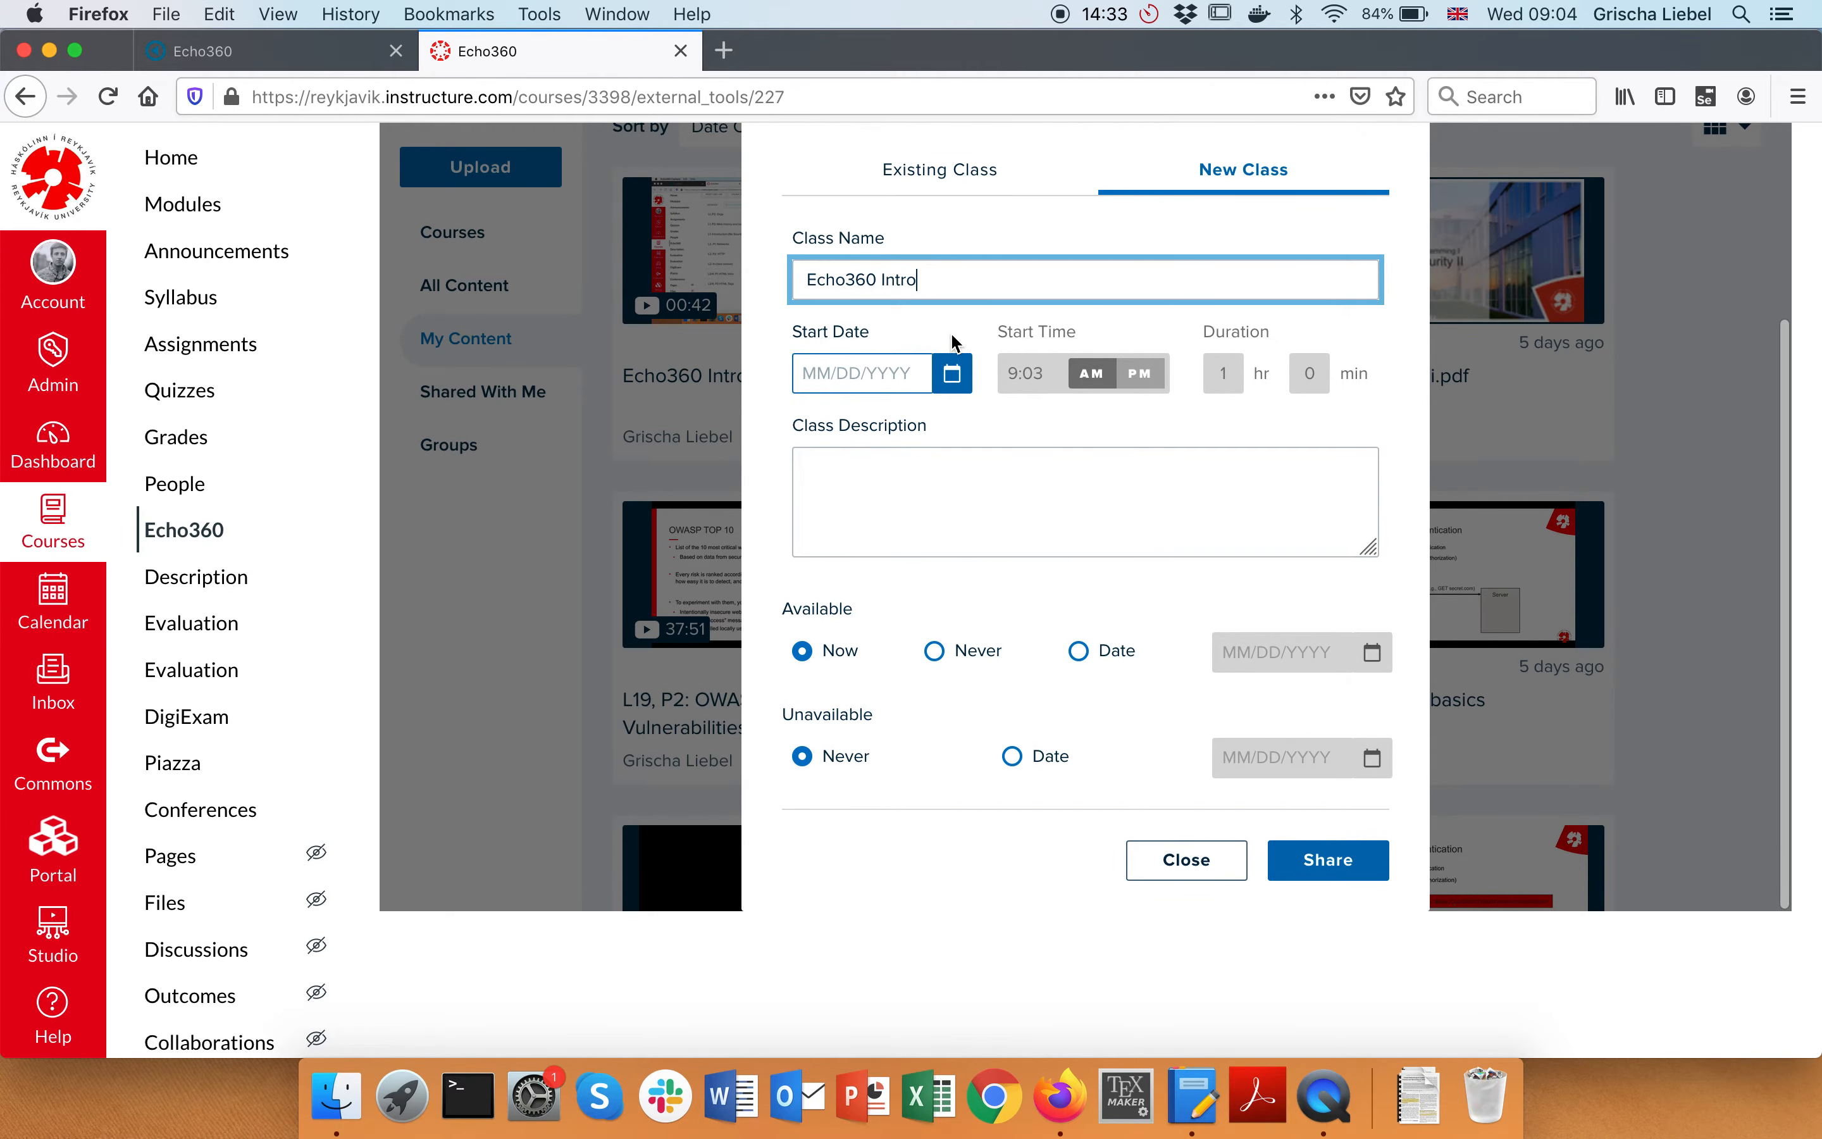
# Share into the new class, then find Echo360 Intro at the end of Hugbúnaðarfræði's class list
pyautogui.click(1330, 866)
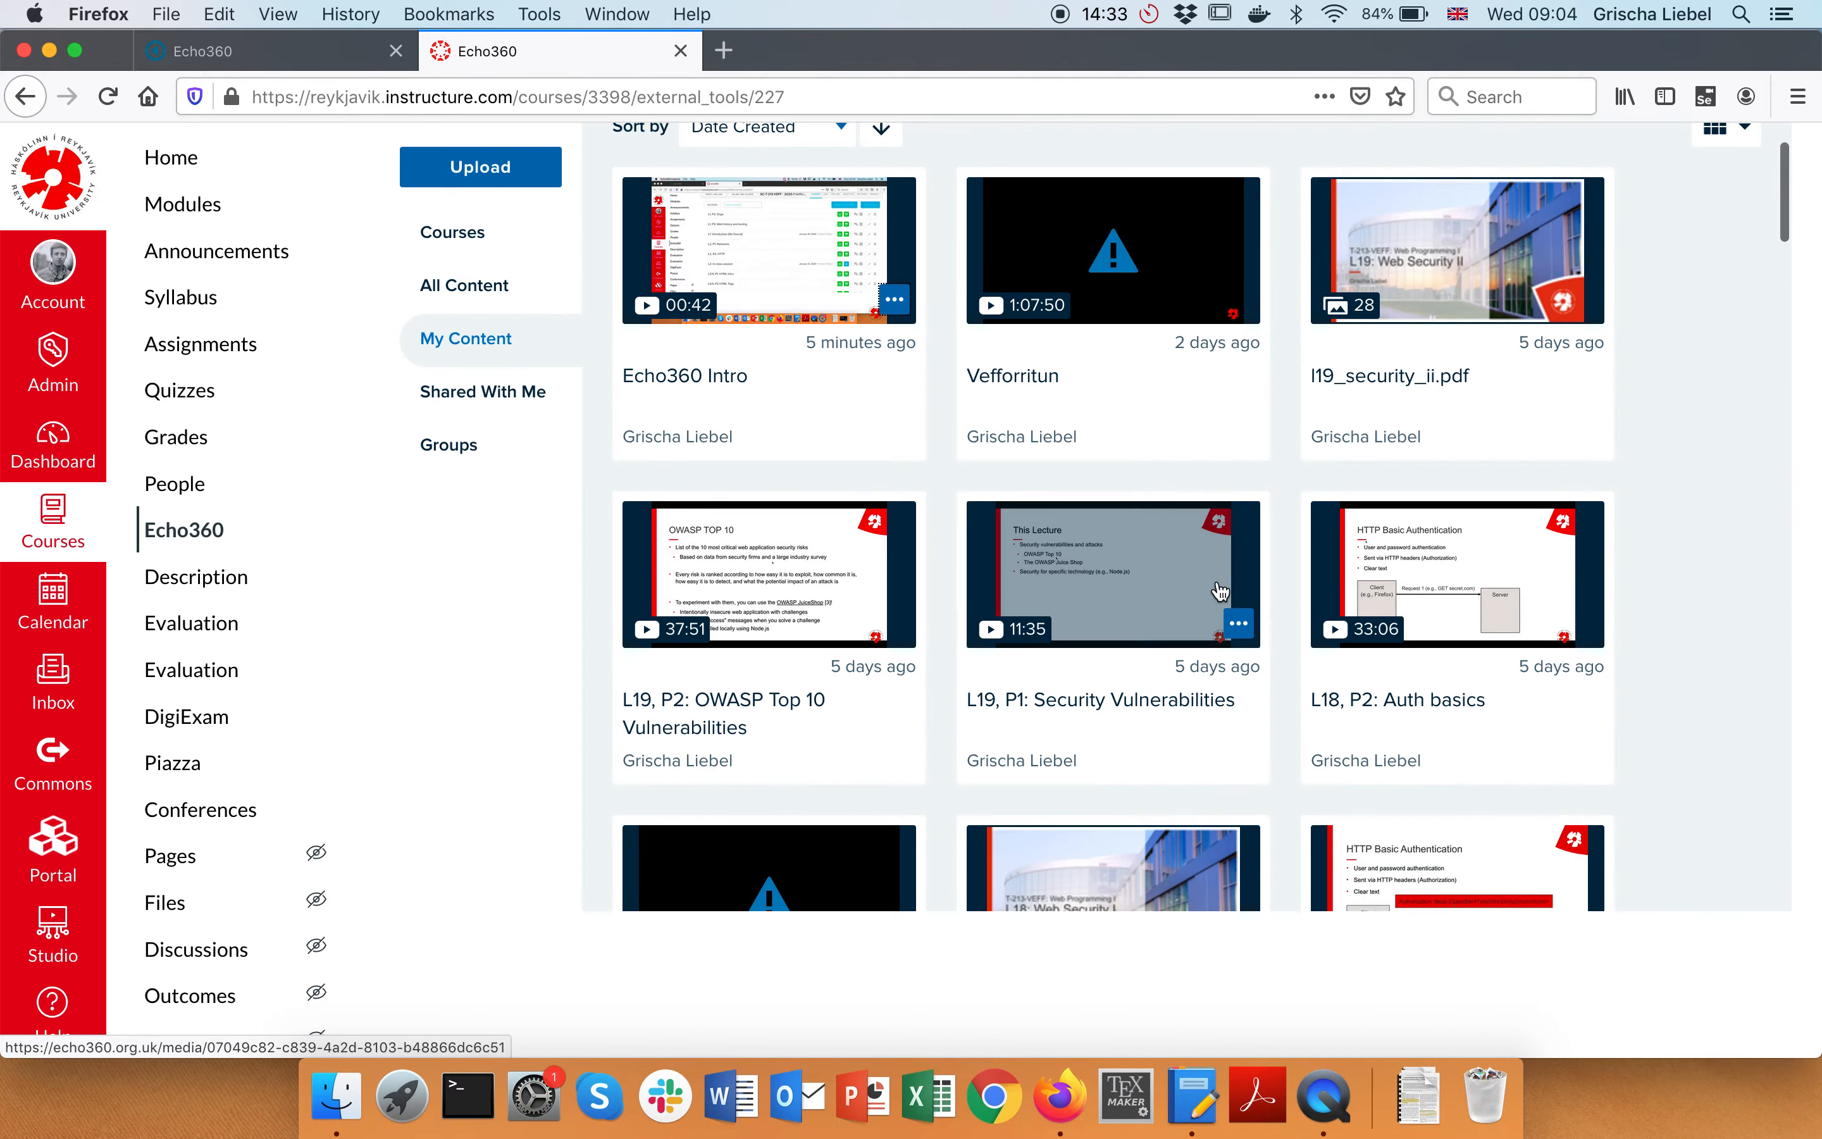
pyautogui.click(53, 519)
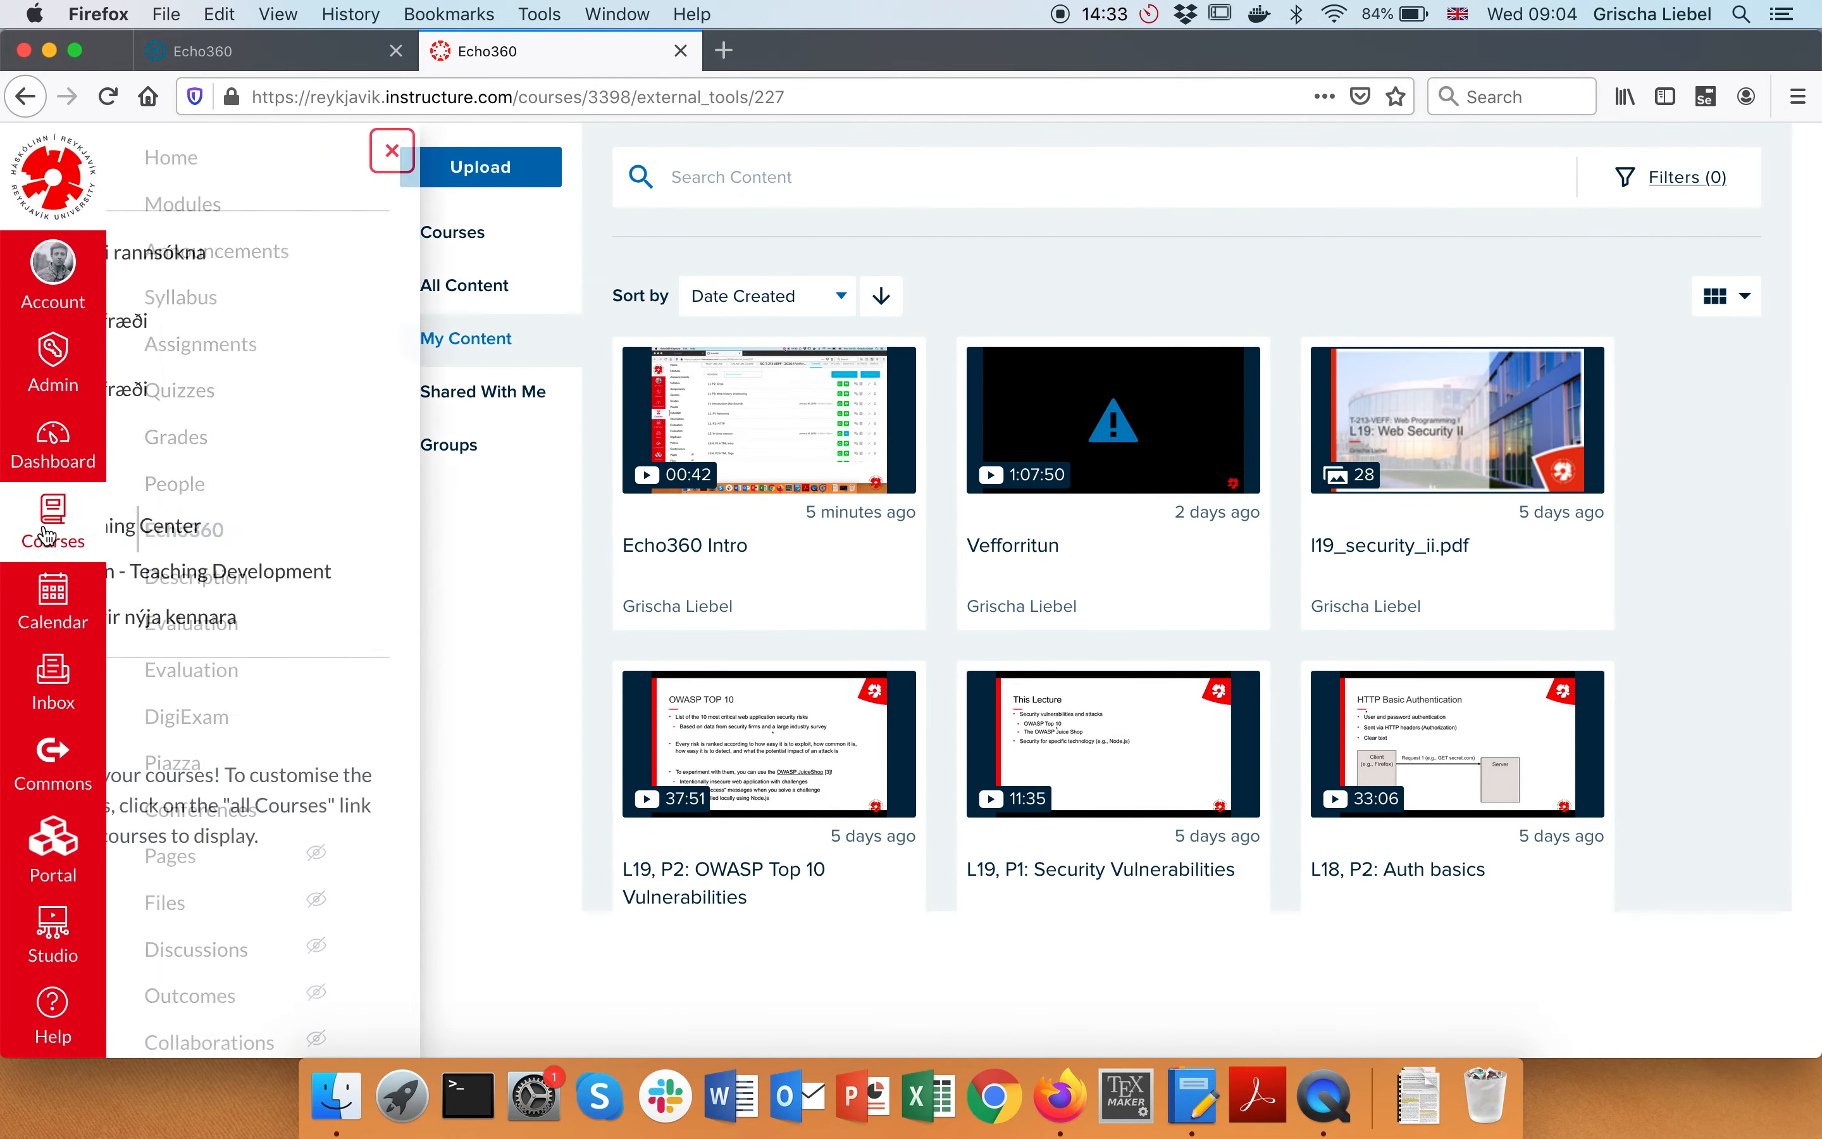
pyautogui.click(195, 398)
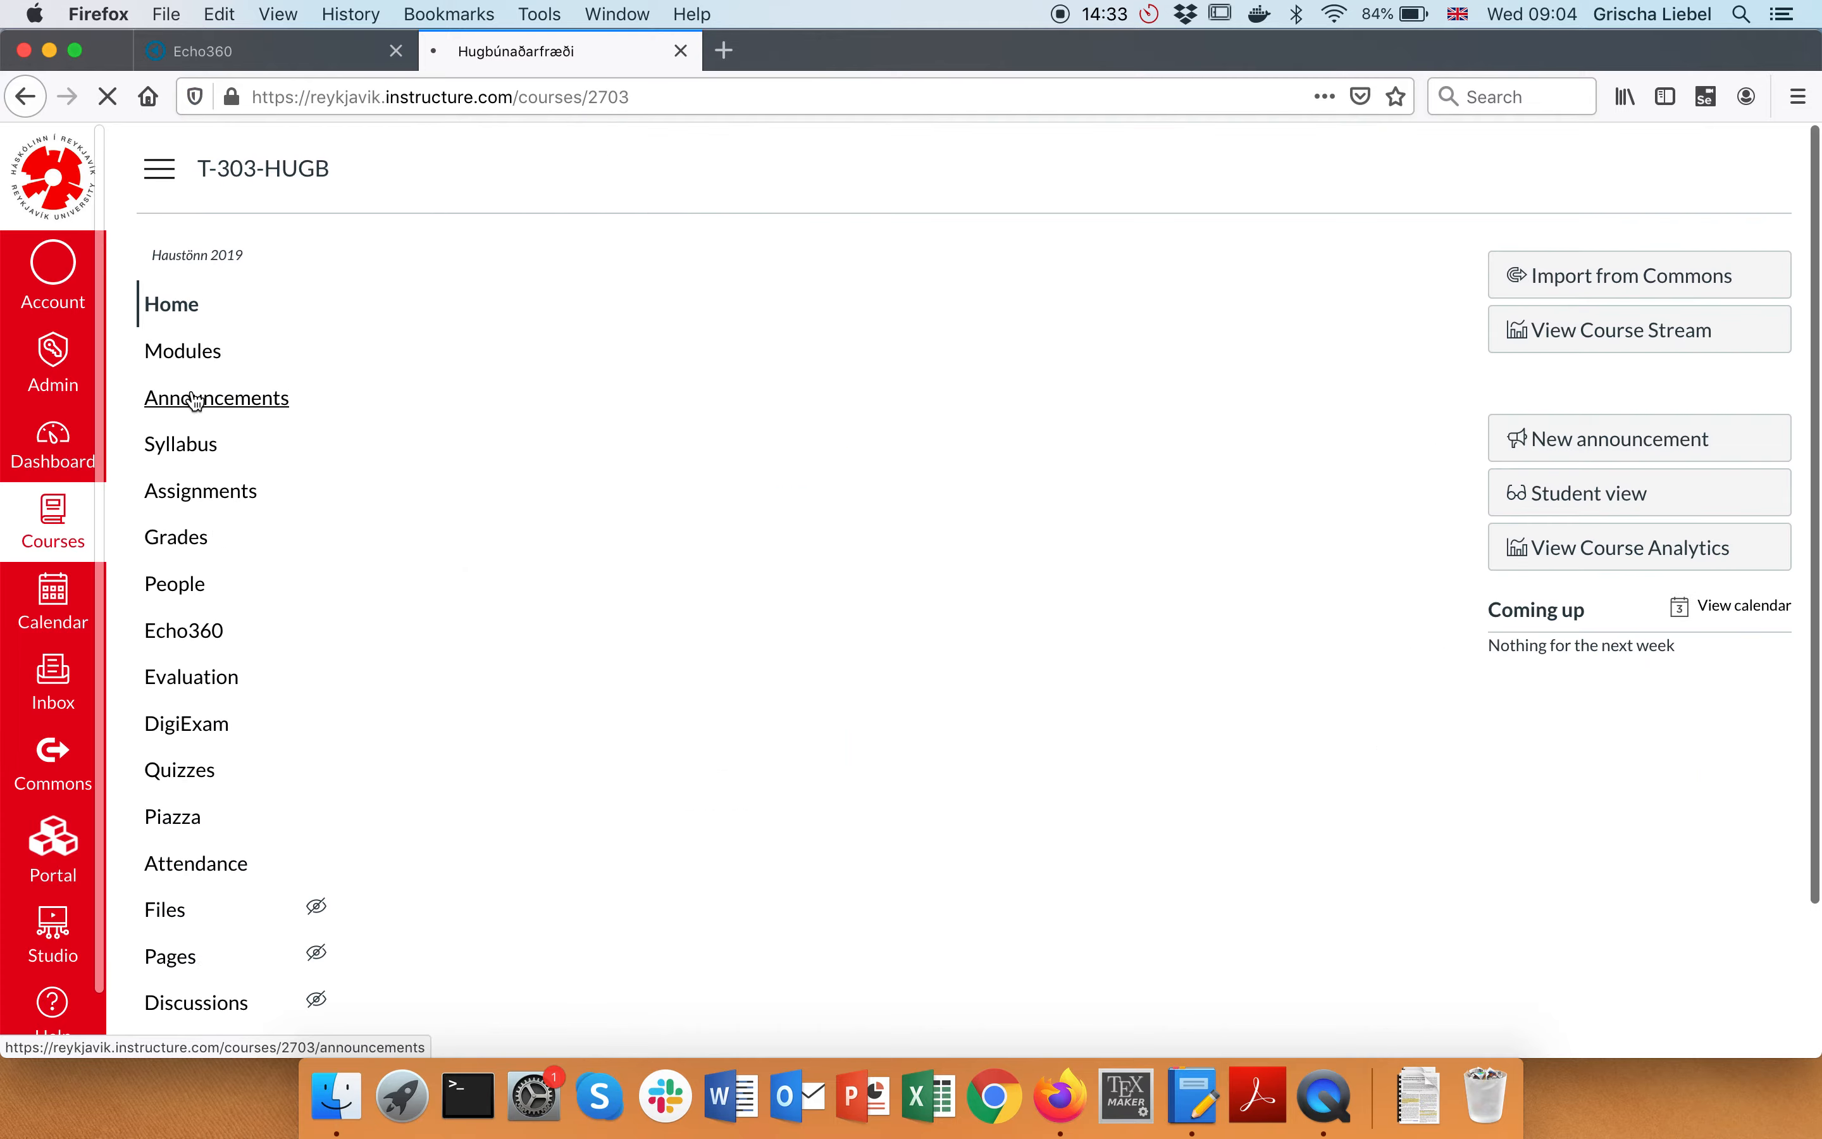
pyautogui.click(193, 631)
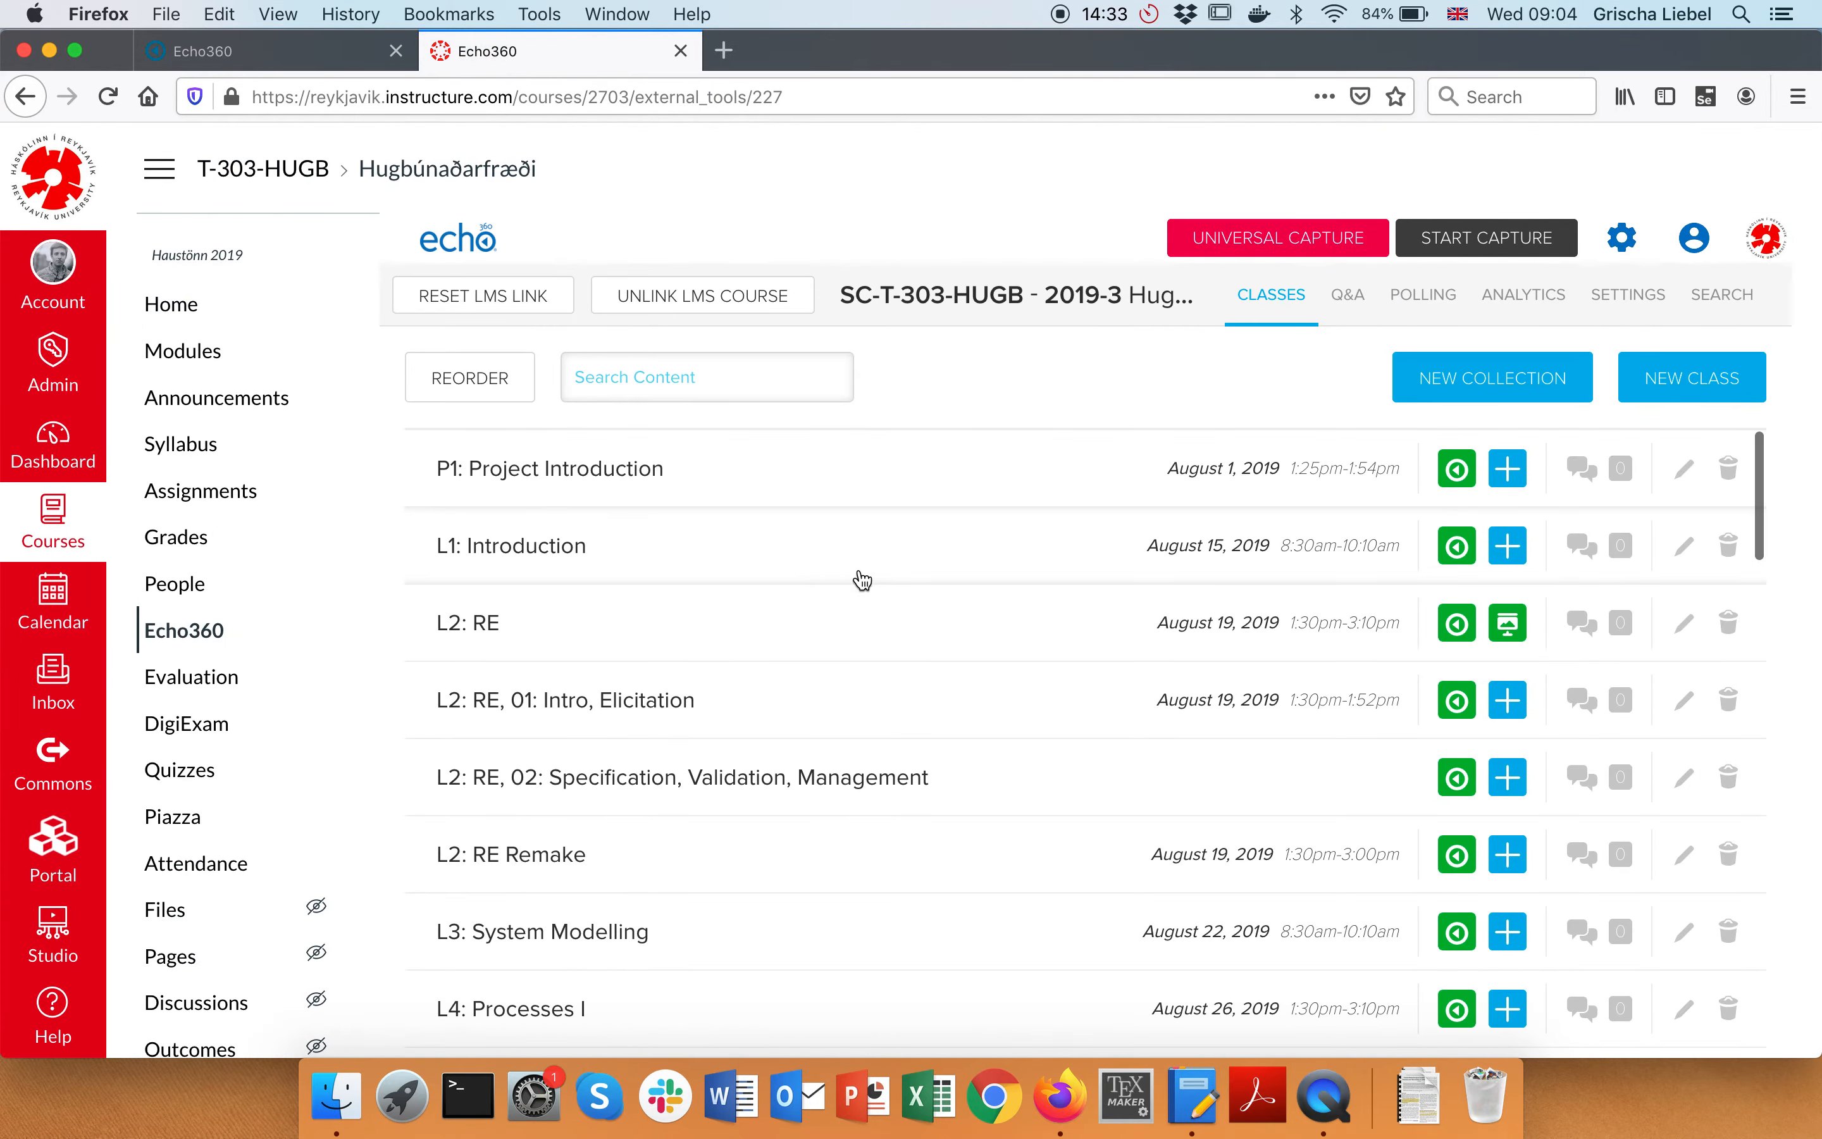
pyautogui.scroll(-15, 859, 581)
pyautogui.scroll(-2, 862, 581)
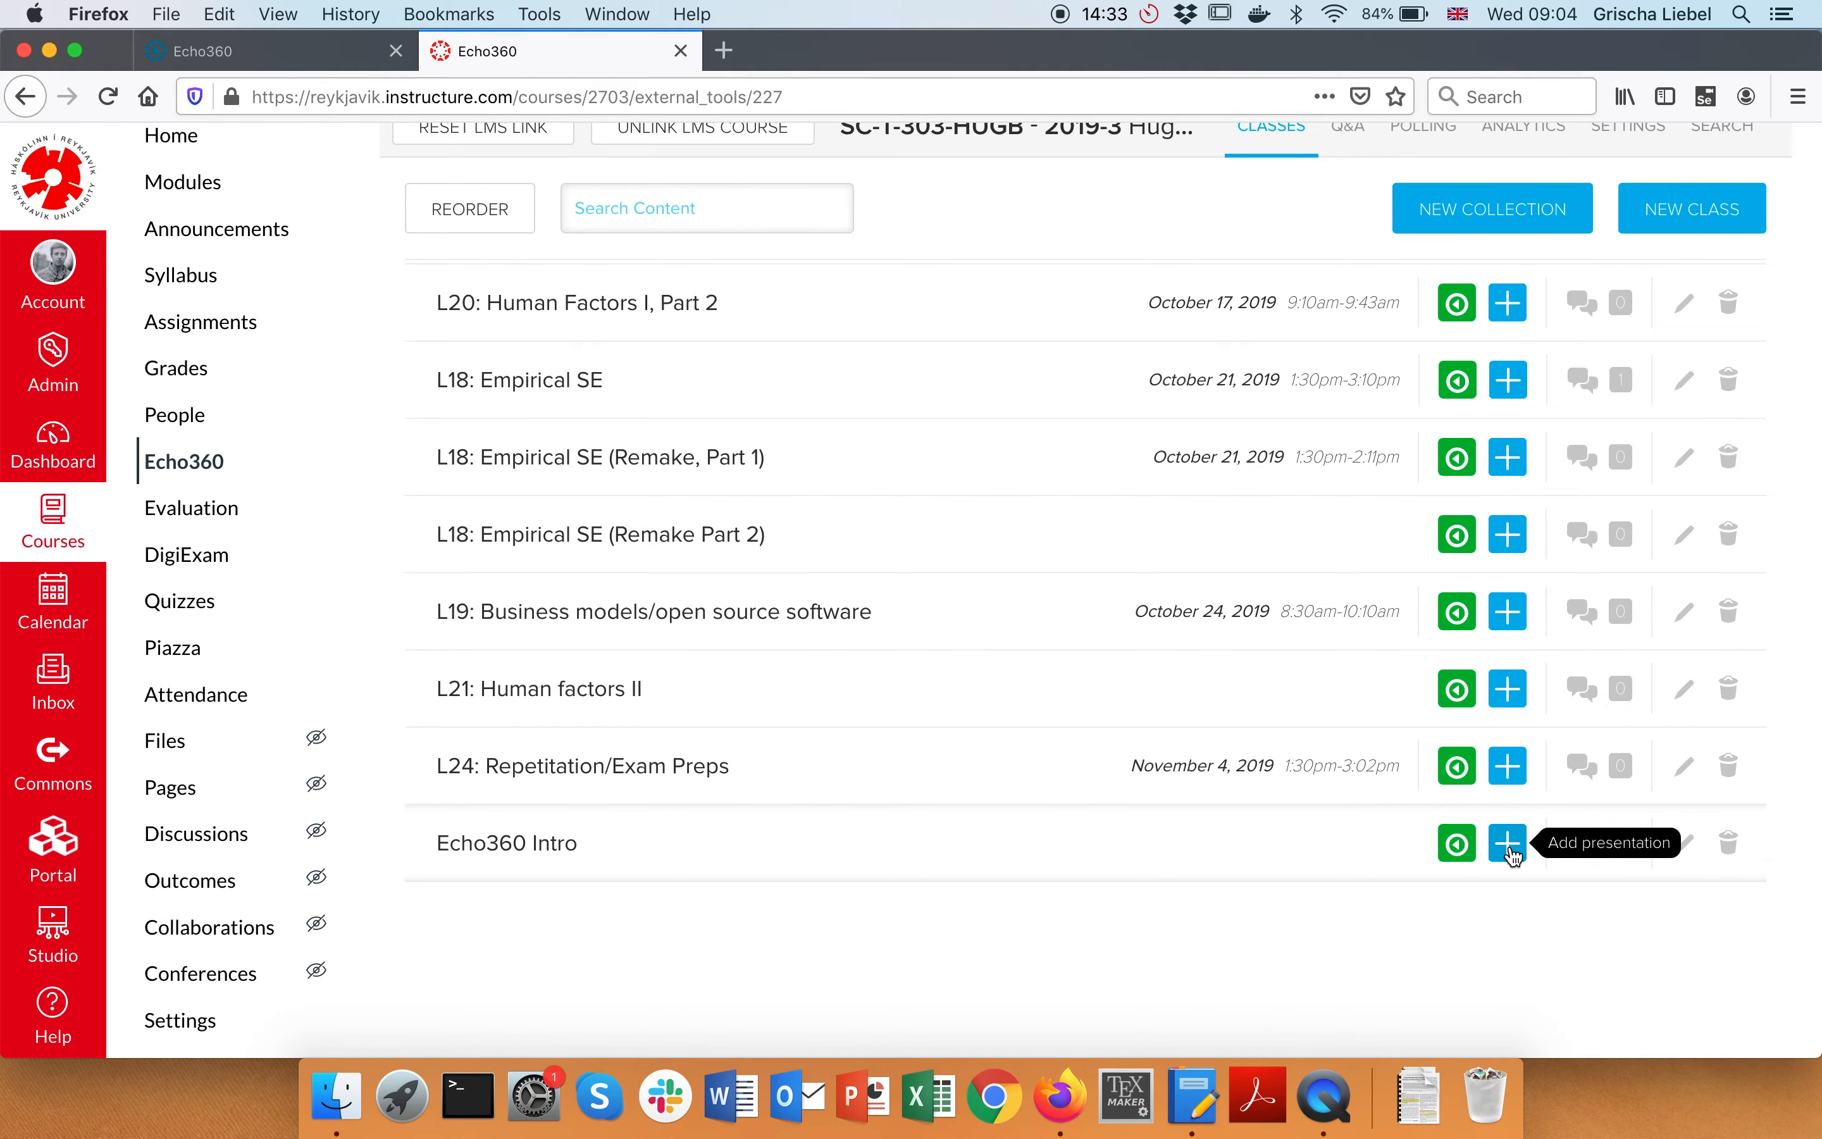
# Start adding a presentation and select Baker2005_Chapter_Model-DrivenEngineeringInALarg.pdf in Downloads
pyautogui.click(1509, 847)
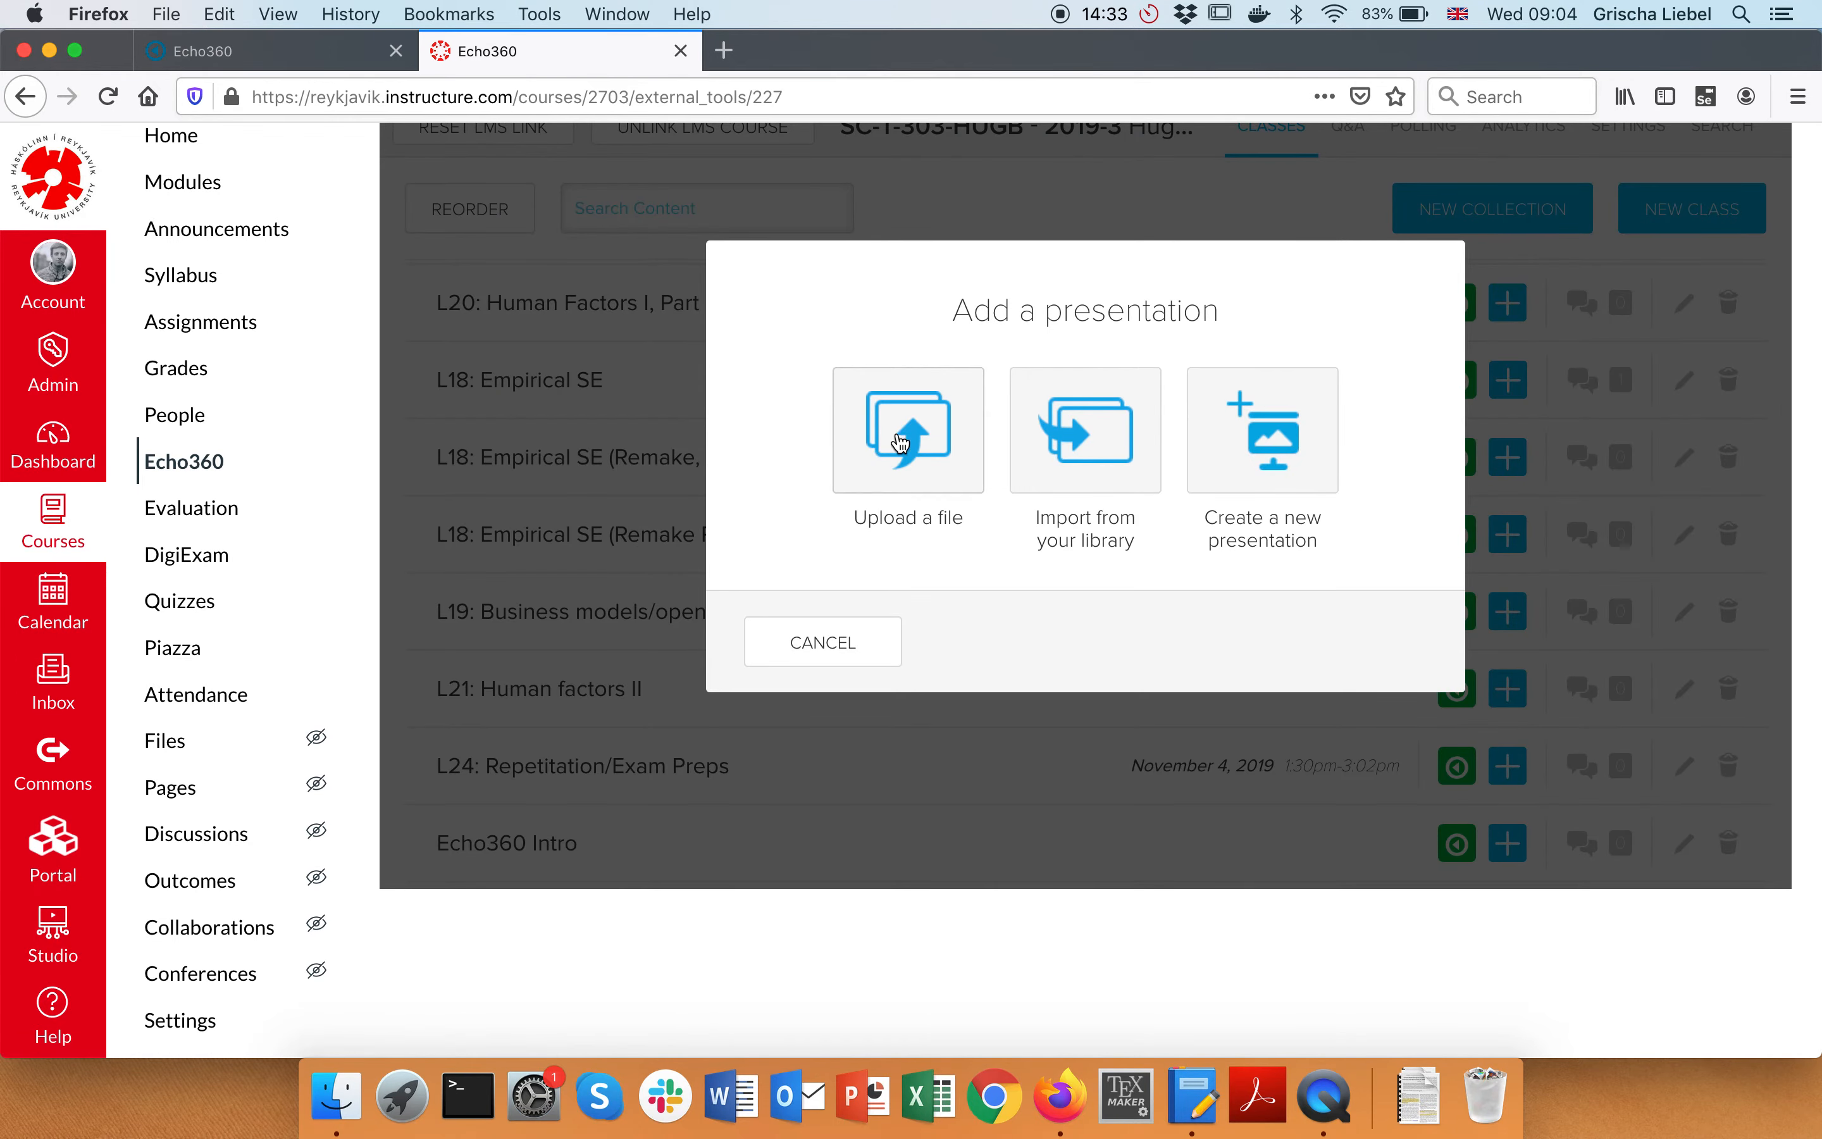
pyautogui.click(352, 1094)
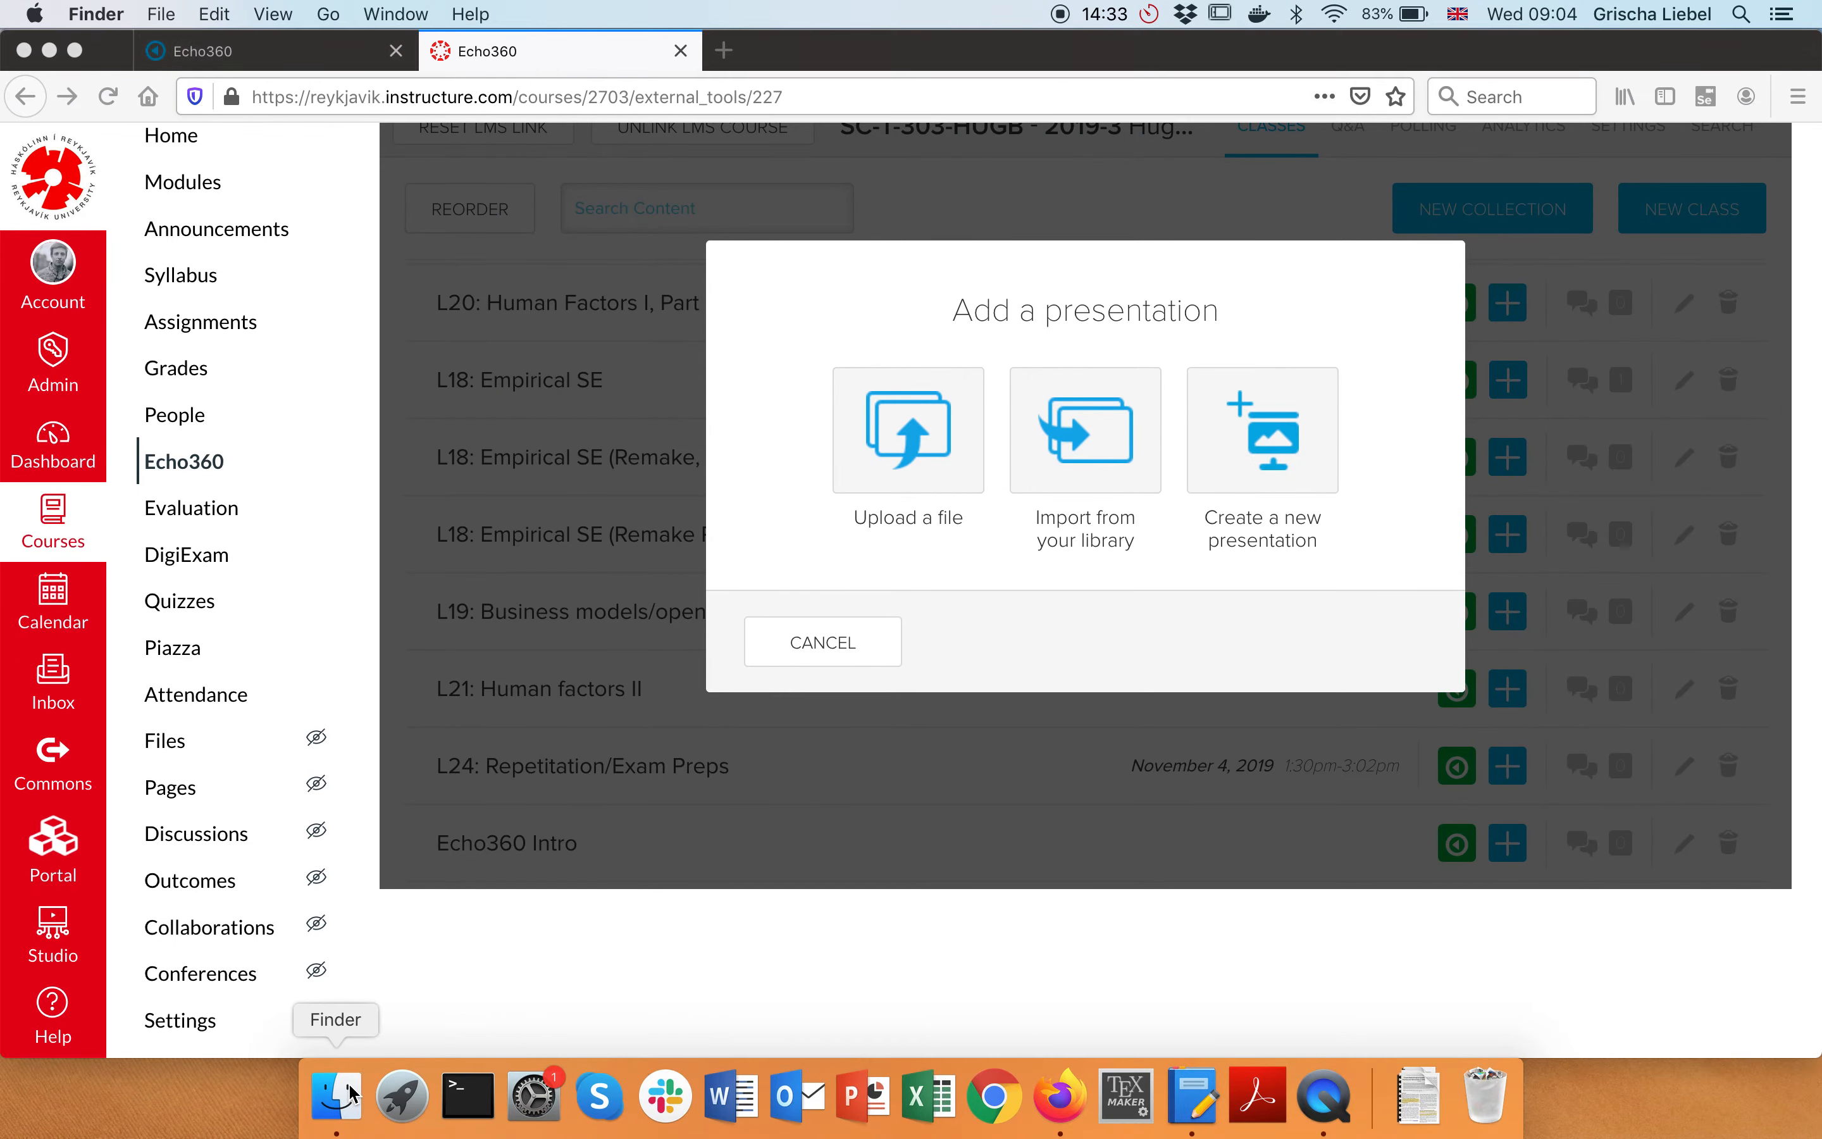
pyautogui.click(506, 433)
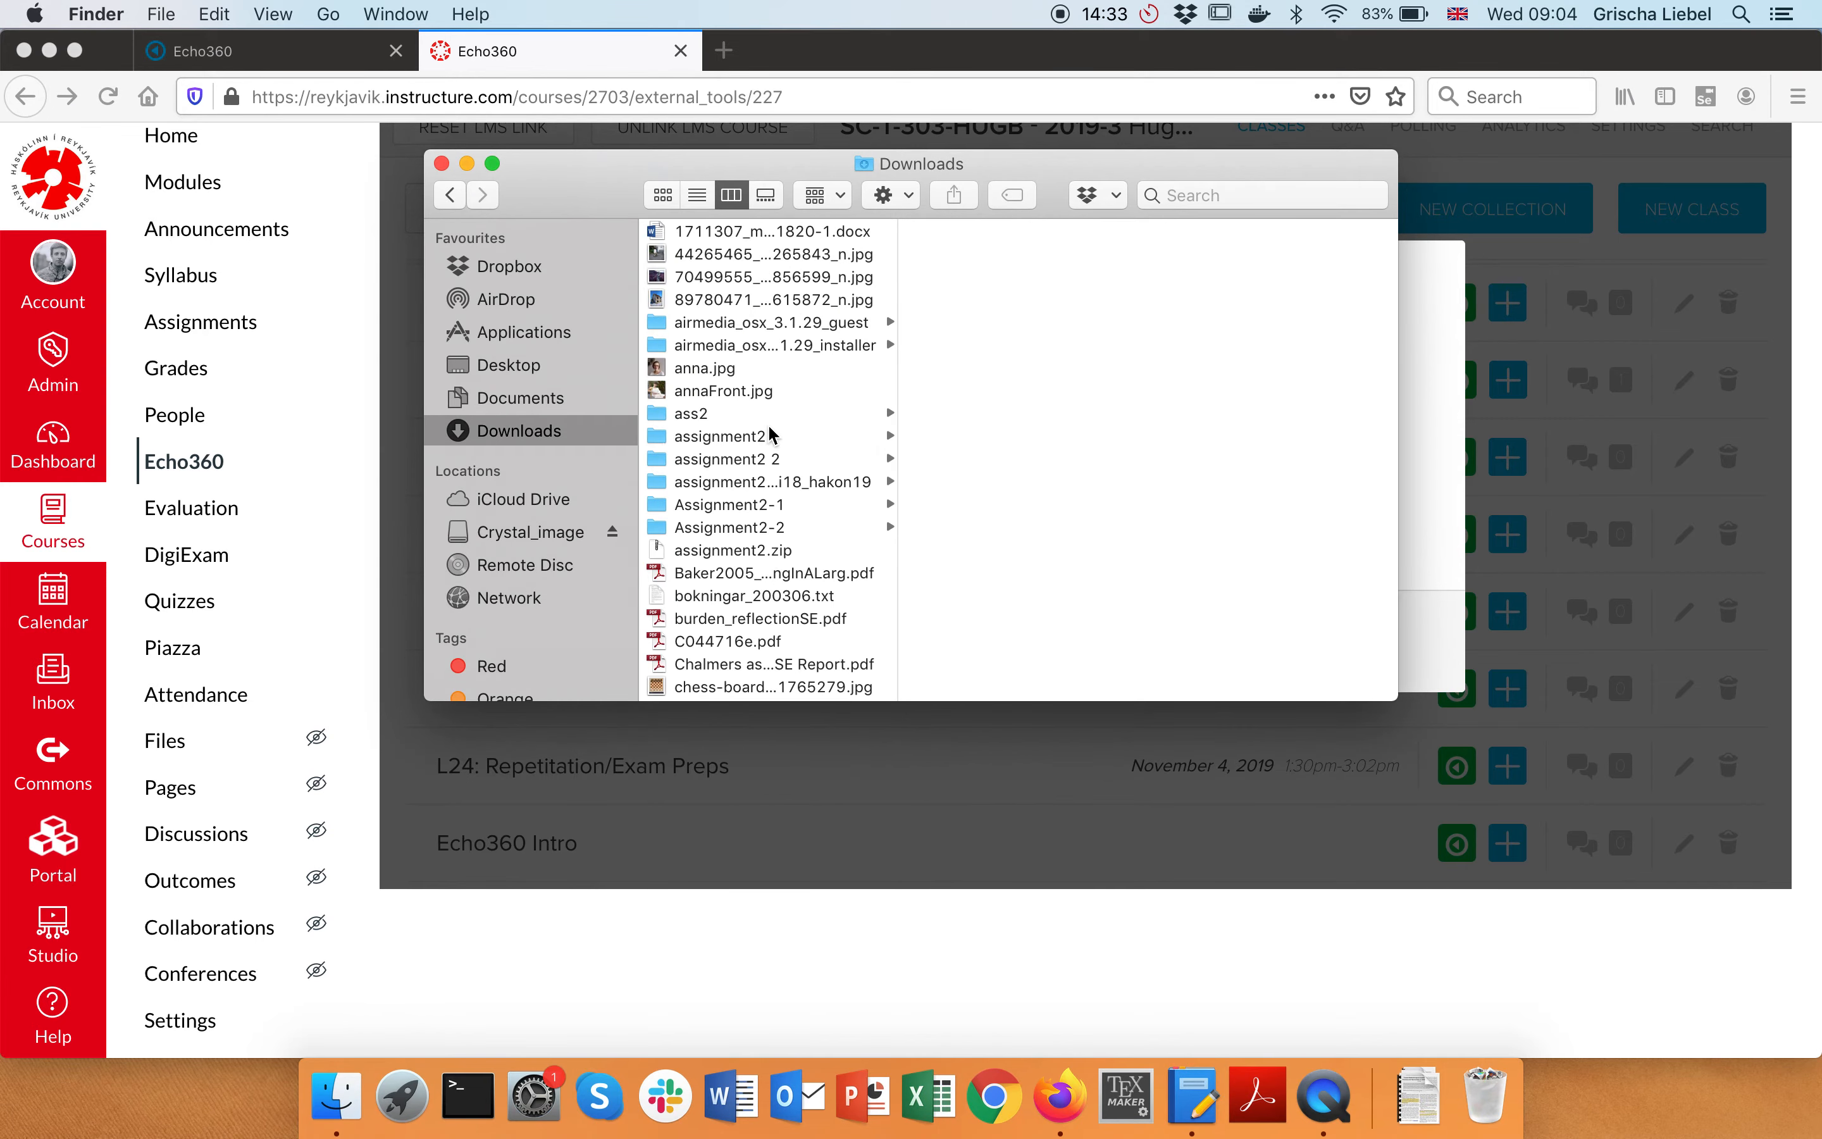
pyautogui.scroll(-5, 771, 435)
pyautogui.scroll(1, 772, 434)
pyautogui.scroll(1, 748, 362)
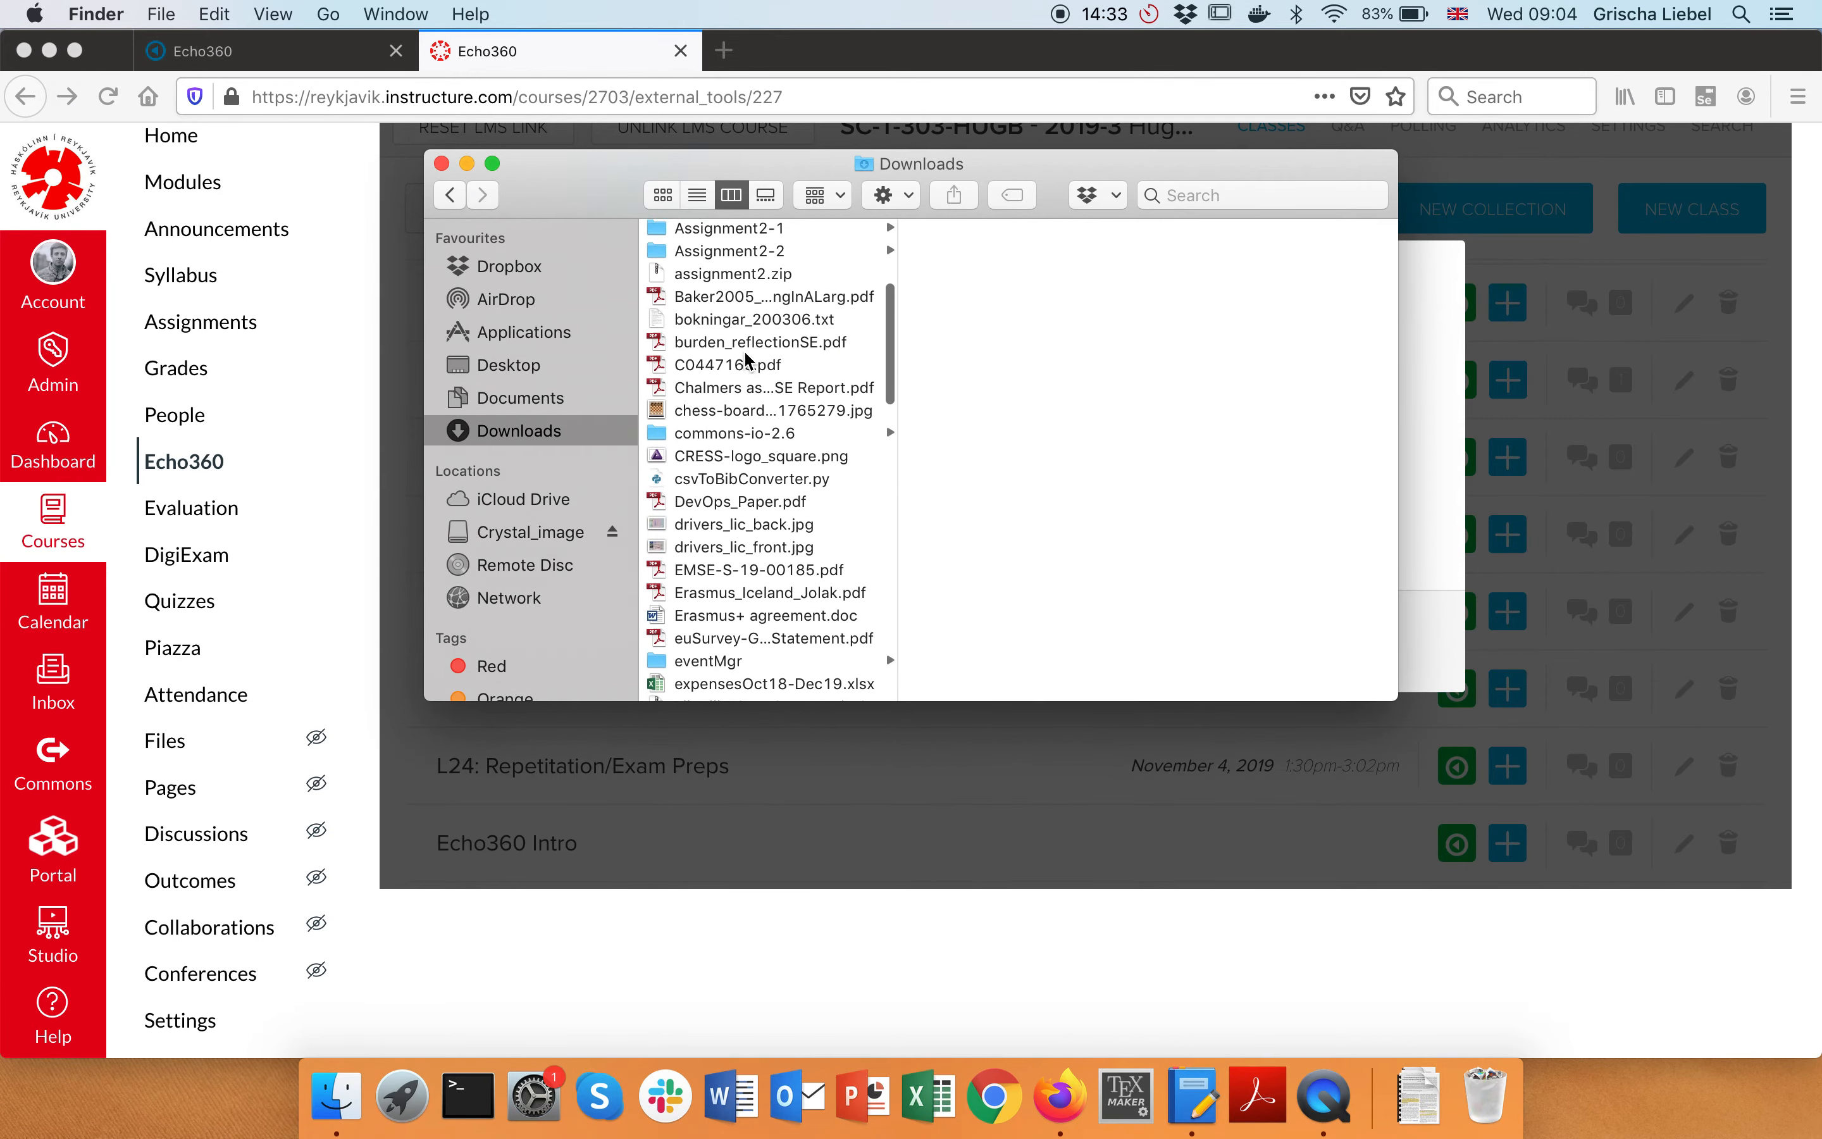
pyautogui.click(728, 300)
# Drop the Baker2005 PDF into the upload area, upload it, and close the dialog
pyautogui.moveTo(883, 159); pyautogui.dragTo(666, 531)
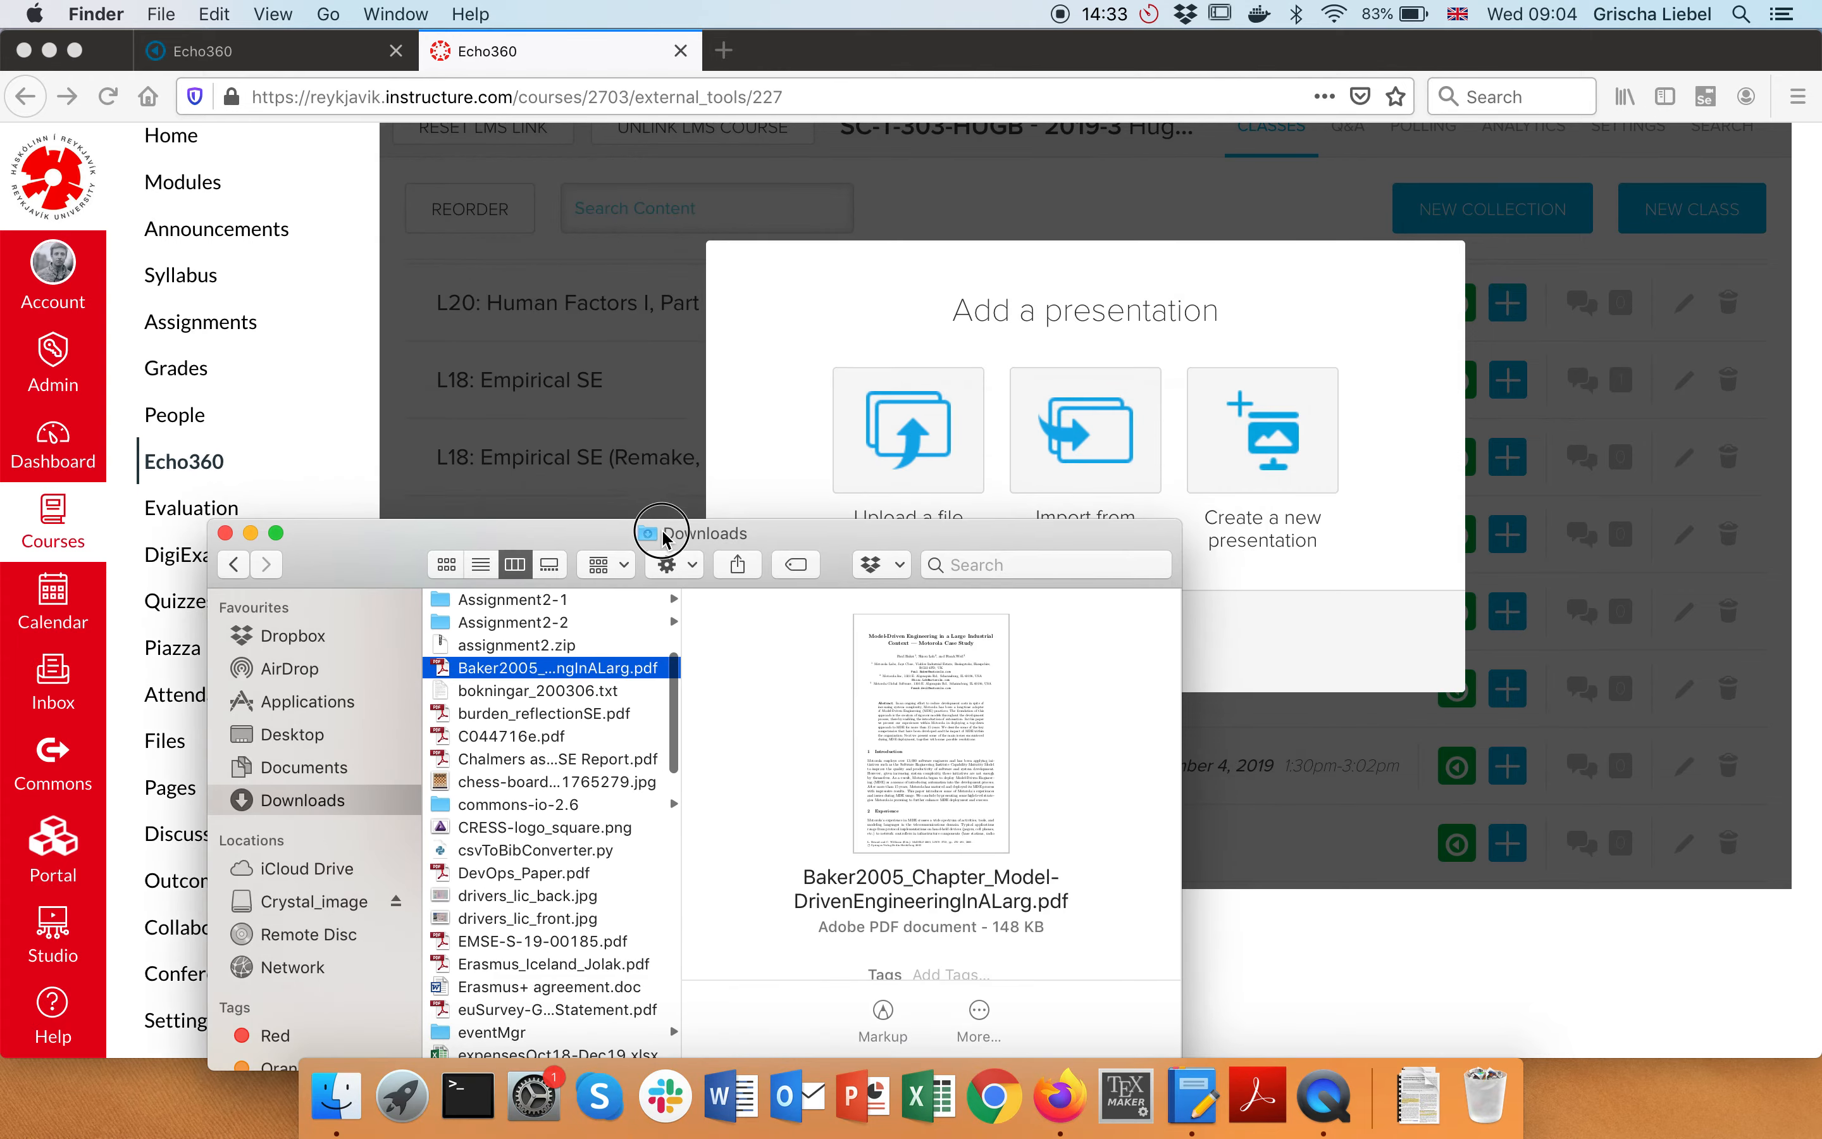
pyautogui.click(947, 424)
pyautogui.click(891, 437)
pyautogui.press('super+Tab')
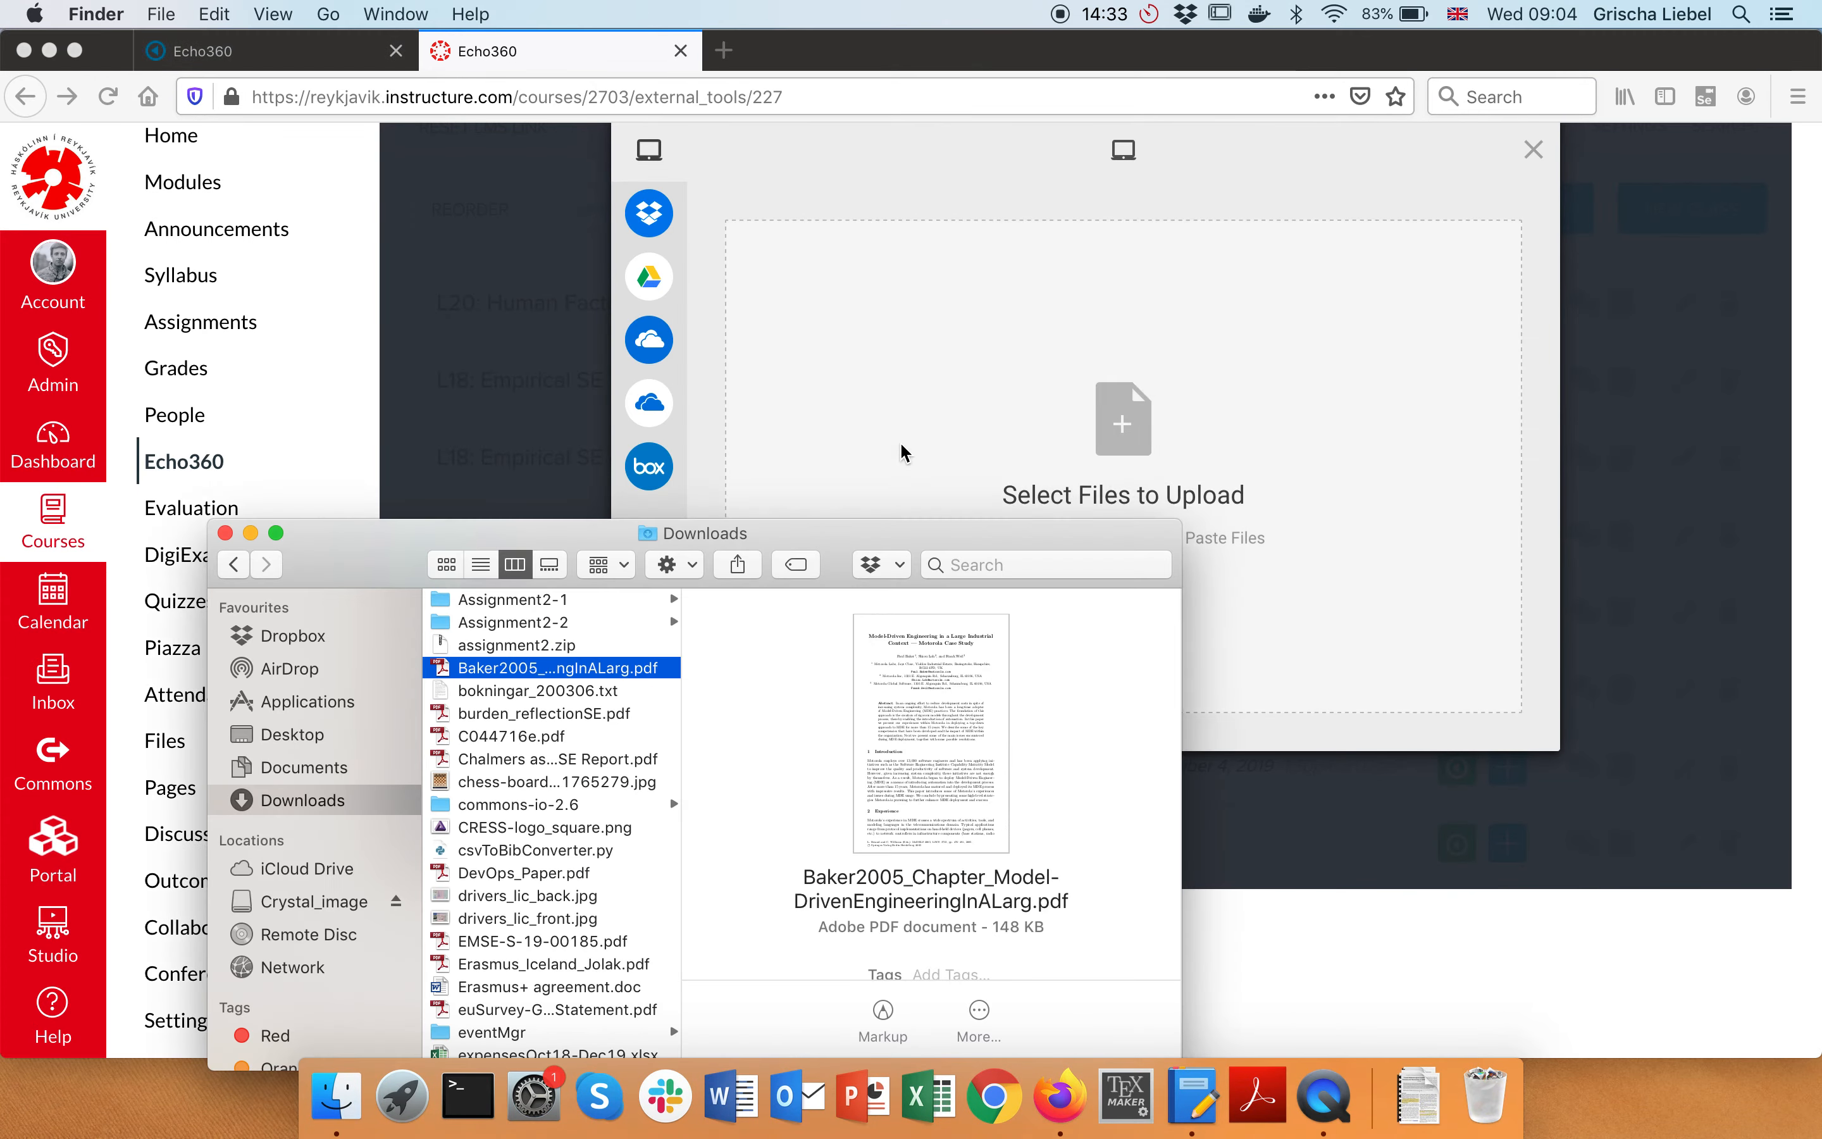
pyautogui.moveTo(613, 669); pyautogui.dragTo(1195, 295)
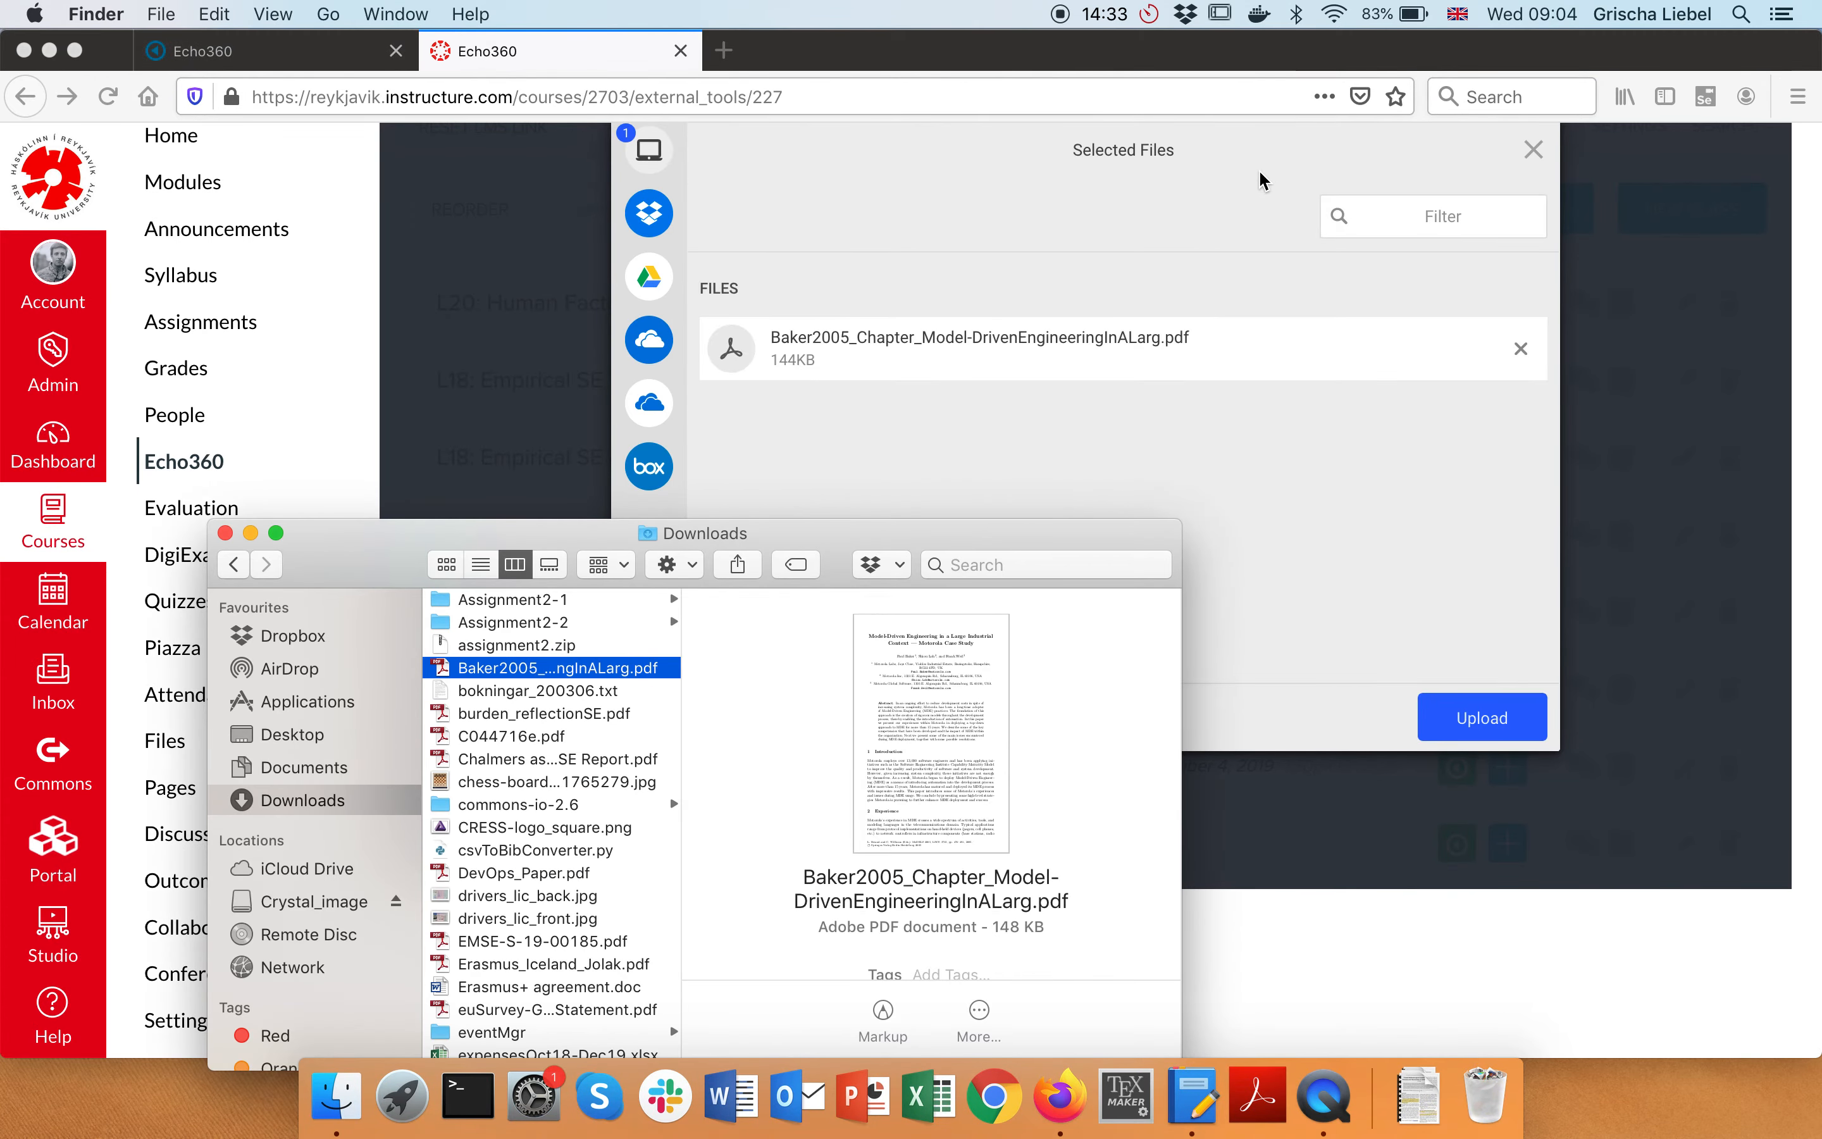
pyautogui.click(1259, 179)
pyautogui.click(1483, 722)
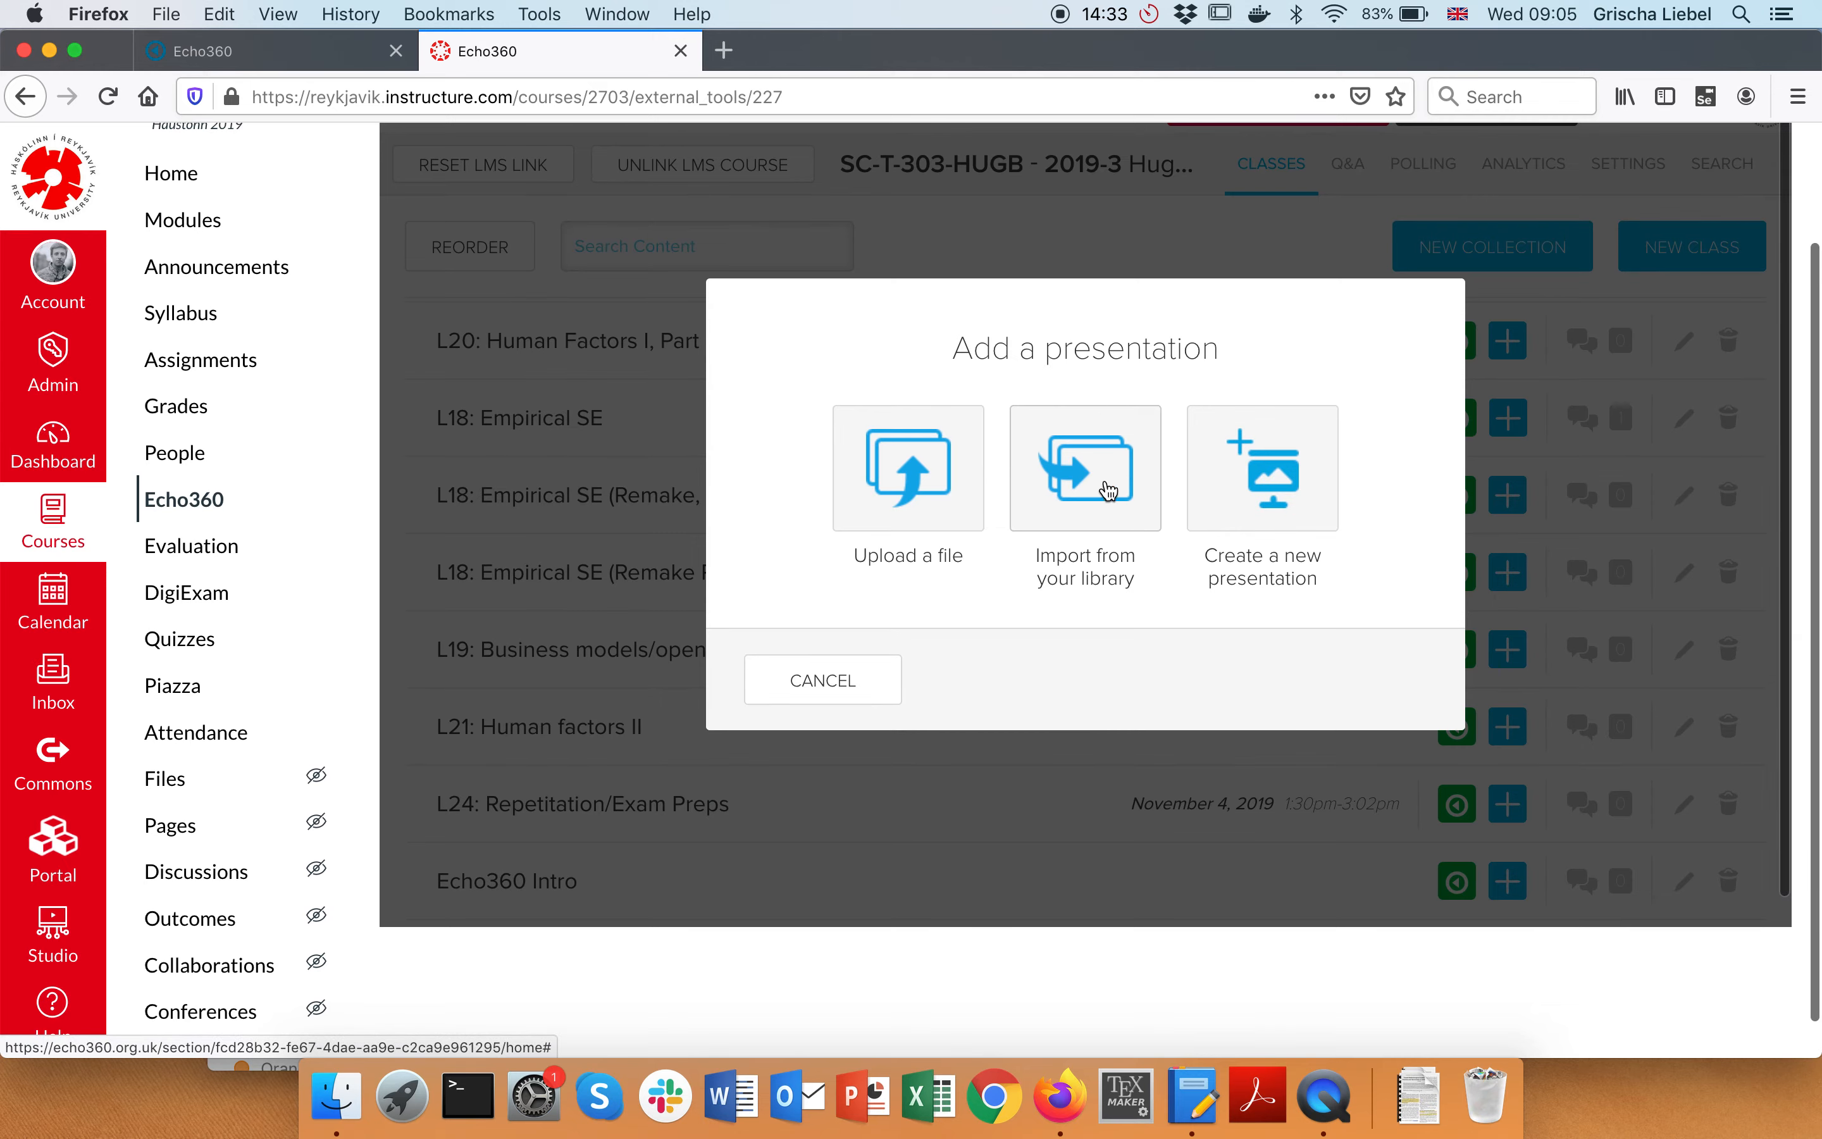
pyautogui.click(823, 681)
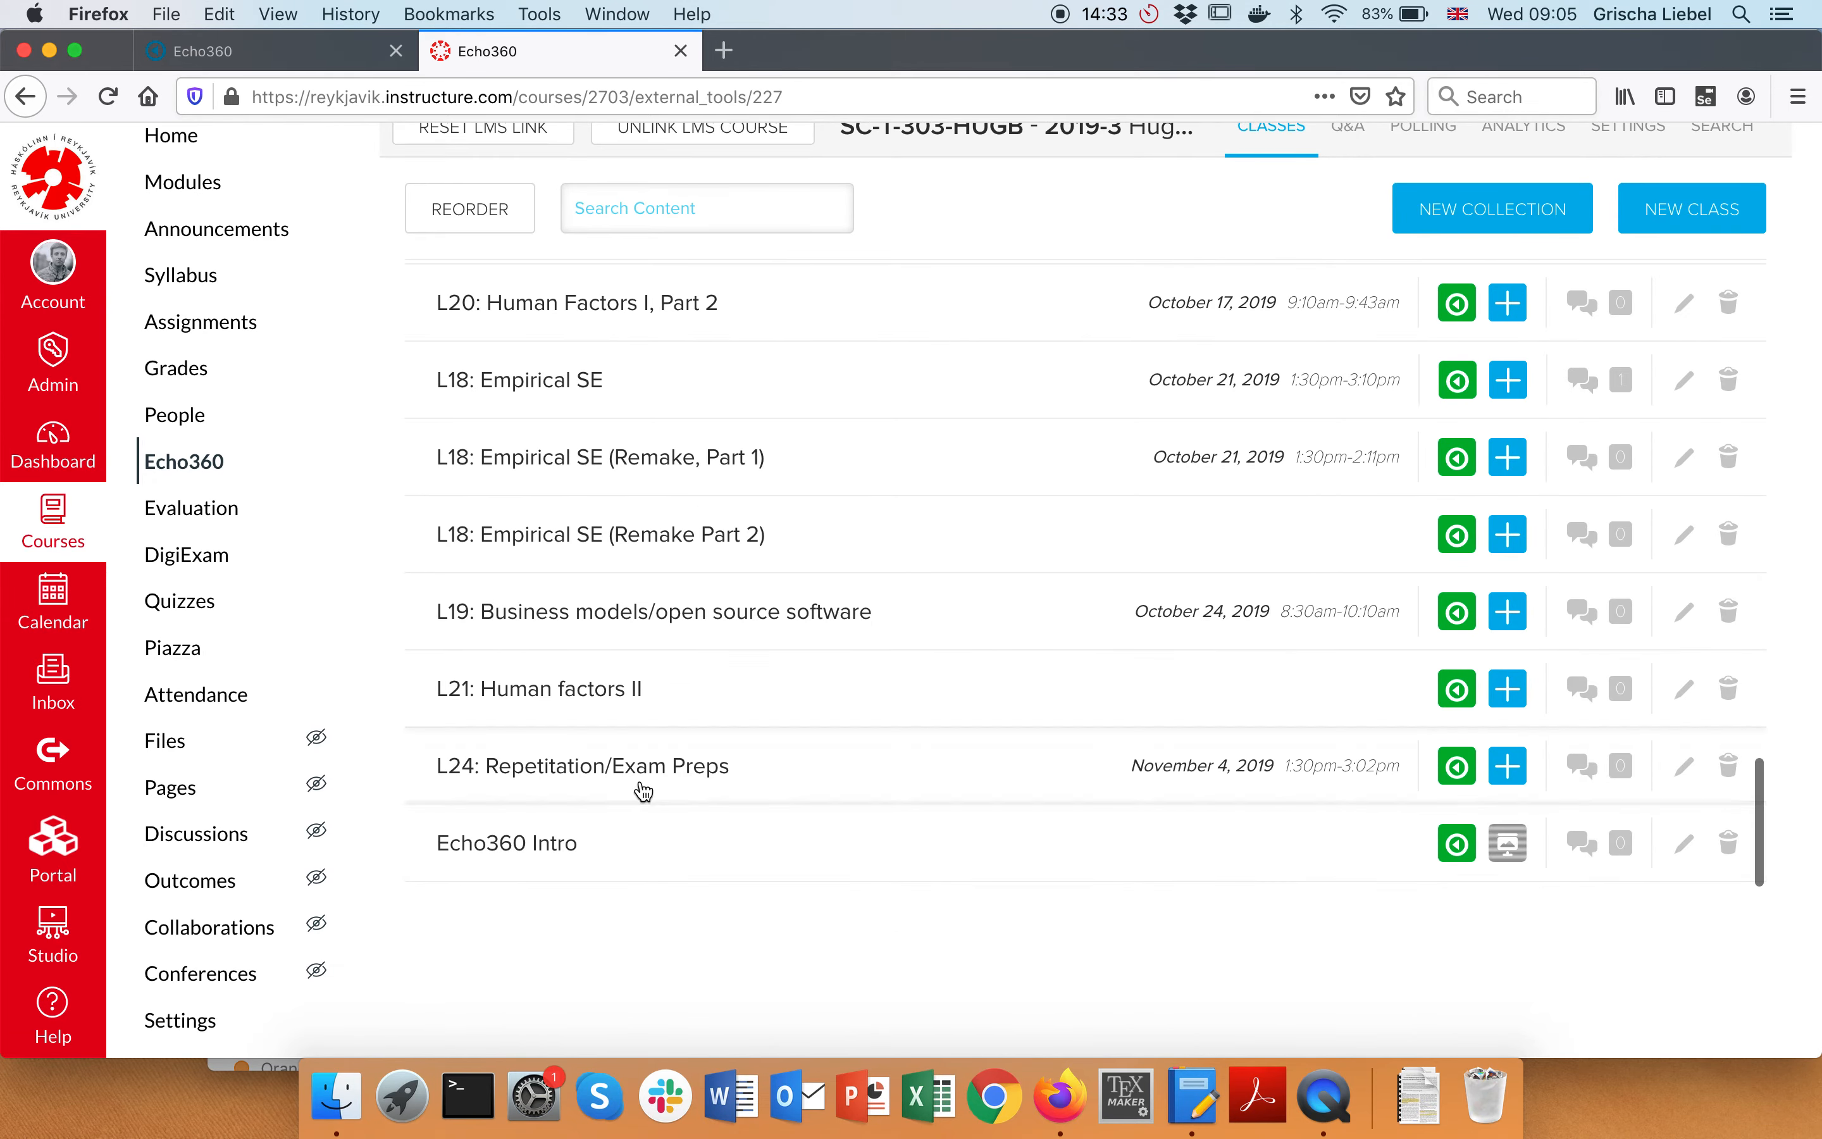
pyautogui.click(527, 842)
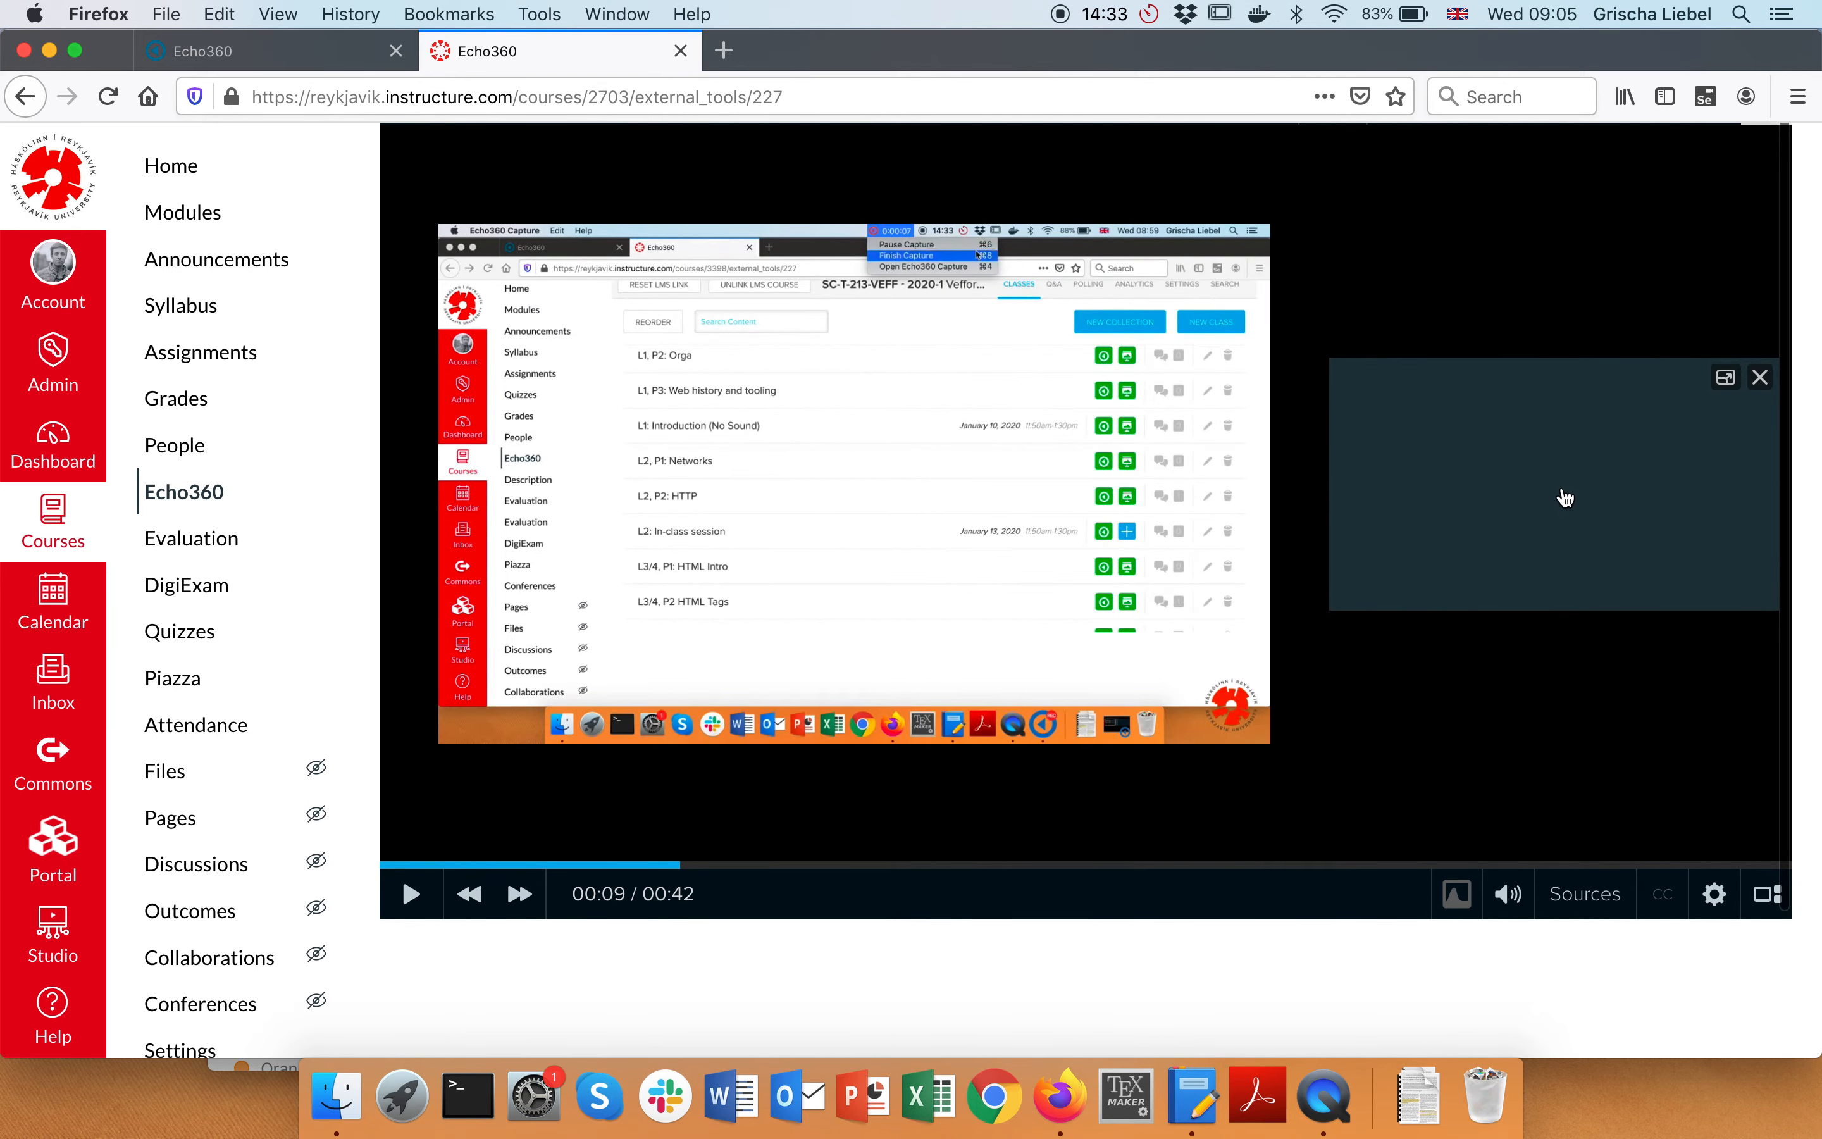
pyautogui.scroll(-1, 1634, 505)
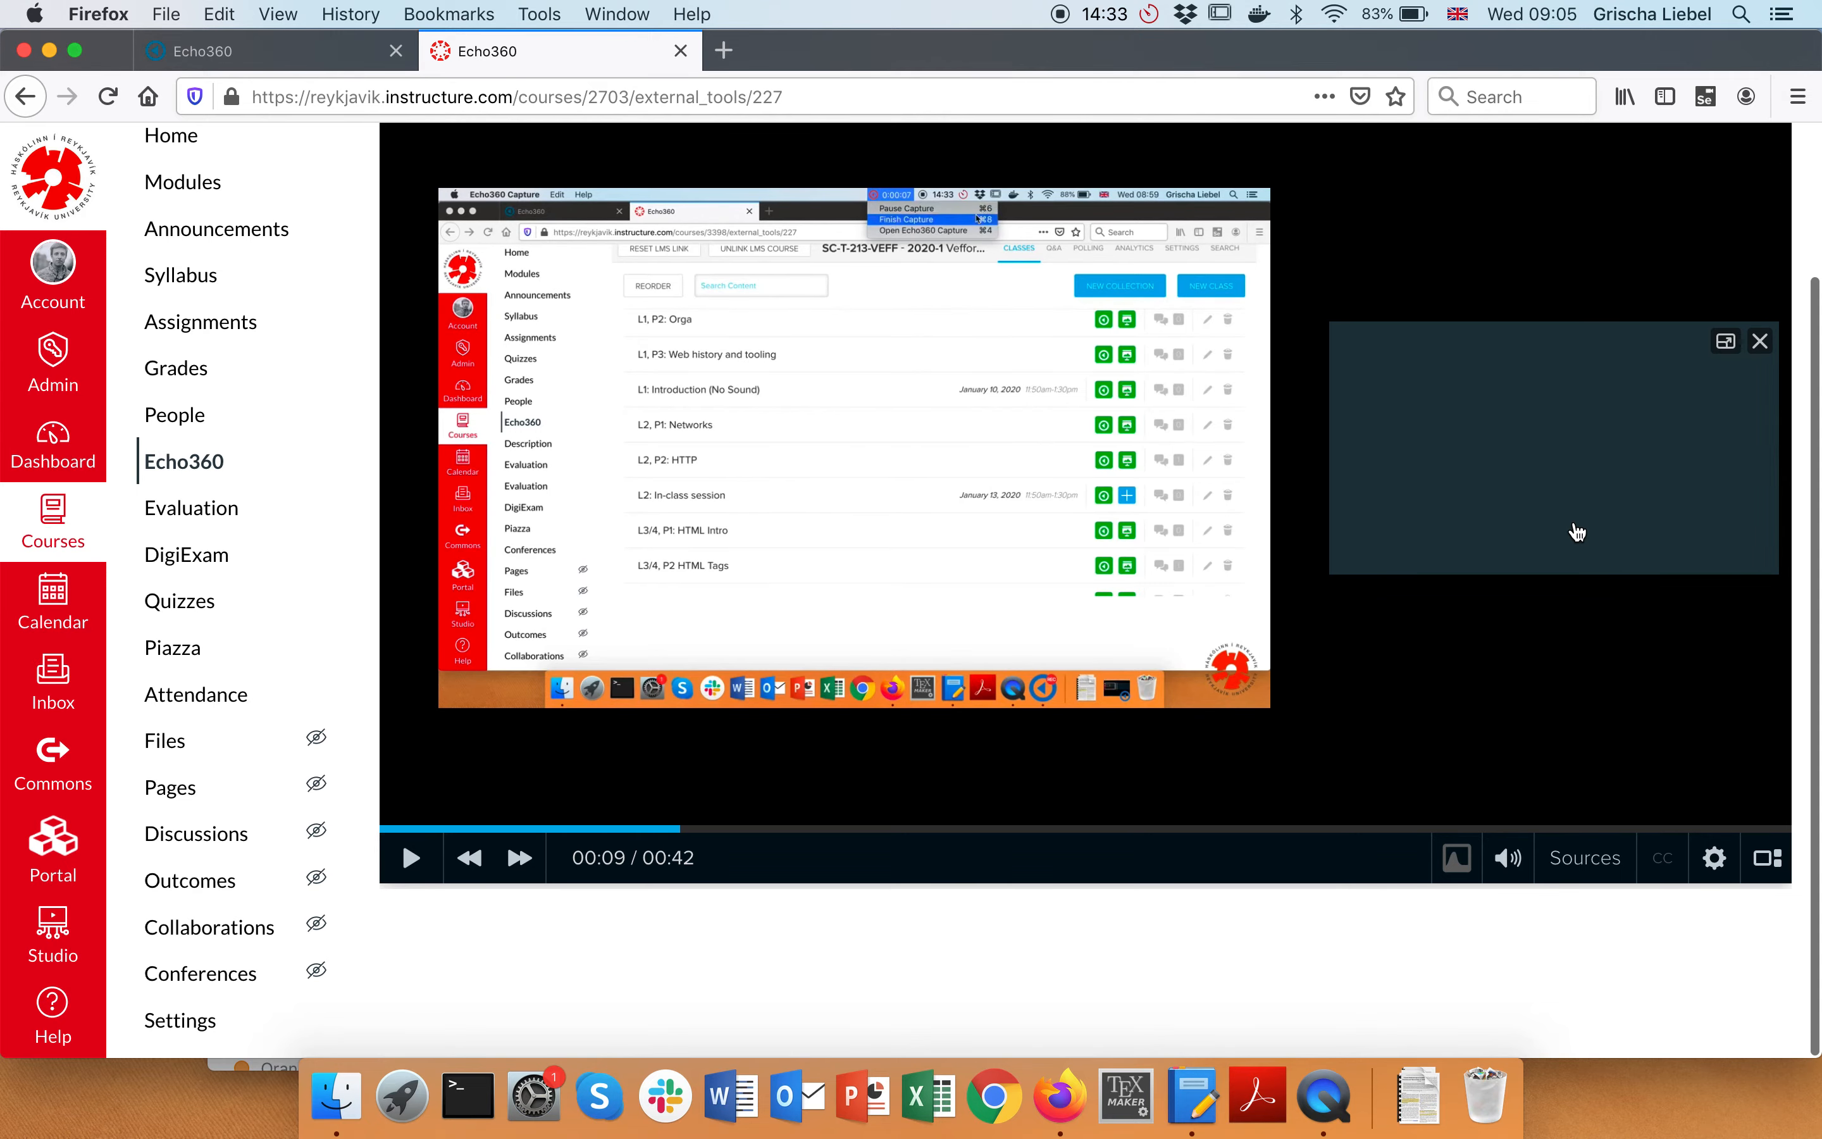
pyautogui.scroll(2, 1577, 531)
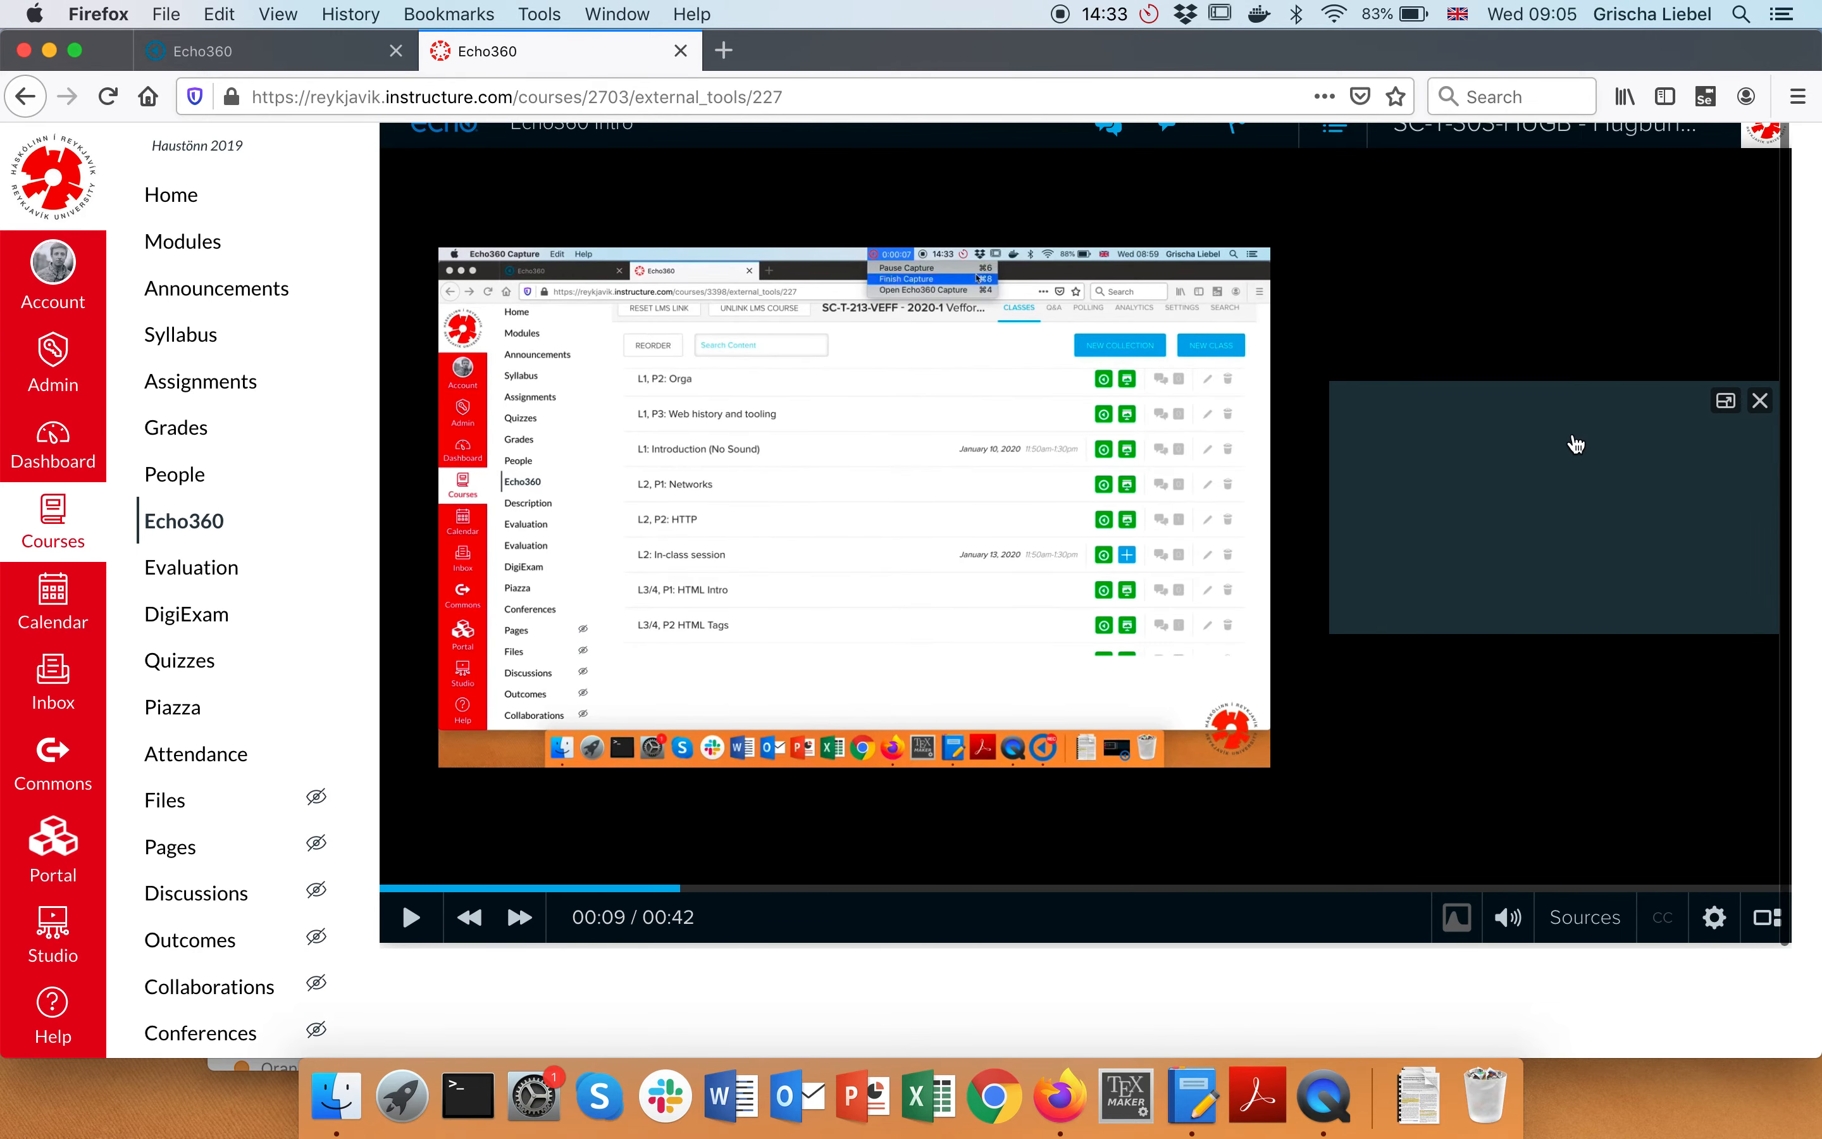
pyautogui.scroll(-2, 1541, 436)
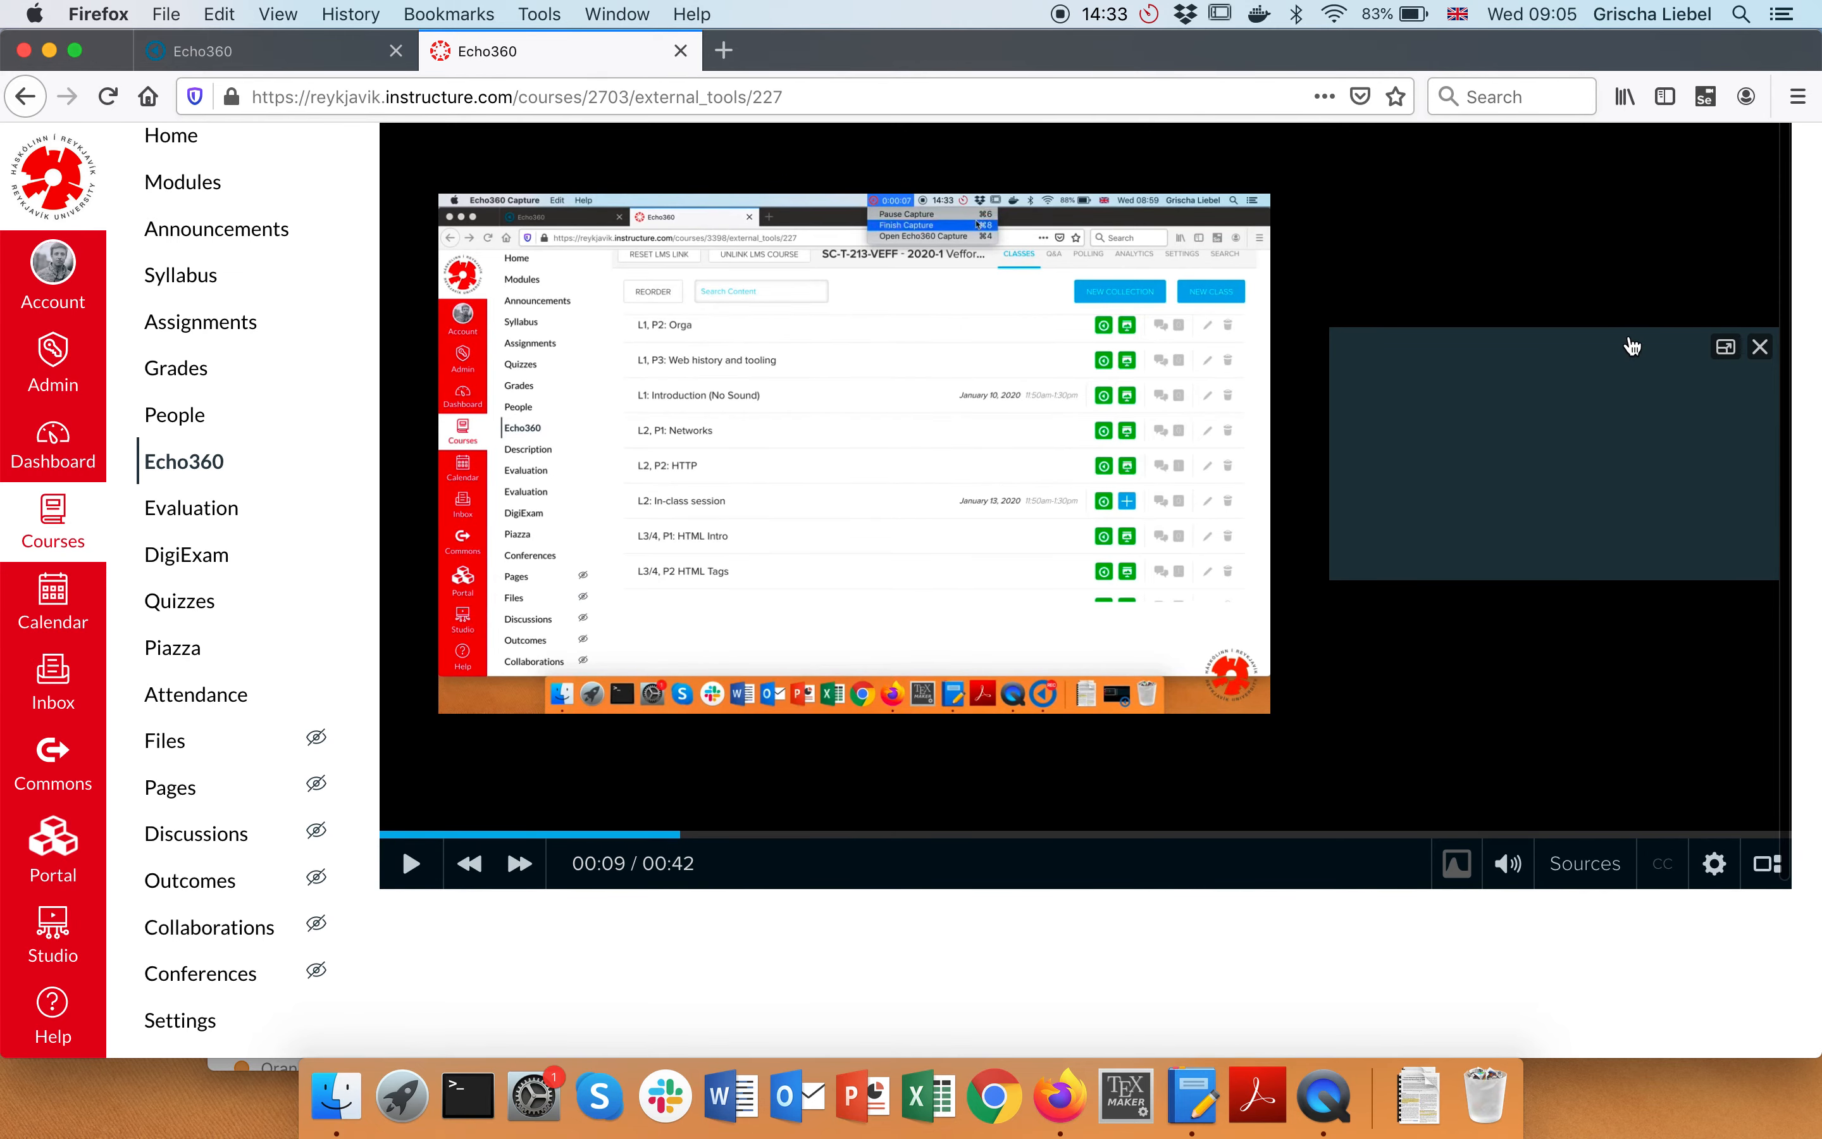
pyautogui.click(225, 465)
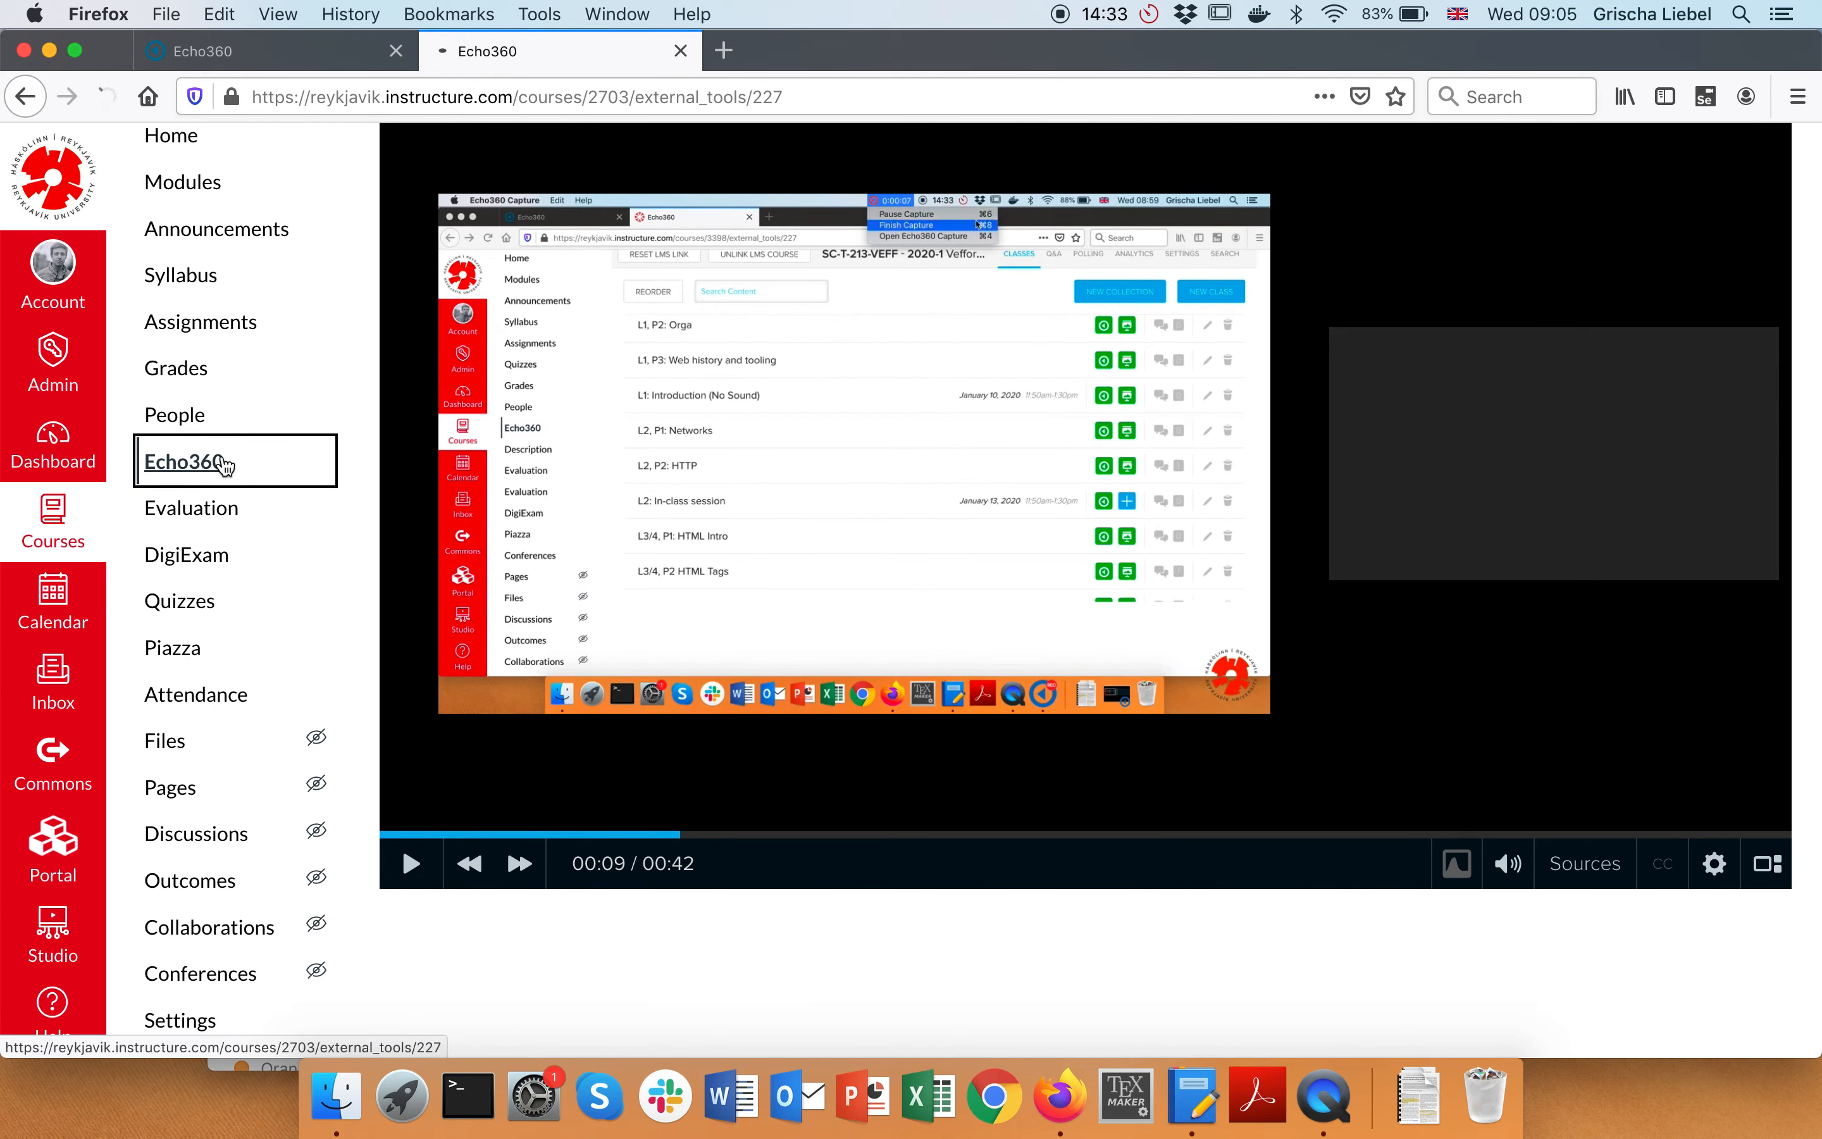
pyautogui.scroll(-20, 1055, 603)
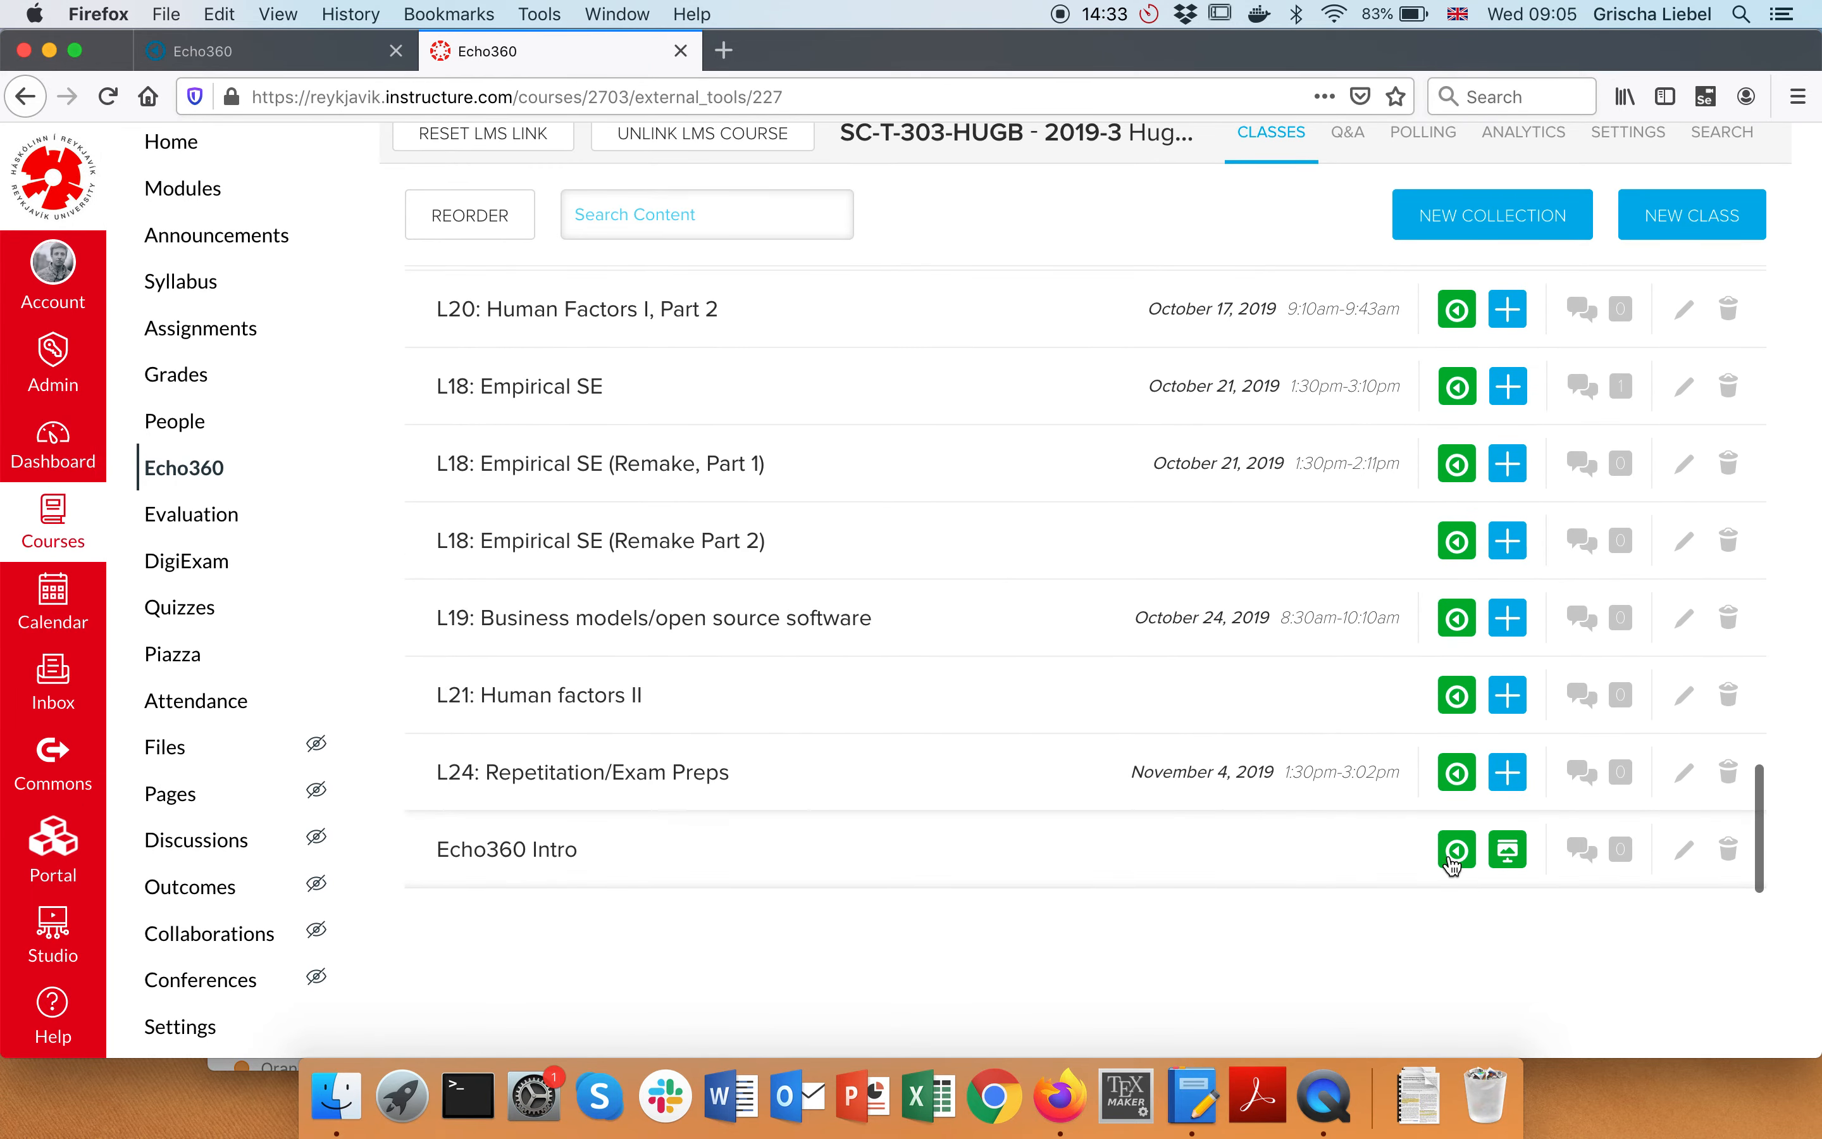
# Open the Echo360 Intro class and view its slides full screen, advancing to slide 2
pyautogui.click(550, 850)
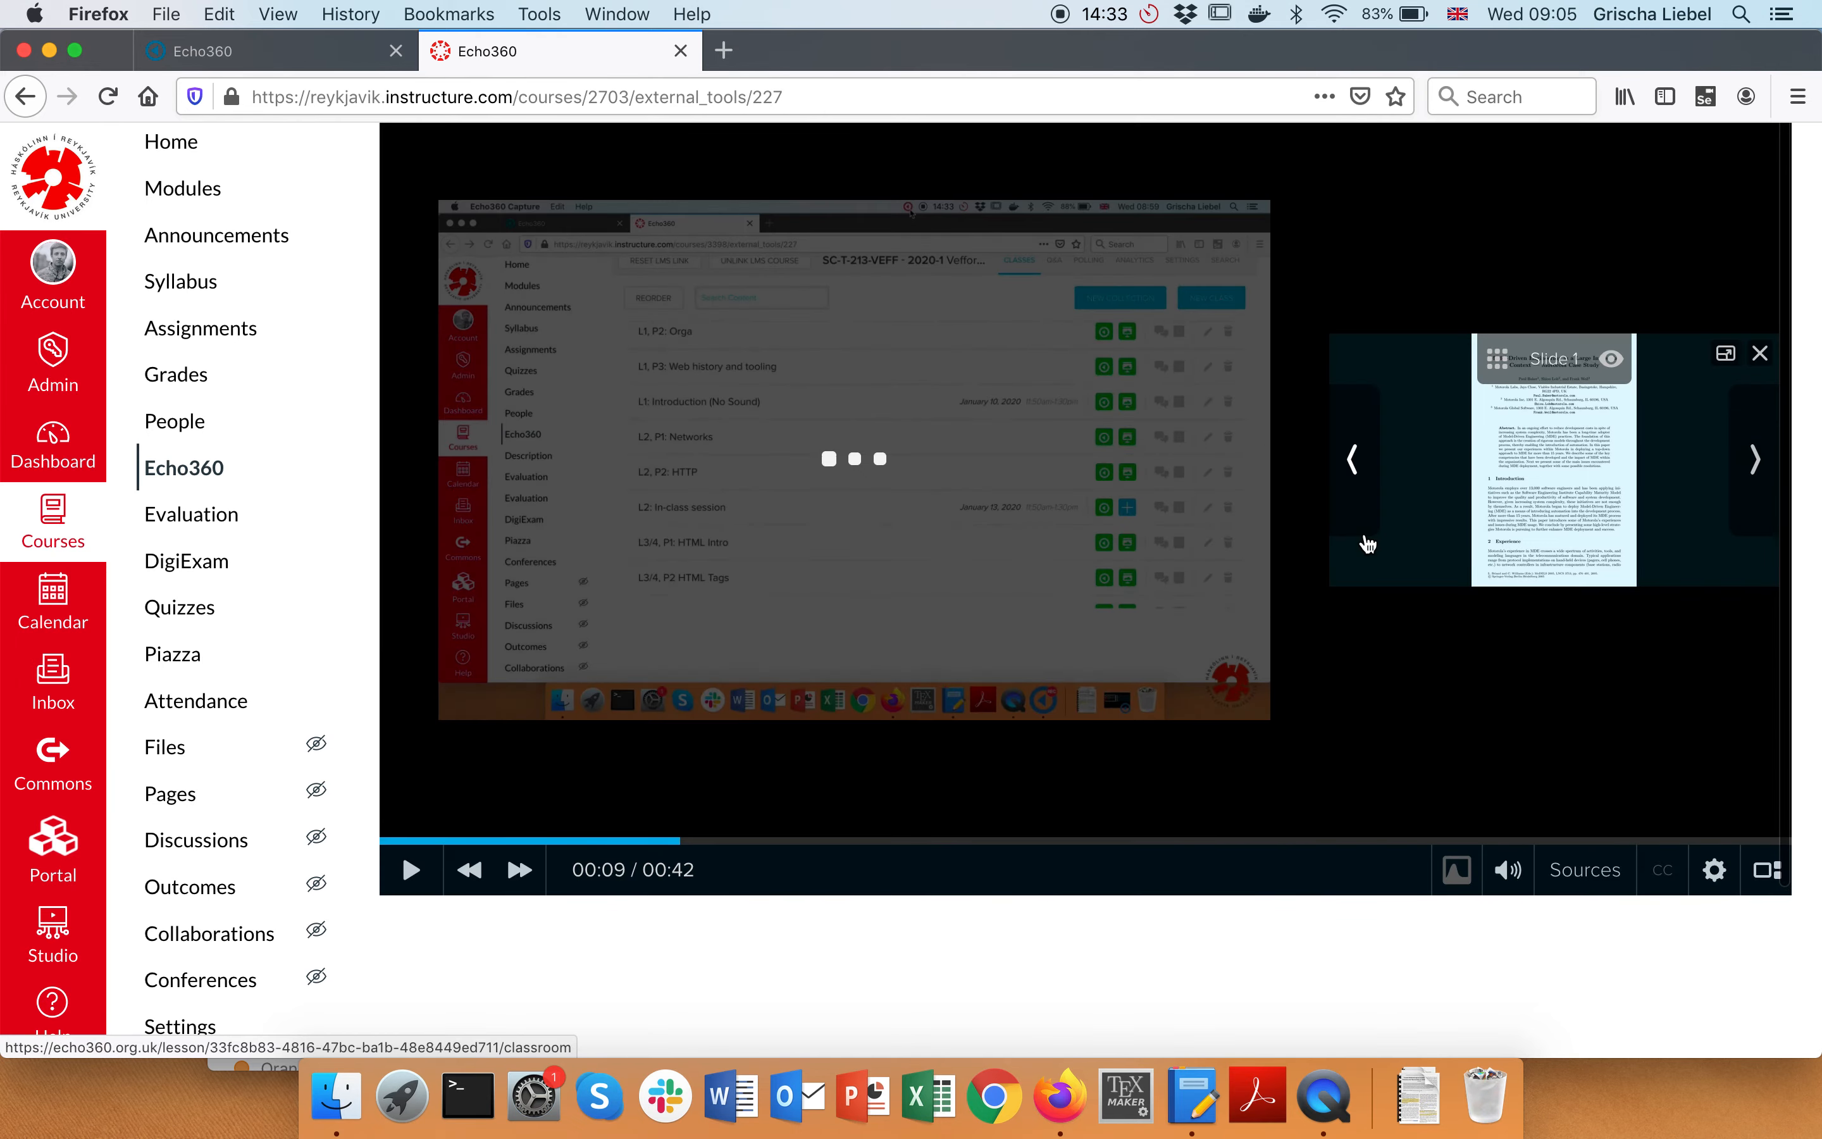
pyautogui.click(1725, 353)
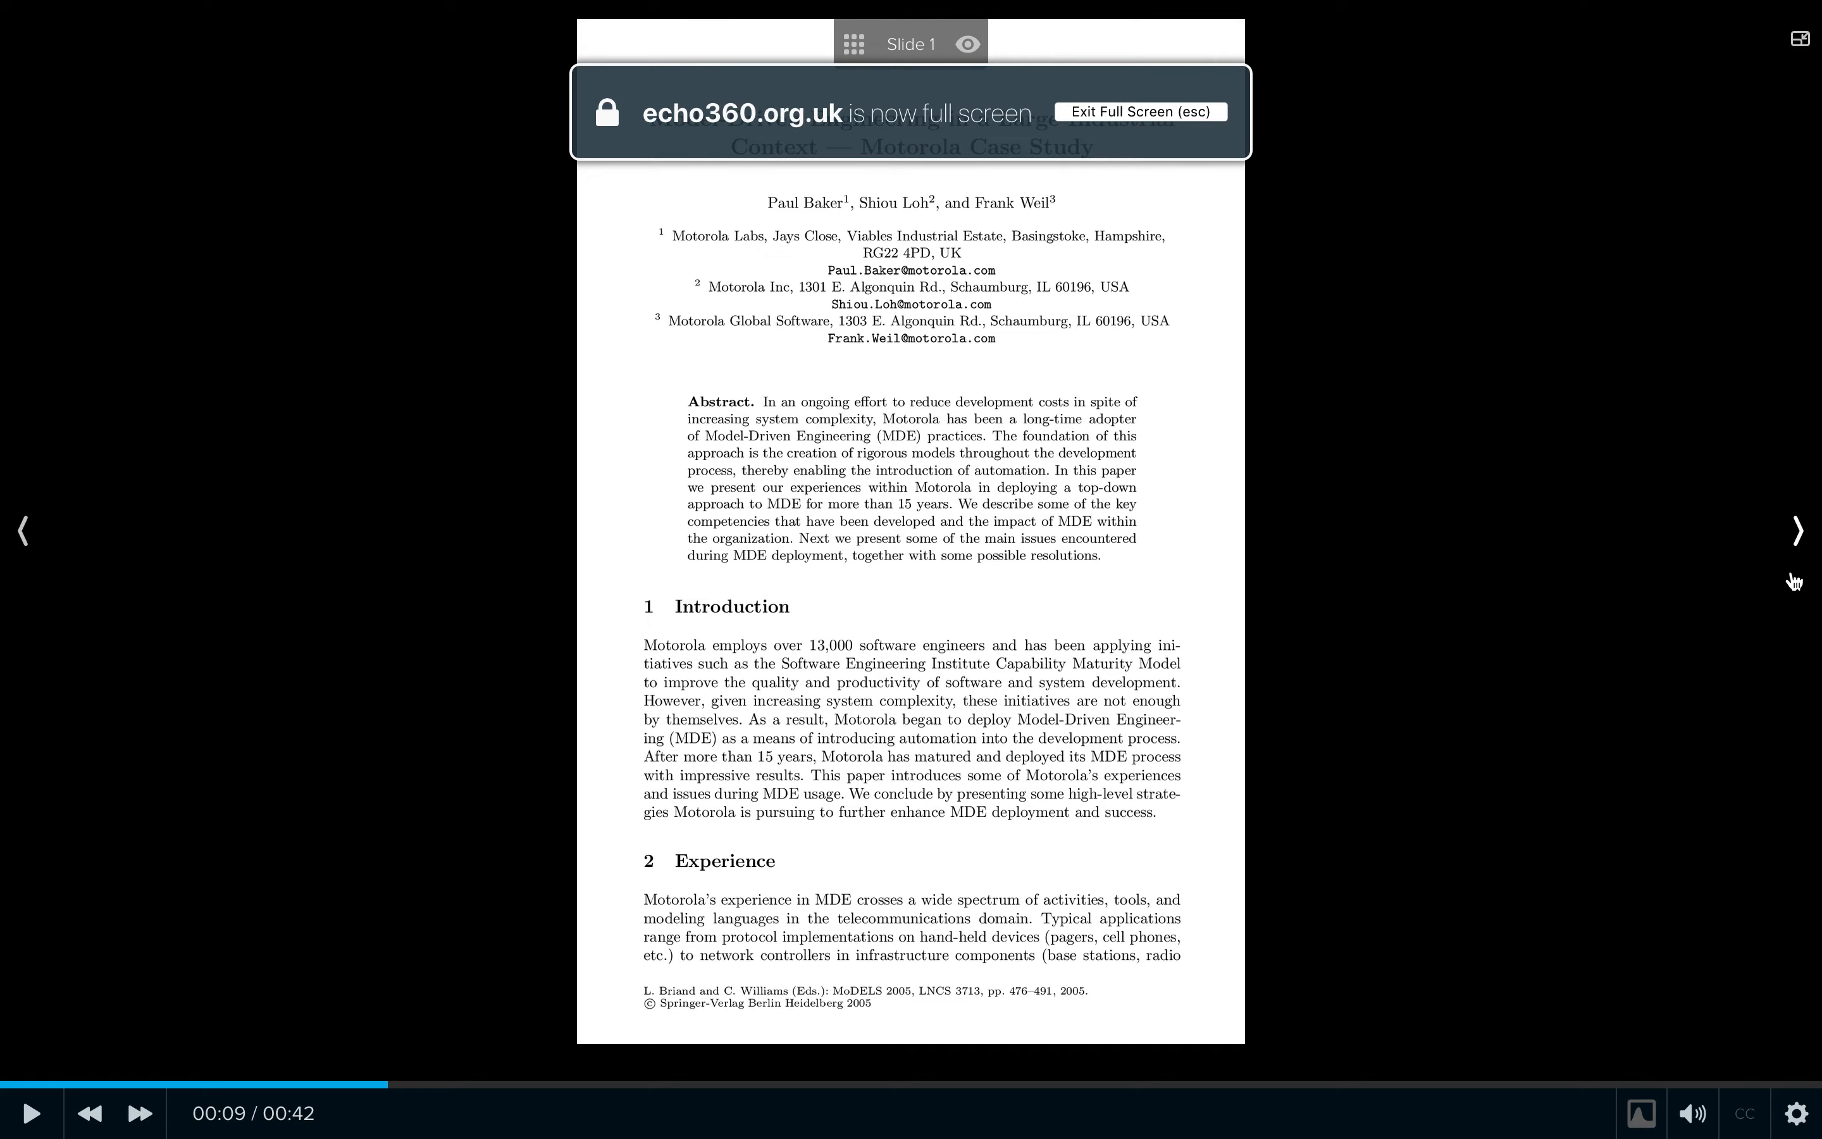
pyautogui.click(1799, 534)
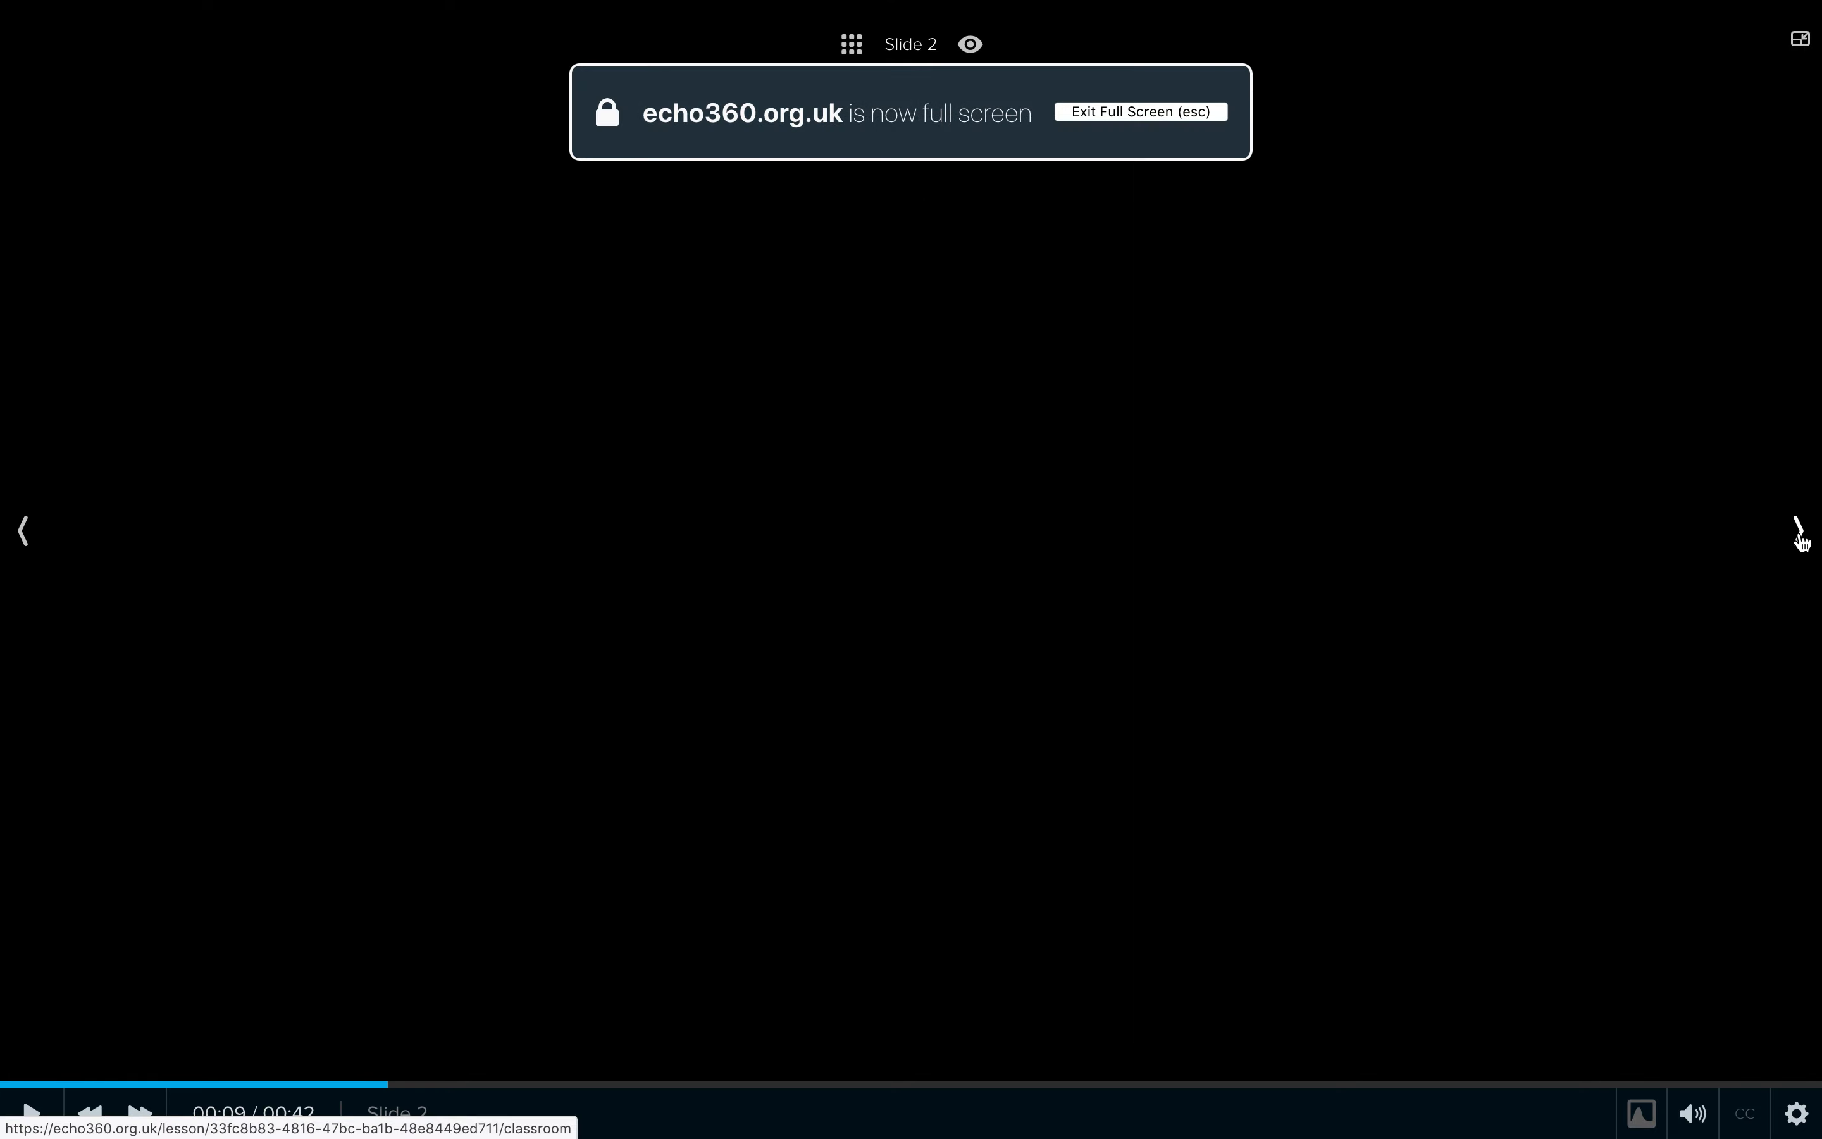
pyautogui.press('Escape')
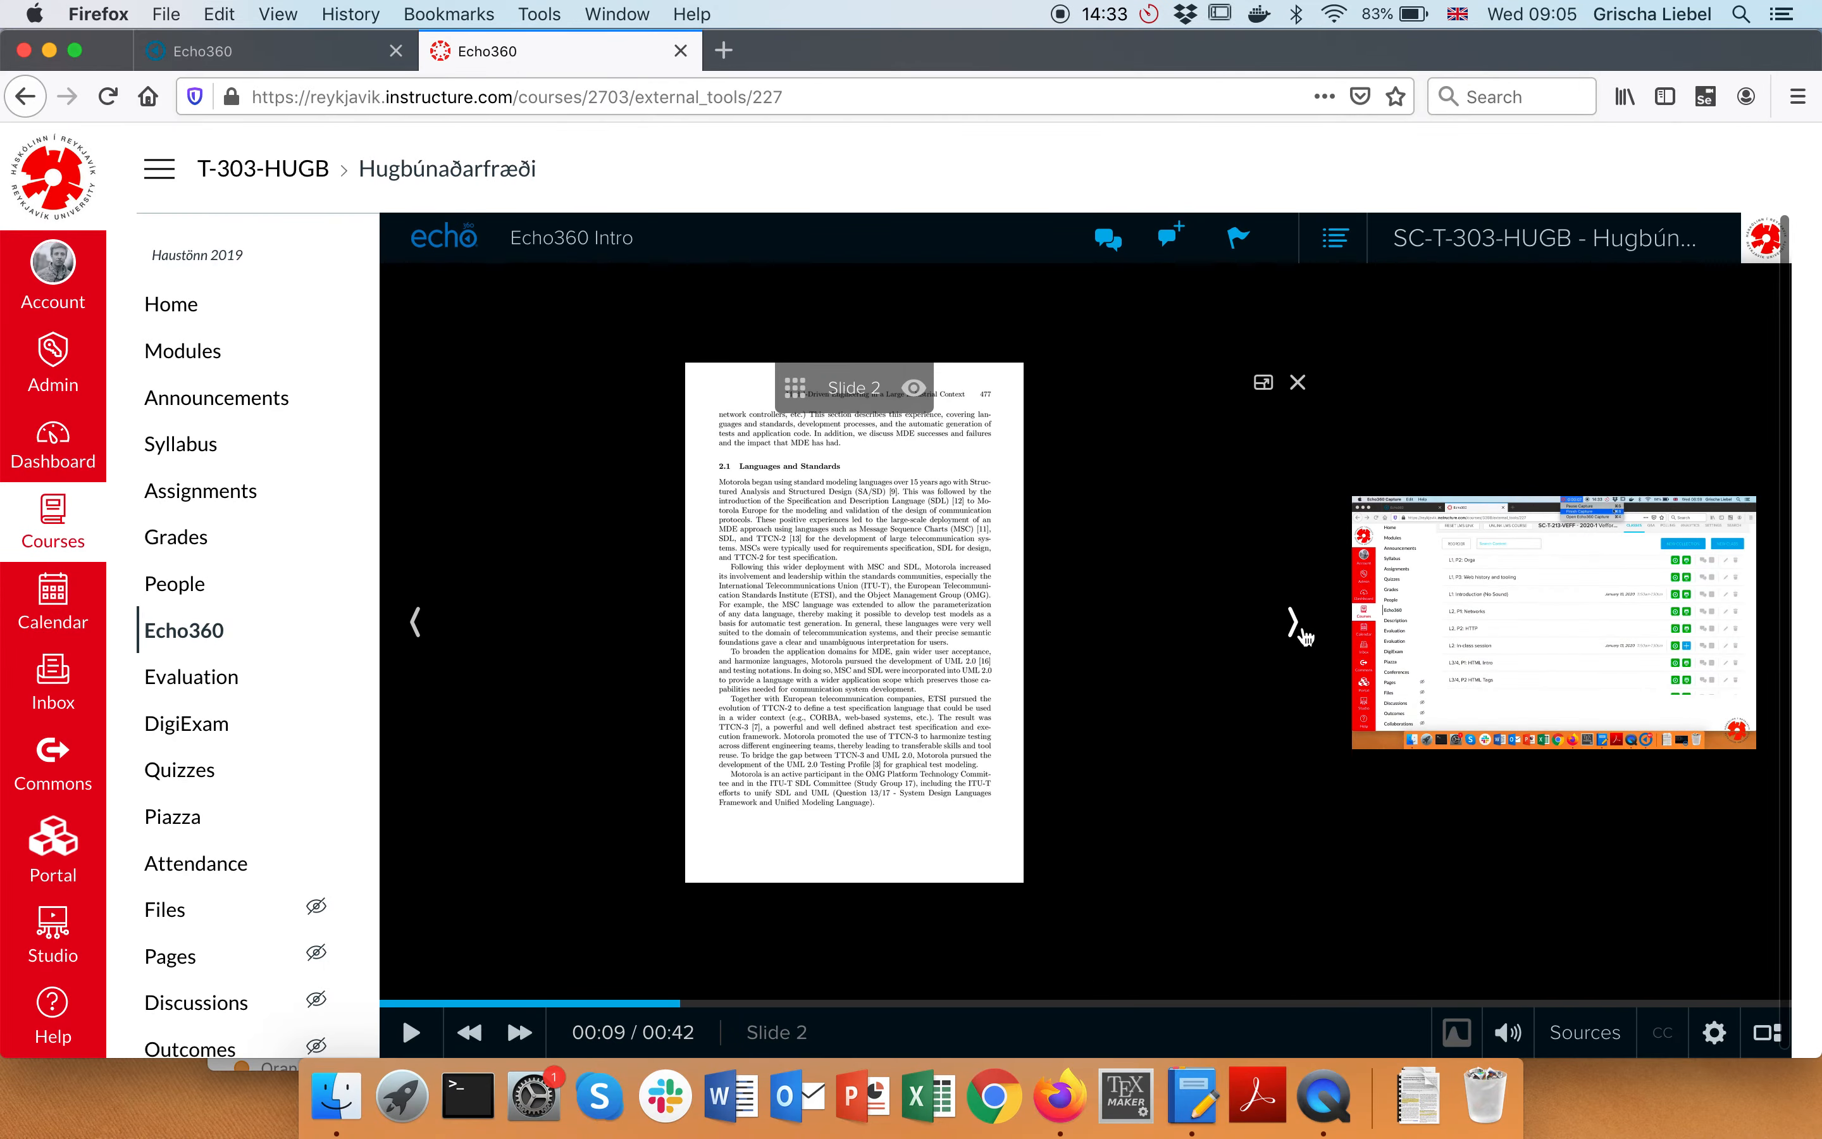
# Advance the slides to Slide 4, then return to the course's Echo360 class list
pyautogui.moveTo(1766, 625)
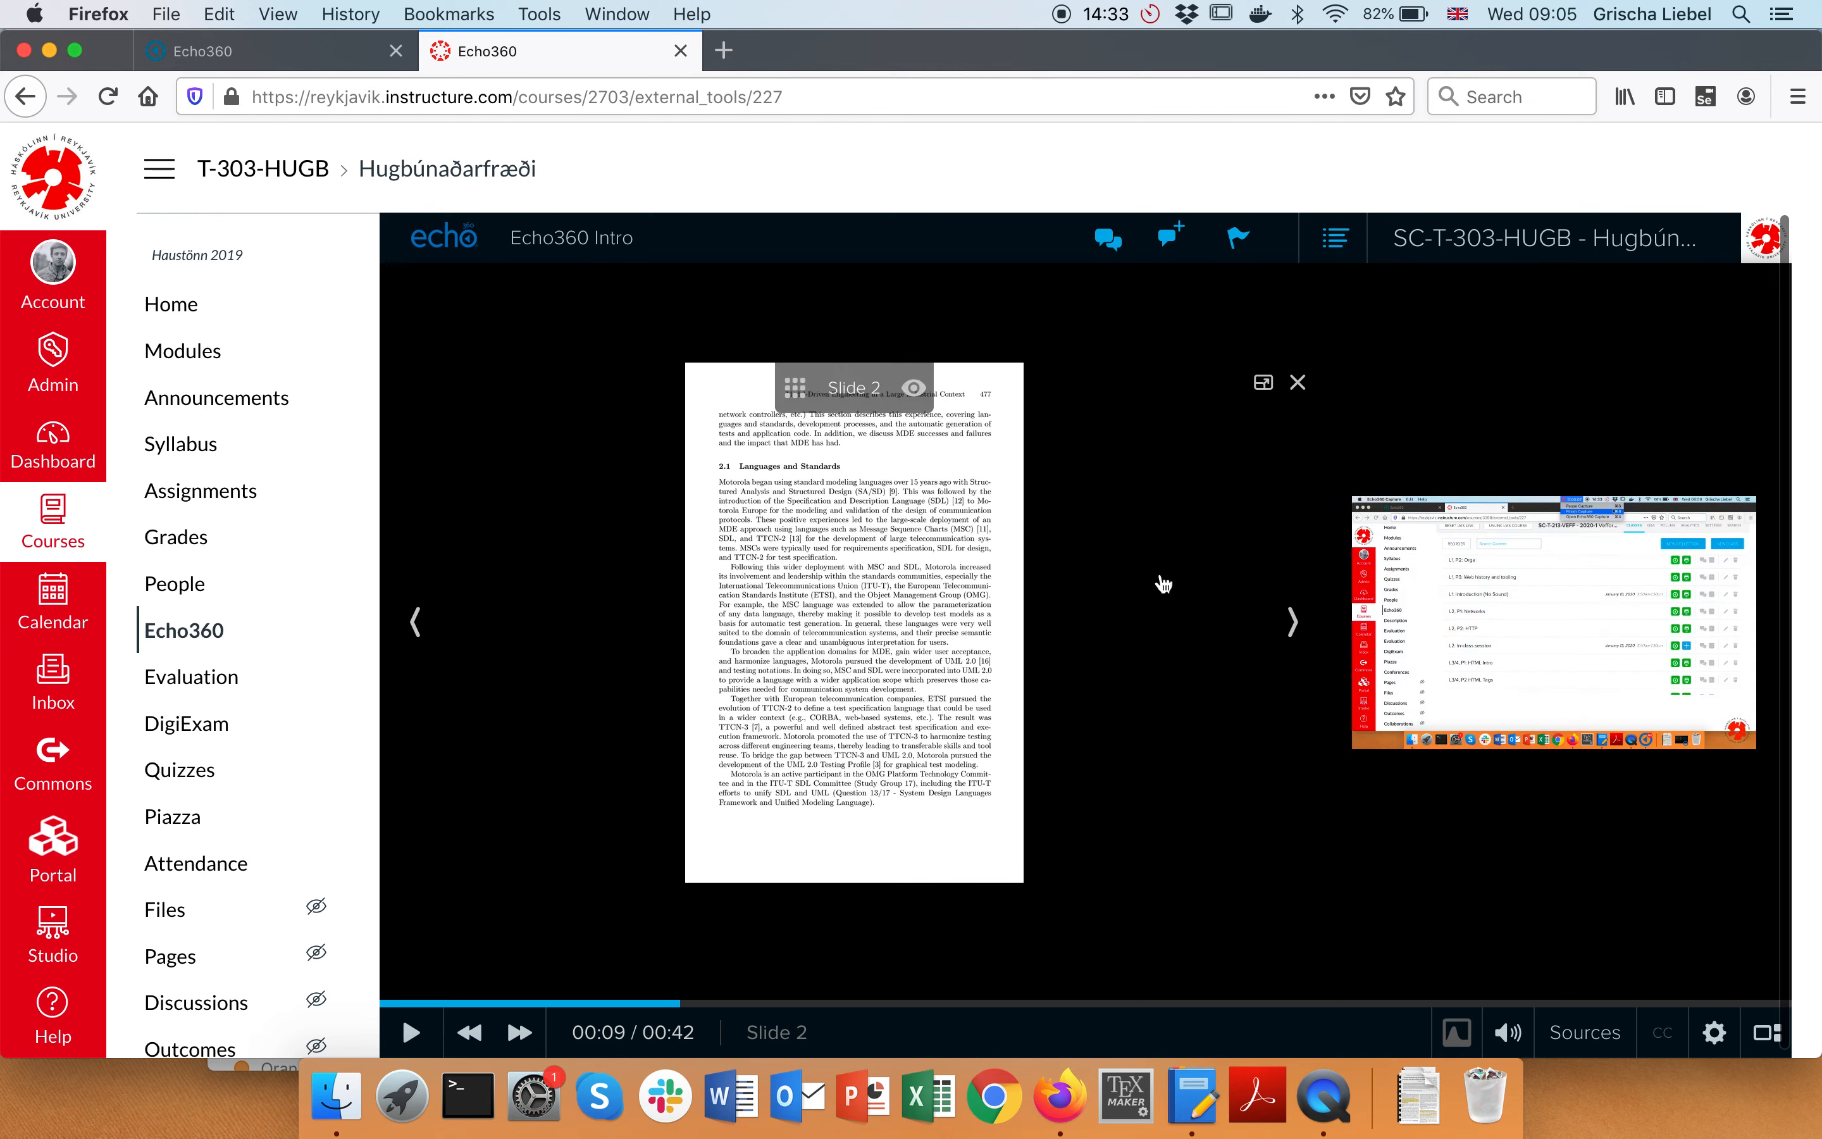
pyautogui.click(1292, 621)
pyautogui.click(1292, 621)
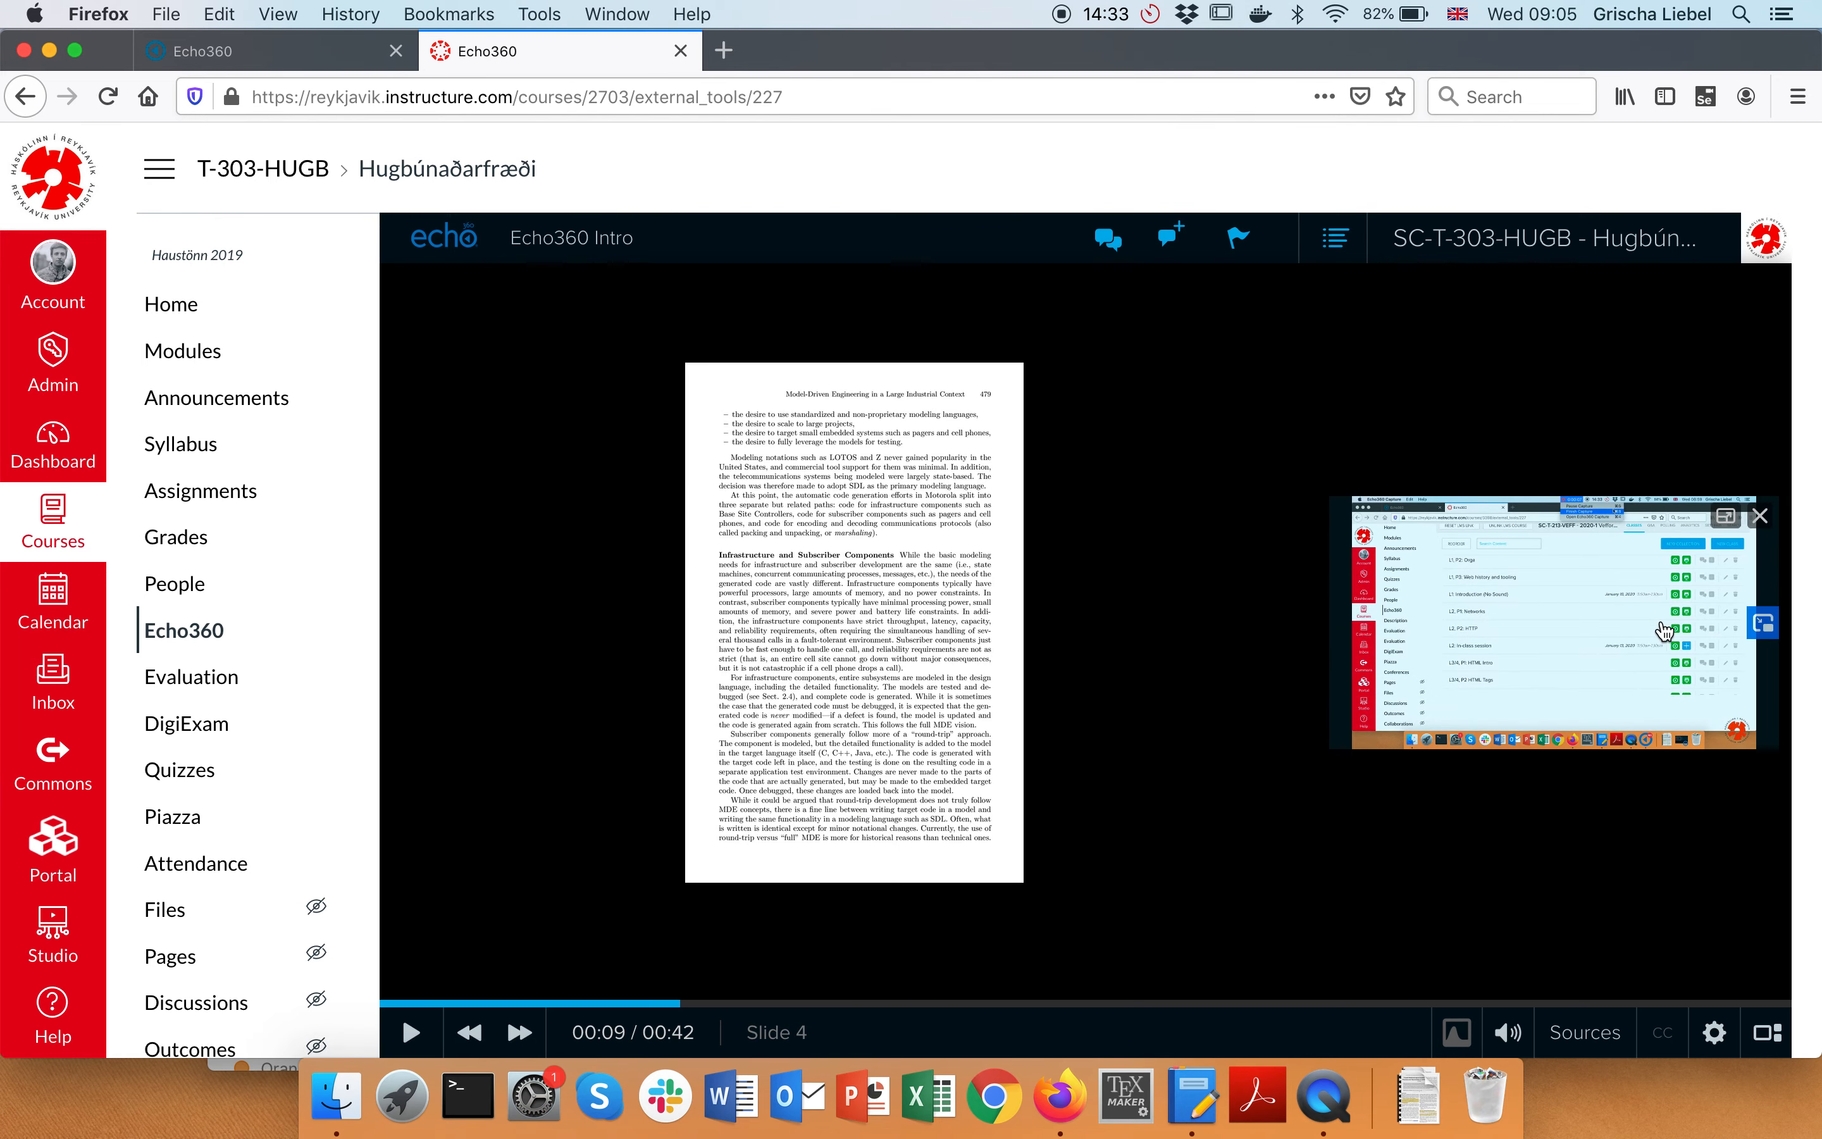
pyautogui.scroll(-1, 1664, 631)
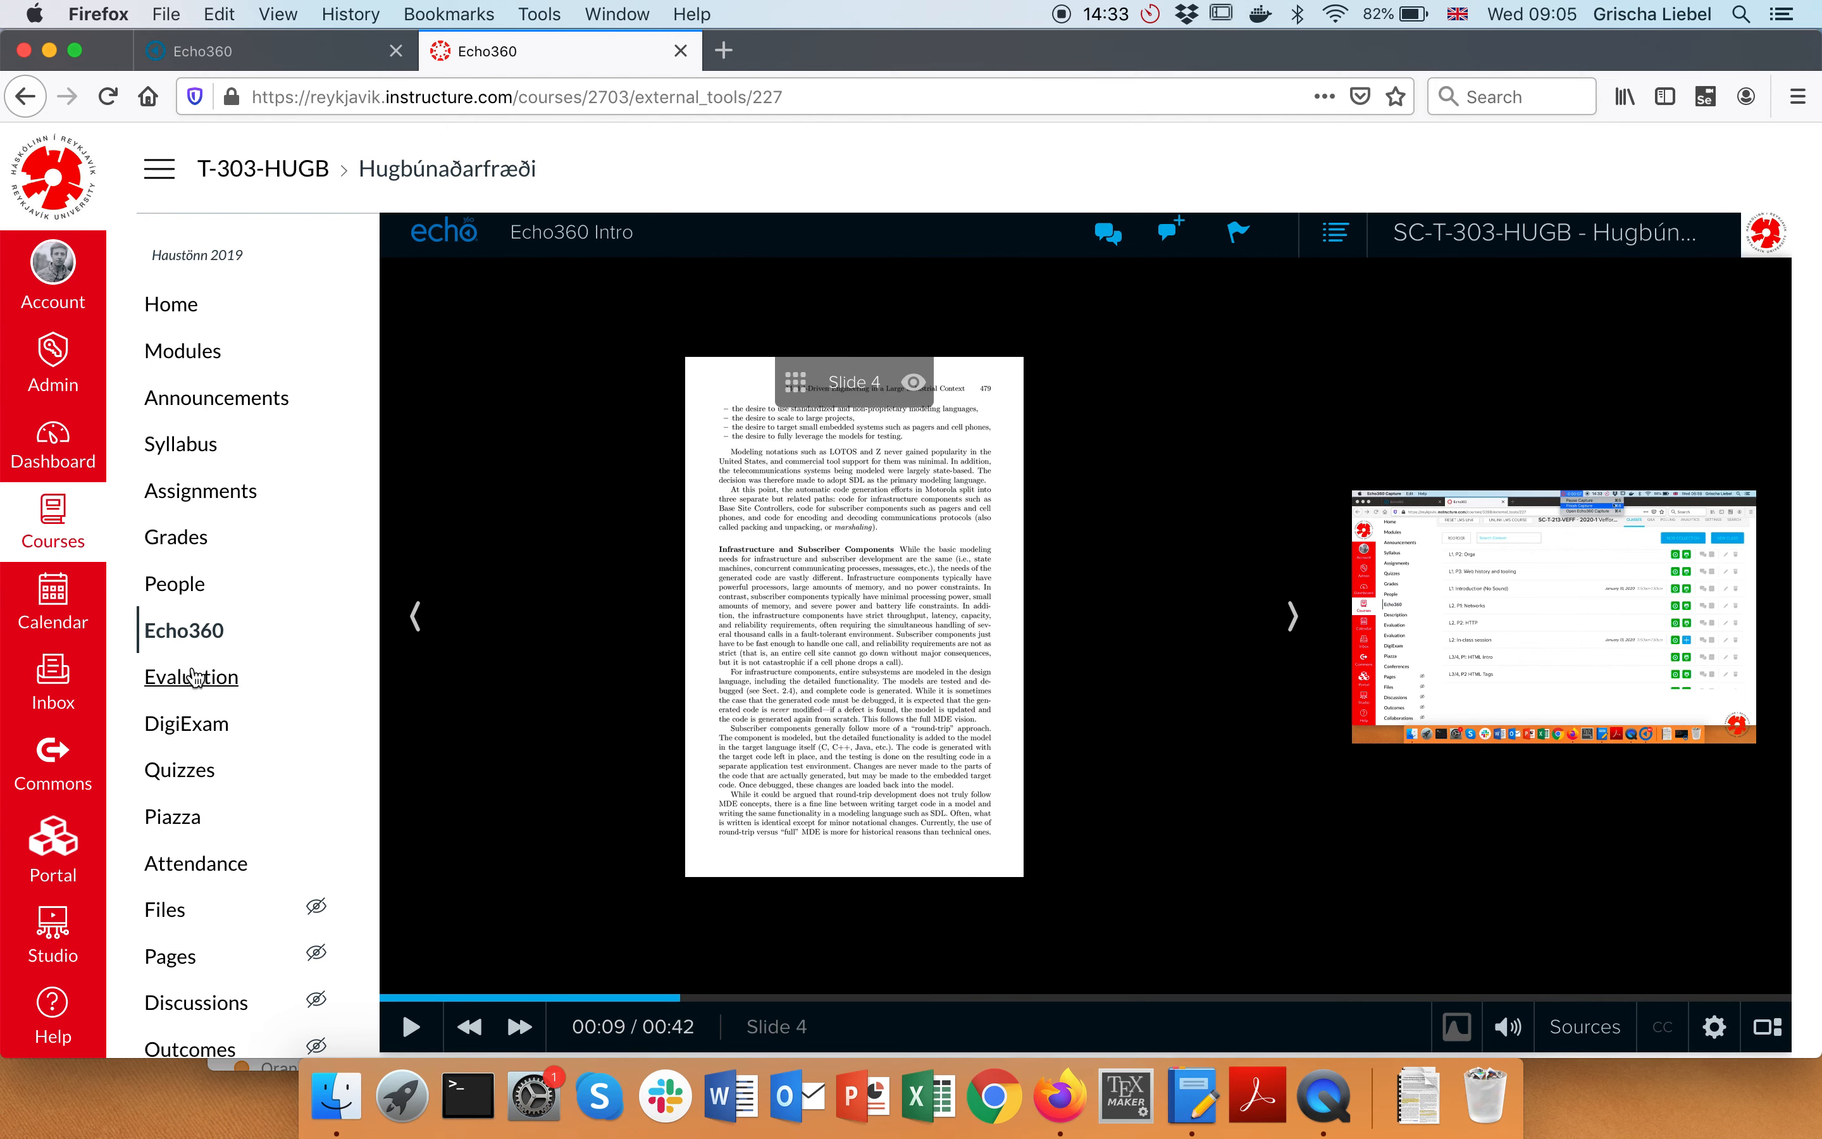
pyautogui.click(184, 630)
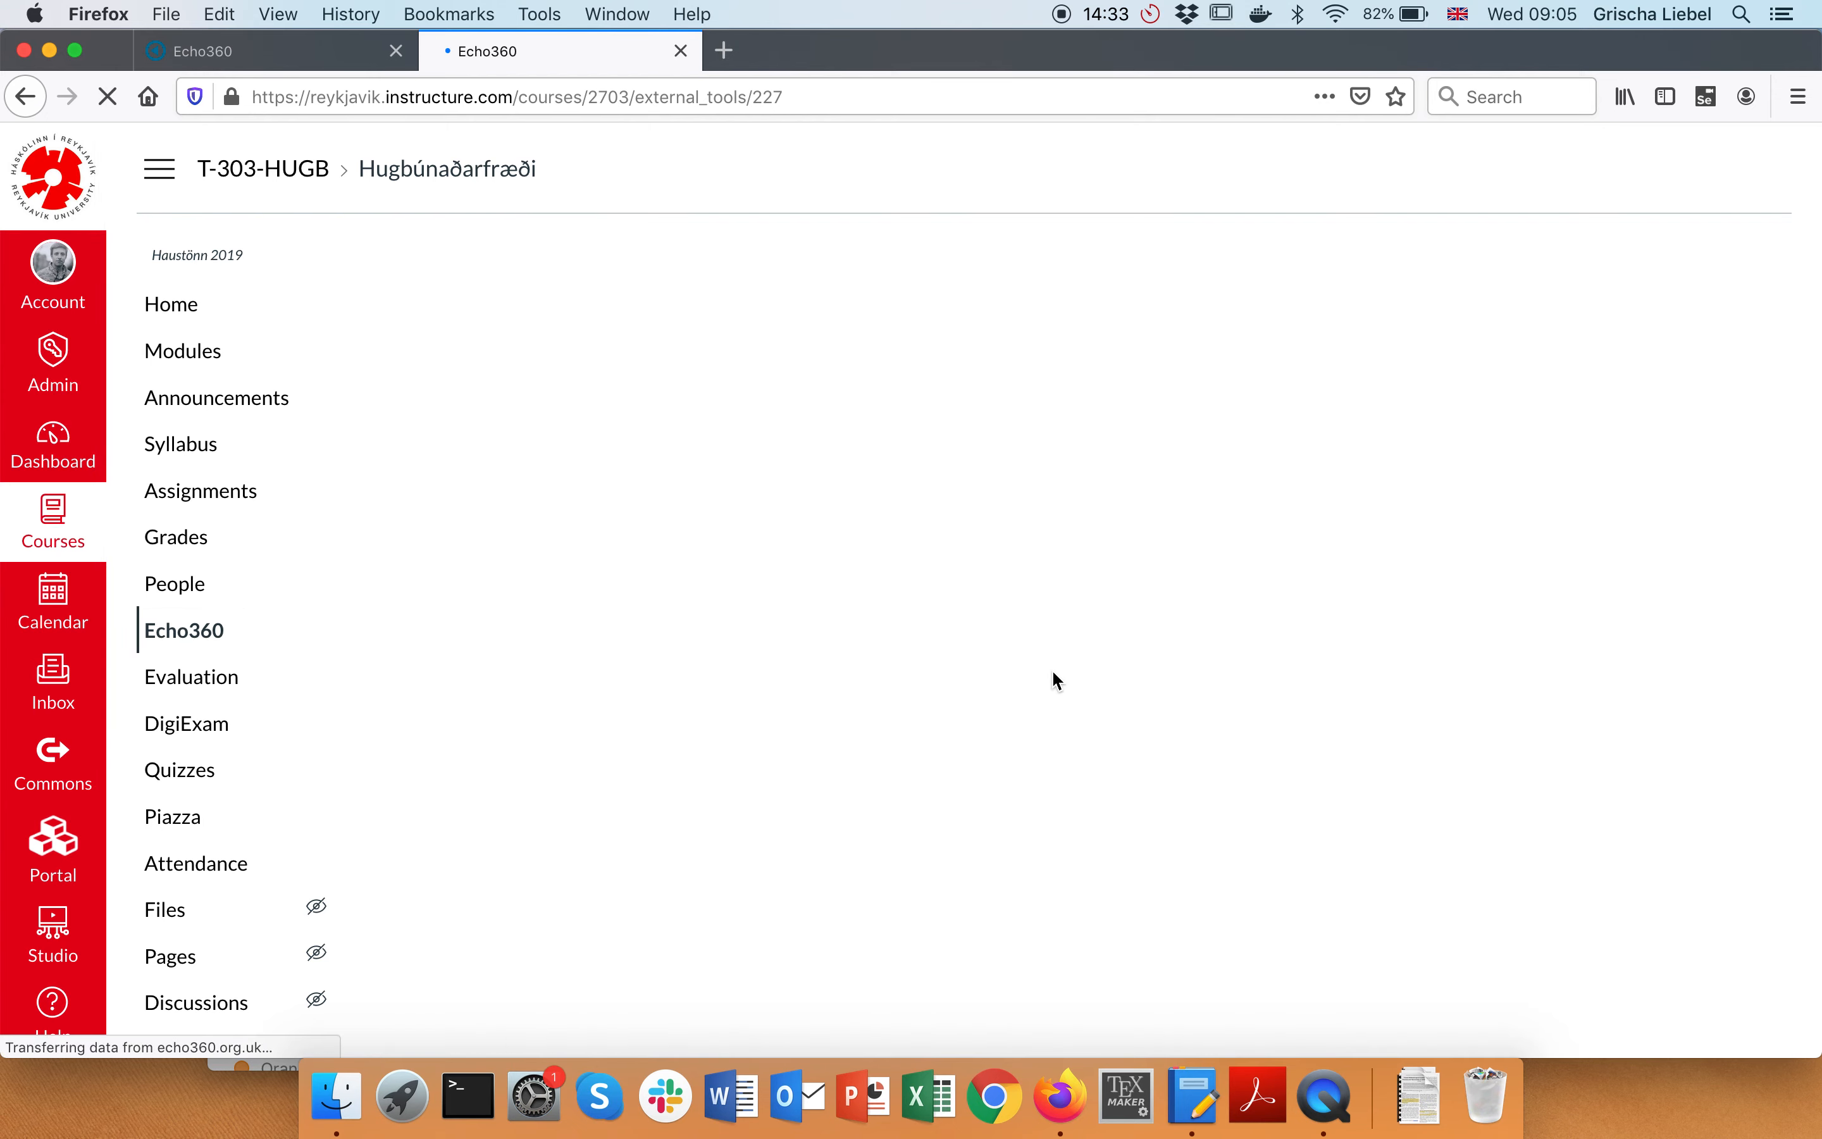
# Delete the Echo360 Intro class, confirm the warning, and return to the media library
pyautogui.scroll(-10, 1052, 669)
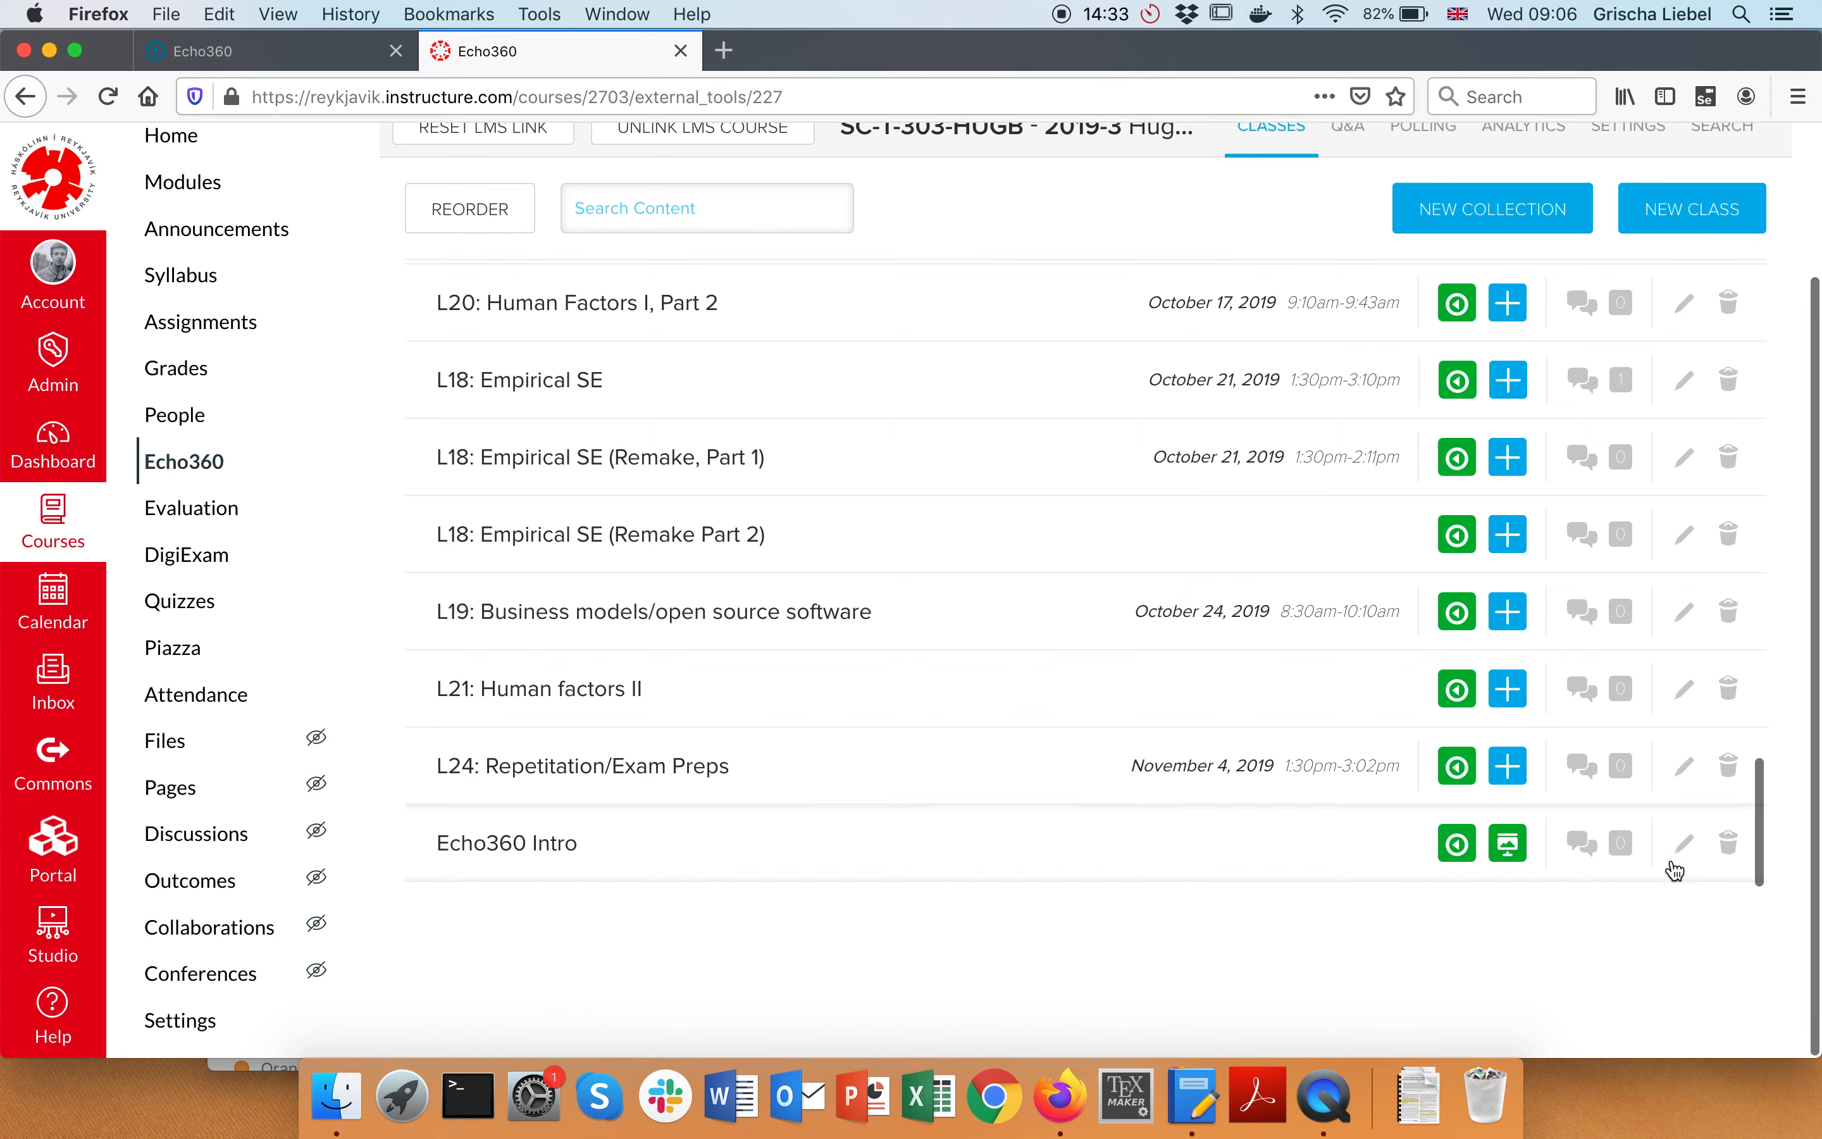
pyautogui.click(1728, 842)
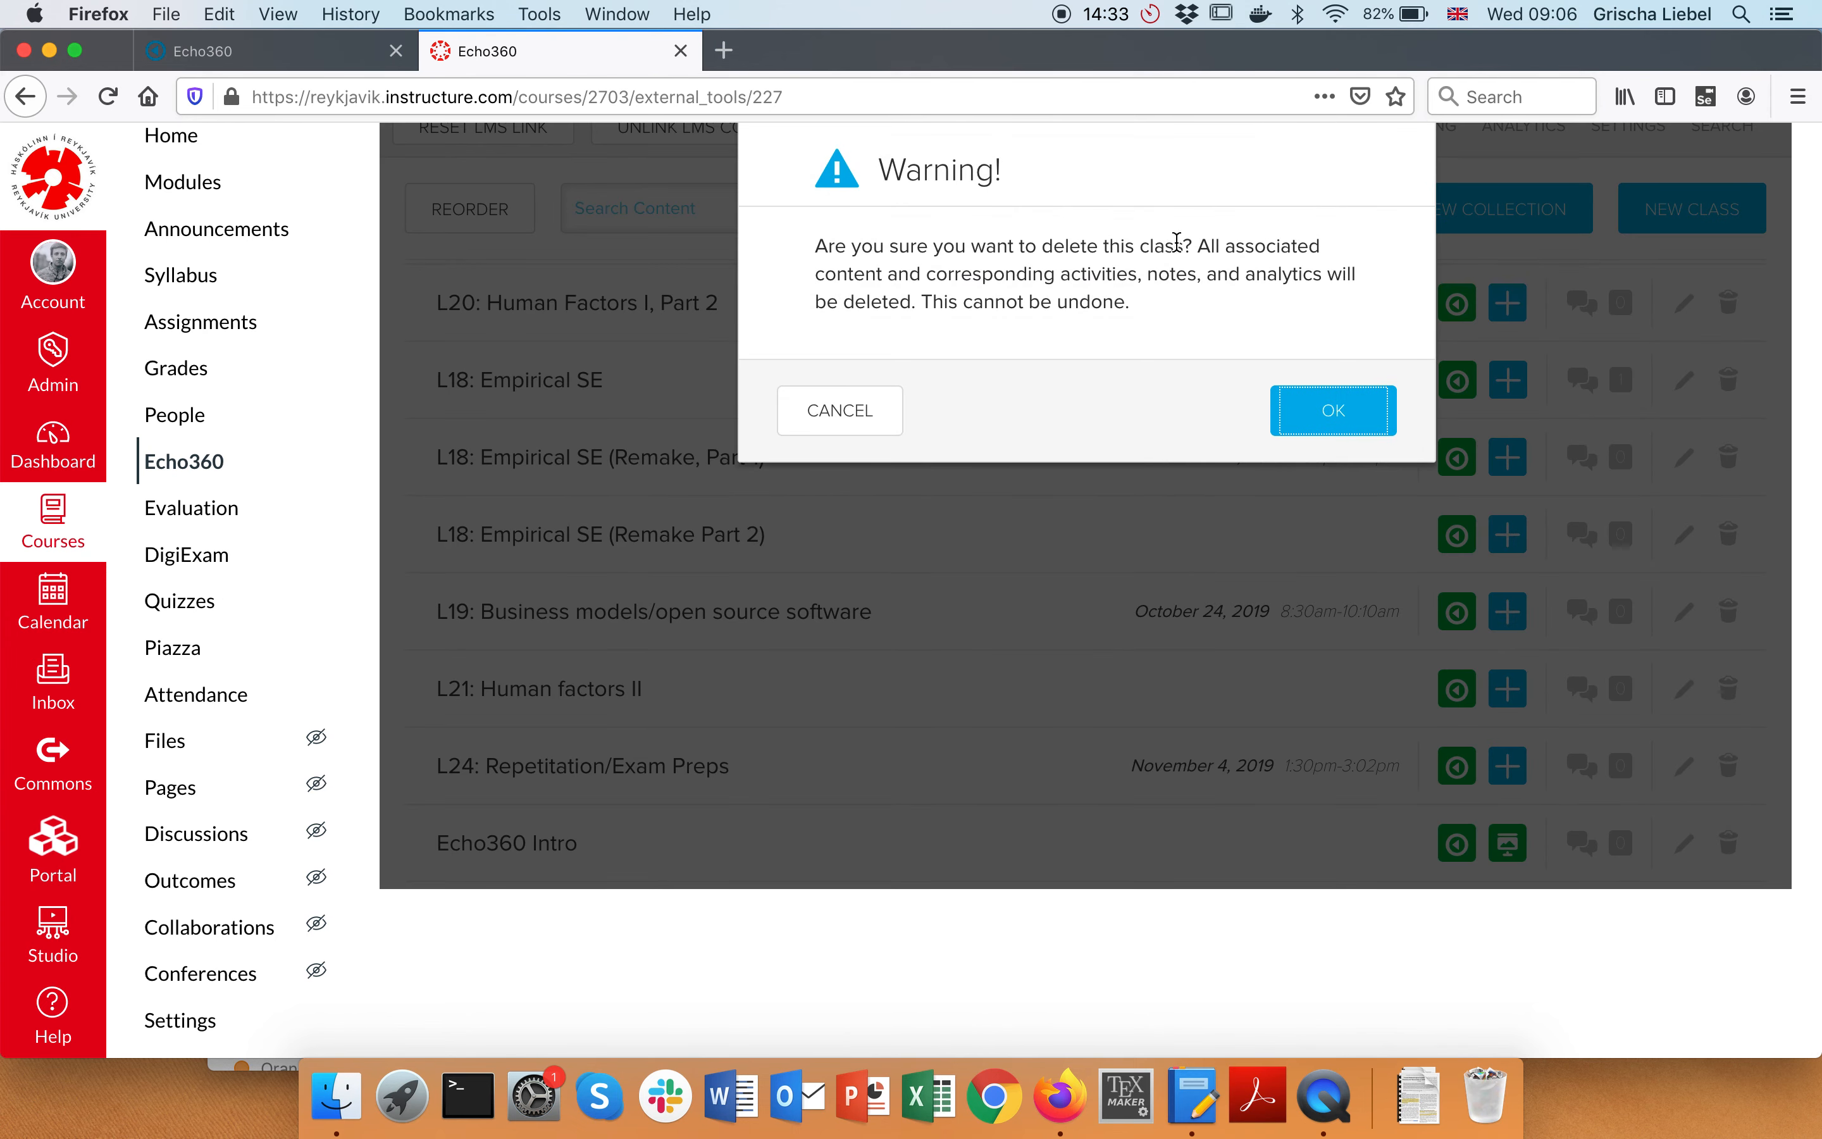
pyautogui.moveTo(935, 248); pyautogui.dragTo(1190, 245)
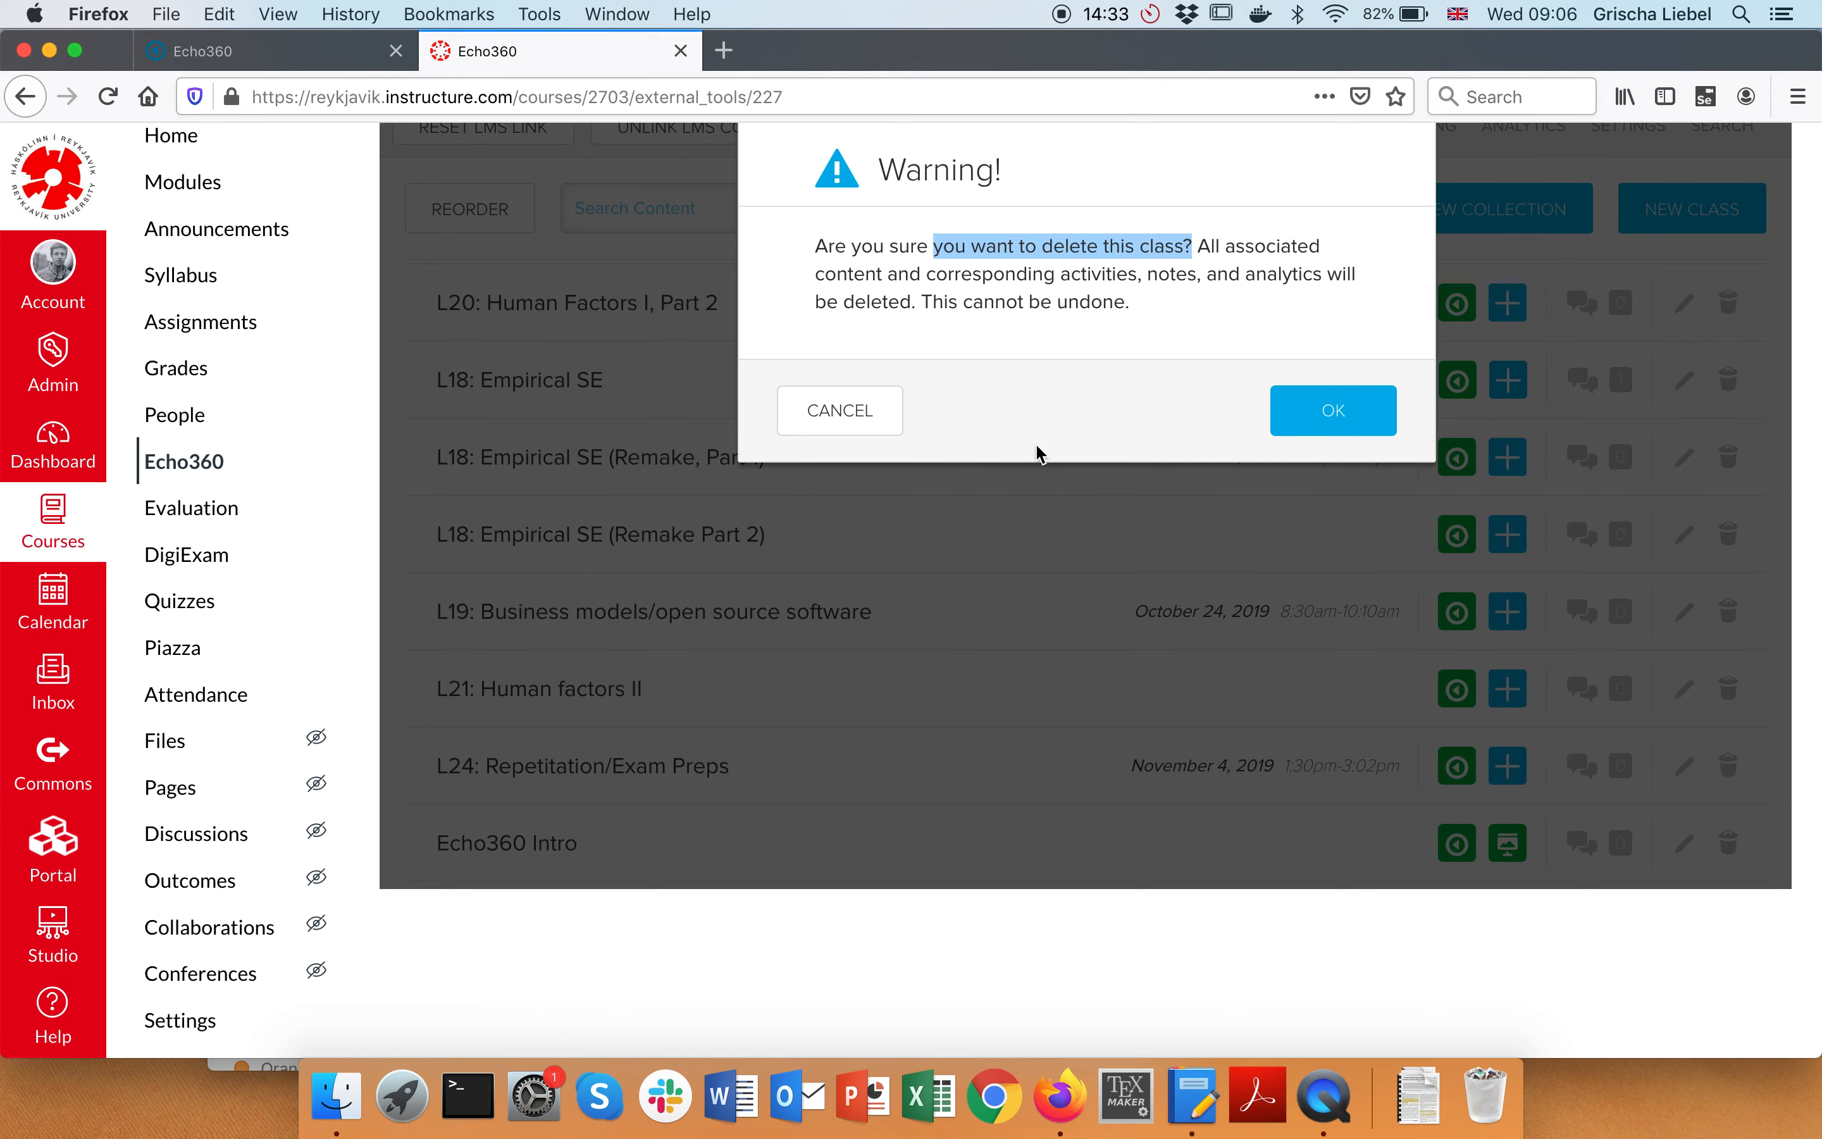
pyautogui.click(1327, 411)
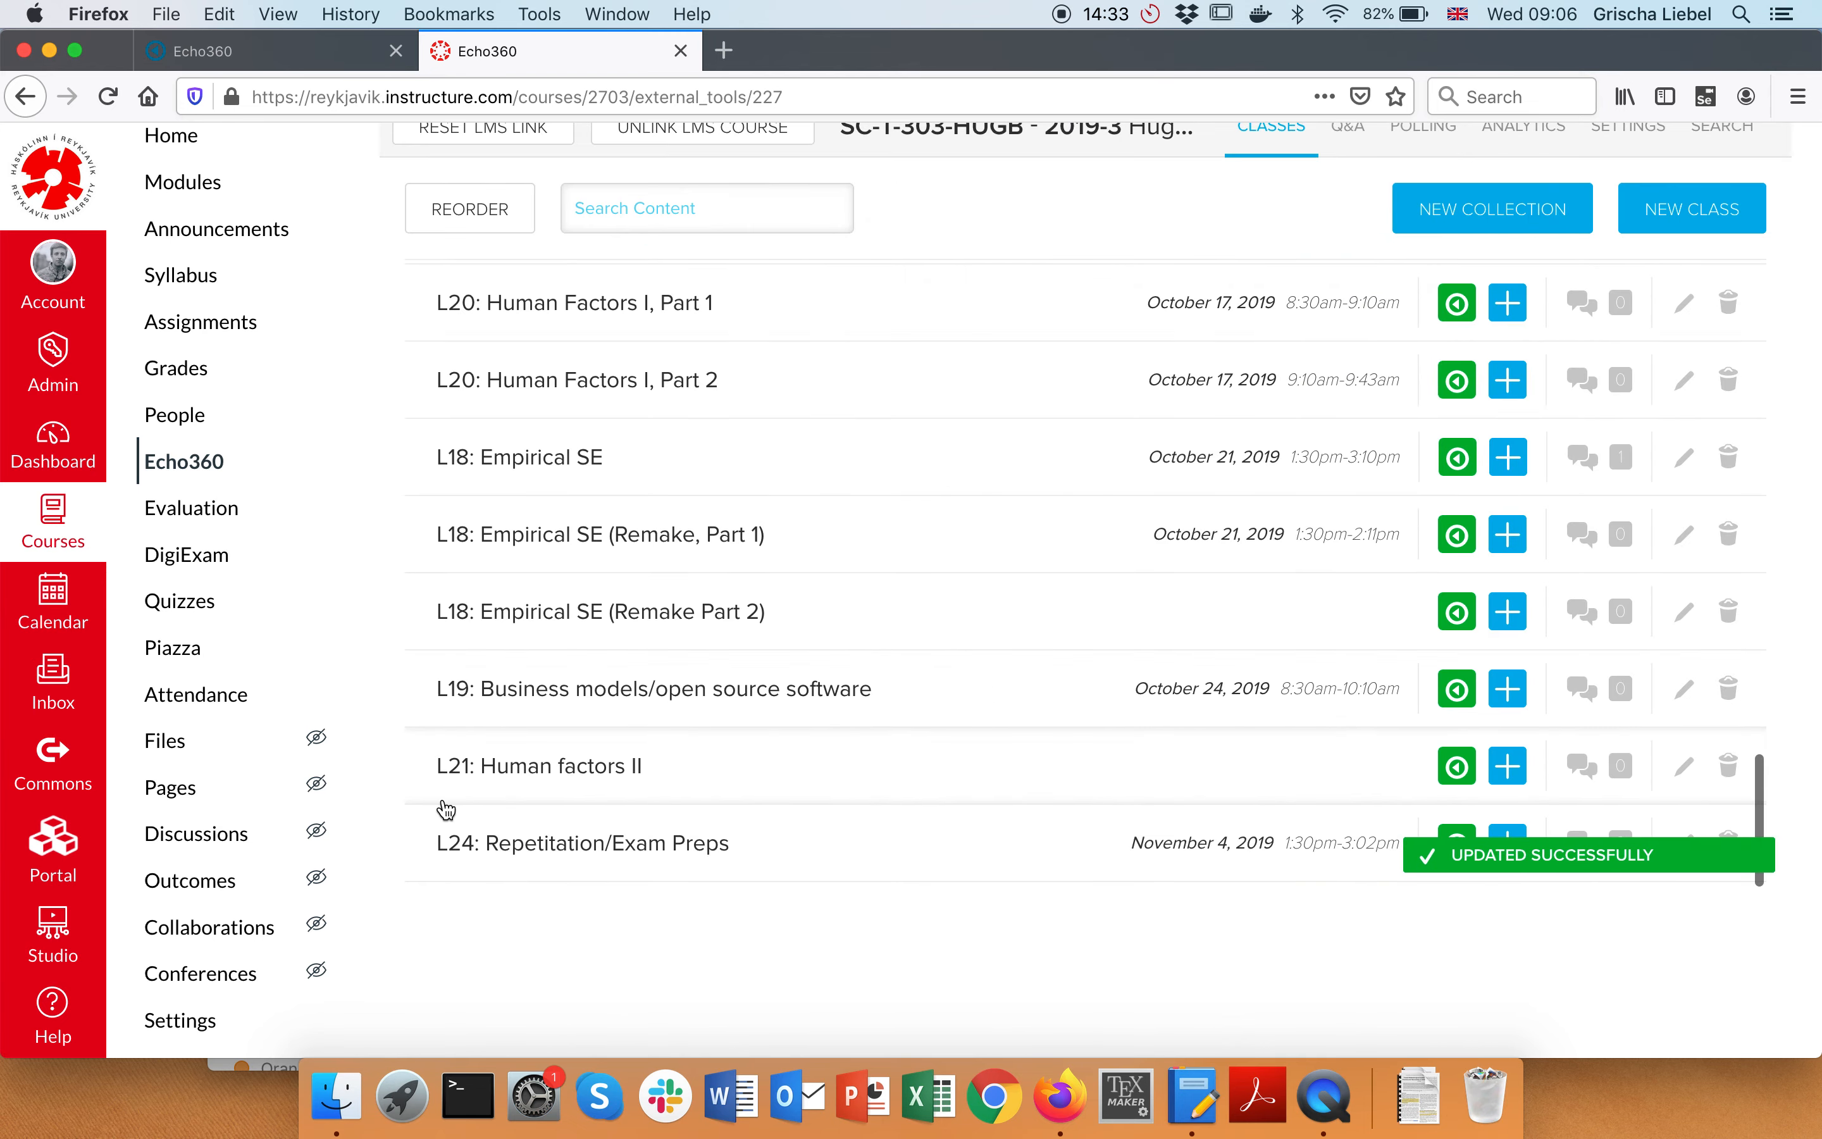
pyautogui.scroll(3, 446, 177)
pyautogui.click(459, 240)
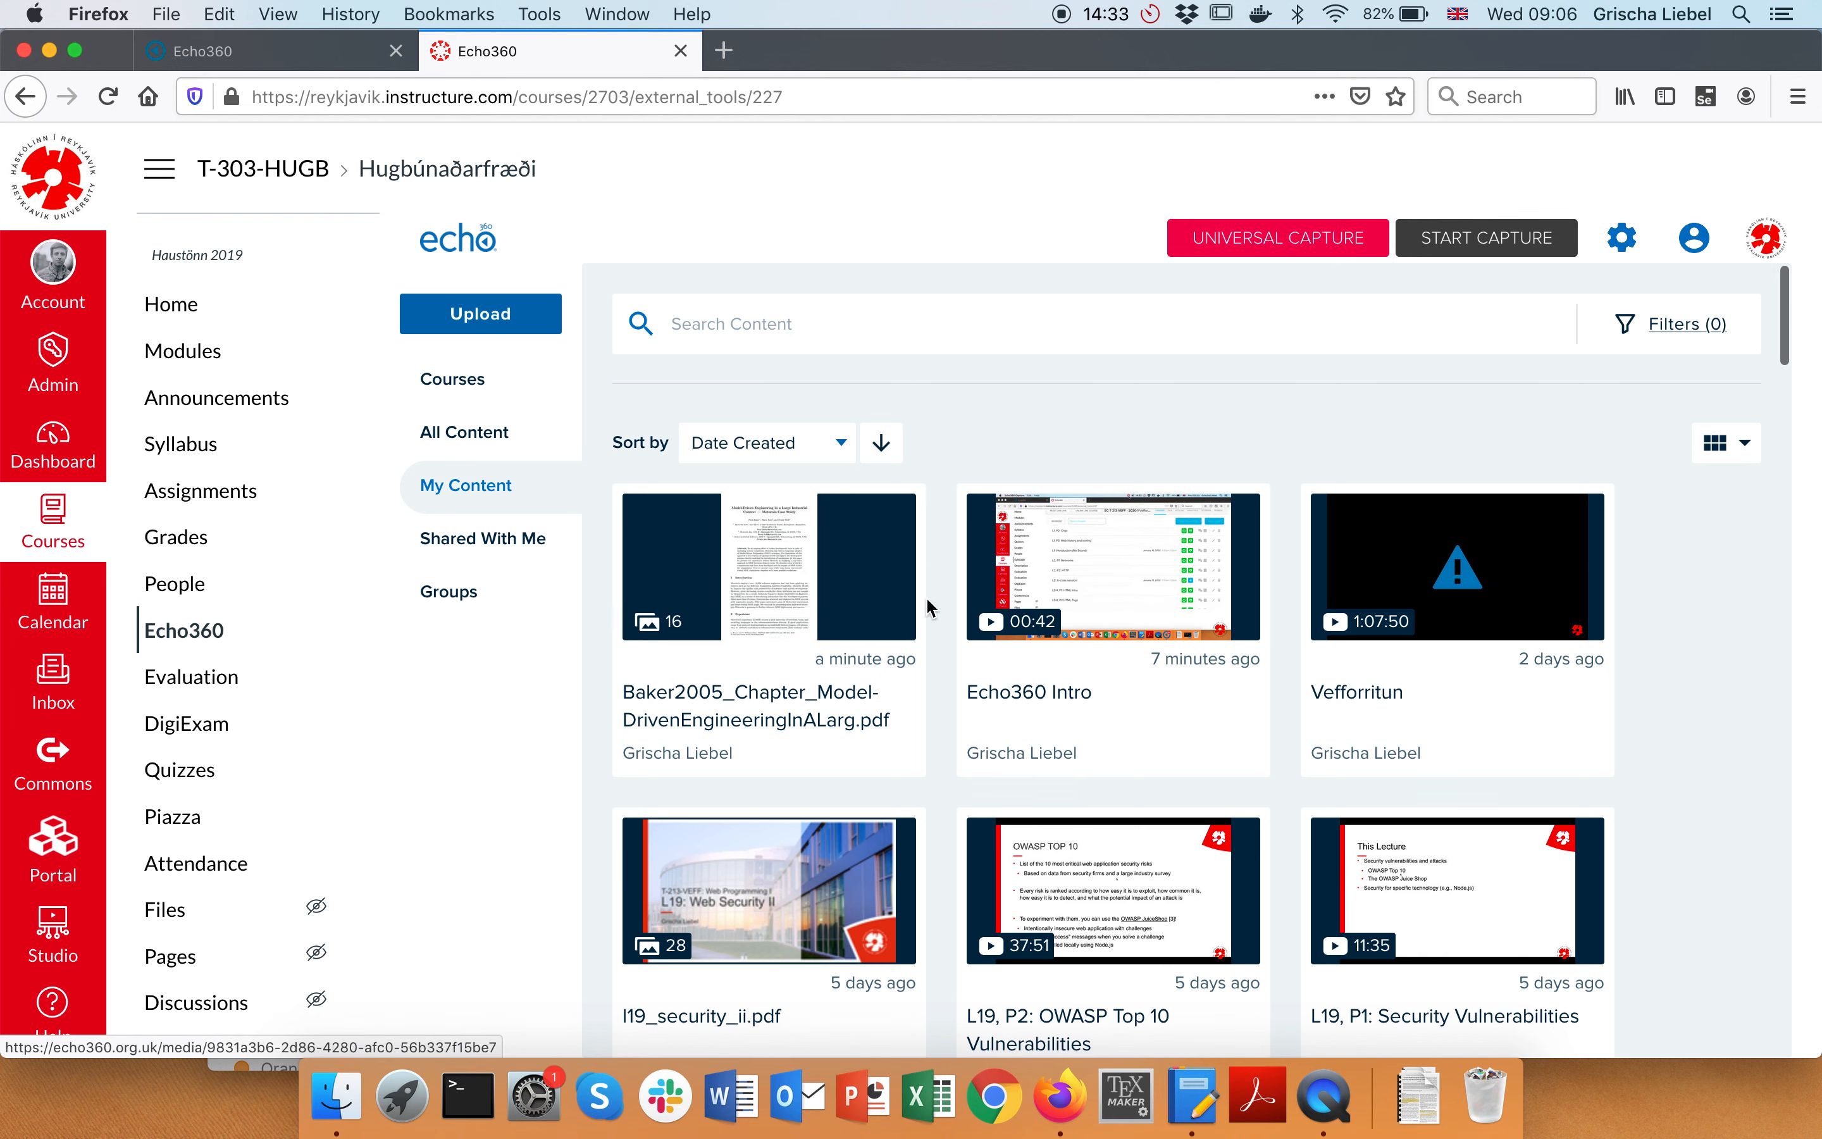
# Delete the uploaded Baker2005 PDF from My Content and confirm the deletion
pyautogui.click(896, 616)
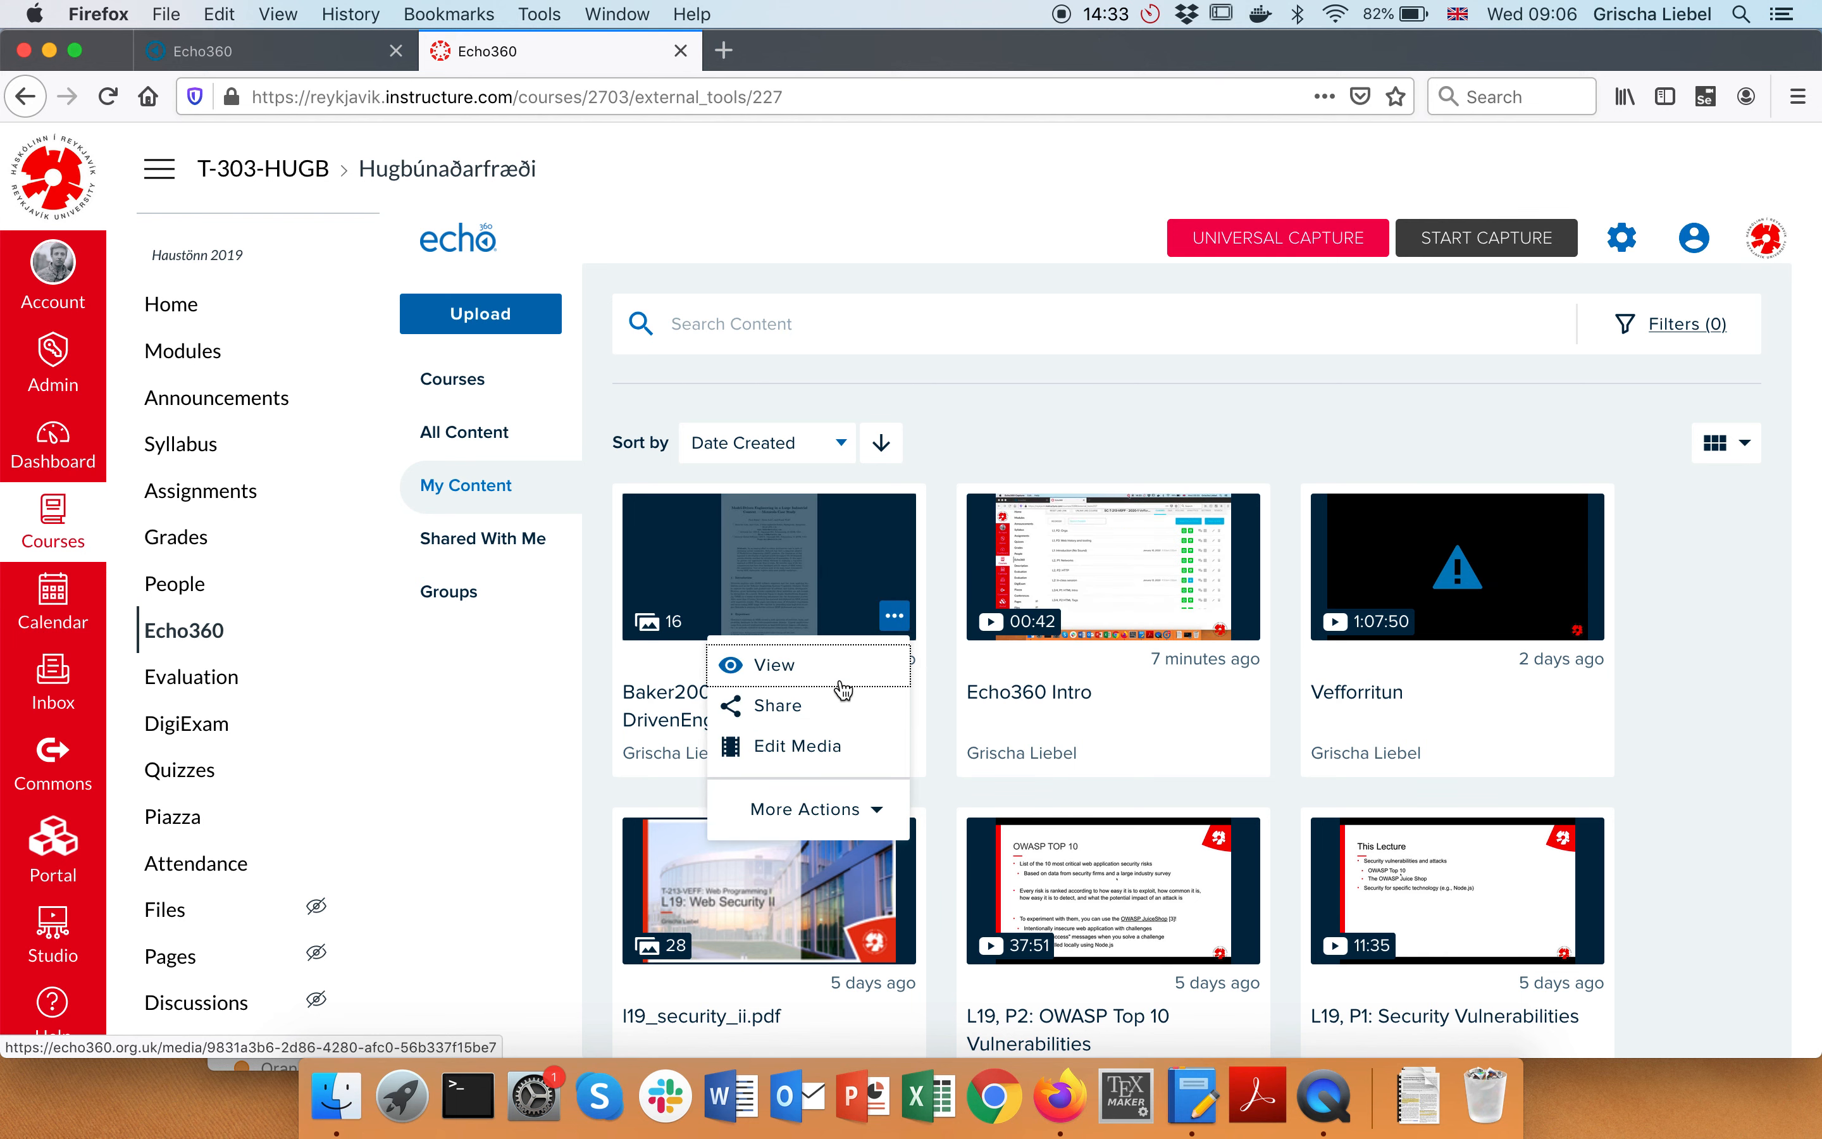
pyautogui.click(812, 809)
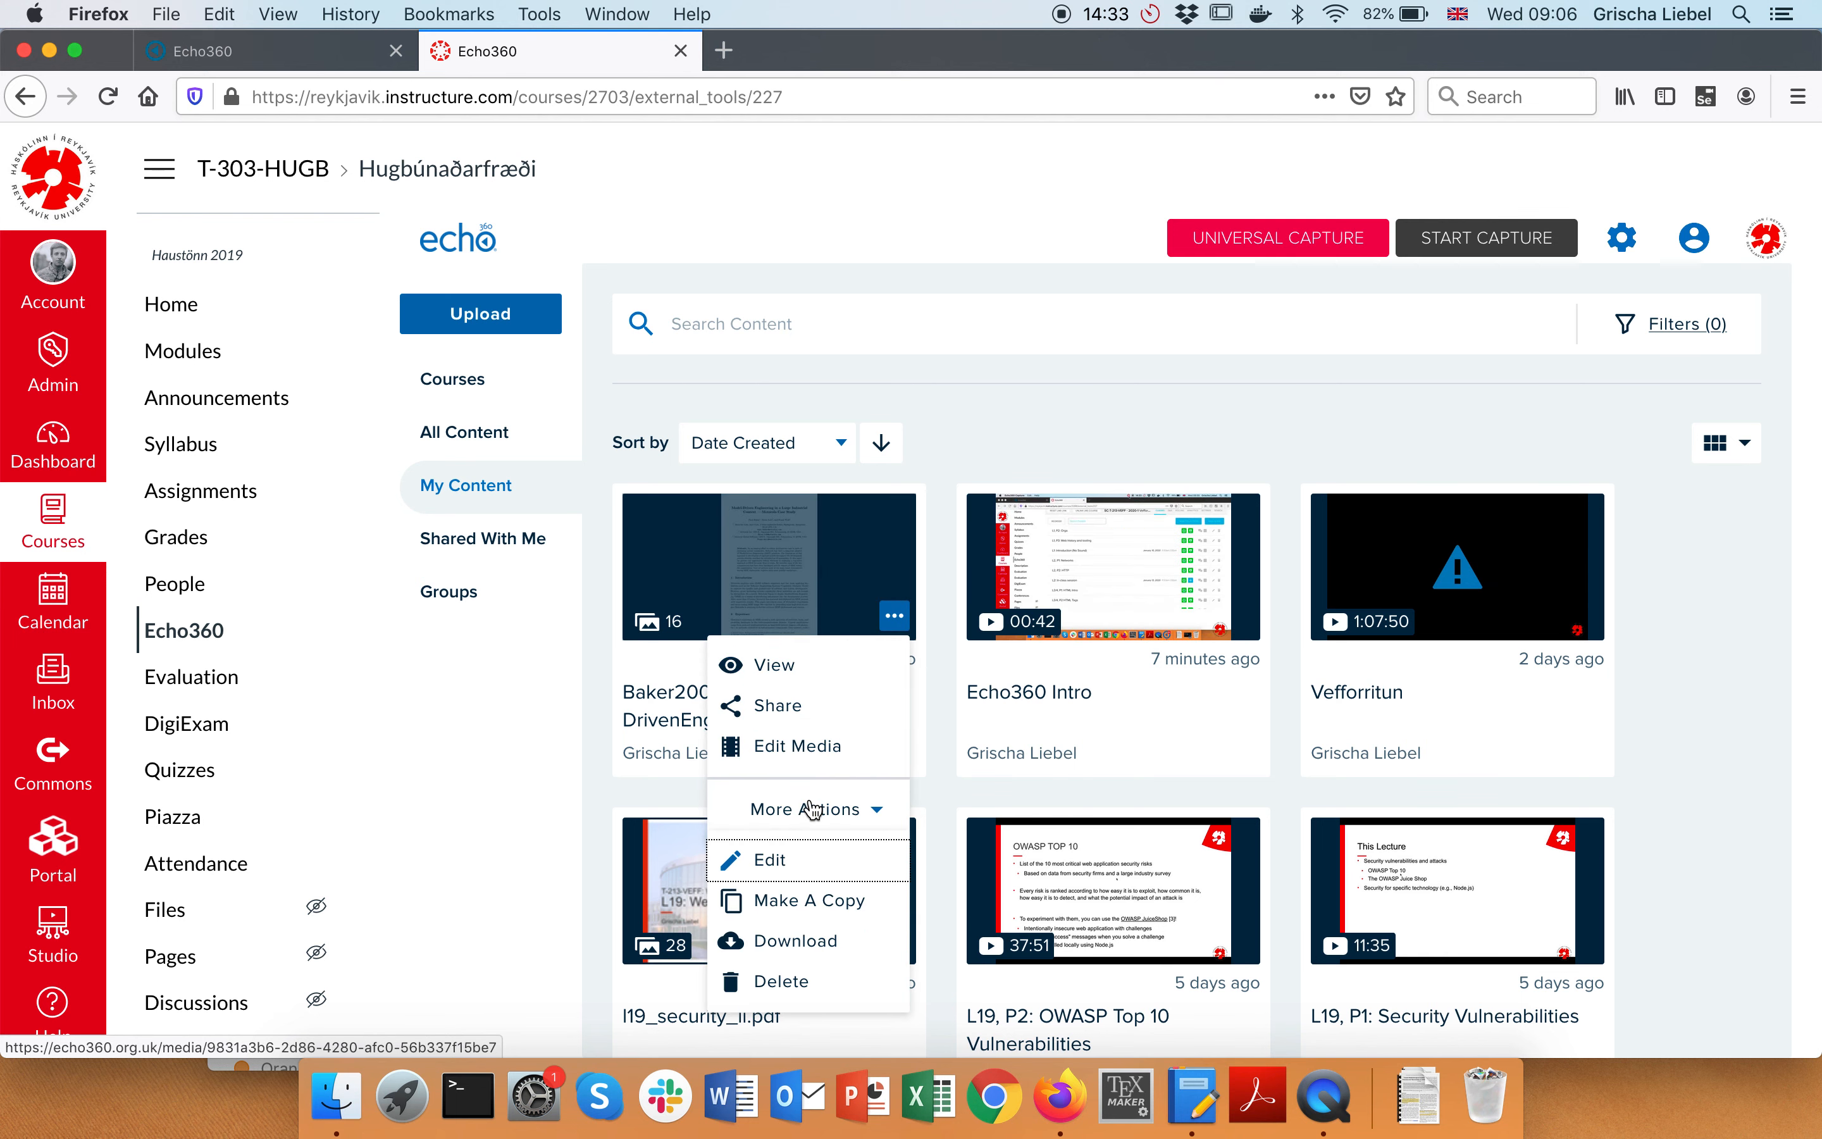
pyautogui.click(774, 984)
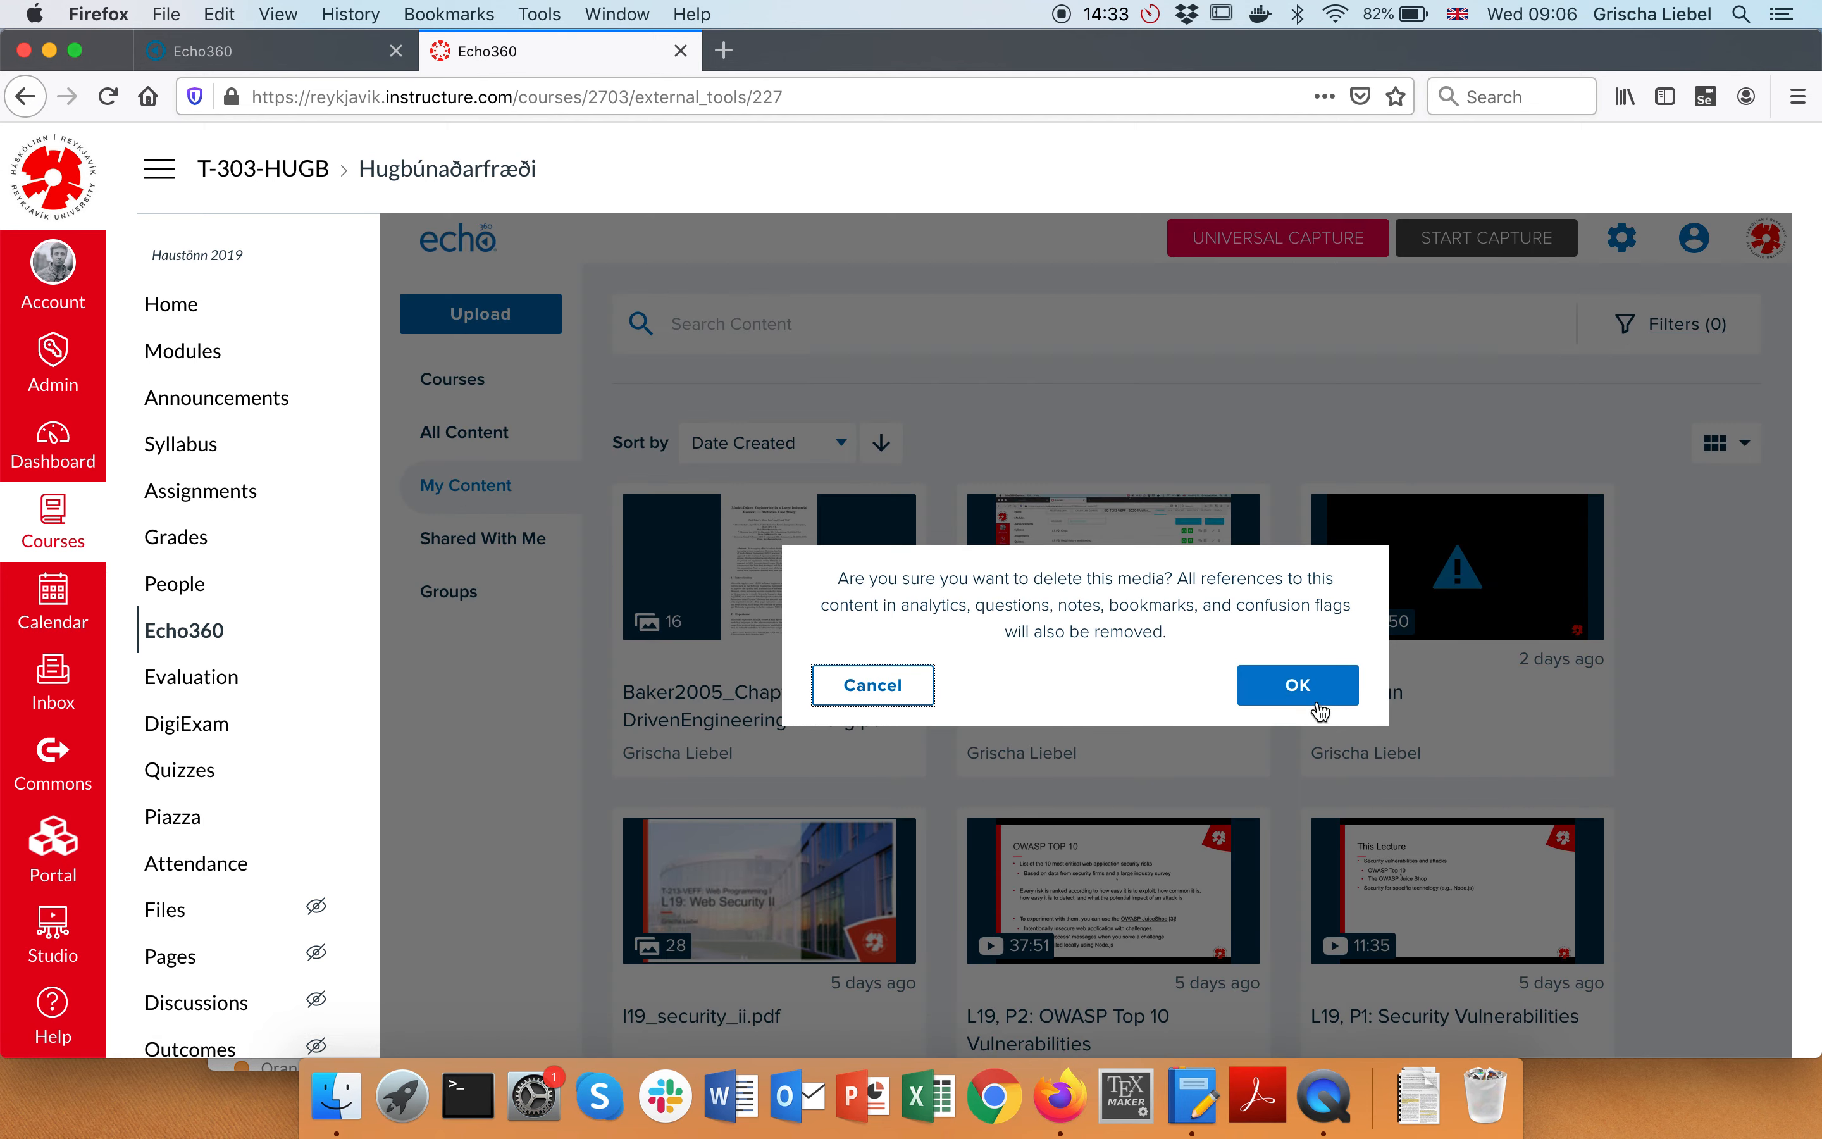
pyautogui.click(1320, 708)
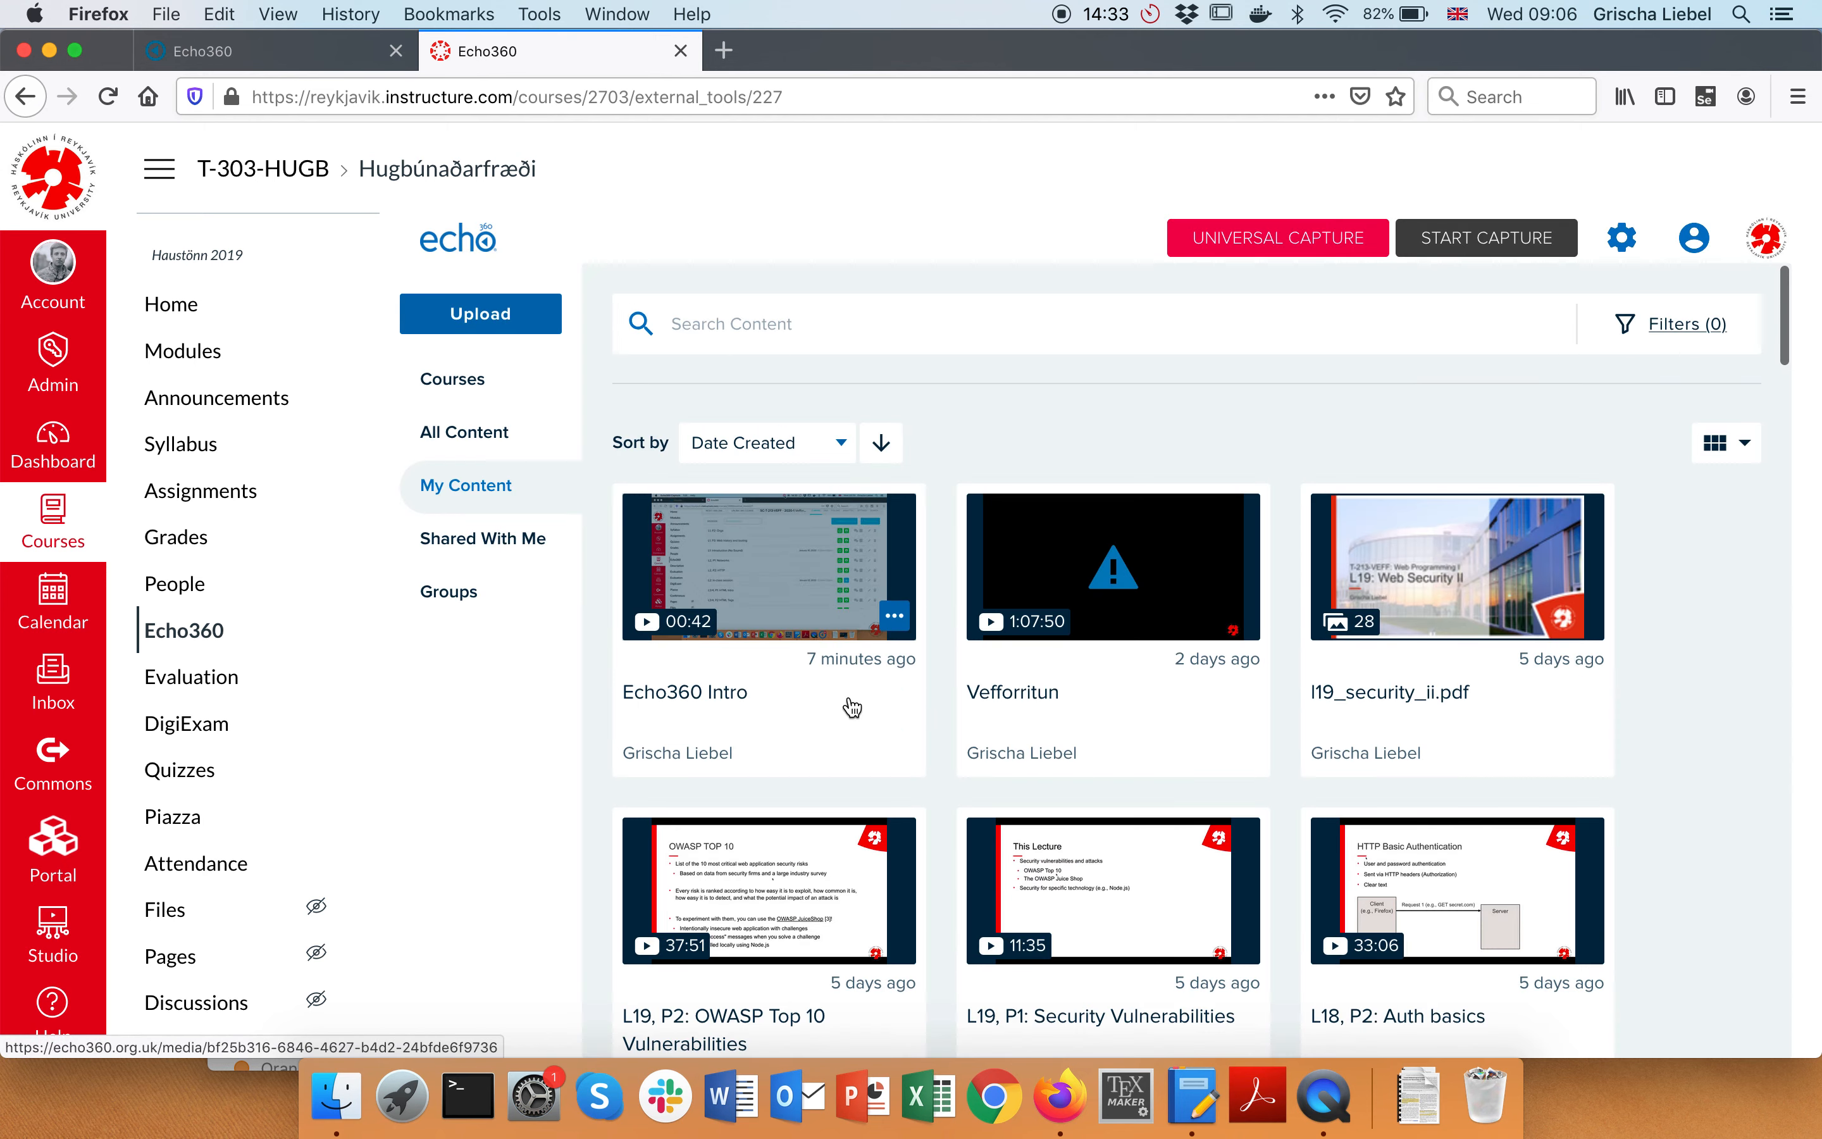
# Delete the Echo360 Intro recording from My Content and confirm the deletion
pyautogui.click(903, 619)
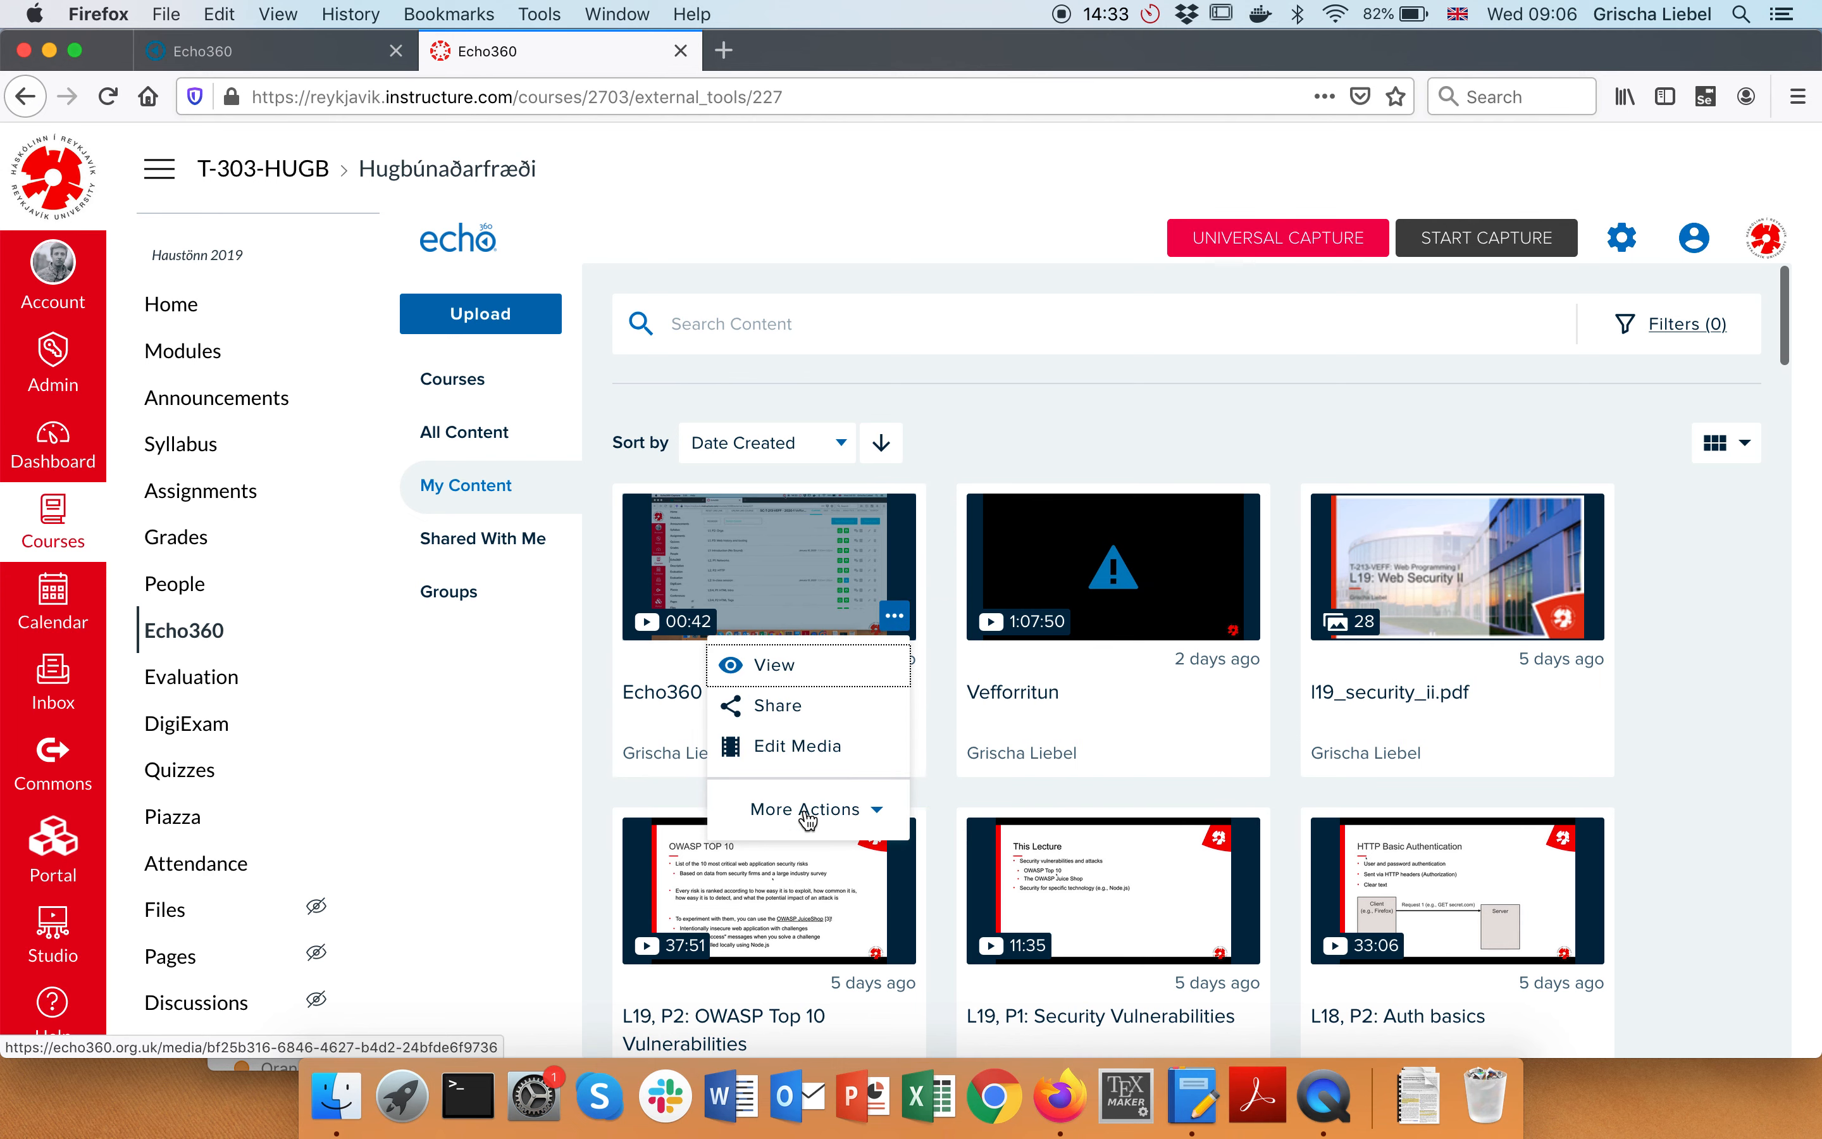
pyautogui.click(801, 811)
pyautogui.click(773, 988)
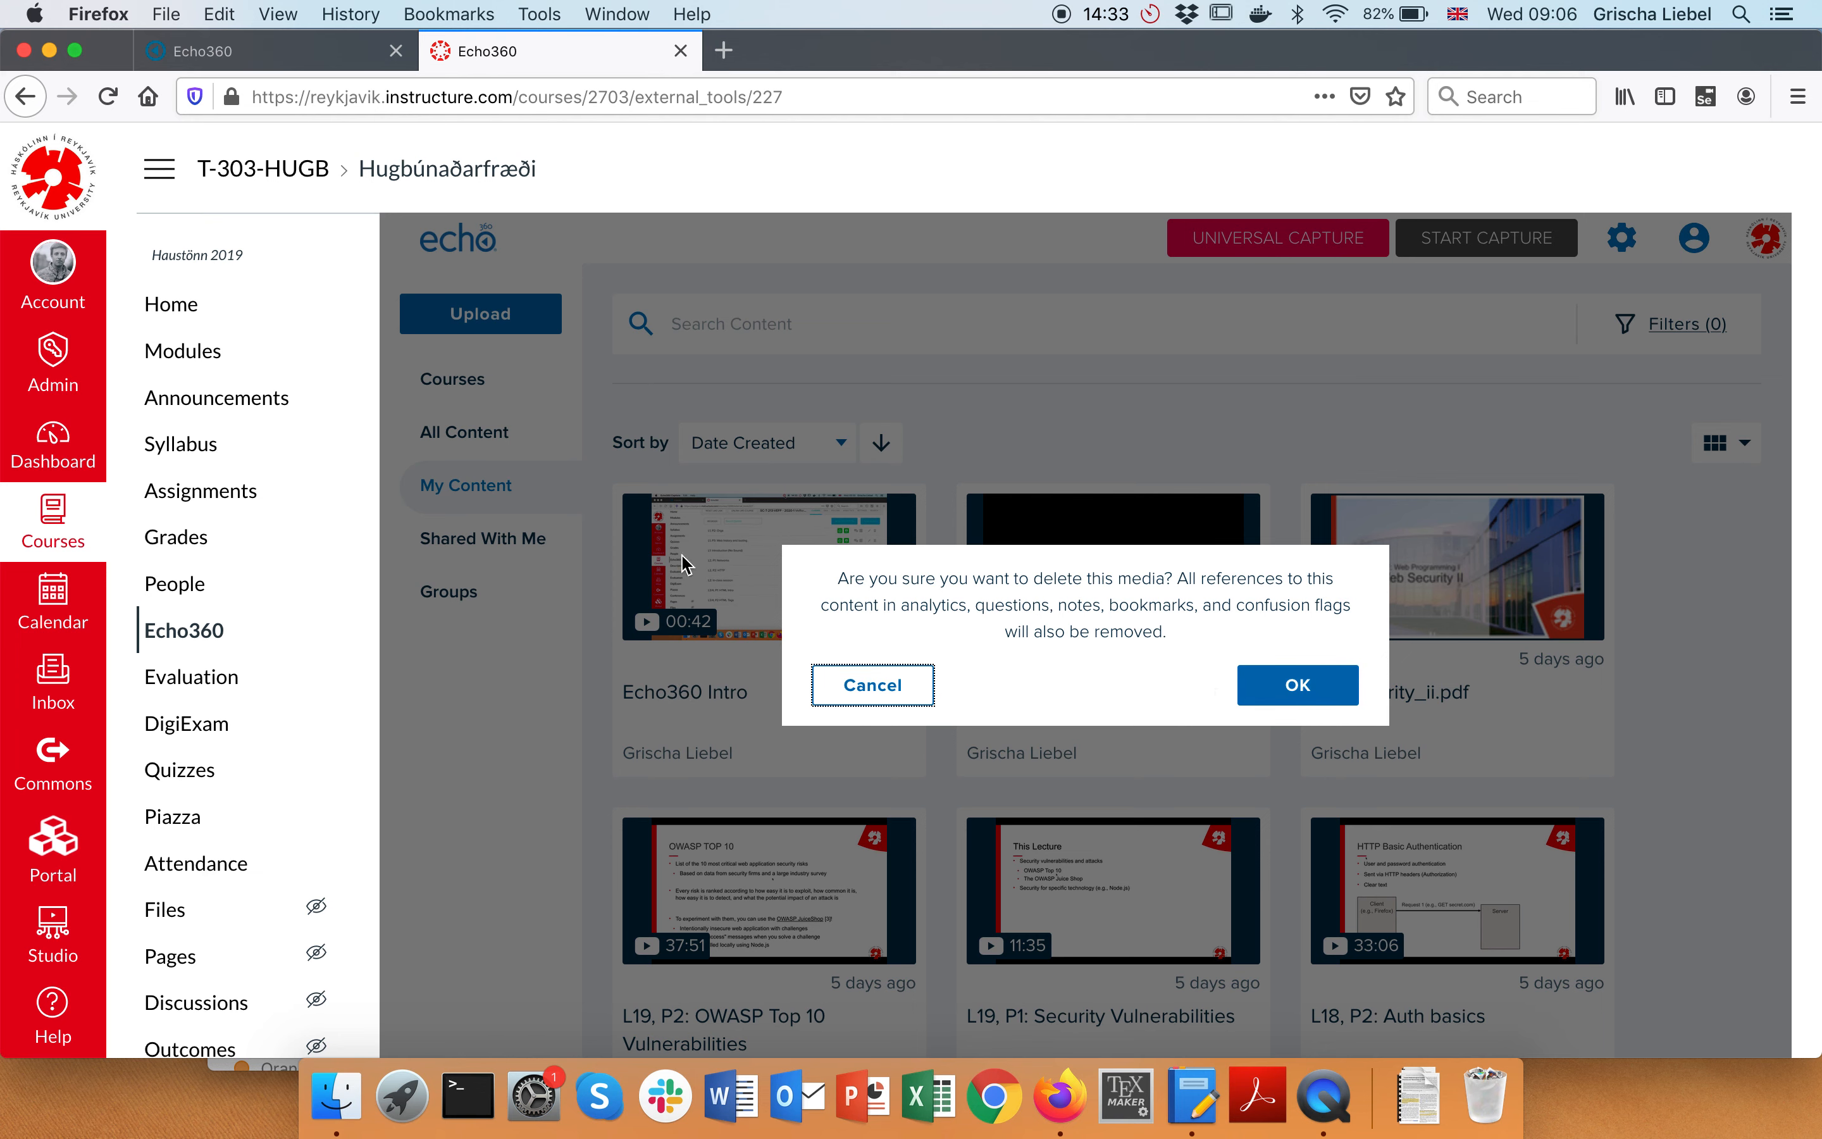
pyautogui.click(1311, 691)
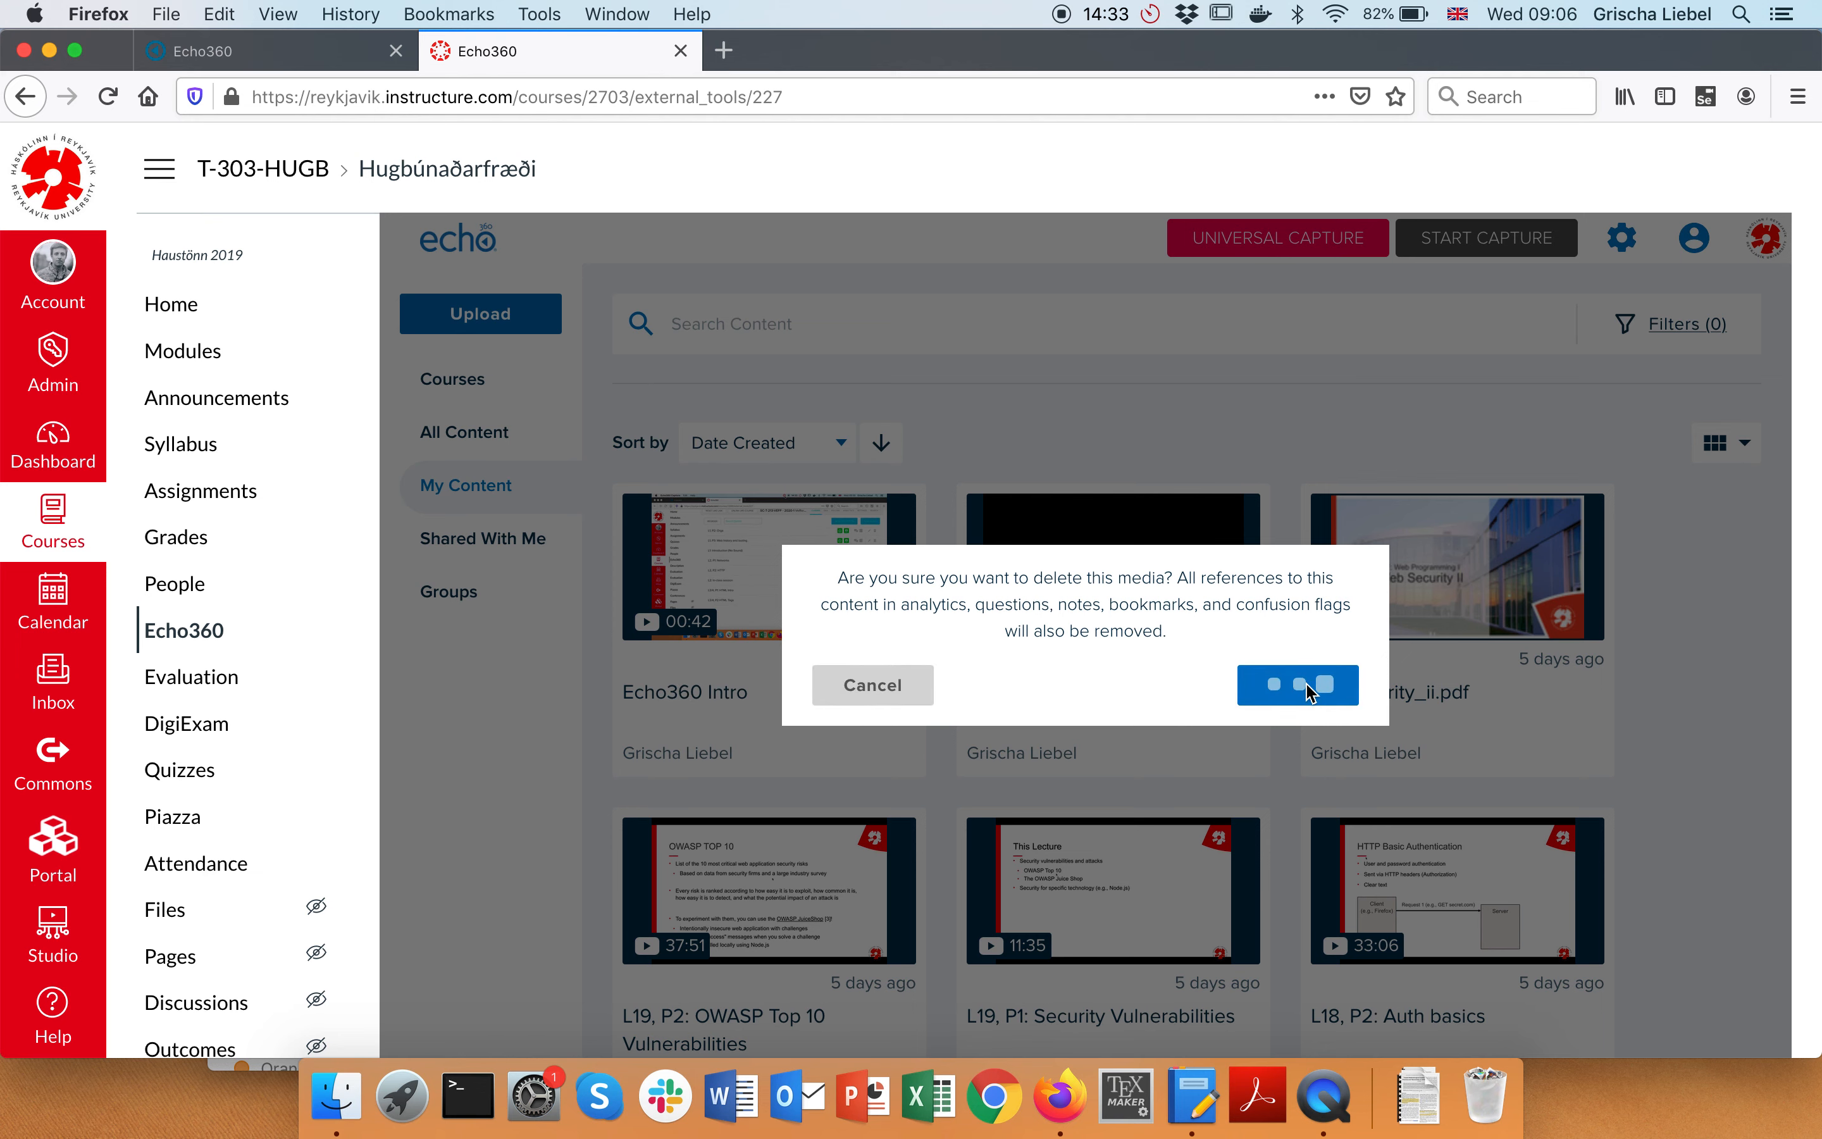